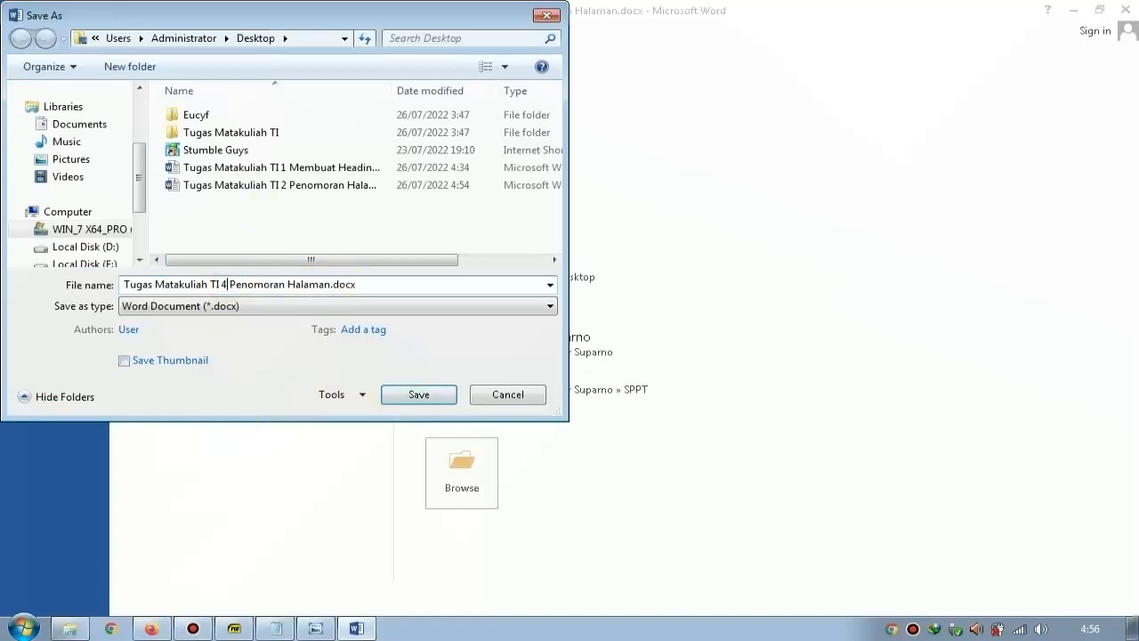
# Save the document on the Desktop under the file name "Tugas Matakuliah TI 4 Tabel dan Gambar.docx".
pyautogui.write('Tabel d')
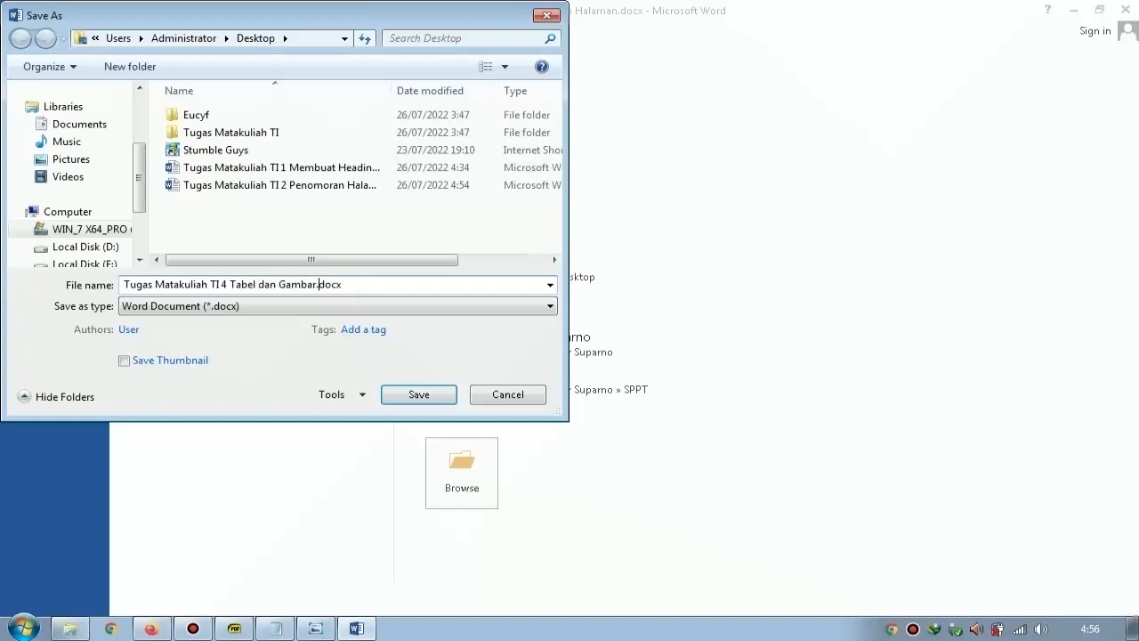
pyautogui.press('Return')
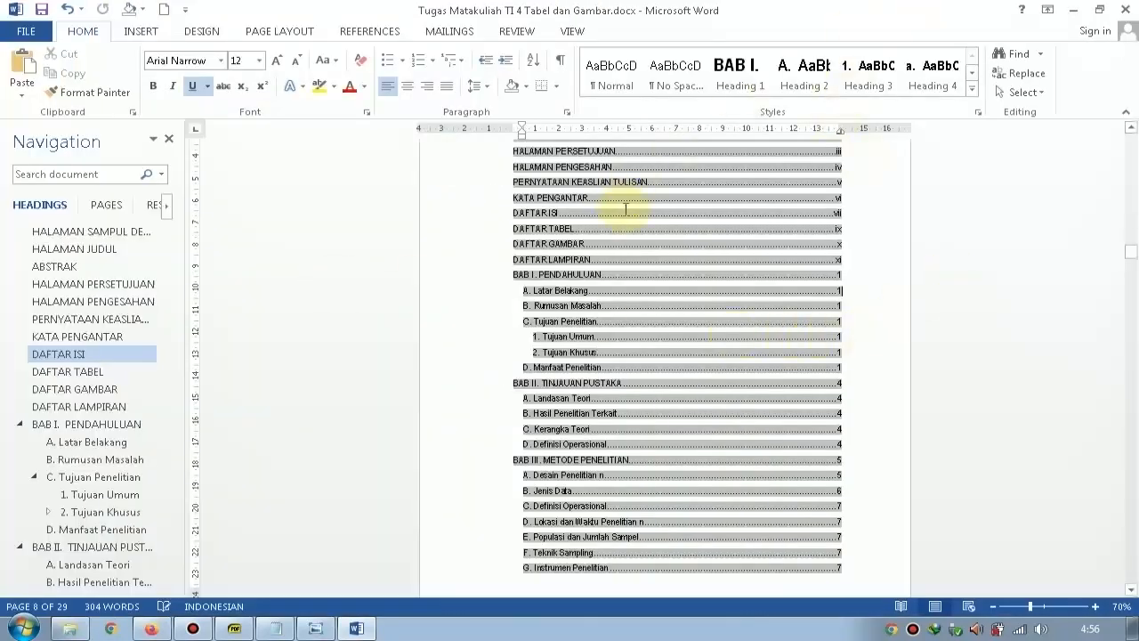
# Snap the document window to the left half of the screen beside the tutorial video and close the extra open program.
pyautogui.moveTo(738, 10); pyautogui.dragTo(2, 53)
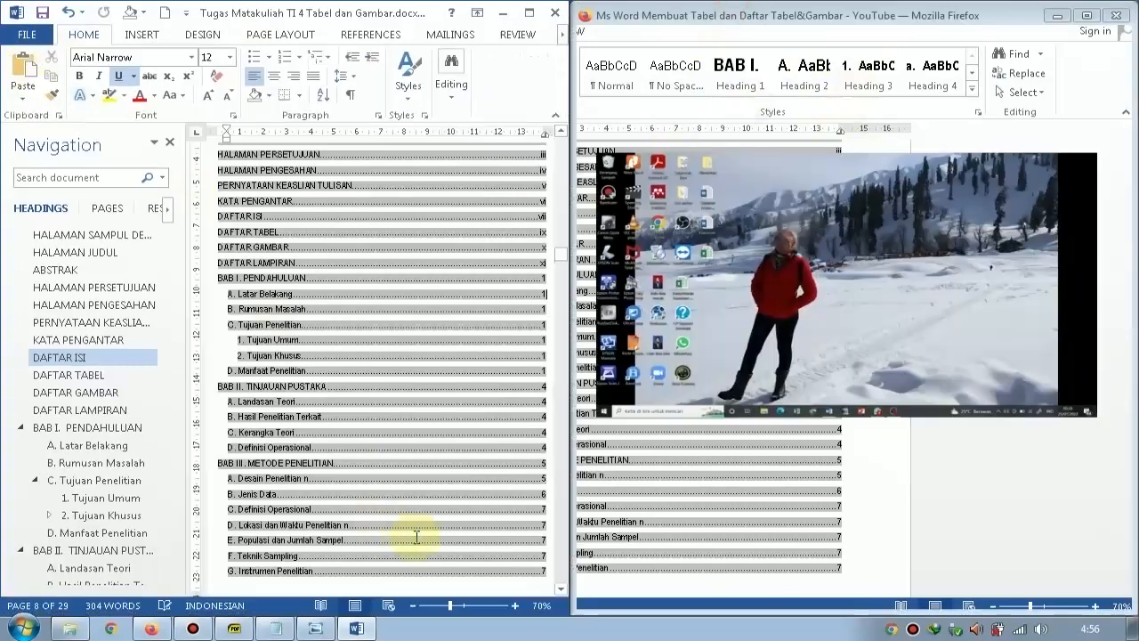
pyautogui.rightClick(330, 633)
pyautogui.click(344, 605)
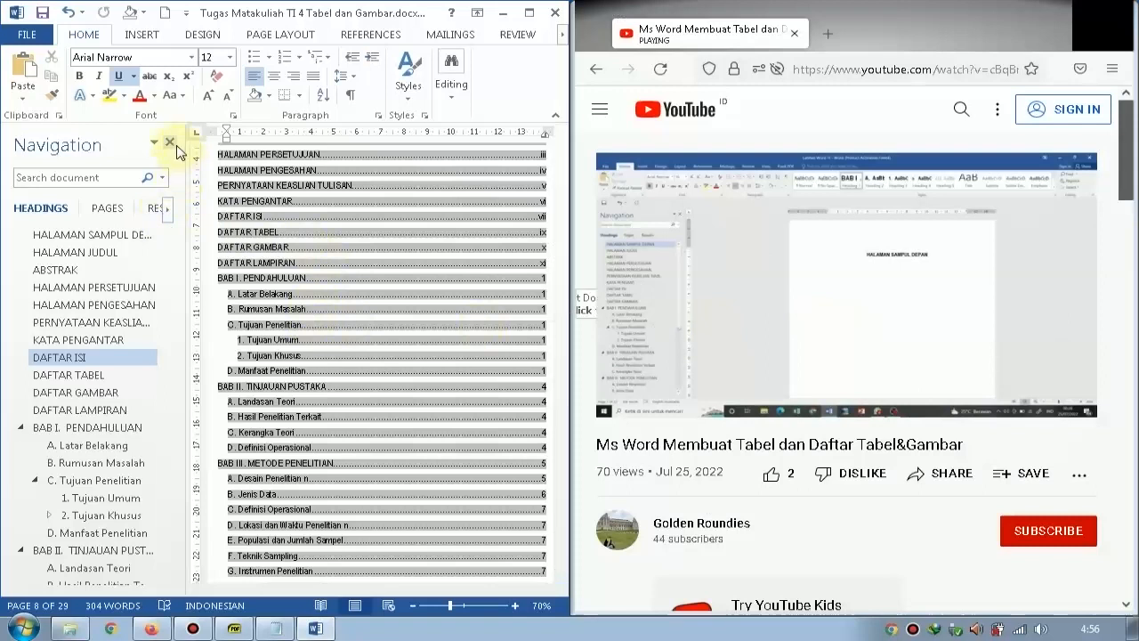
# Go to the "C. Definisi Operasional" heading in BAB III and add a blank line directly below it.
pyautogui.moveTo(169, 285); pyautogui.dragTo(182, 483)
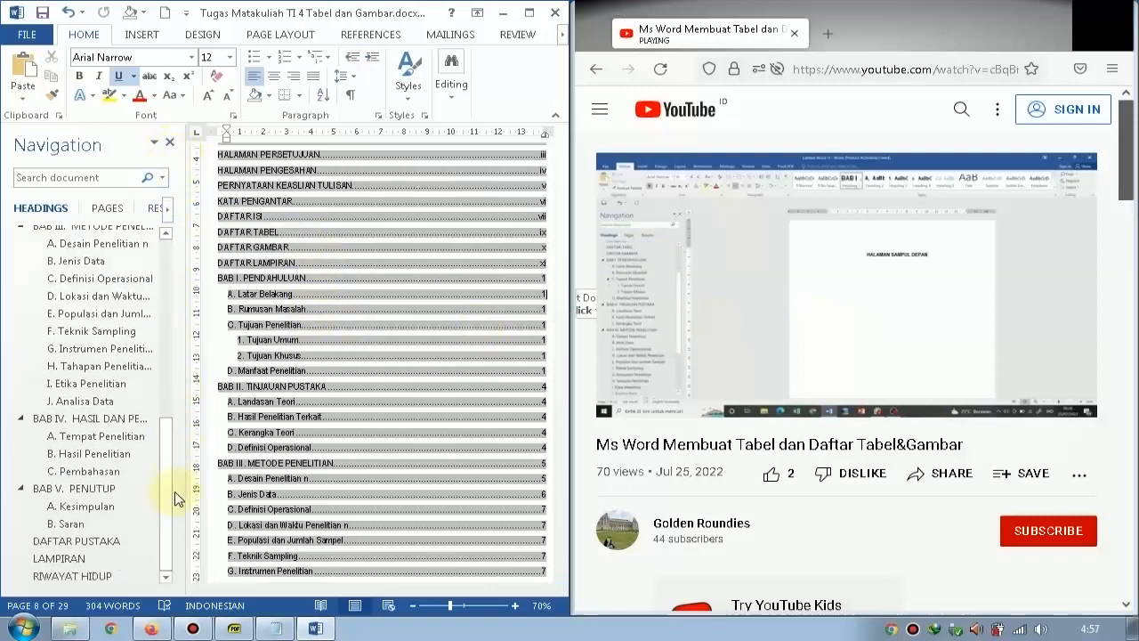
pyautogui.scroll(1, 123, 443)
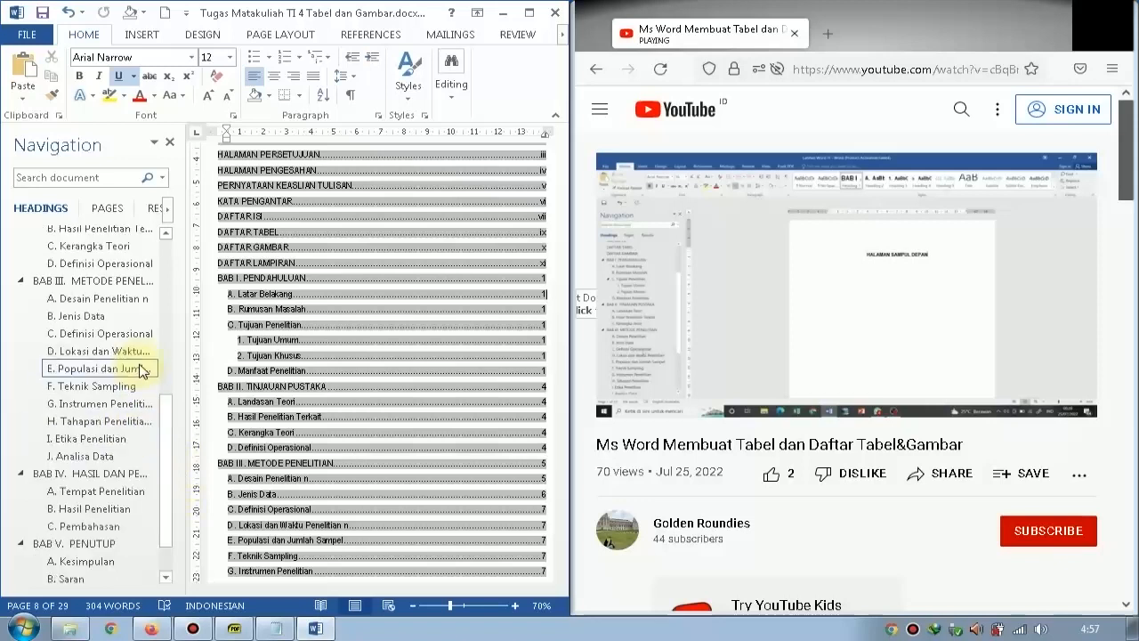
pyautogui.click(105, 281)
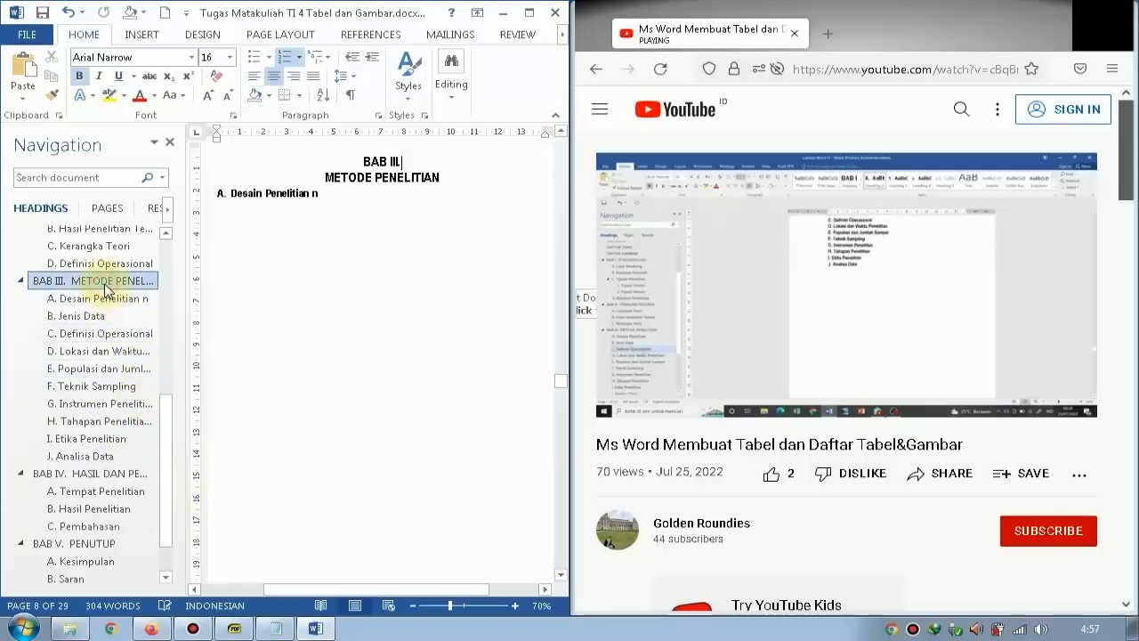
pyautogui.click(103, 338)
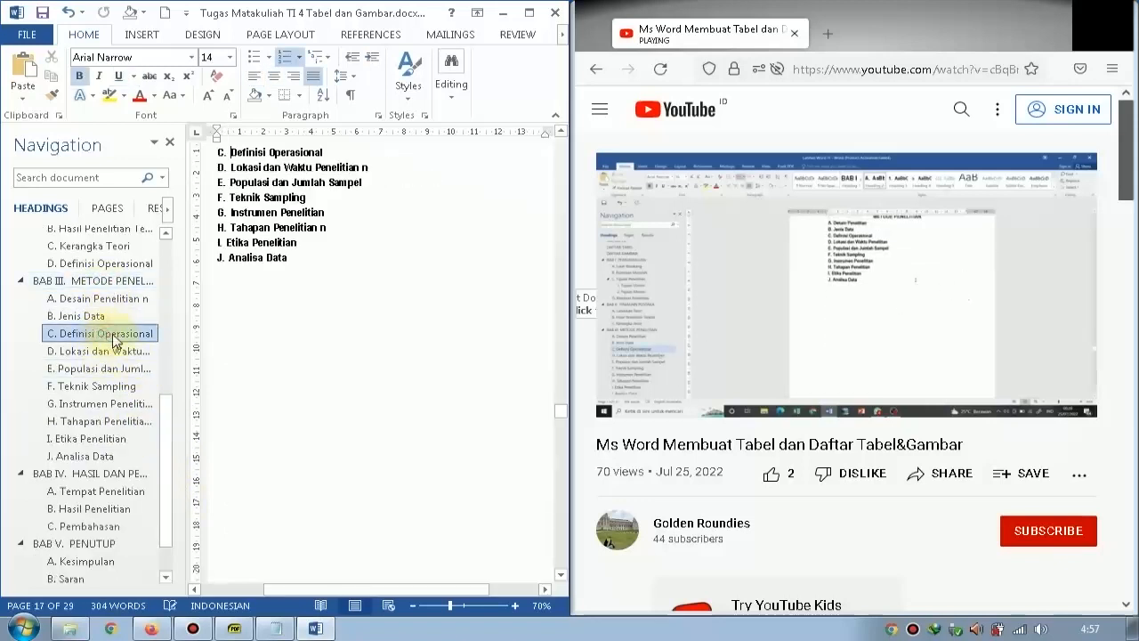
pyautogui.click(300, 318)
pyautogui.scroll(1, 300, 318)
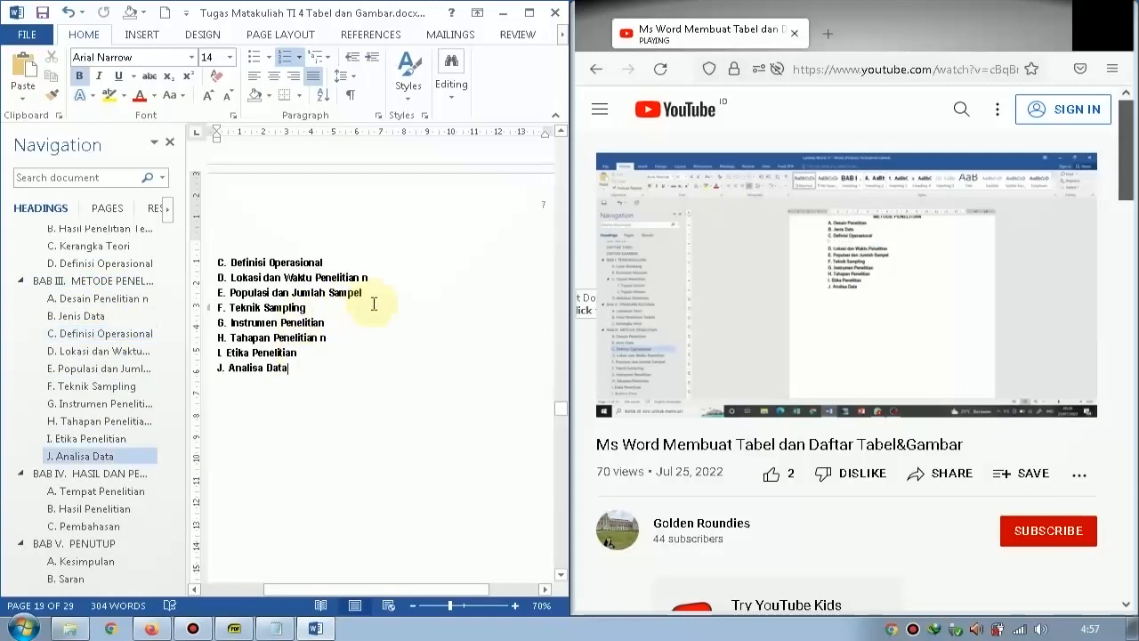
pyautogui.press('Up')
pyautogui.press('Up')
pyautogui.press('Up')
pyautogui.press('Up')
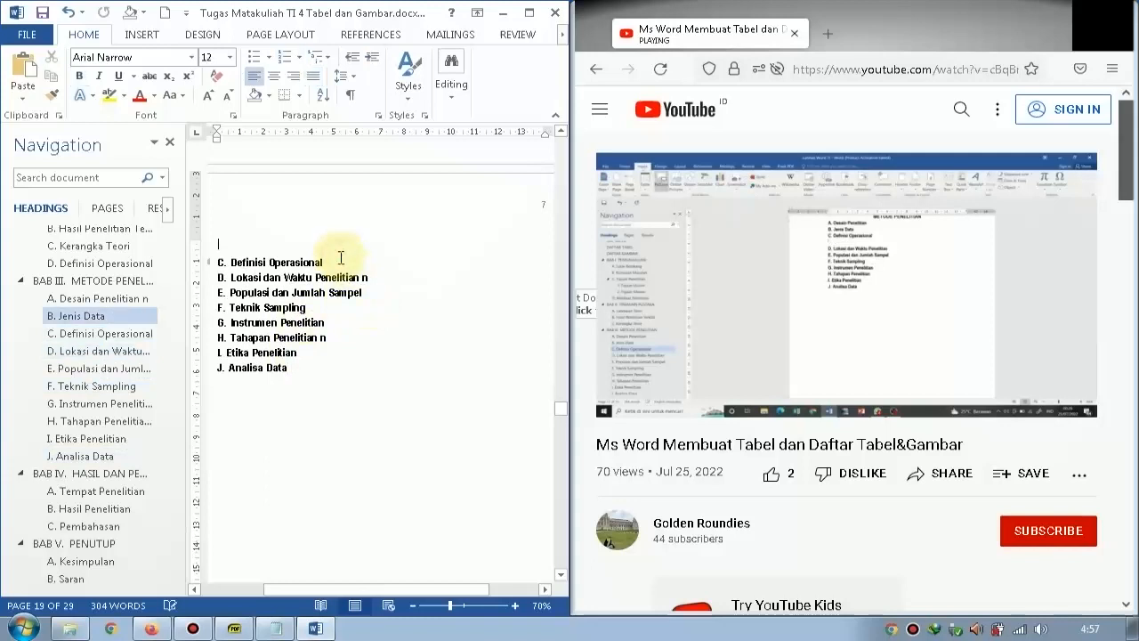
pyautogui.click(331, 265)
pyautogui.press('Return')
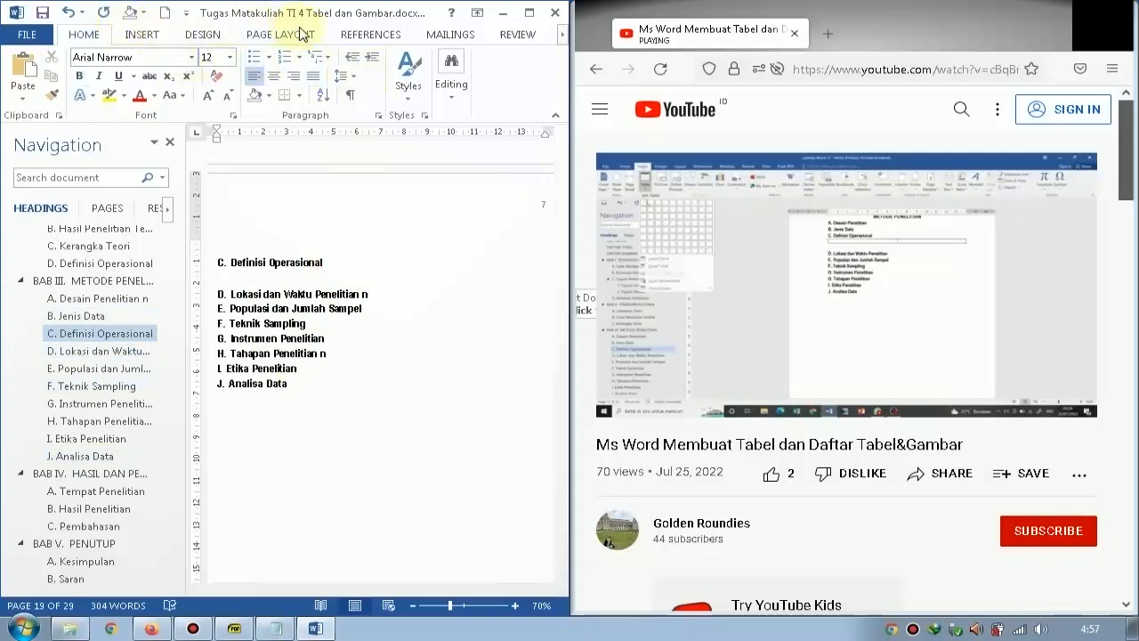
# Insert a table with seven columns and one row on the blank line below "C. Definisi Operasional".
pyautogui.doubleClick(432, 12)
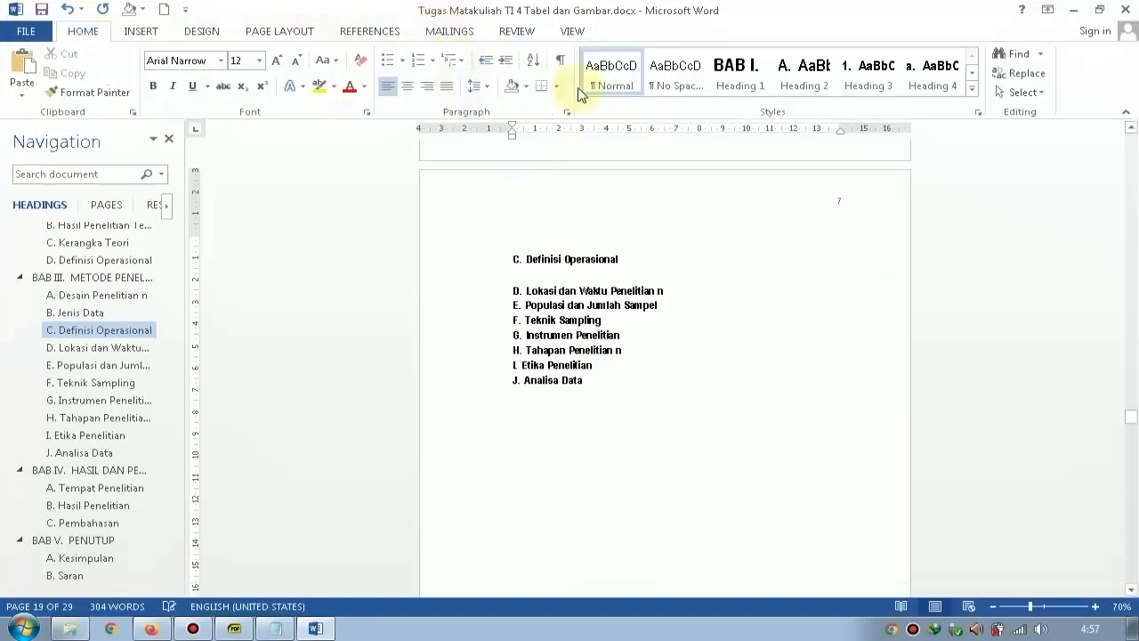
pyautogui.doubleClick(658, 11)
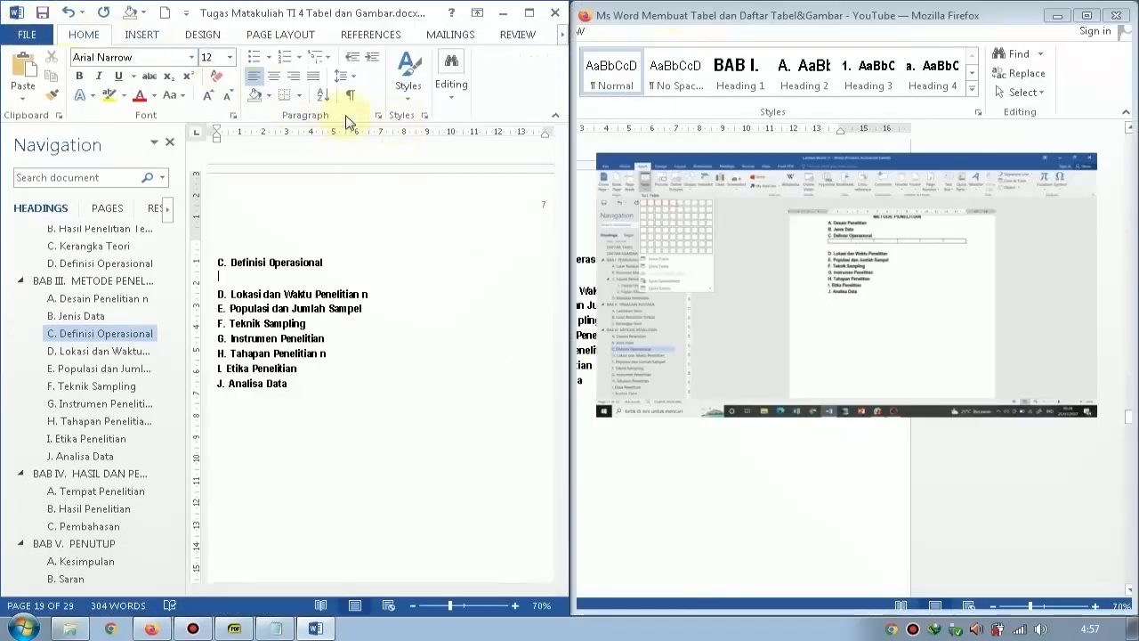
pyautogui.click(151, 34)
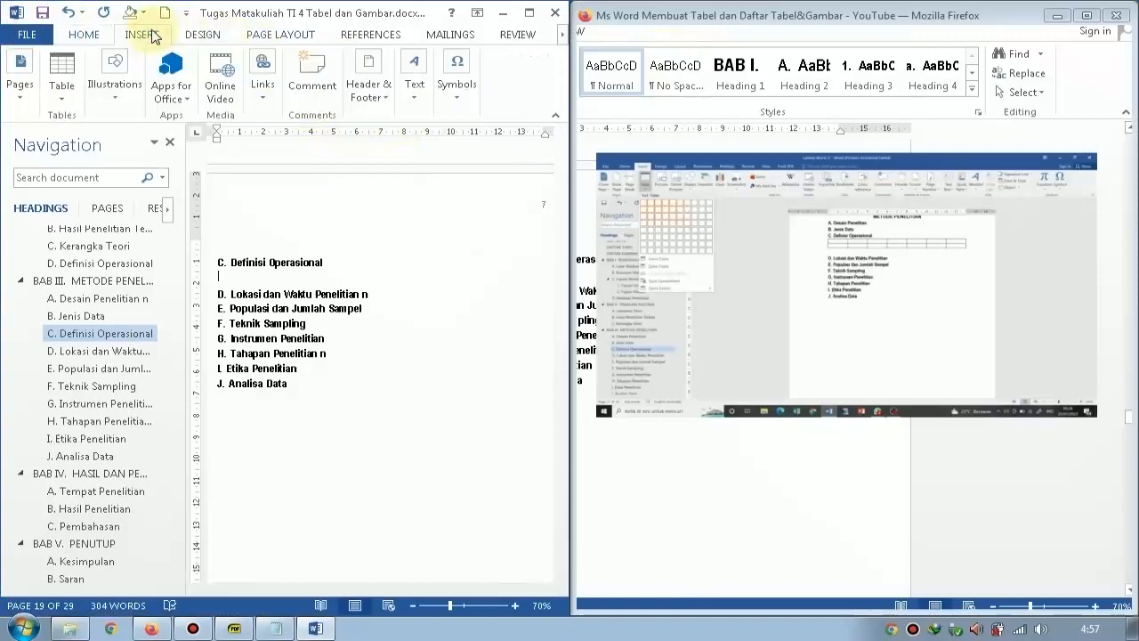
pyautogui.click(62, 76)
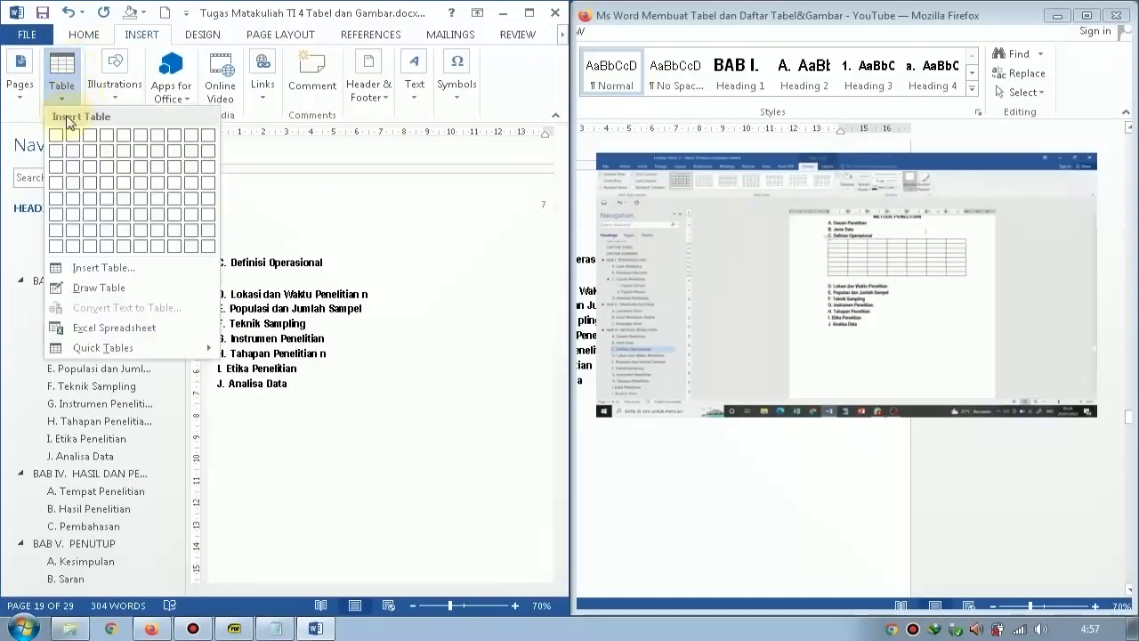
pyautogui.click(154, 137)
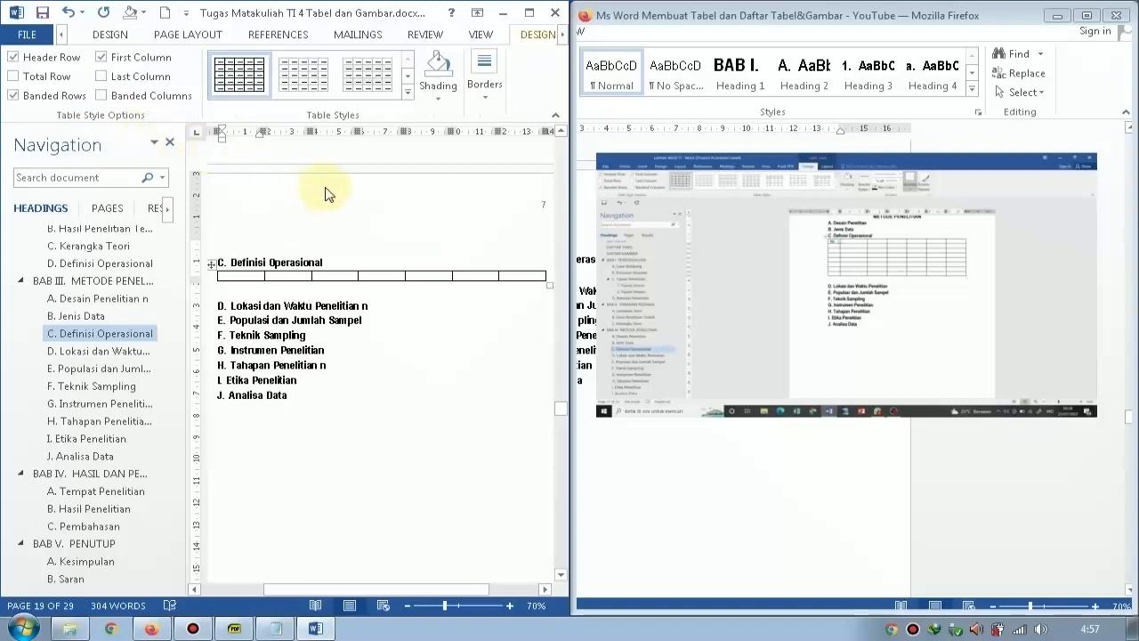
# Fill the first five header cells with No, Variabel Penelitian, Definisi Operasional, Cara Ukur and Skala Ukur.
pyautogui.write('No')
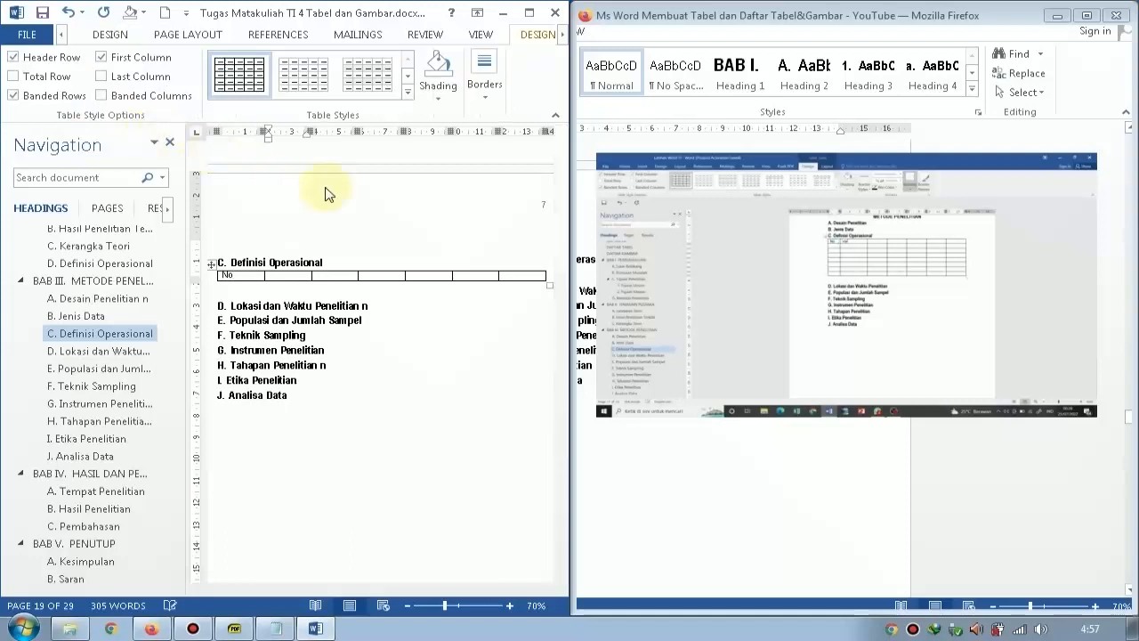
pyautogui.write('Variabel Penelitian')
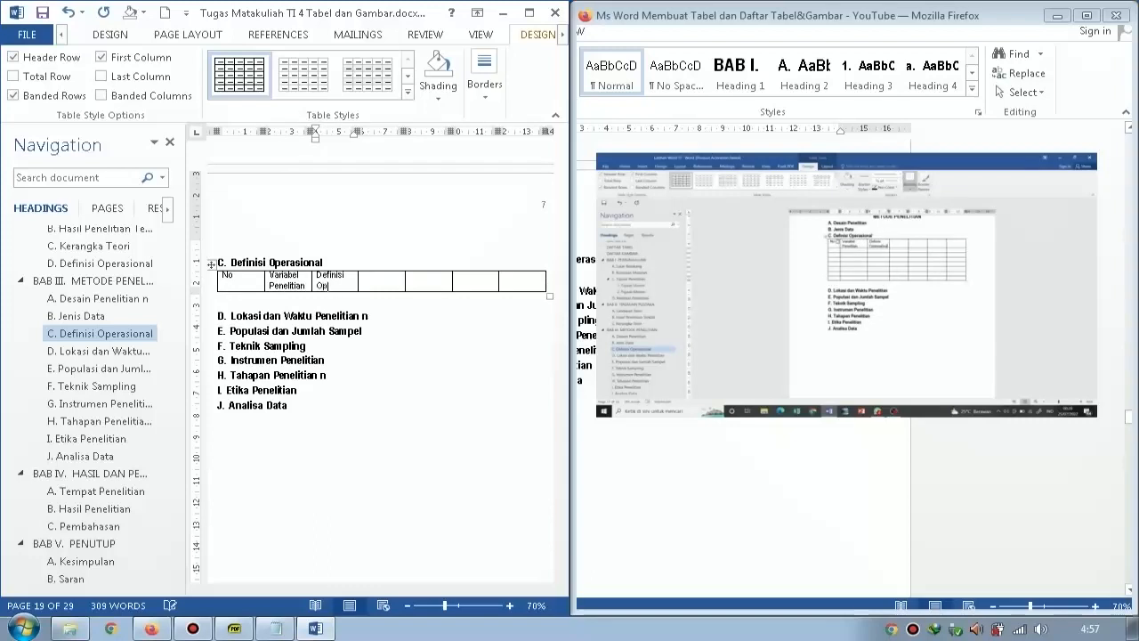
pyautogui.write('al')
pyautogui.press('Tab')
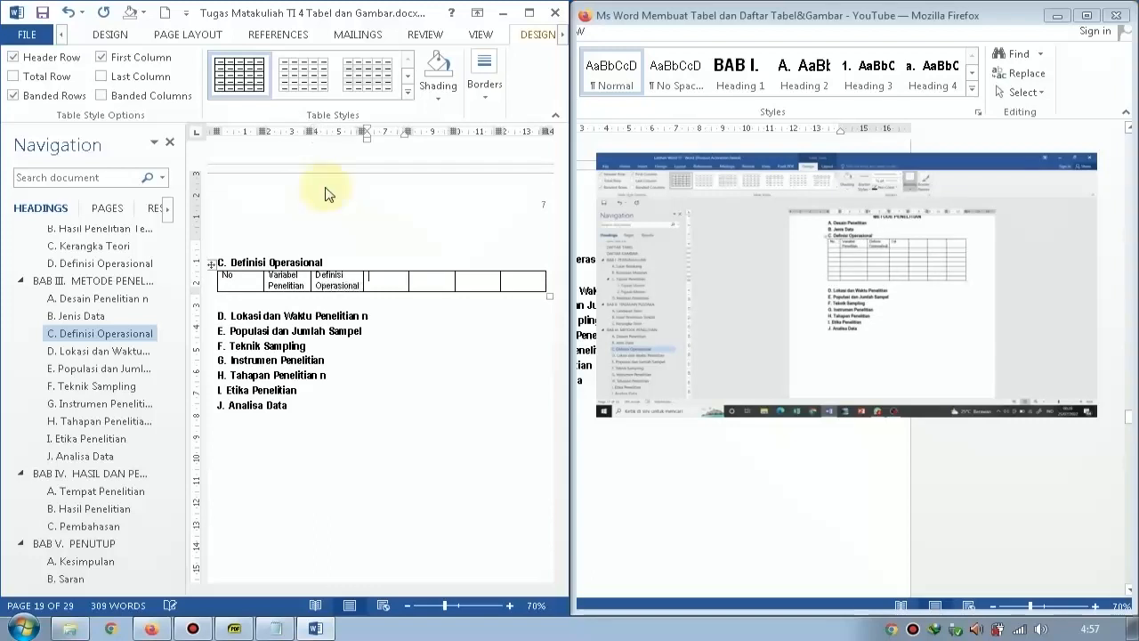
pyautogui.write('Cara Ukur')
pyautogui.press('Tab')
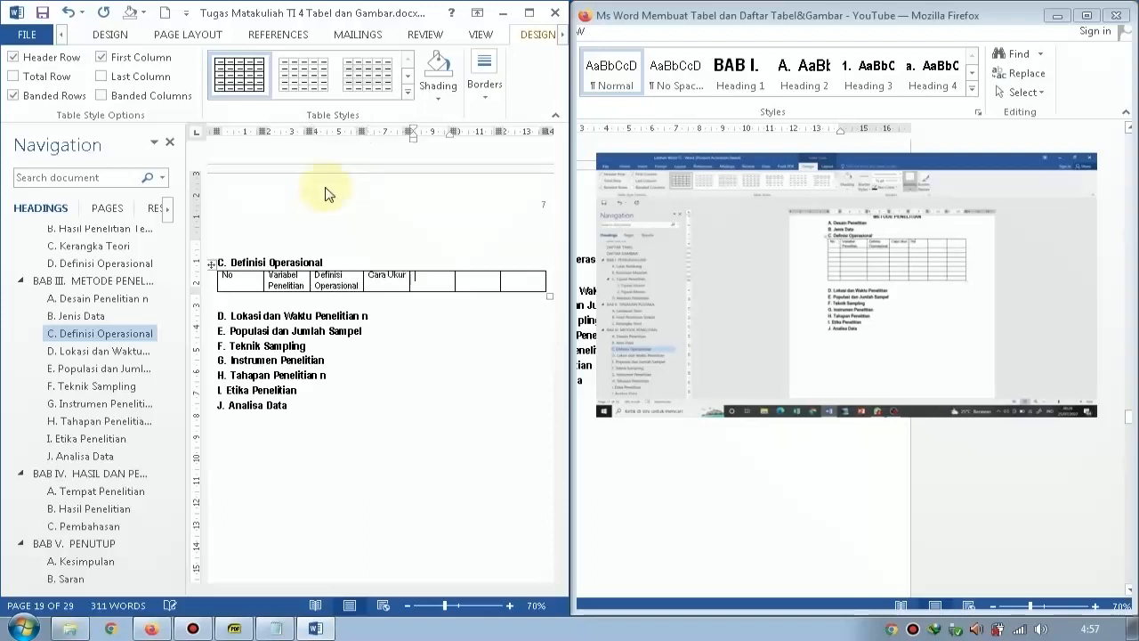
pyautogui.write('Skala Ukur')
pyautogui.press('Tab')
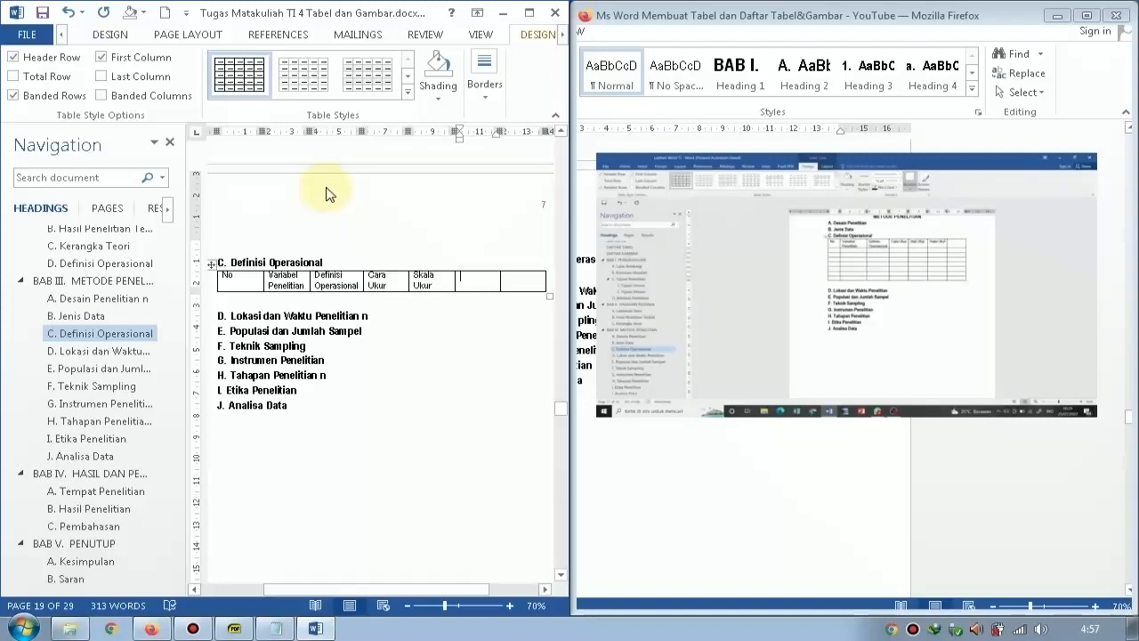
# Pause the tutorial video in full screen, set its quality to 720p, and return it to normal size.
pyautogui.click(1064, 411)
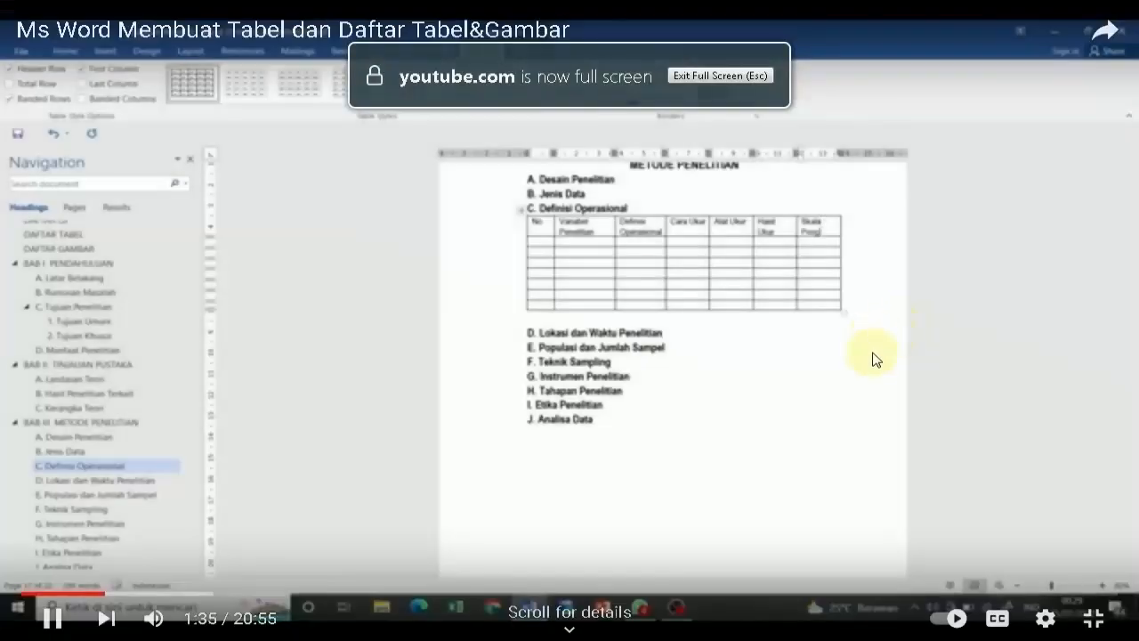
pyautogui.click(801, 261)
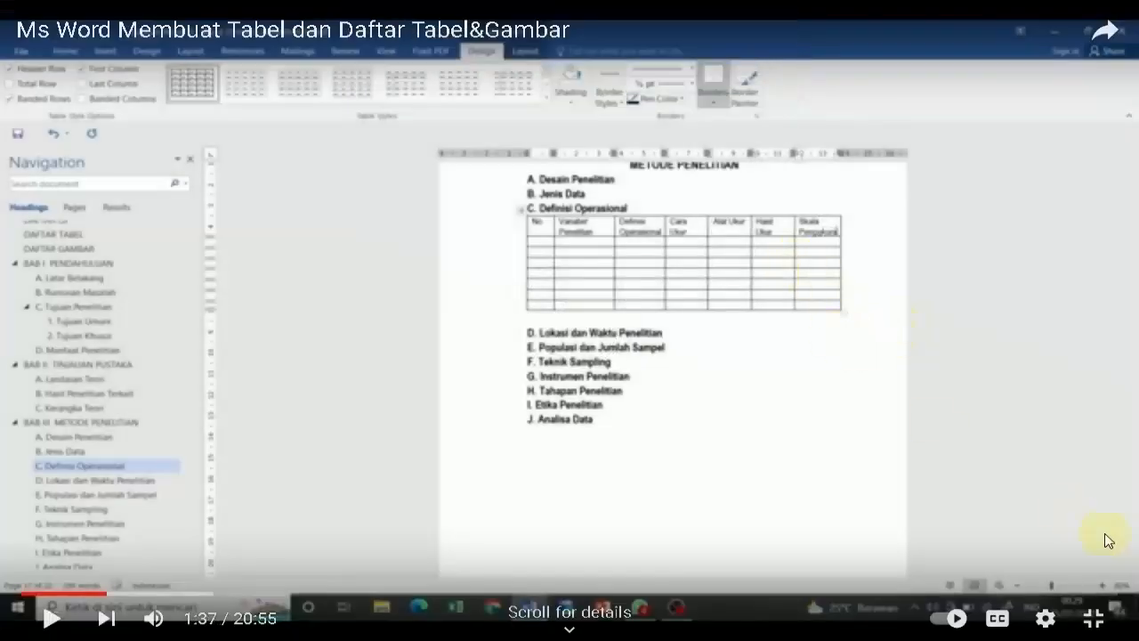
pyautogui.click(1046, 618)
pyautogui.click(1068, 554)
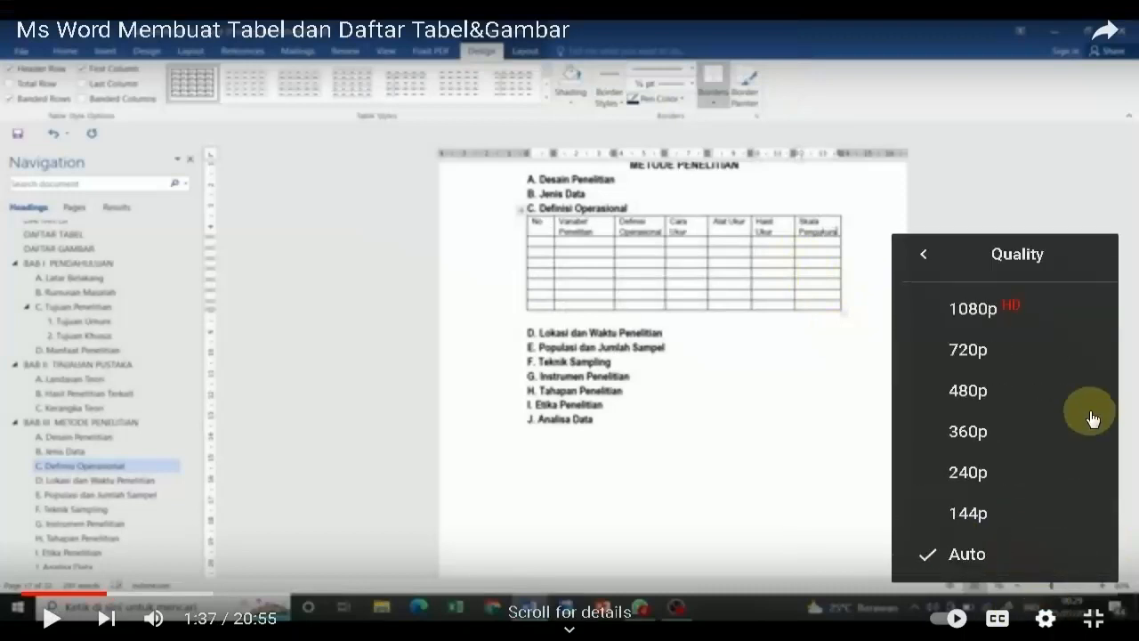
pyautogui.click(1048, 350)
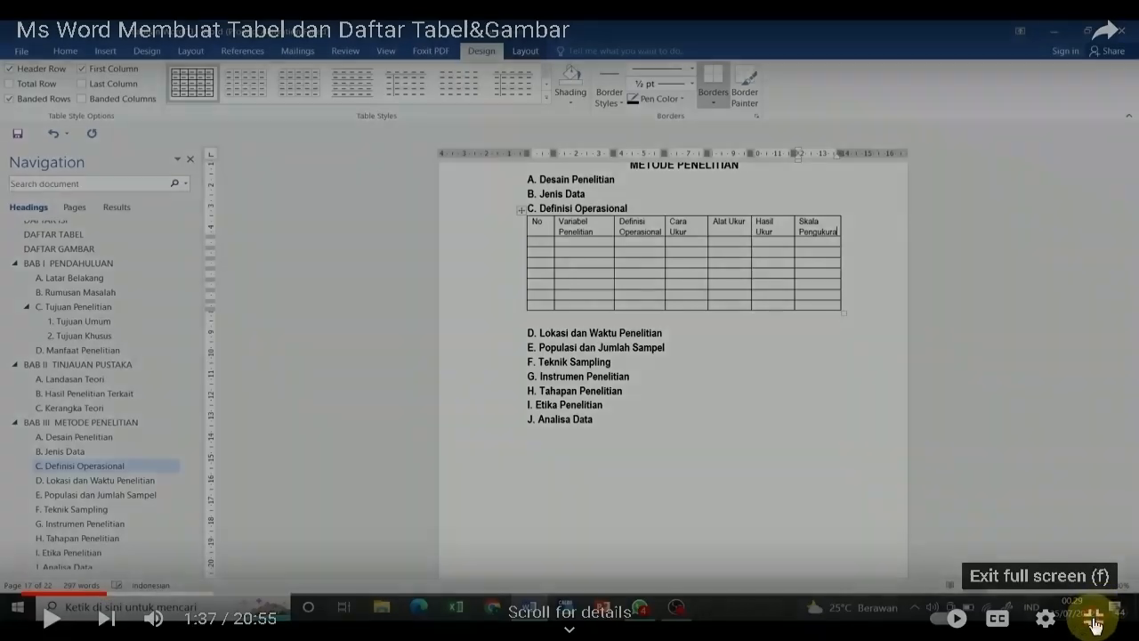
pyautogui.click(1094, 621)
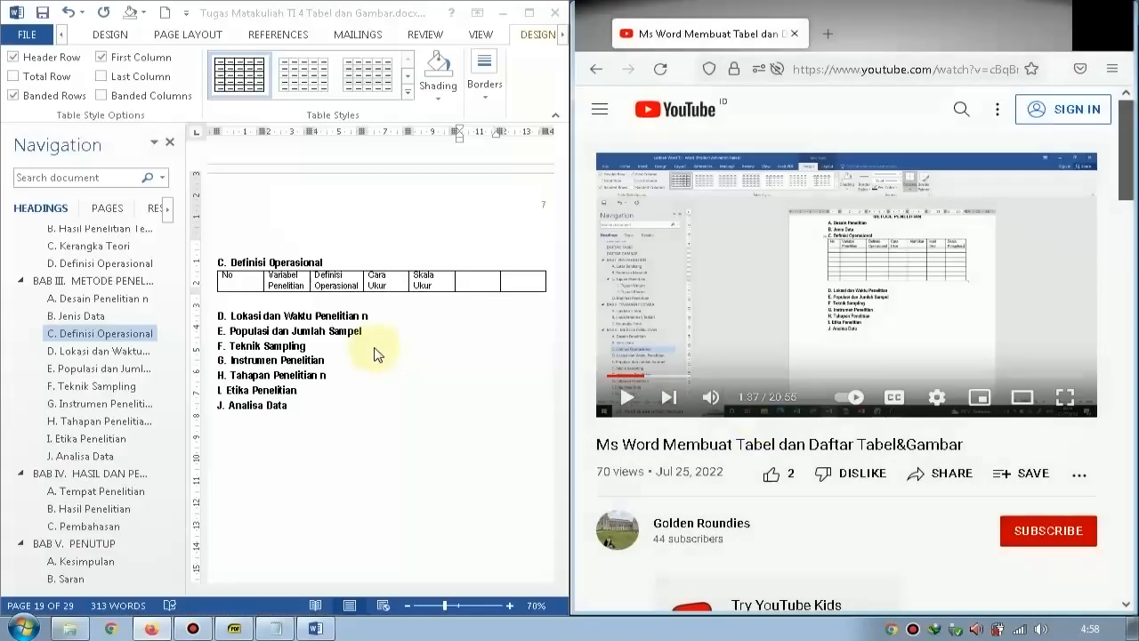
# Replace the text of the fifth header cell with "Alat Ukur".
pyautogui.tripleClick(433, 283)
pyautogui.hotkey('ctrl', 'c')
pyautogui.write('Alat Ukur')
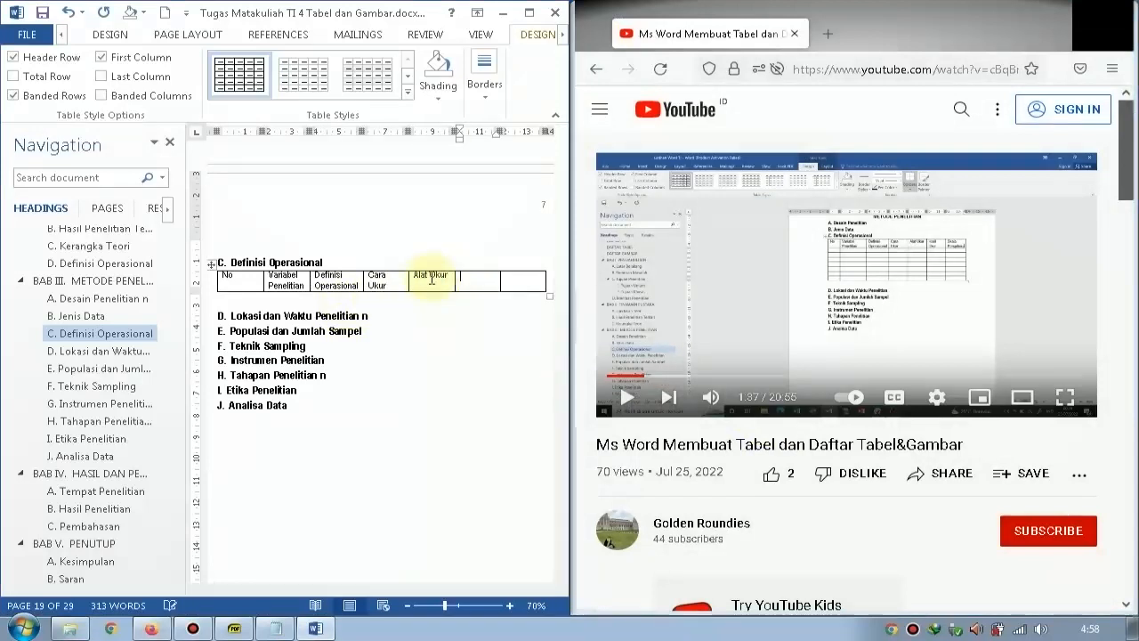
# Show the tutorial video as an enlarged picture-in-picture overlay above the maximized document window.
pyautogui.click(1074, 341)
pyautogui.moveTo(656, 360); pyautogui.dragTo(600, 306)
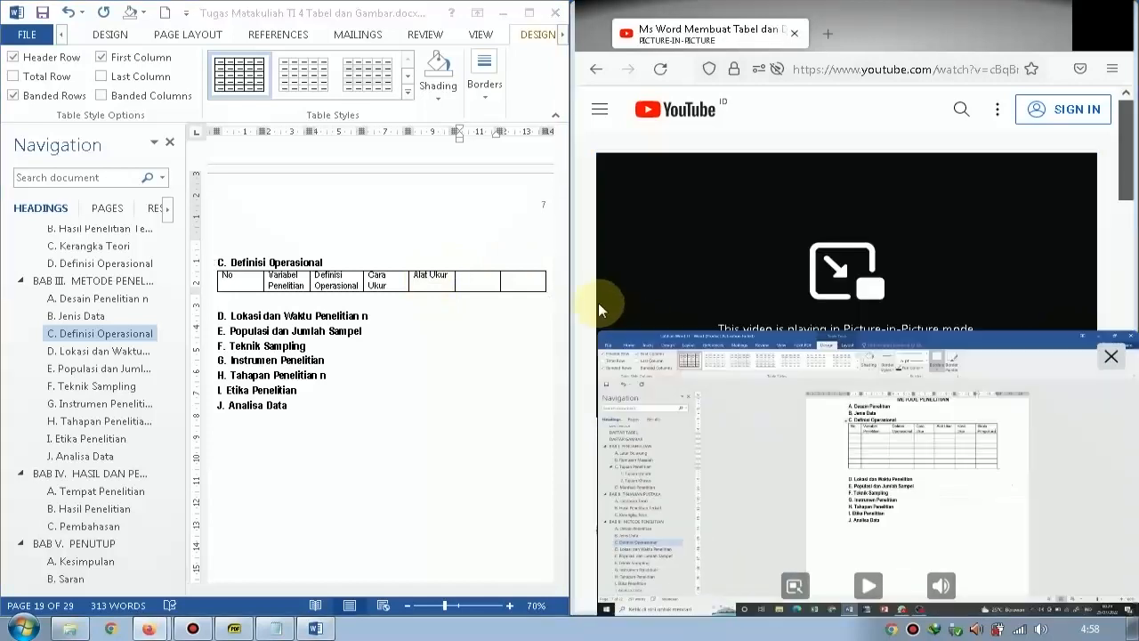
pyautogui.click(542, 277)
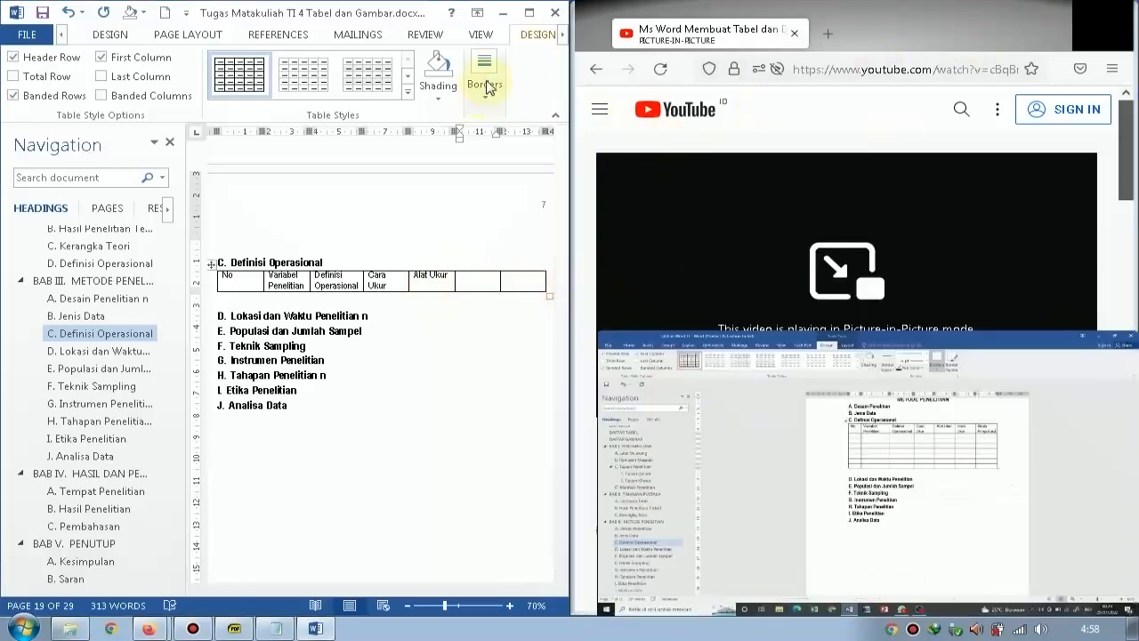
pyautogui.click(529, 13)
pyautogui.moveTo(599, 330); pyautogui.dragTo(516, 288)
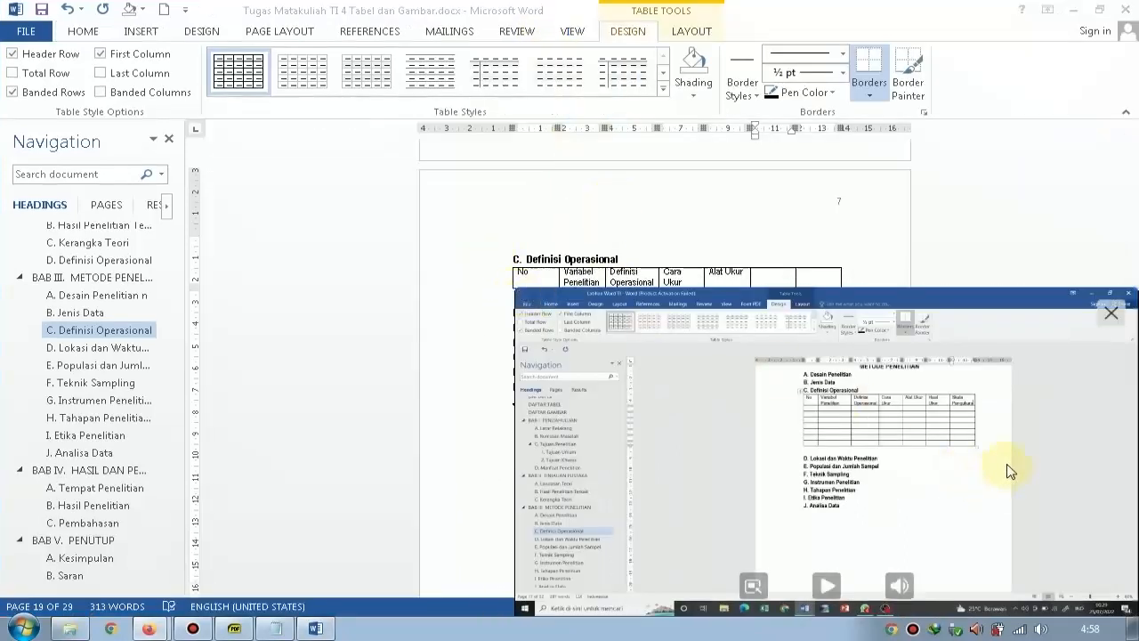
# Enter "Hasil Ukur" in the sixth header cell and "Skala Per" in the seventh.
pyautogui.click(764, 277)
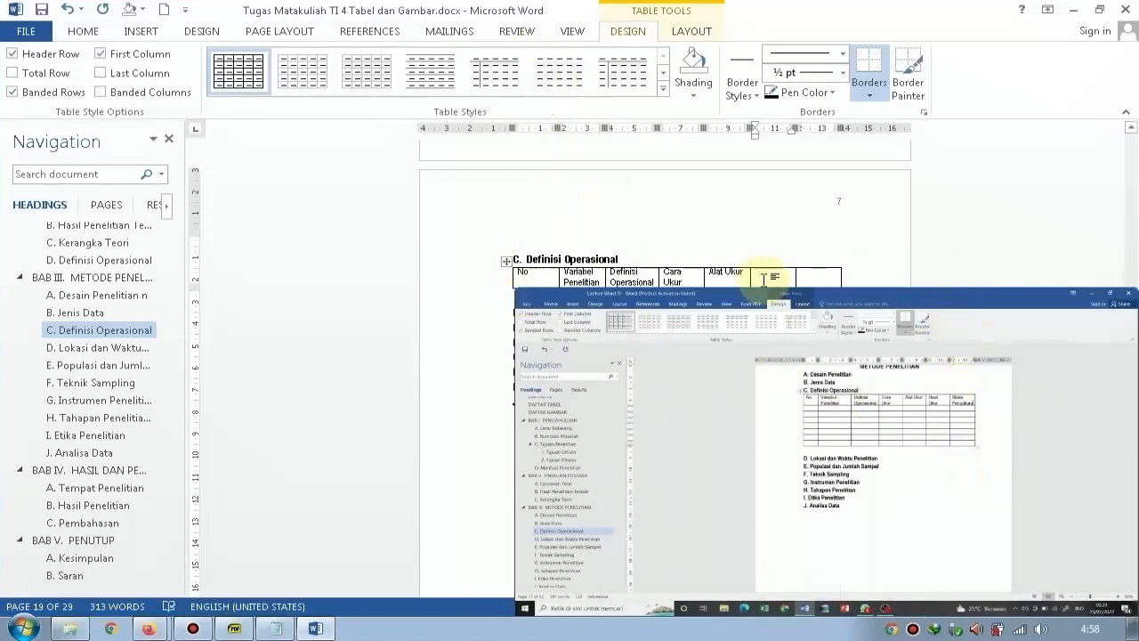
pyautogui.write('Hasil Ukur')
pyautogui.press('Tab')
pyautogui.write('Skala')
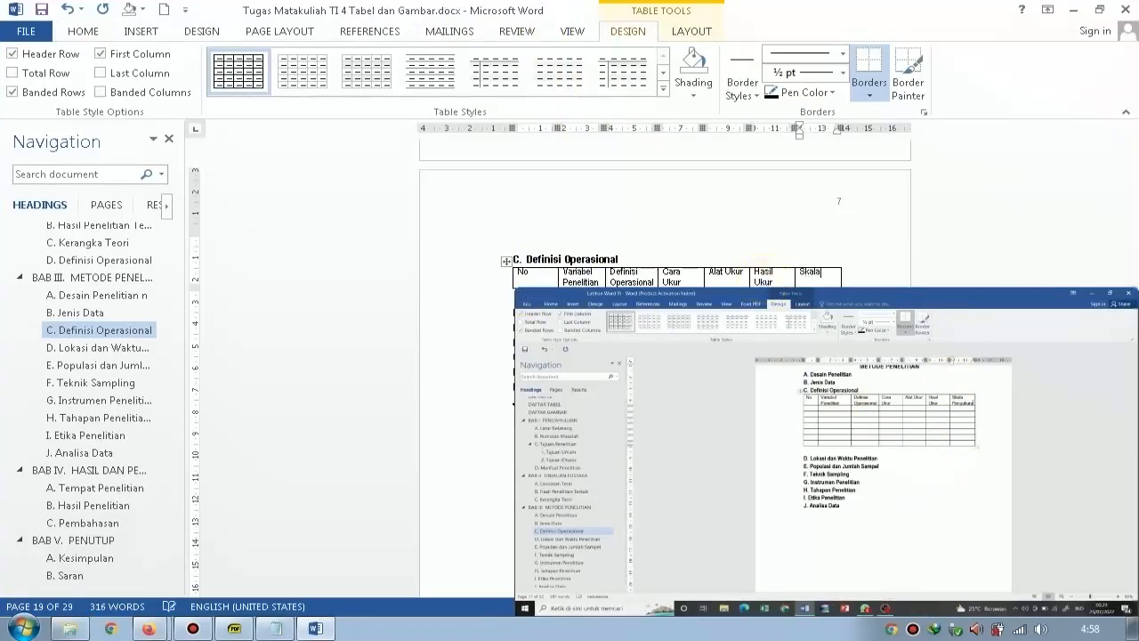
pyautogui.write(' Per')
# Complete the seventh header cell so that it reads "Skala Pengukuran".
pyautogui.doubleClick(964, 496)
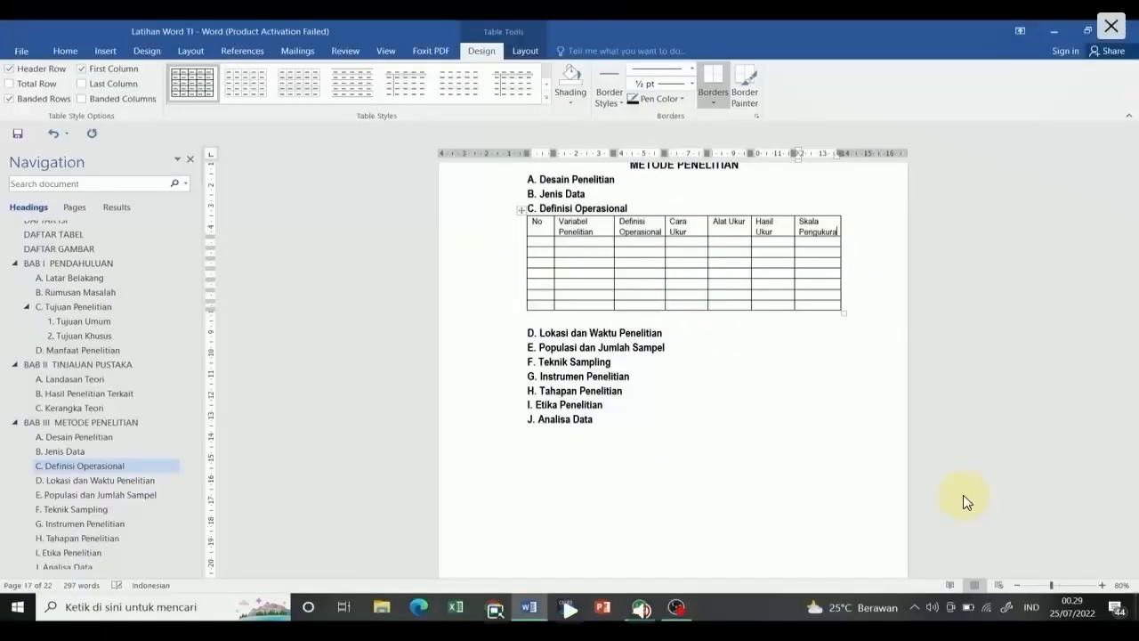
pyautogui.doubleClick(965, 500)
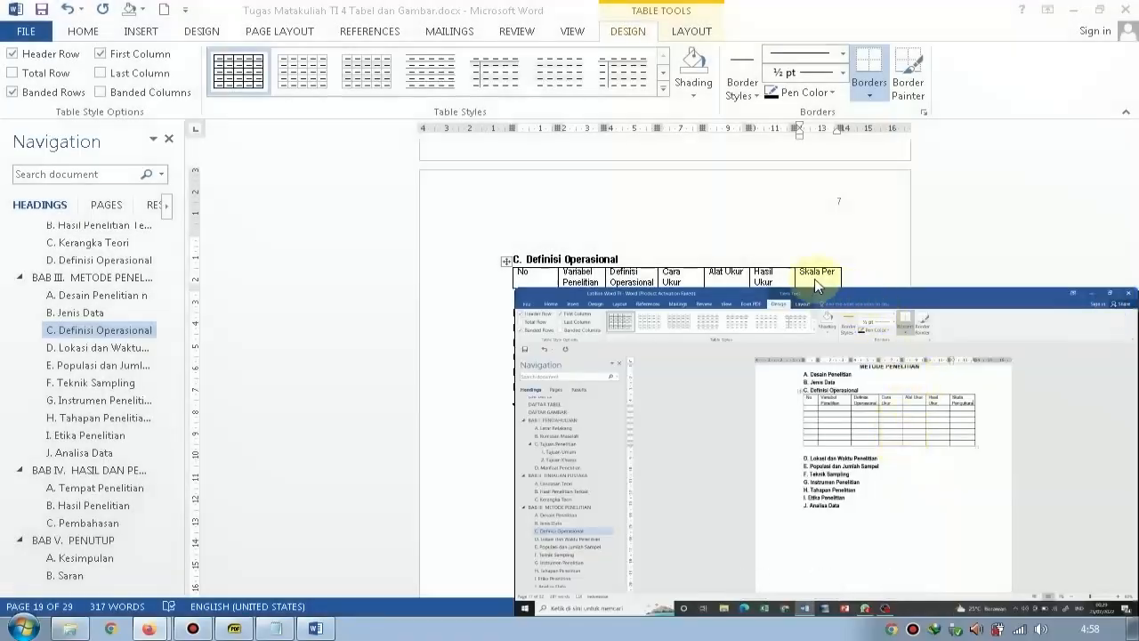
pyautogui.doubleClick(826, 274)
pyautogui.press('BackSpace')
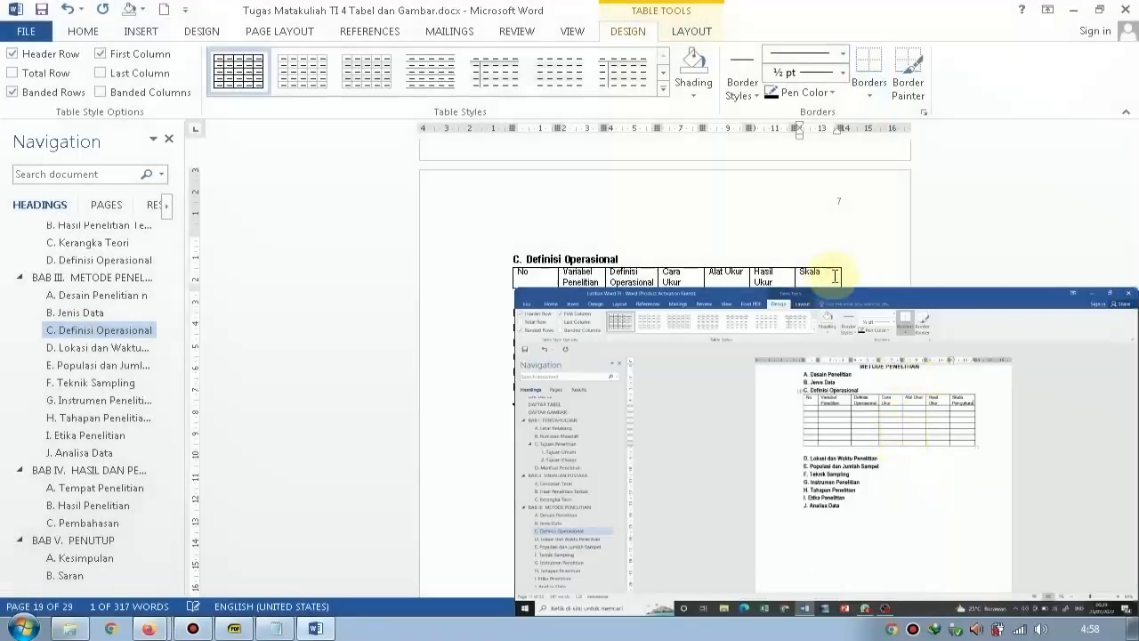
pyautogui.write('Pengukuran')
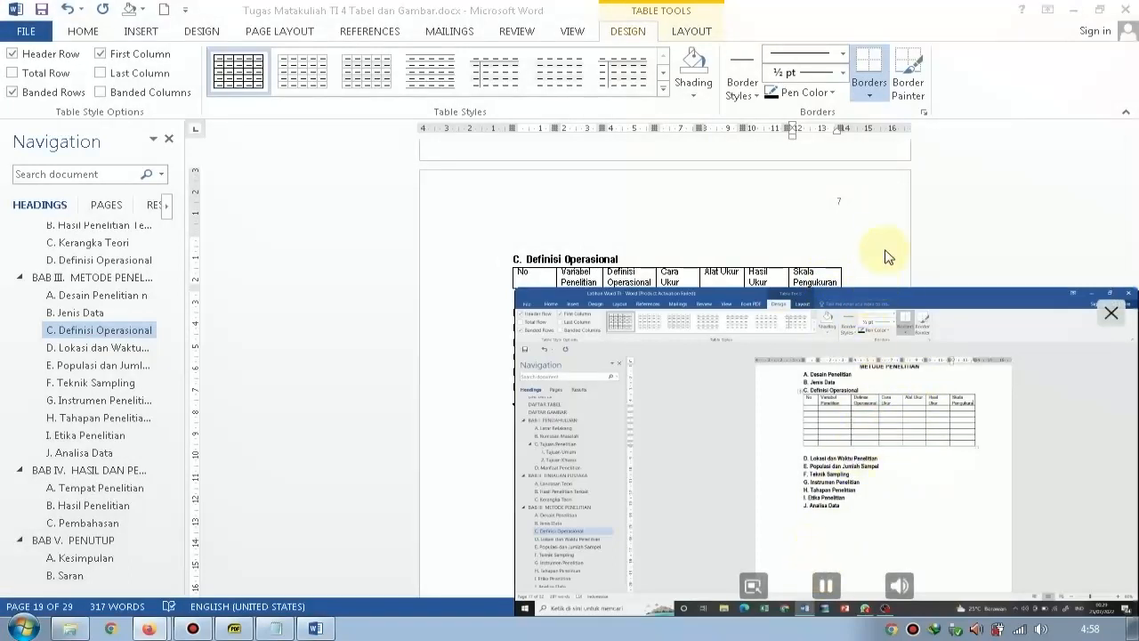
# AutoFit the Definisi Operasional table's columns to their contents and the whole table to the window width.
pyautogui.scroll(-1, 822, 275)
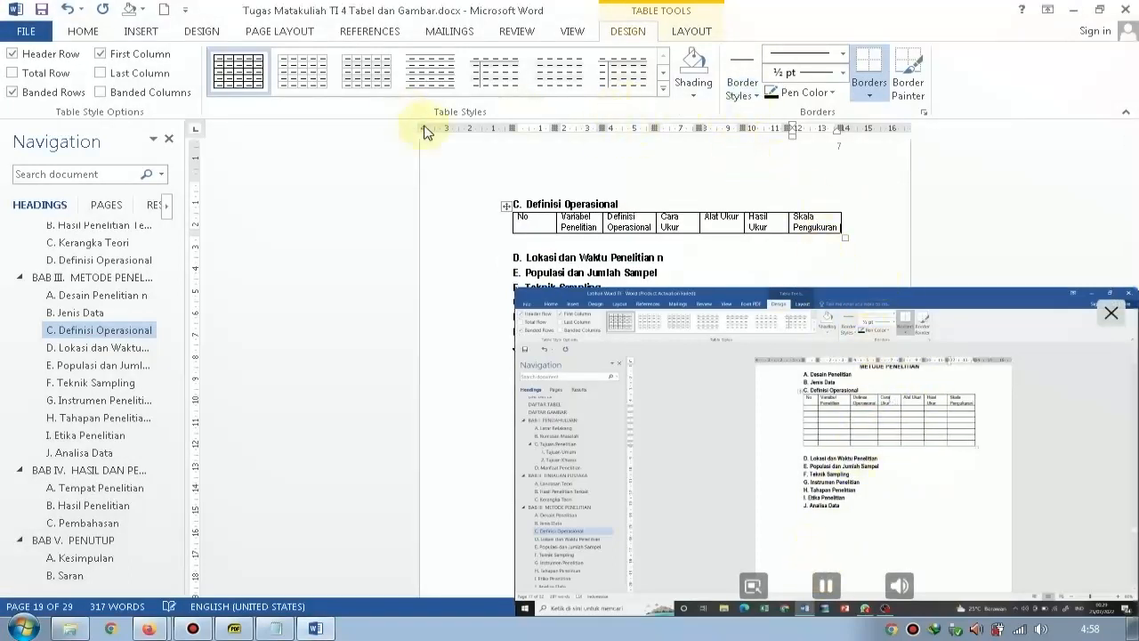
pyautogui.click(506, 205)
pyautogui.click(691, 30)
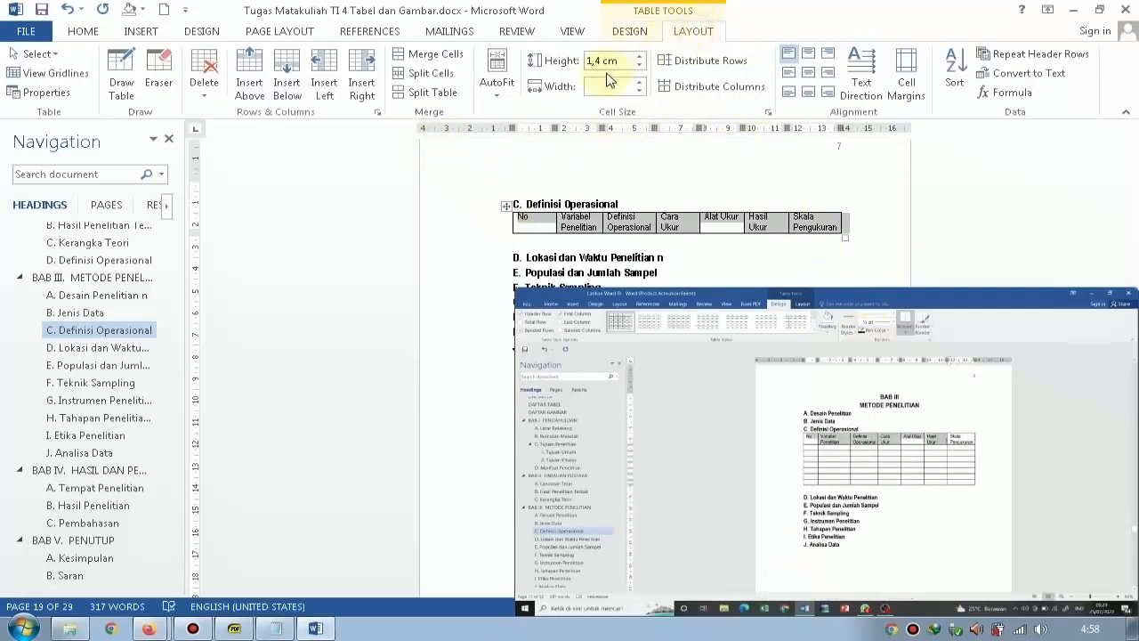
pyautogui.click(497, 78)
pyautogui.click(521, 133)
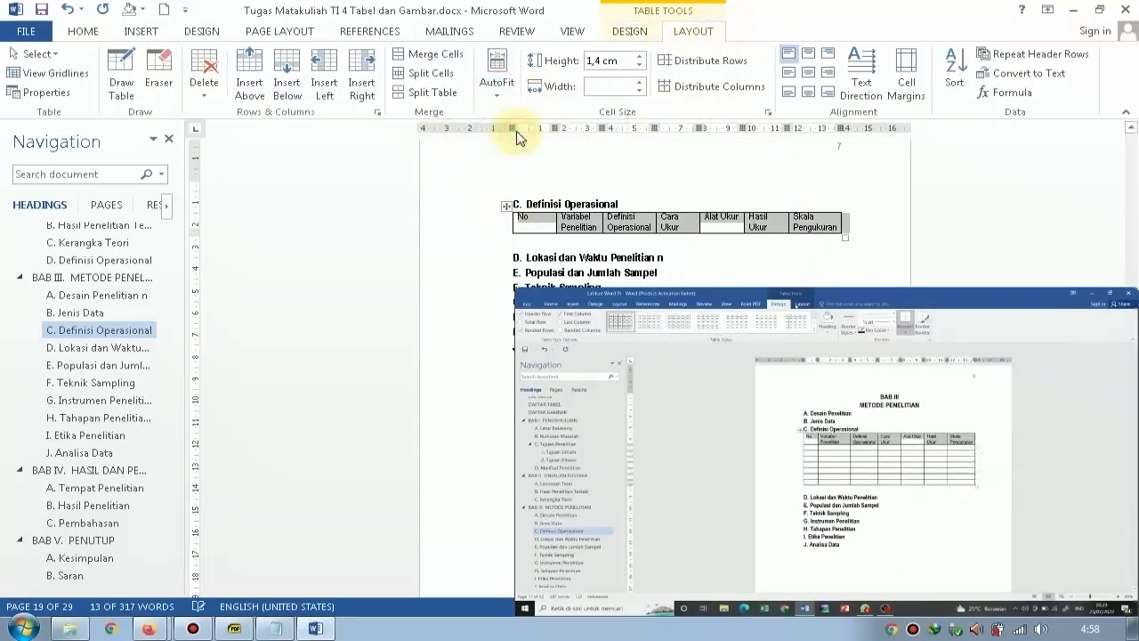
pyautogui.click(497, 85)
pyautogui.click(503, 113)
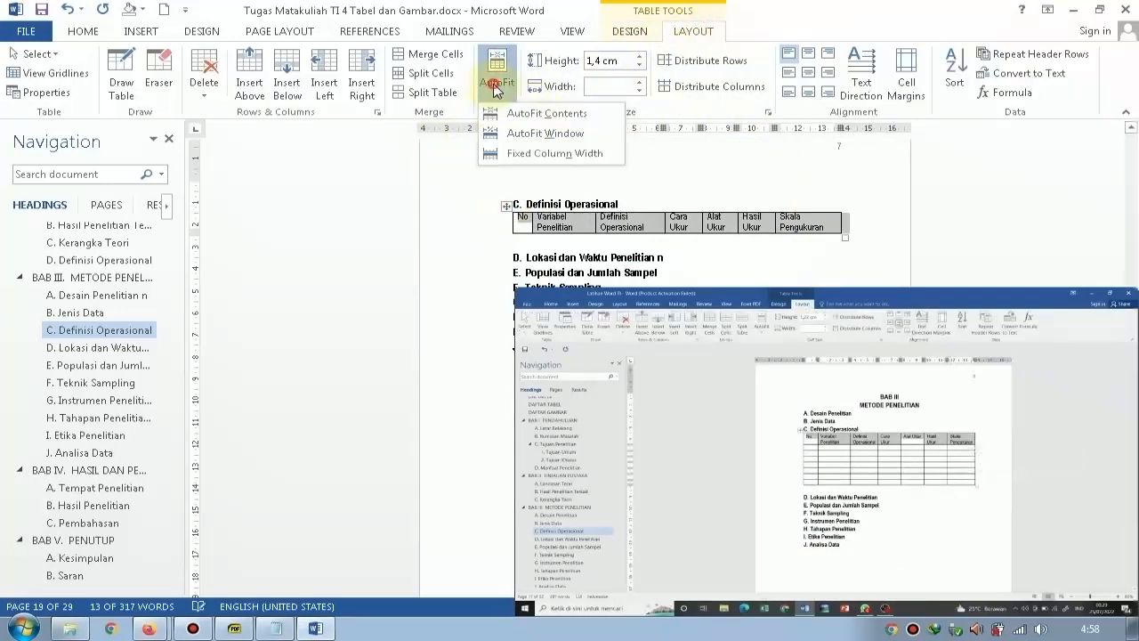
pyautogui.click(497, 82)
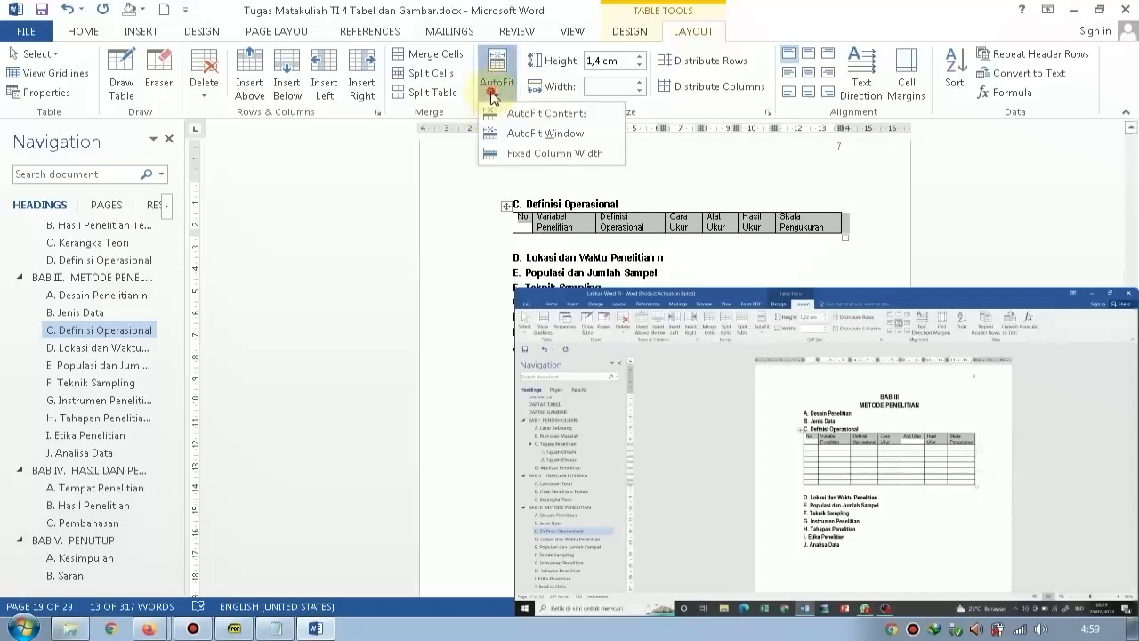
pyautogui.click(502, 135)
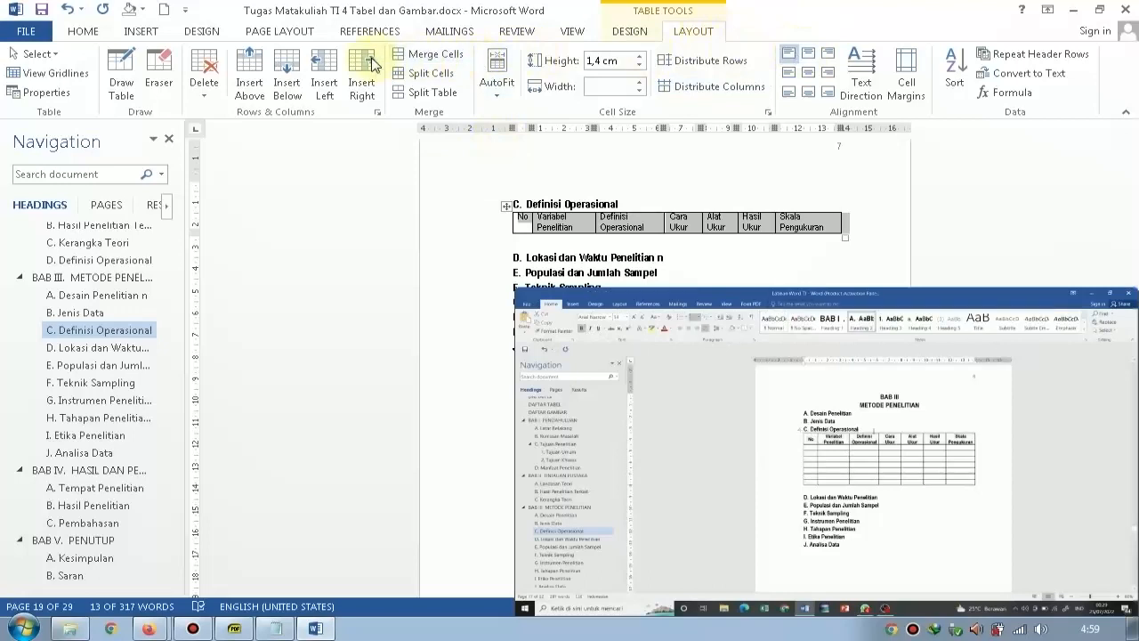
# Insert several blank rows below the table's header row.
pyautogui.click(287, 71)
pyautogui.click(292, 71)
pyautogui.click(296, 71)
pyautogui.click(297, 71)
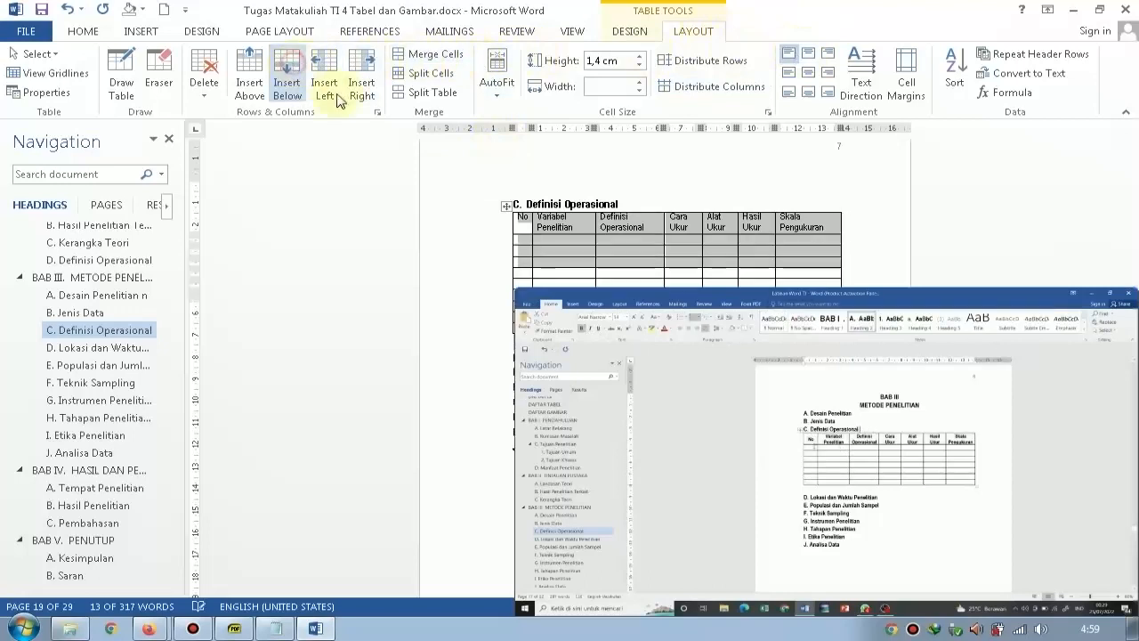
# Make the header row's text bold and centre it horizontally.
pyautogui.click(426, 224)
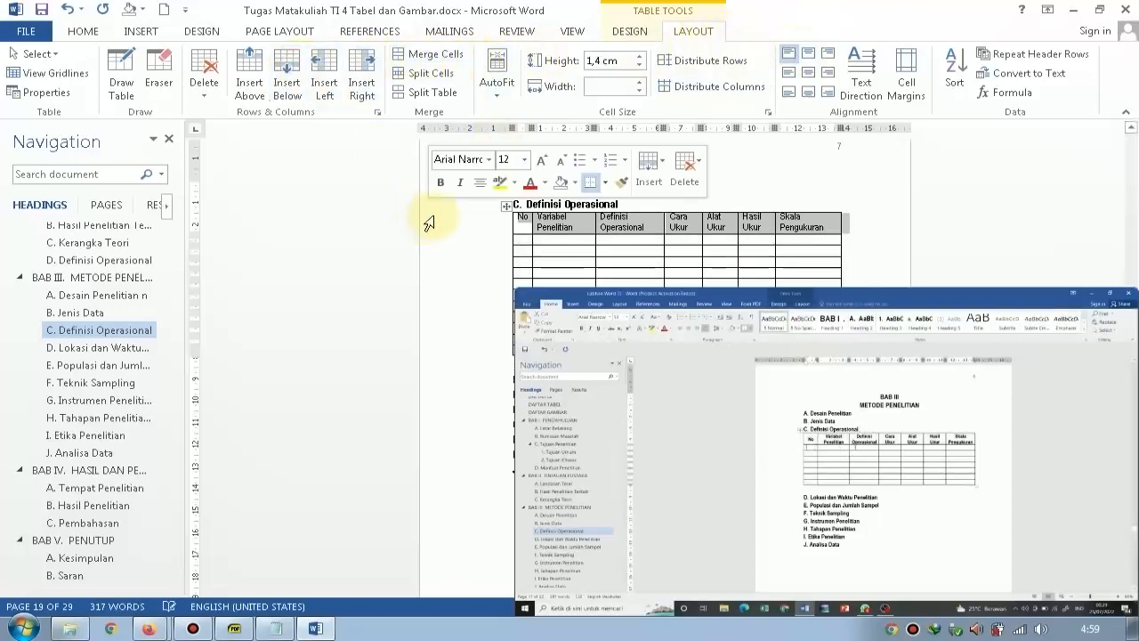
pyautogui.click(83, 32)
pyautogui.click(153, 86)
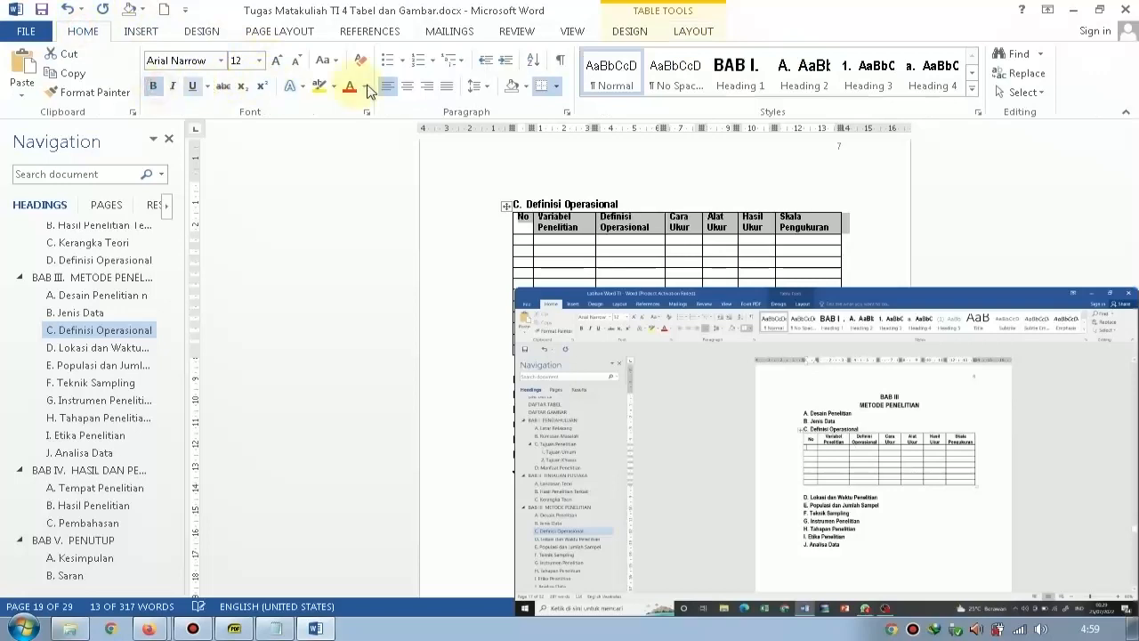
pyautogui.click(407, 85)
pyautogui.scroll(-3, 559, 158)
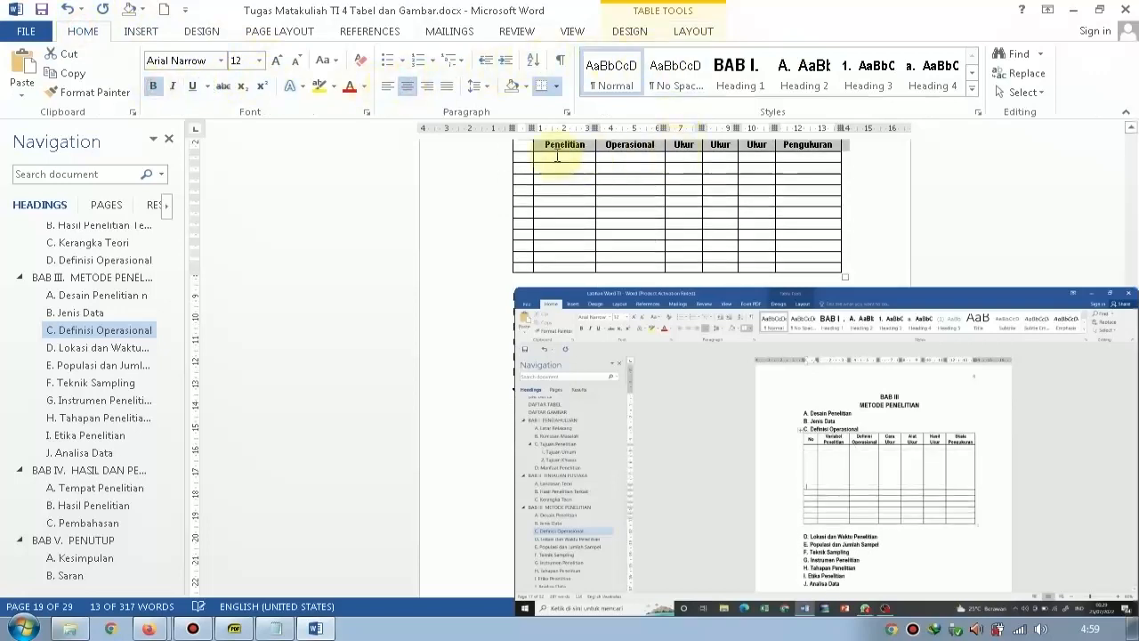
# Heighten the first blank row by adding blank lines in its "No" cell.
pyautogui.scroll(1, 524, 169)
pyautogui.click(526, 187)
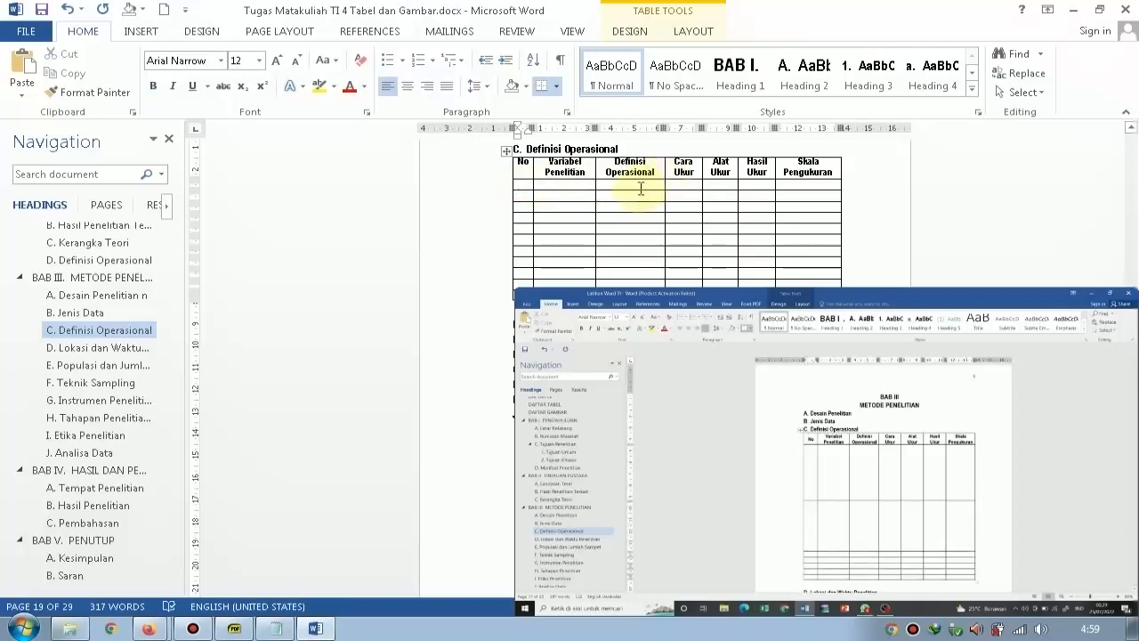
pyautogui.press('Return')
pyautogui.press('Return')
pyautogui.press('Return')
pyautogui.press('Return')
pyautogui.press('Return')
pyautogui.press('Return')
pyautogui.press('Return')
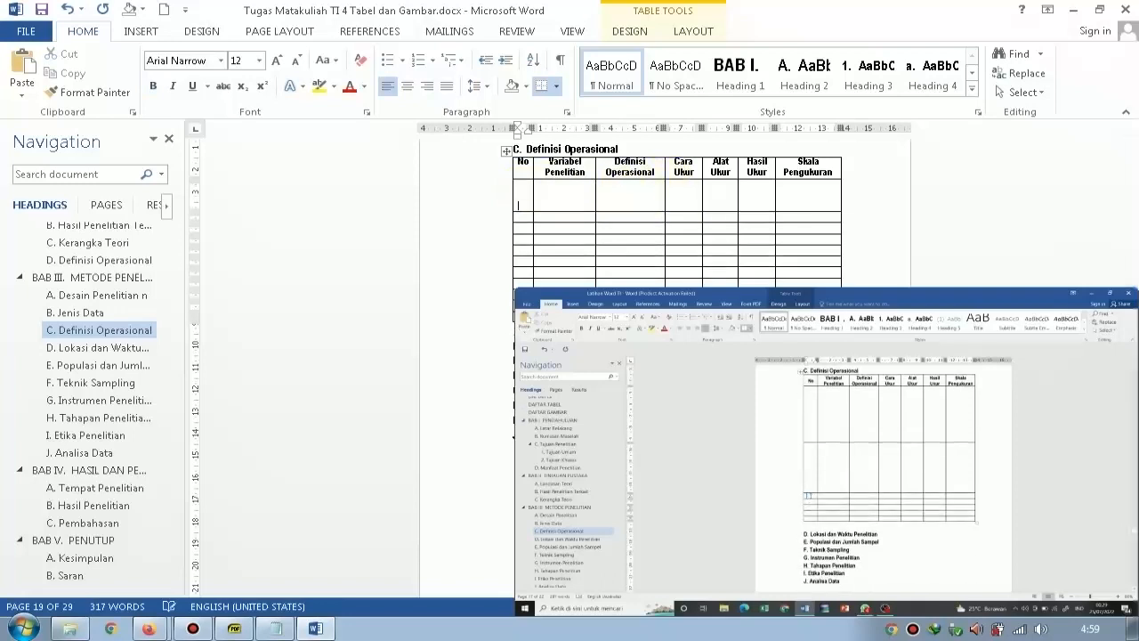
pyautogui.press('Down')
pyautogui.press('Down')
pyautogui.press('Down')
pyautogui.press('Down')
pyautogui.press('Down')
pyautogui.press('Down')
pyautogui.press('Down')
pyautogui.press('Down')
pyautogui.press('Down')
pyautogui.press('Down')
pyautogui.press('Down')
pyautogui.press('Down')
pyautogui.press('Down')
pyautogui.press('Down')
pyautogui.press('Down')
pyautogui.press('Down')
pyautogui.press('Down')
pyautogui.press('Down')
pyautogui.press('Down')
pyautogui.press('Down')
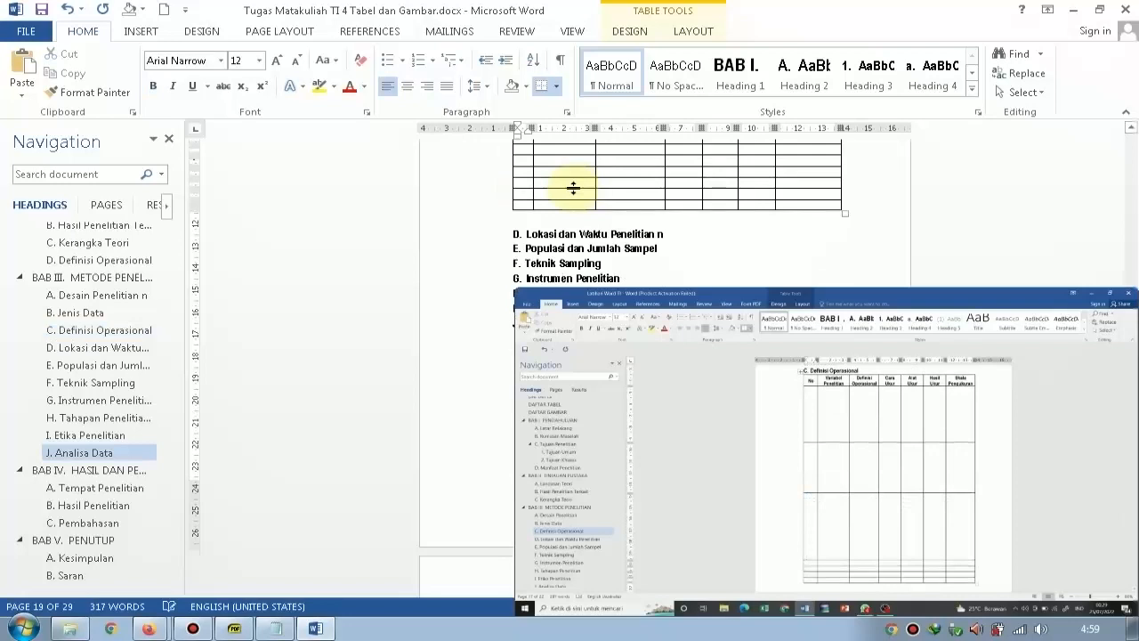
pyautogui.press('Return')
pyautogui.press('Return')
pyautogui.press('Return')
pyautogui.press('Return')
pyautogui.press('Return')
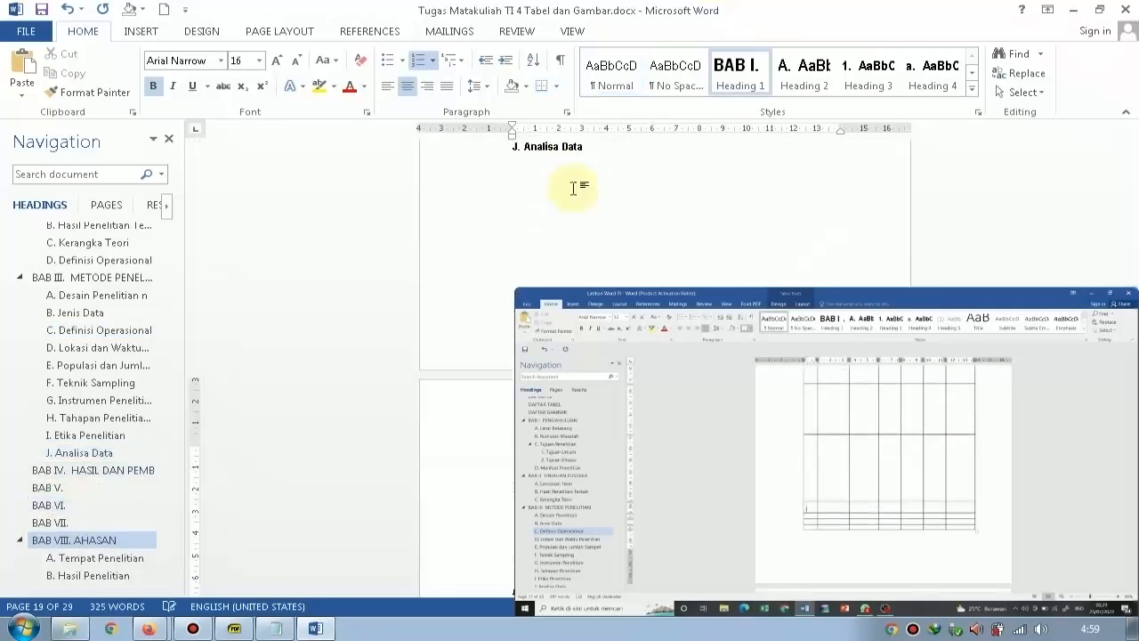
pyautogui.press('Up')
pyautogui.press('Up')
pyautogui.press('Up')
pyautogui.press('Up')
pyautogui.press('Up')
pyautogui.press('Up')
pyautogui.press('Up')
pyautogui.press('Up')
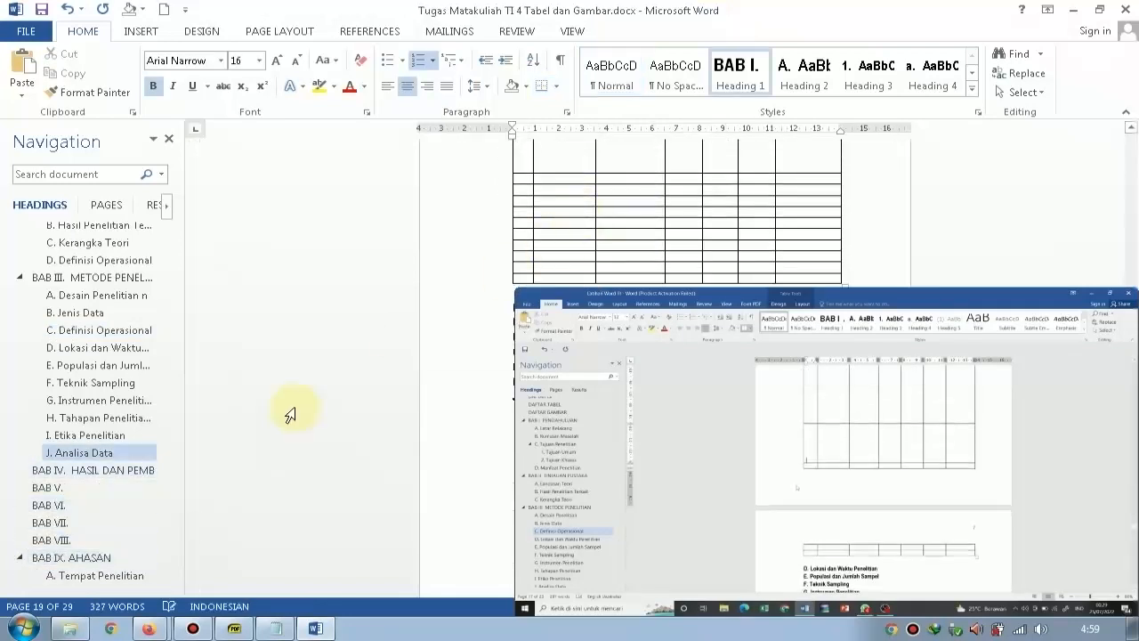
pyautogui.hotkey('ctrl', 'z')
pyautogui.hotkey('ctrl', 'z')
pyautogui.hotkey('ctrl', 'z')
pyautogui.hotkey('ctrl', 'z')
pyautogui.hotkey('ctrl', 'z')
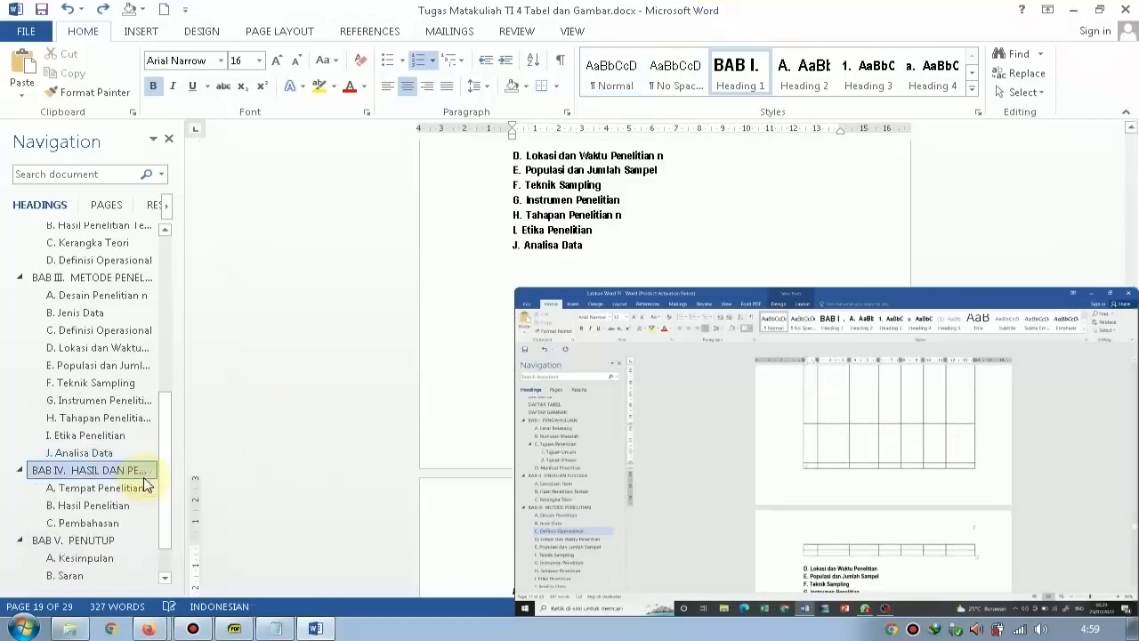
# Heighten the following table rows with blank lines in the "No" column until the table continues onto the next page.
pyautogui.scroll(6, 636, 224)
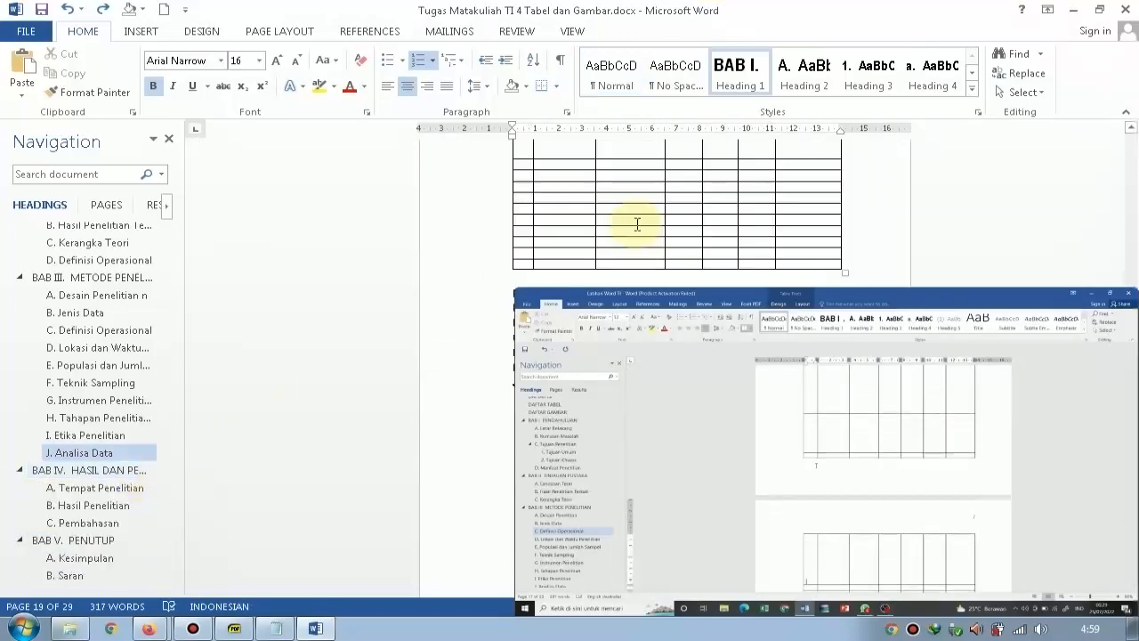
pyautogui.scroll(-1, 602, 242)
pyautogui.scroll(-5, 585, 231)
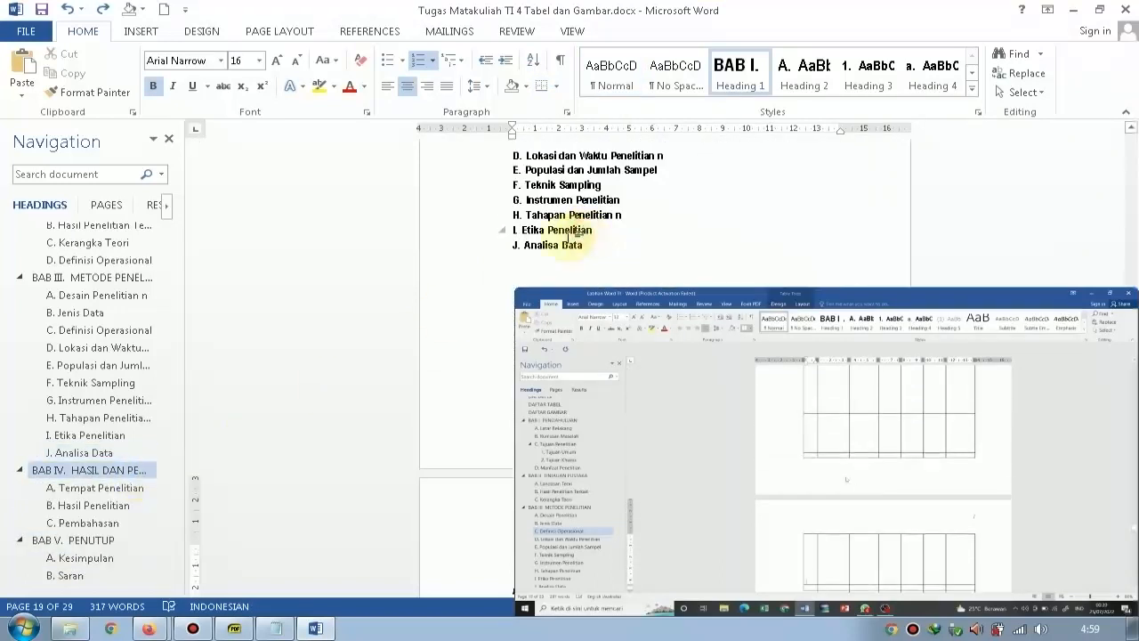
pyautogui.scroll(6, 523, 217)
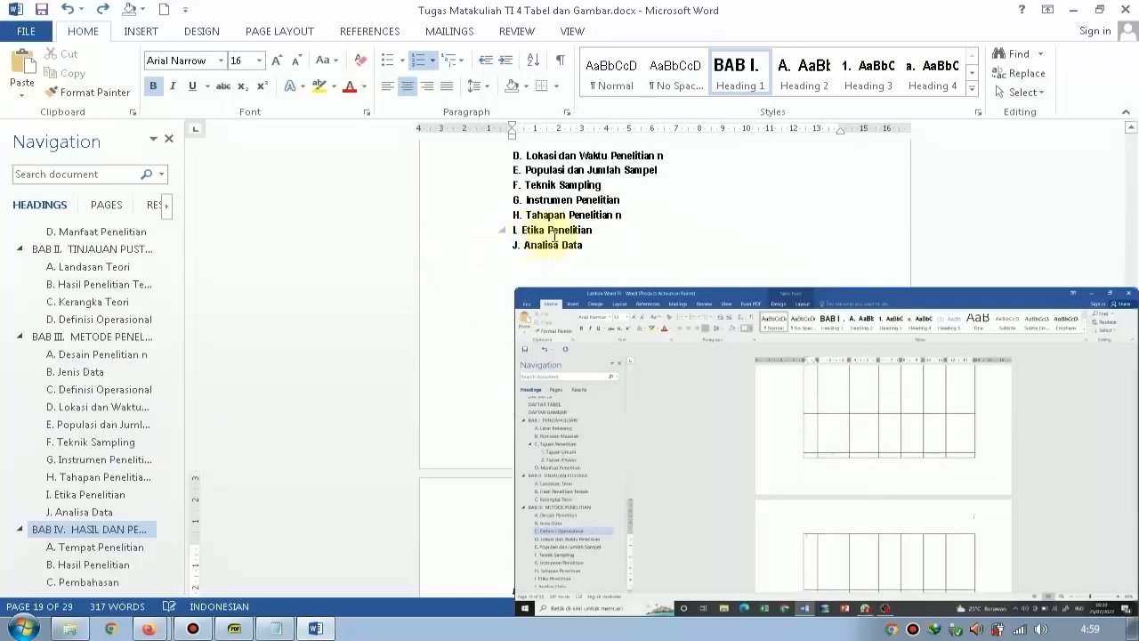
pyautogui.click(522, 217)
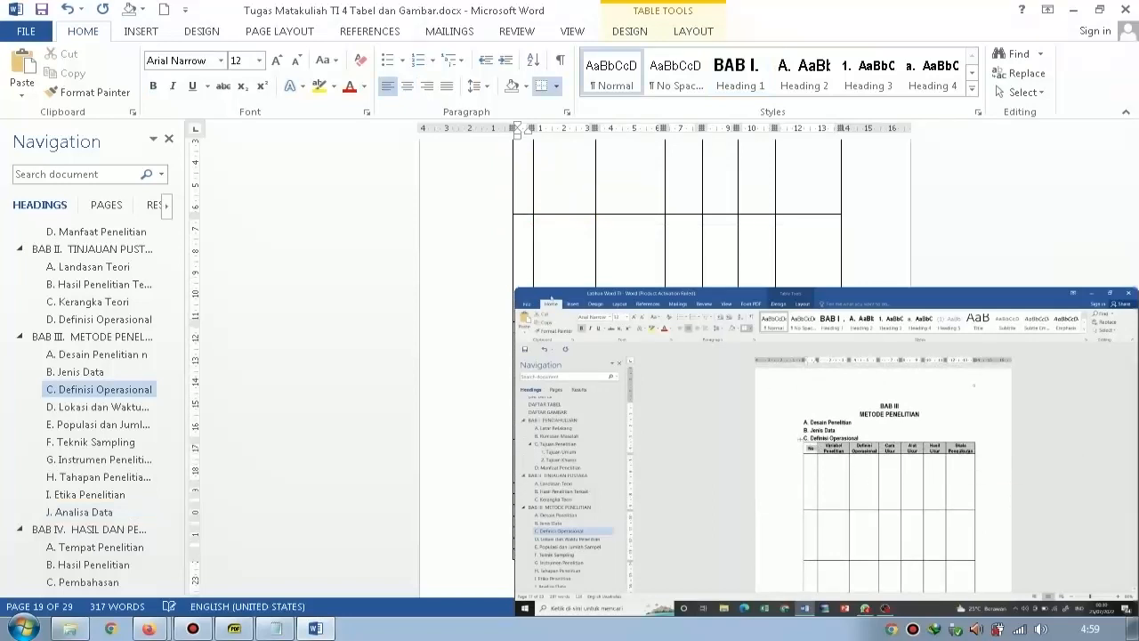
pyautogui.scroll(-10, 659, 191)
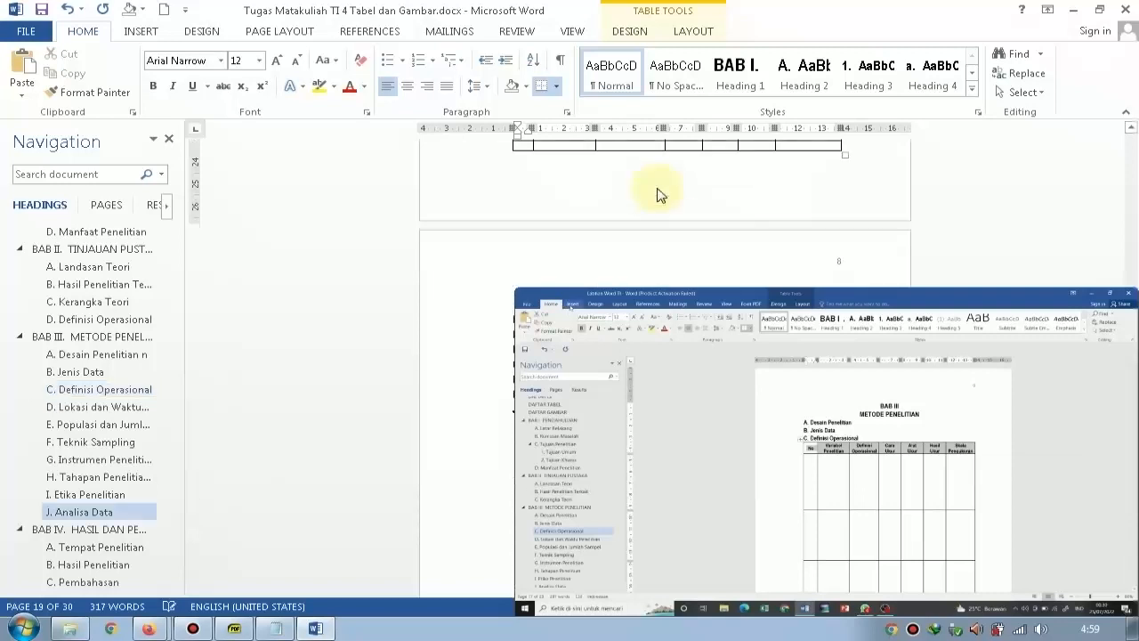
pyautogui.scroll(5, 537, 226)
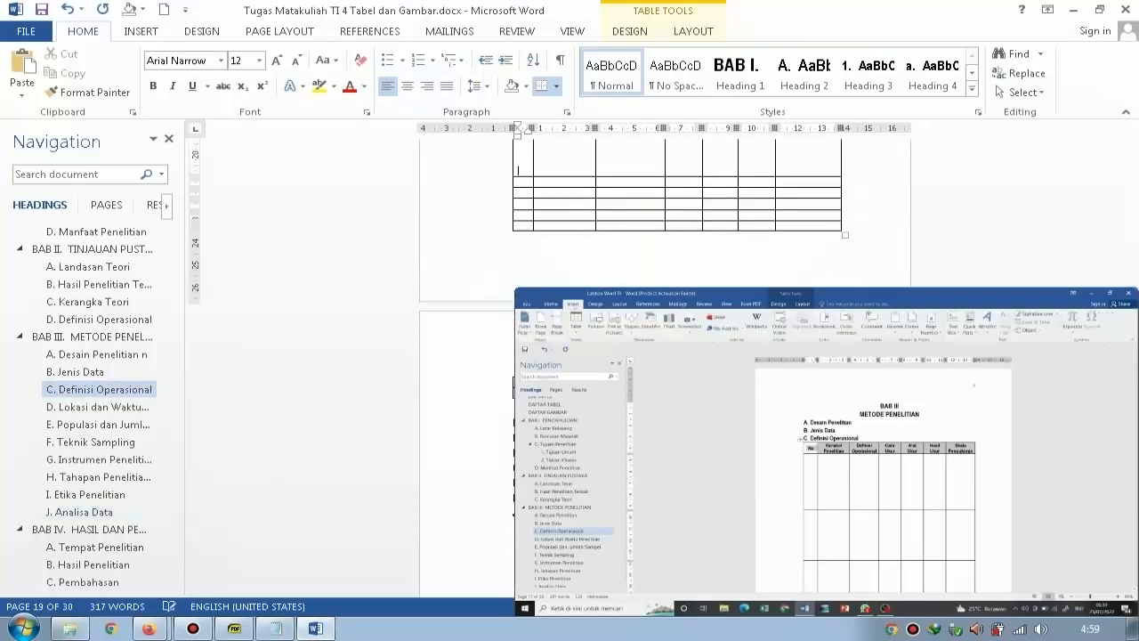
pyautogui.click(531, 229)
pyautogui.press('Return')
pyautogui.press('Return')
pyautogui.press('Return')
pyautogui.press('Return')
pyautogui.press('Return')
pyautogui.scroll(-4, 594, 214)
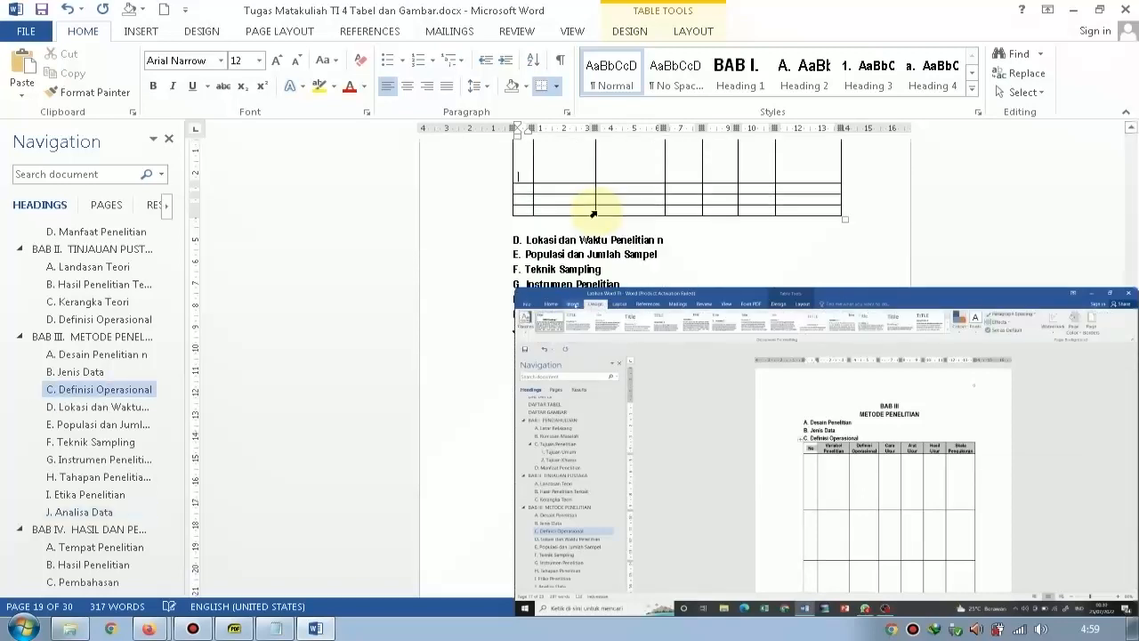
pyautogui.scroll(1, 596, 215)
pyautogui.press('BackSpace')
pyautogui.press('BackSpace')
pyautogui.press('BackSpace')
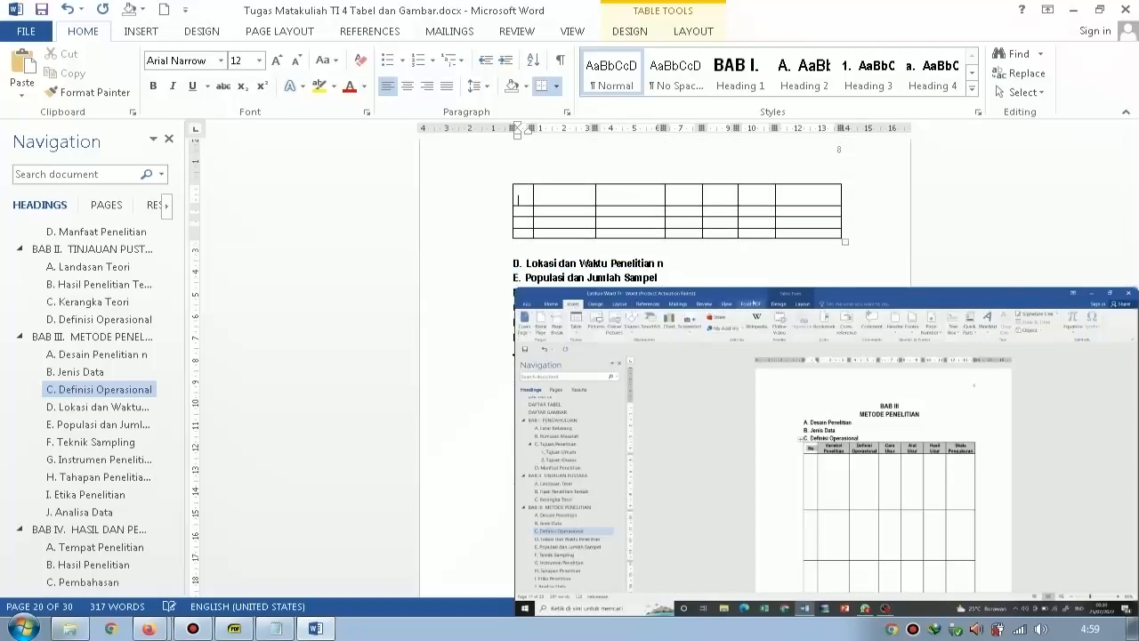
pyautogui.press('BackSpace')
pyautogui.scroll(3, 573, 208)
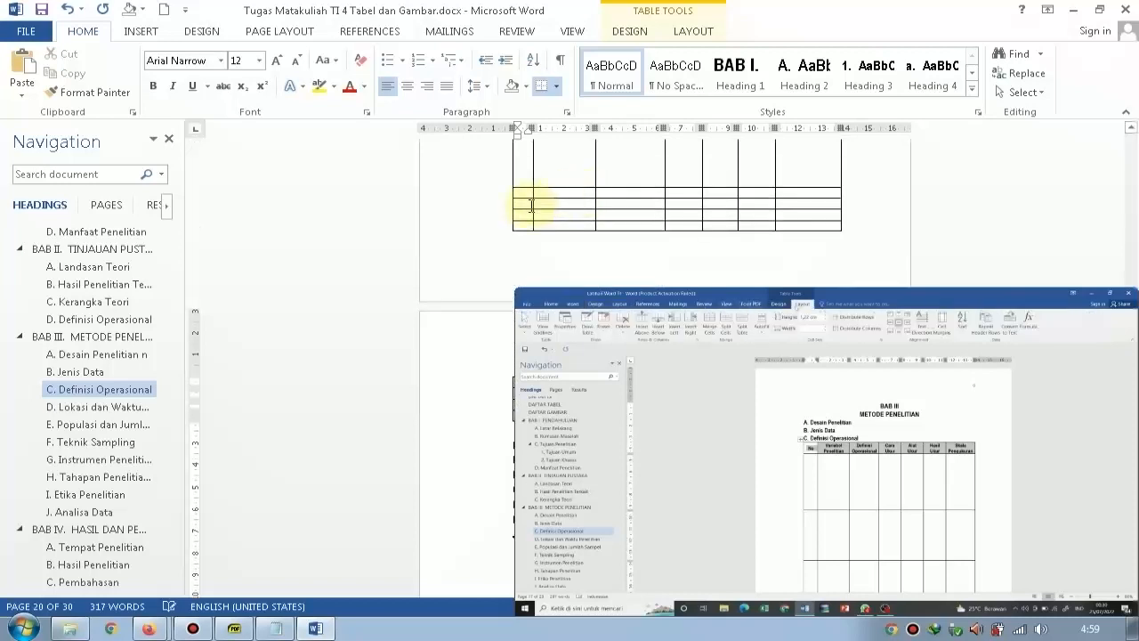
# Centre the header row's text vertically in its cells and set the row to repeat as header row on each page.
pyautogui.scroll(3, 641, 160)
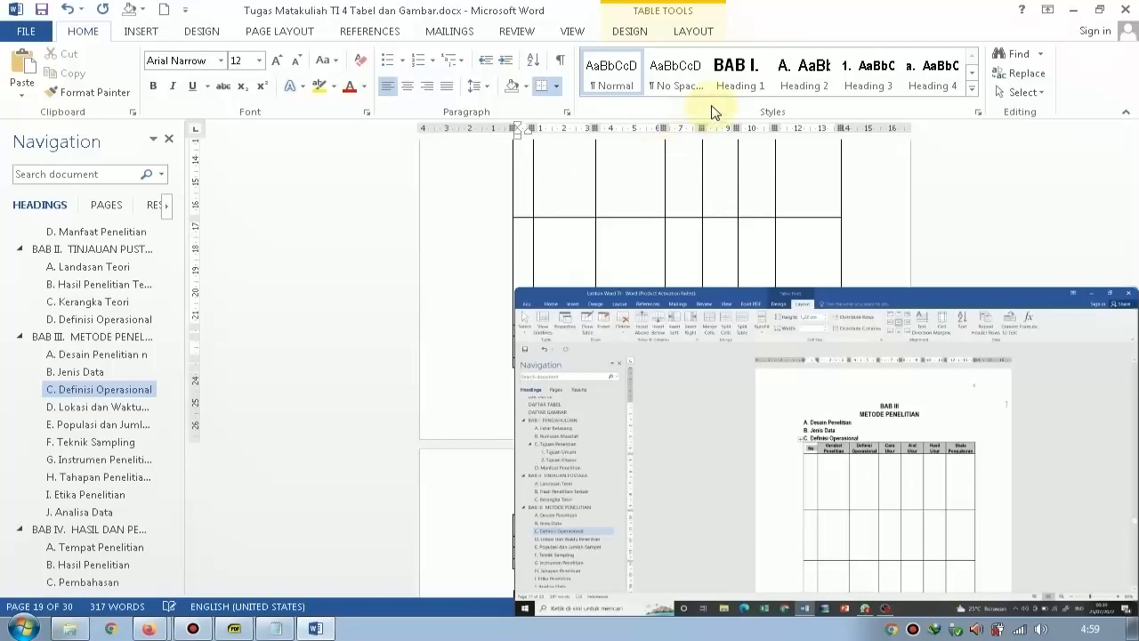
pyautogui.scroll(5, 661, 158)
pyautogui.scroll(-1, 526, 240)
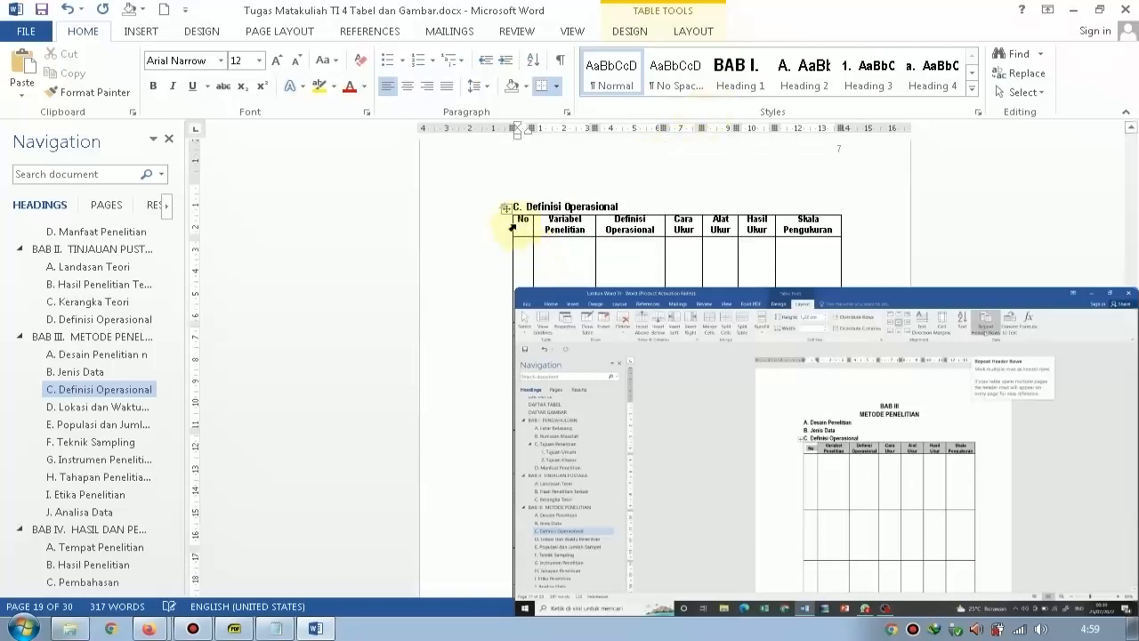
pyautogui.moveTo(522, 224); pyautogui.dragTo(823, 226)
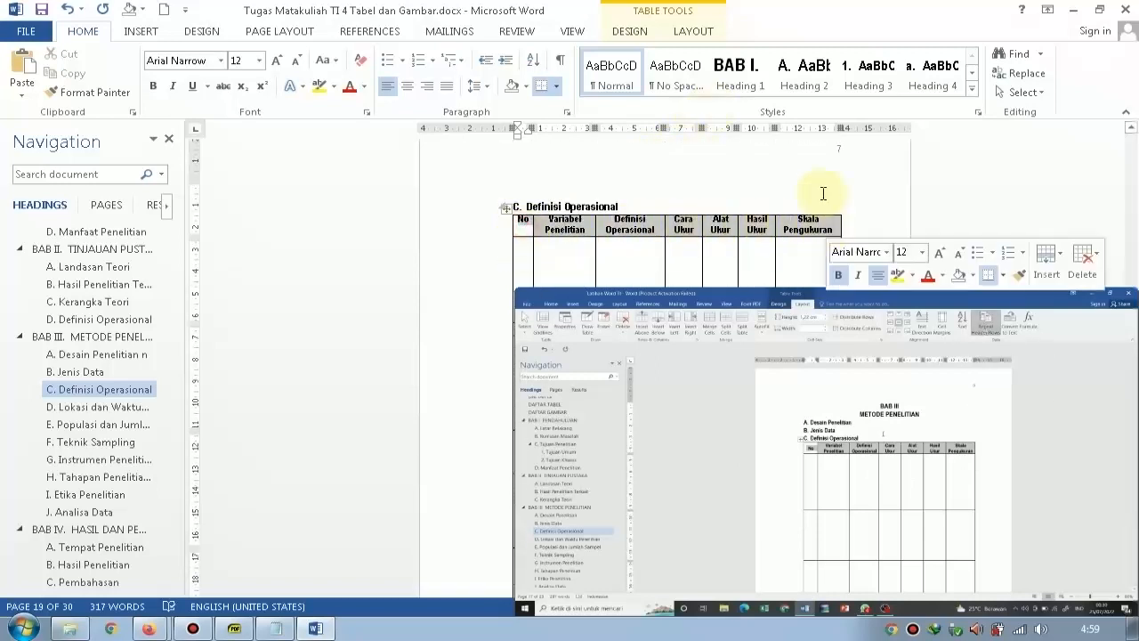
pyautogui.click(677, 36)
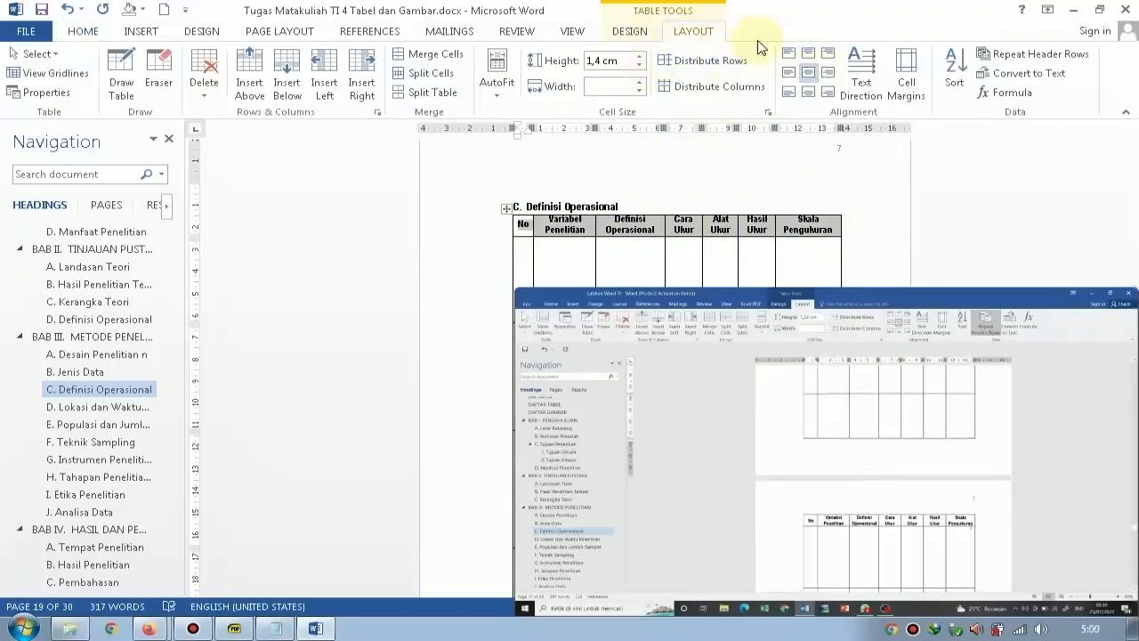
pyautogui.click(988, 51)
pyautogui.click(874, 169)
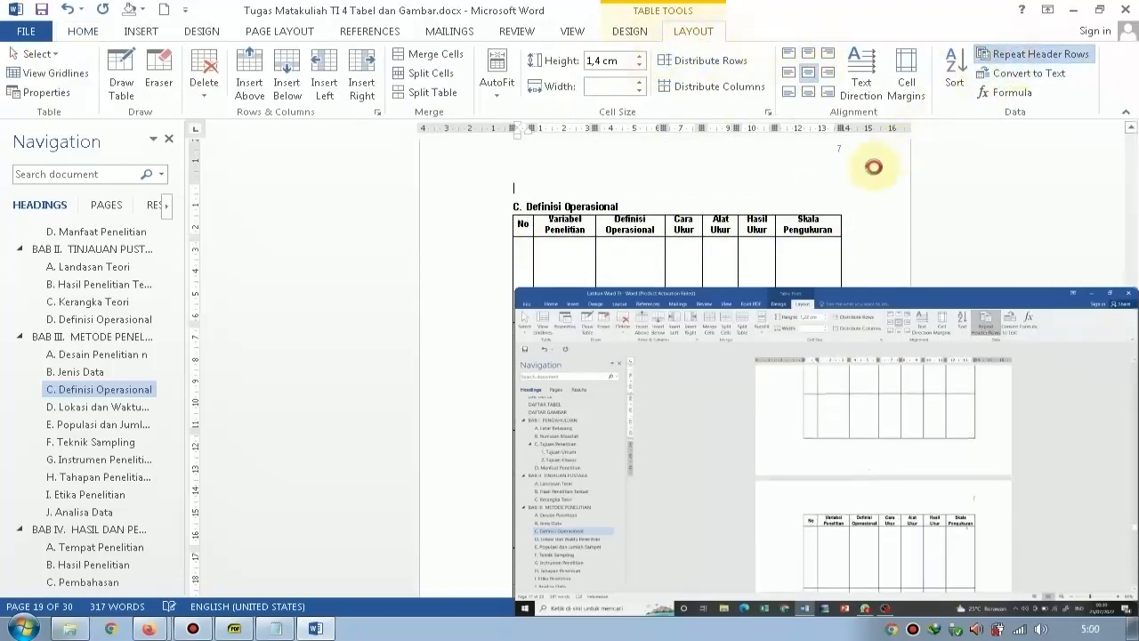
pyautogui.scroll(-8, 877, 178)
pyautogui.scroll(-5, 891, 205)
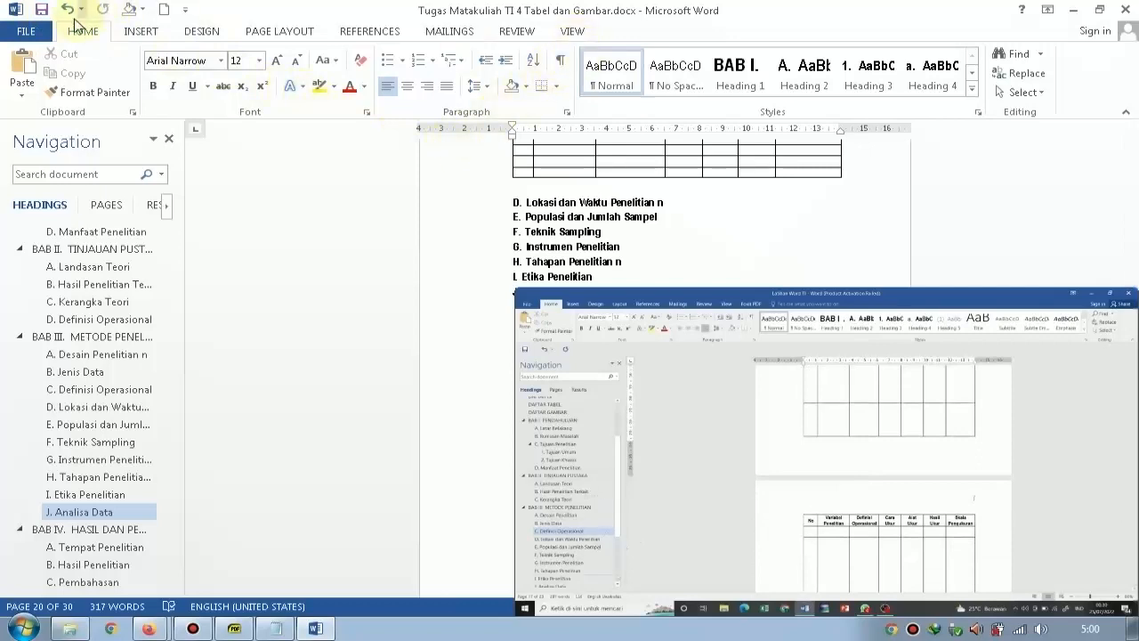
# Save a copy of the document on the Desktop as "Tugas Matakuliah TI 3 Tabel dan Gambar.docx".
pyautogui.click(25, 30)
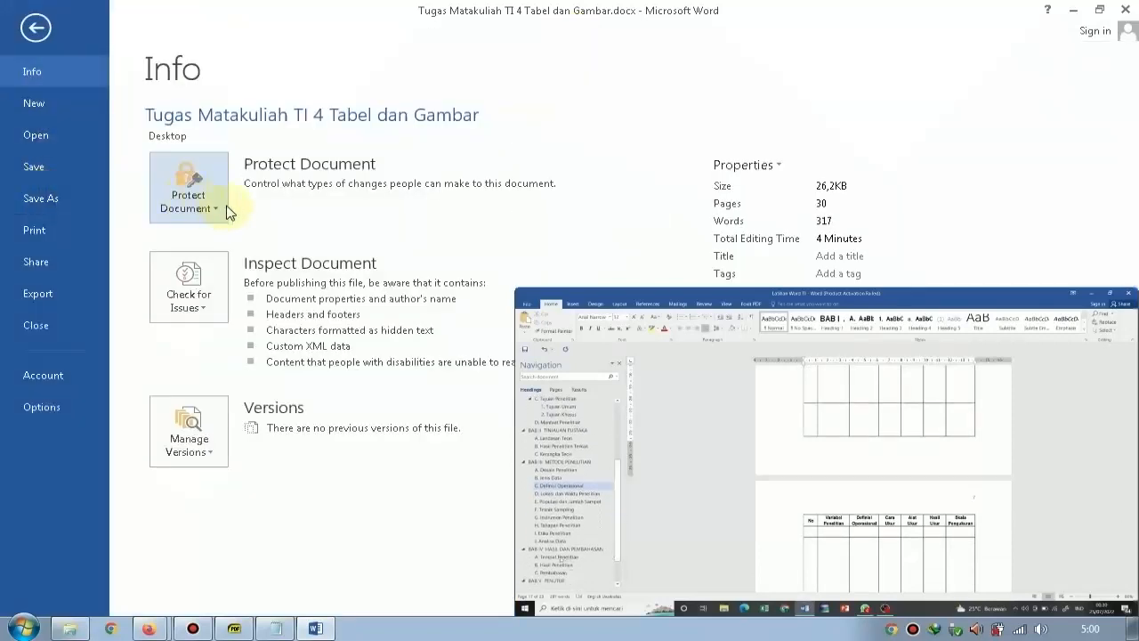
pyautogui.click(69, 202)
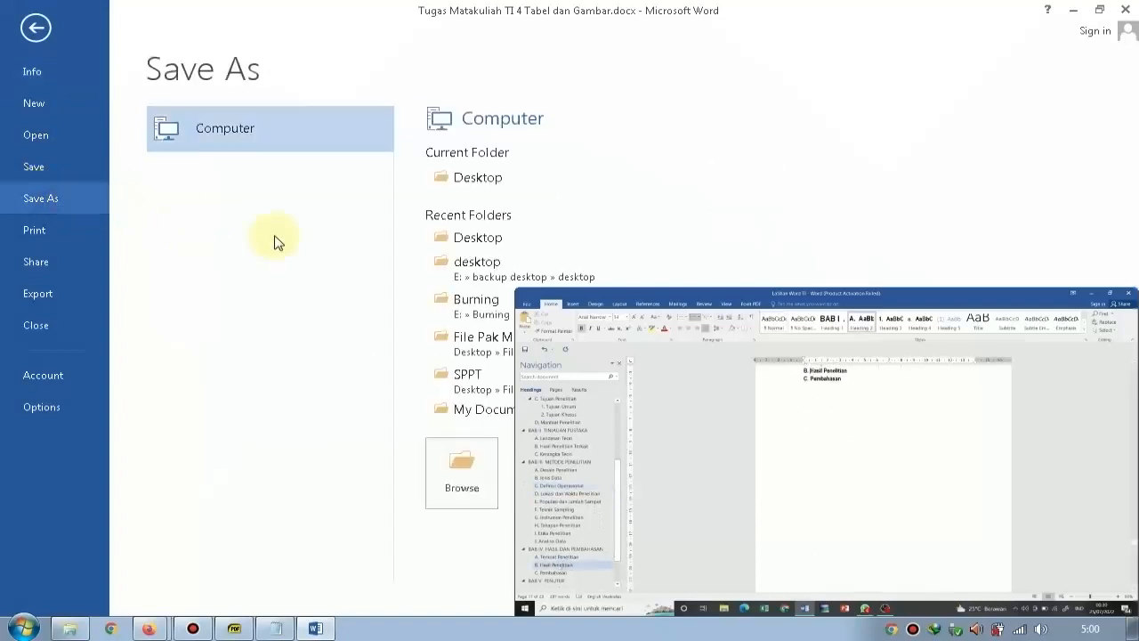
pyautogui.click(457, 178)
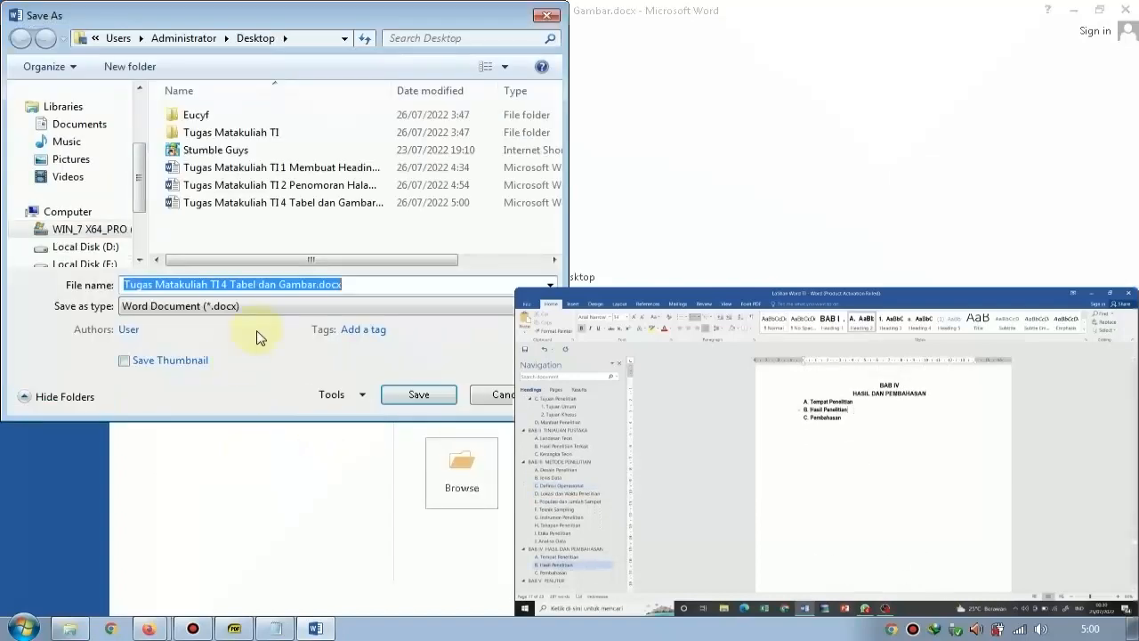
pyautogui.click(221, 284)
pyautogui.press('Delete')
pyautogui.write('3')
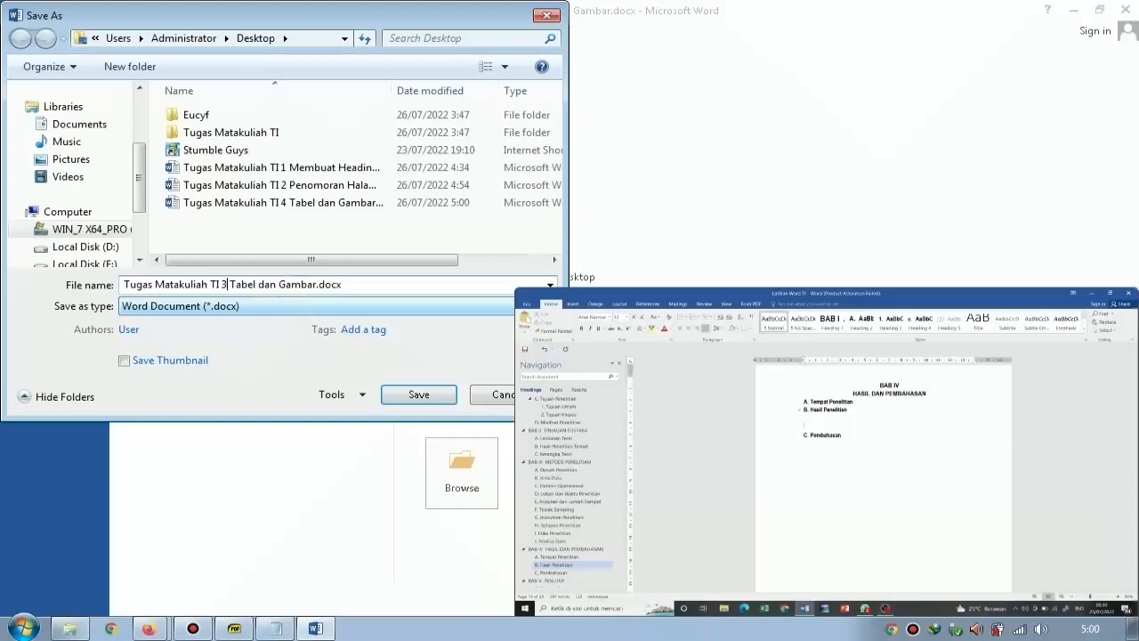
pyautogui.click(418, 394)
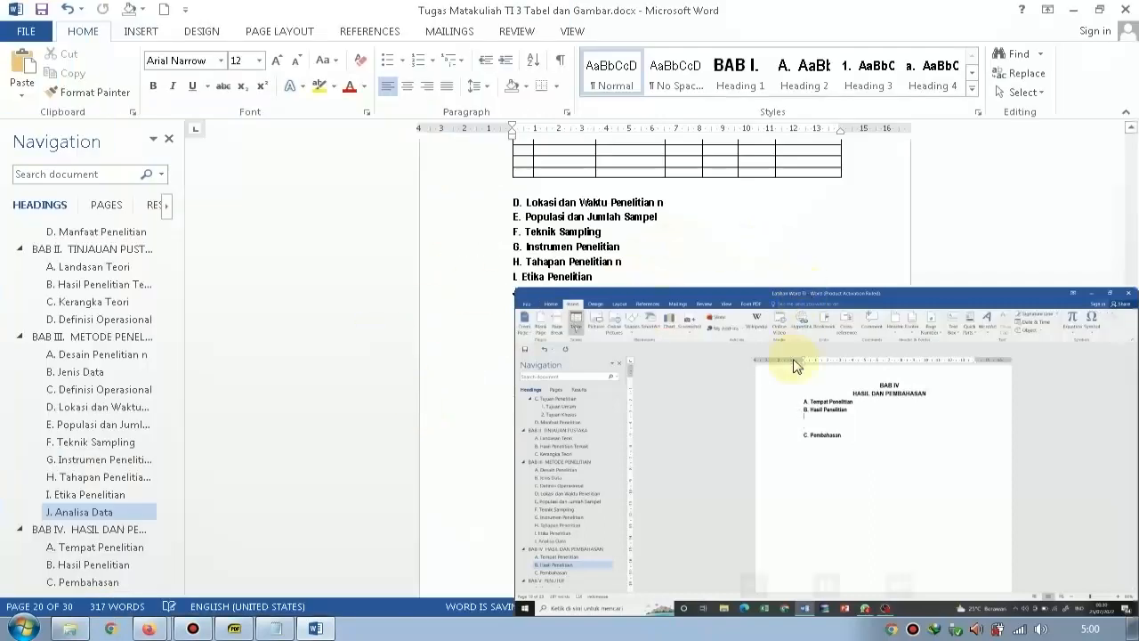
# Add a blank line under the heading "B. Hasil Penelitian" and insert a table with three columns and one row there.
pyautogui.click(785, 252)
pyautogui.scroll(-12, 783, 256)
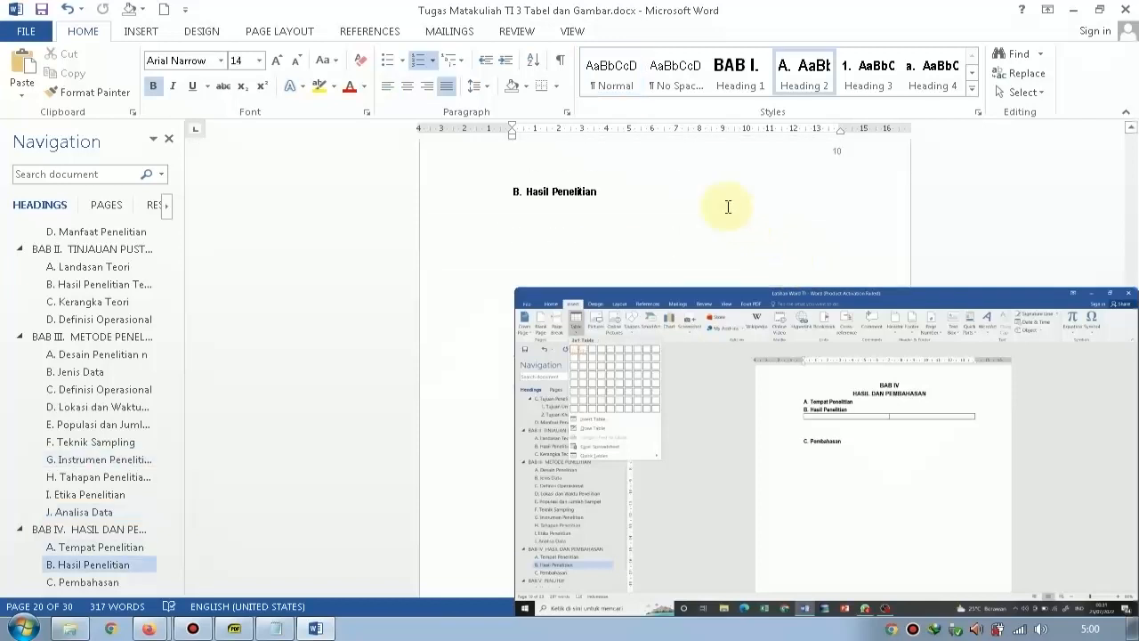
pyautogui.click(678, 191)
pyautogui.press('Return')
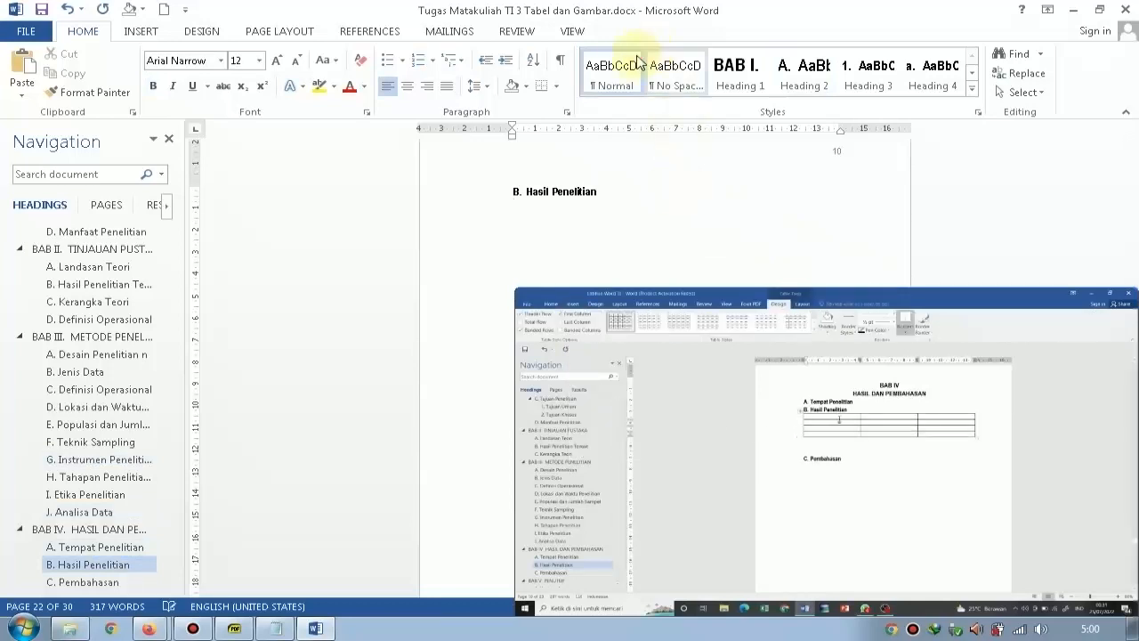
pyautogui.click(144, 34)
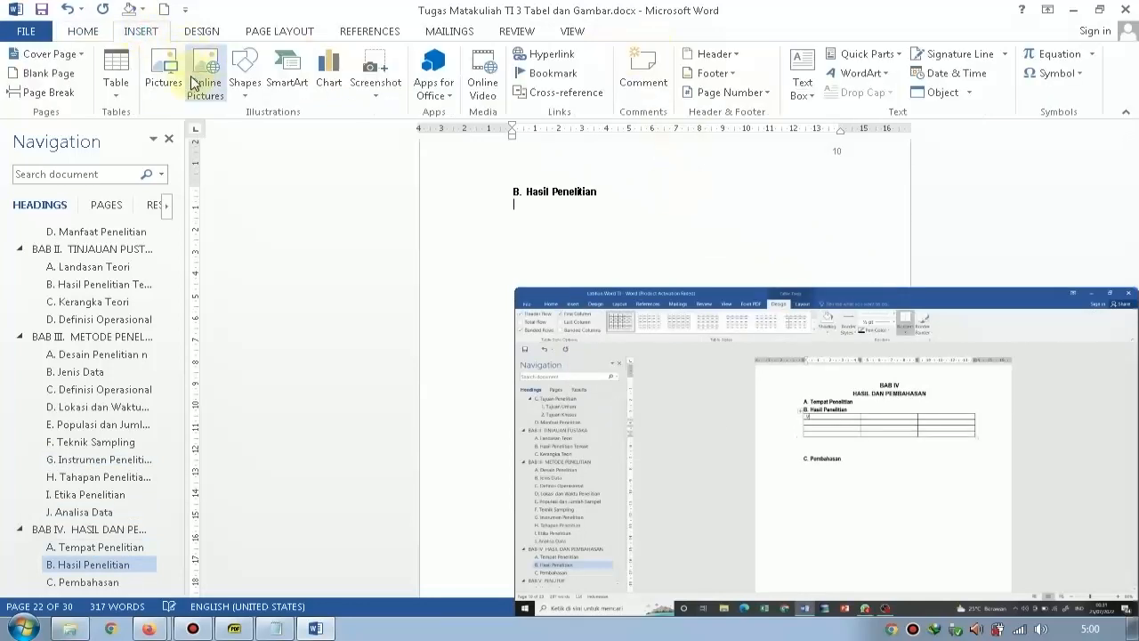
pyautogui.click(90, 34)
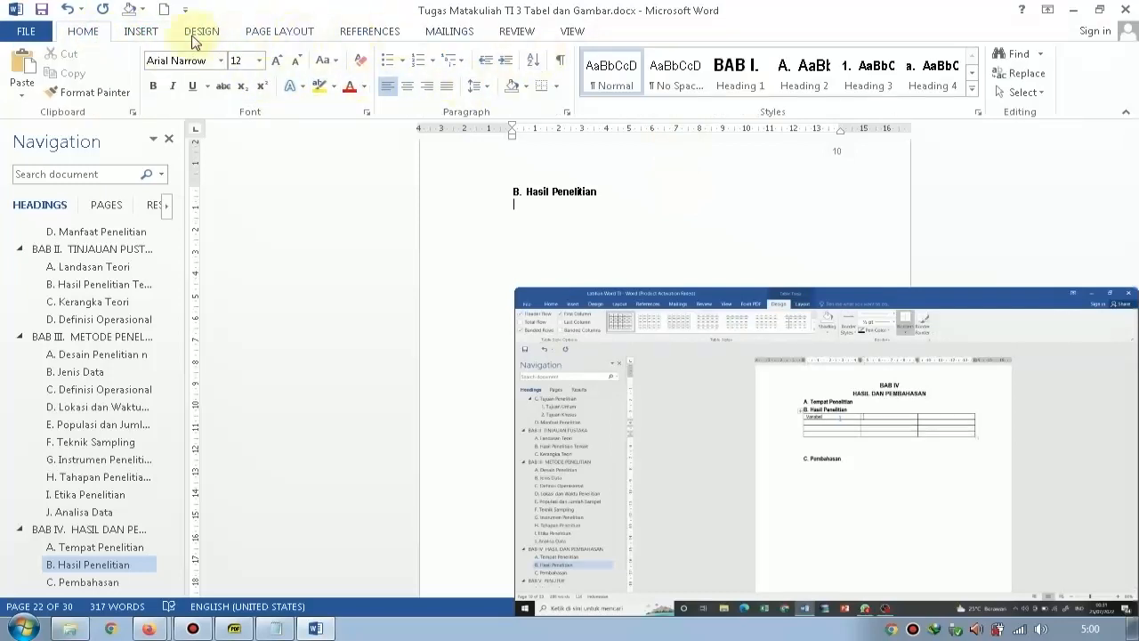
pyautogui.click(142, 33)
pyautogui.click(116, 69)
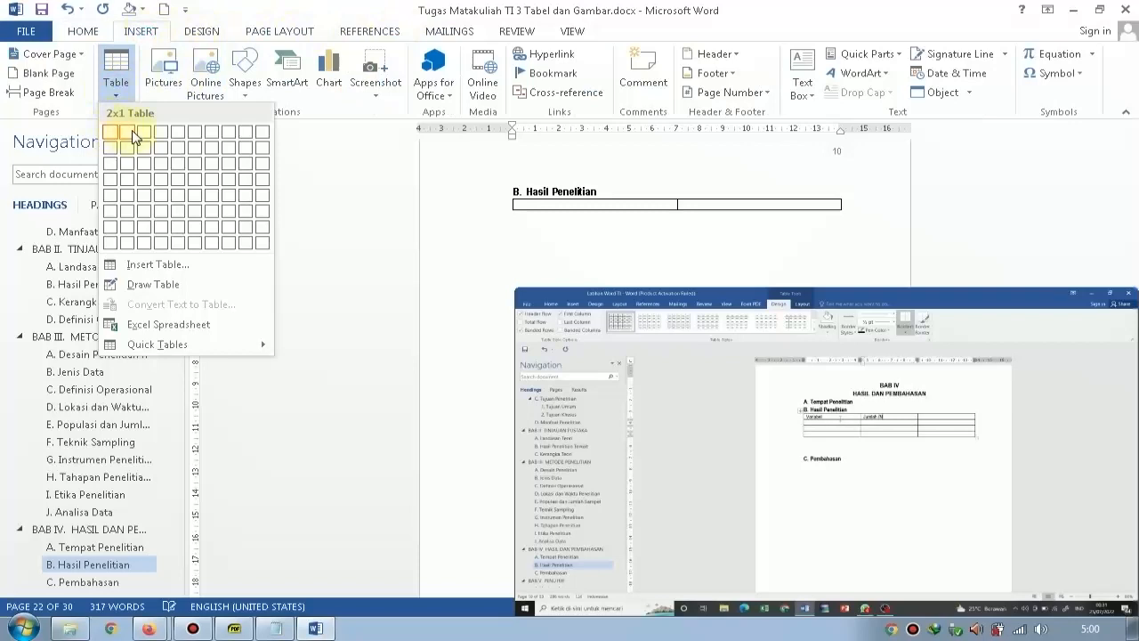
pyautogui.click(148, 136)
# Fill the table's header cells with "Variabel", "Jumlah (N)" and "Persentase".
pyautogui.write('V')
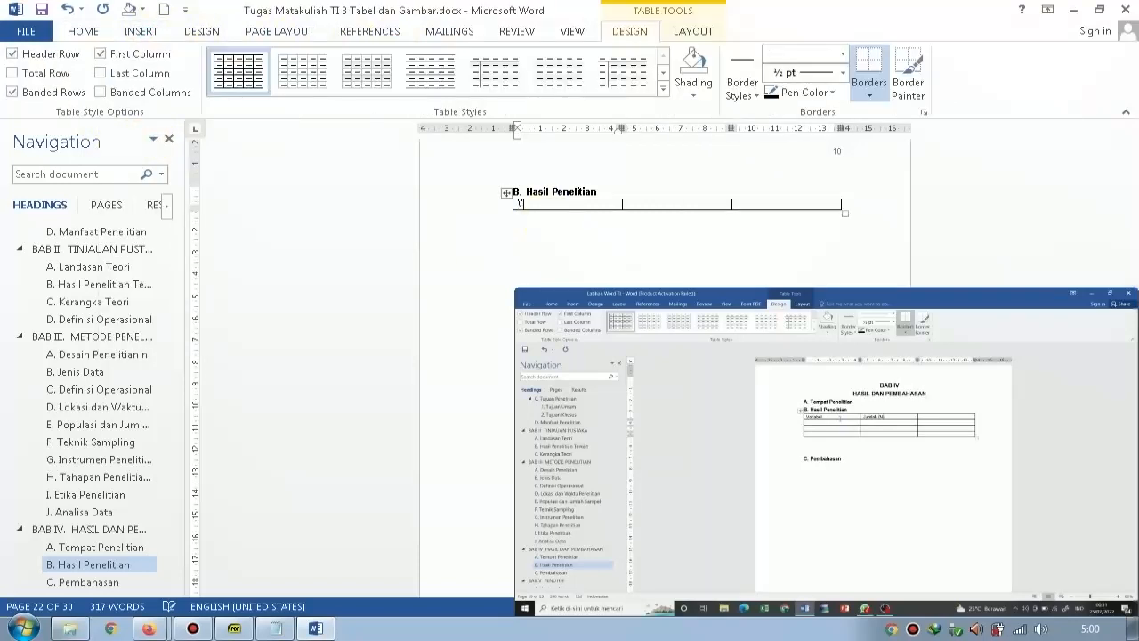
pyautogui.write('ariabel')
pyautogui.press('Tab')
pyautogui.write('Jumlah')
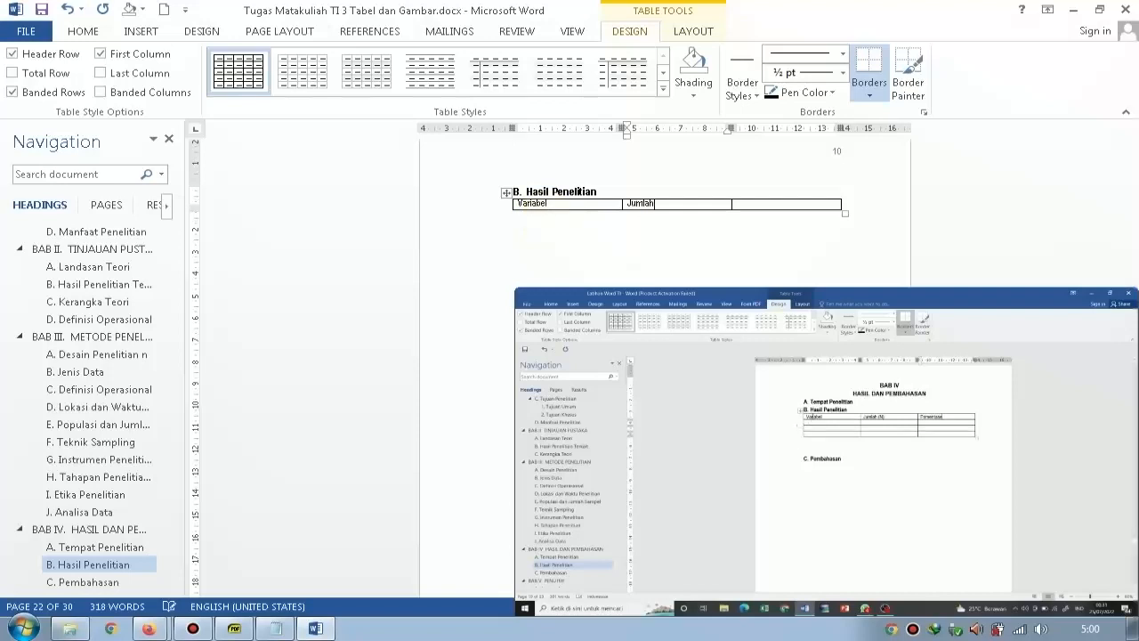
pyautogui.write(' (N)')
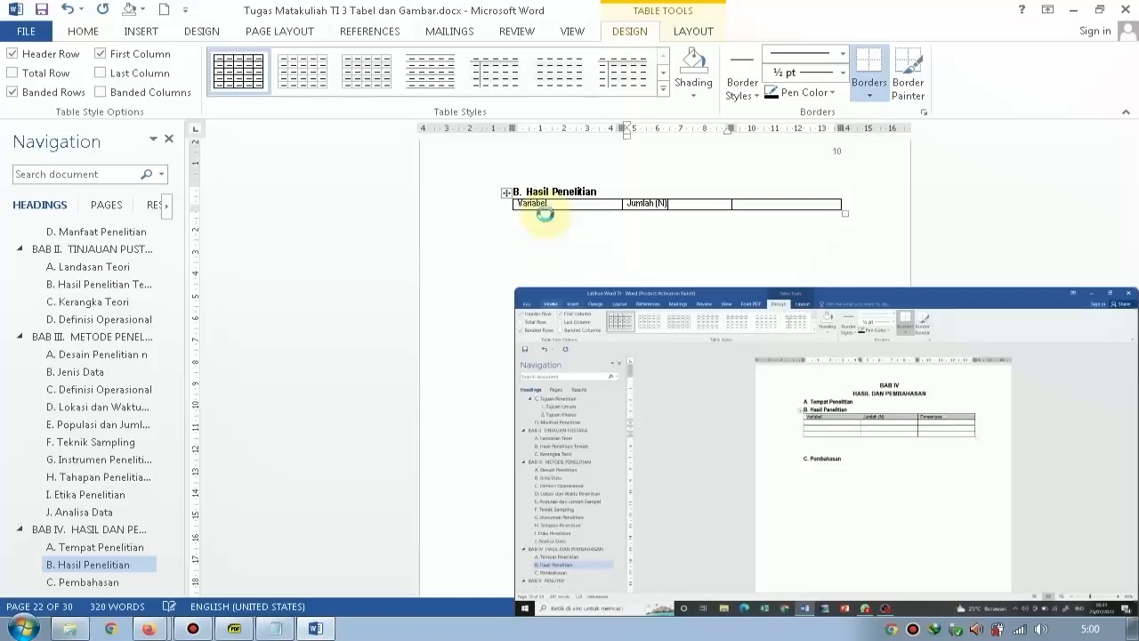
pyautogui.press('Tab')
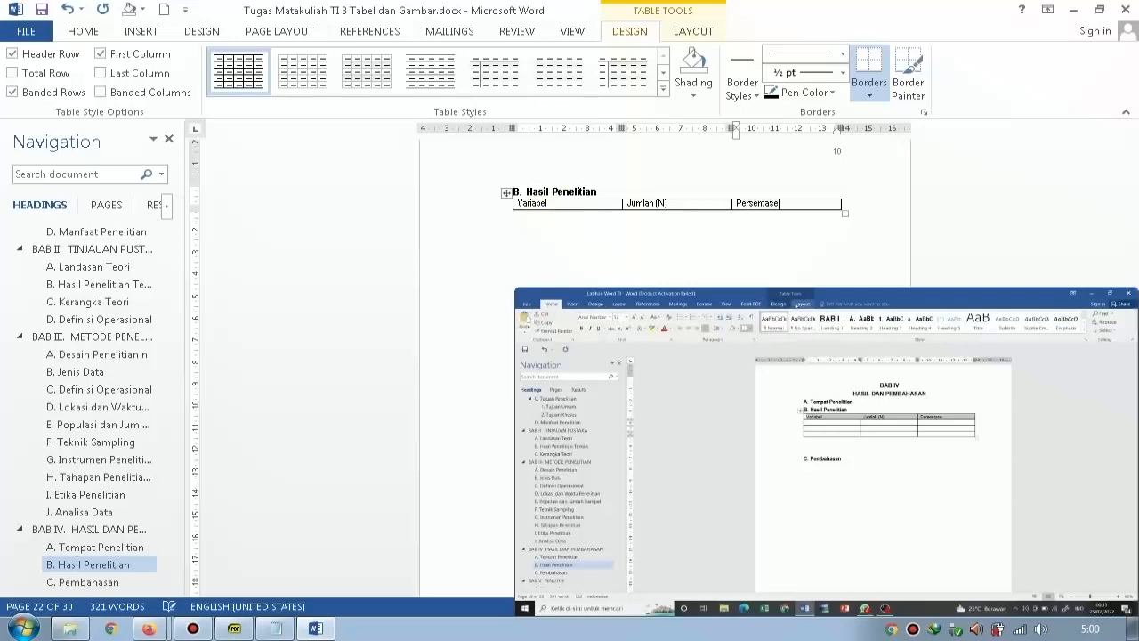
# Add five blank rows below the header row of the Hasil Penelitian table.
pyautogui.click(691, 32)
pyautogui.click(286, 75)
pyautogui.click(287, 75)
pyautogui.click(286, 74)
pyautogui.click(287, 74)
pyautogui.click(286, 75)
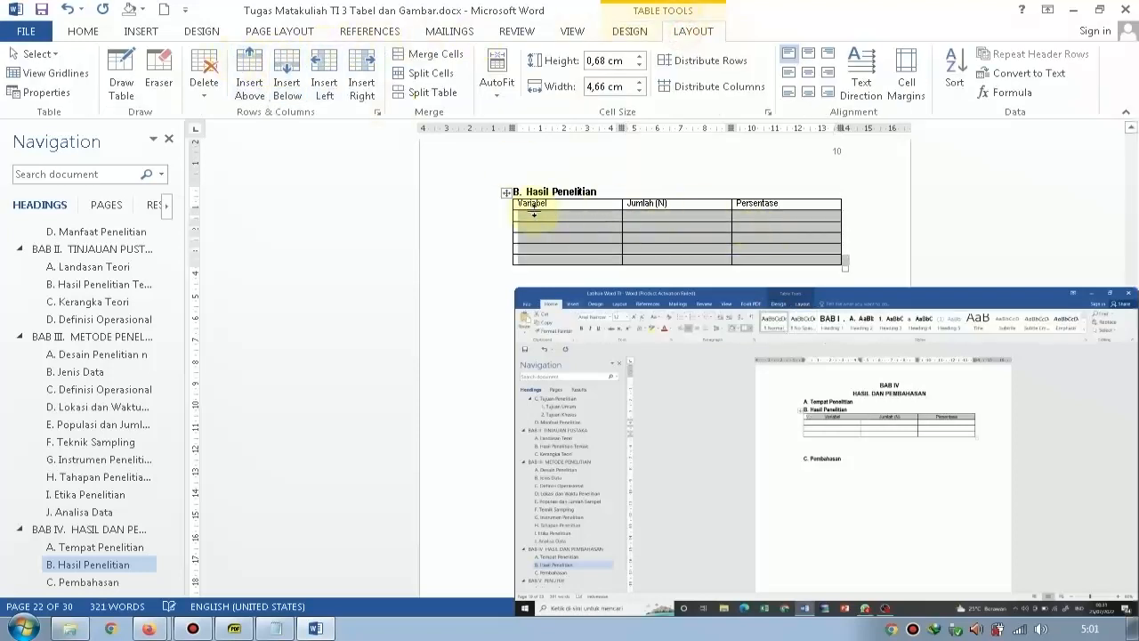
# Make the header row of the Hasil Penelitian table bold and centre its text horizontally and vertically in the cells.
pyautogui.click(448, 211)
pyautogui.click(387, 193)
pyautogui.click(390, 203)
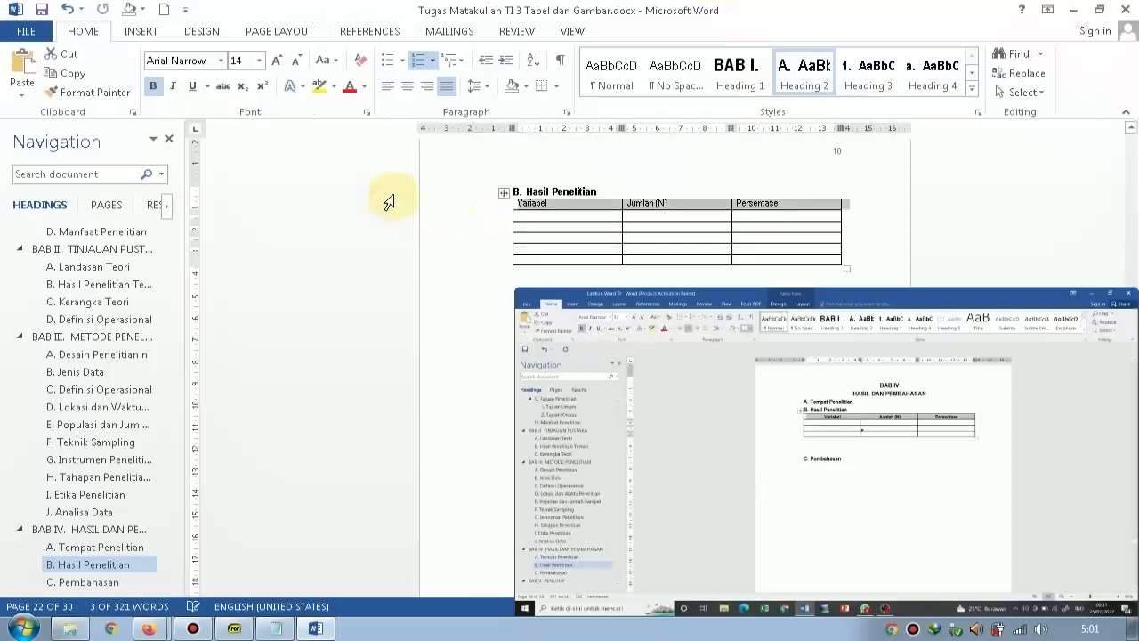
pyautogui.hotkey('ctrl', 'b')
pyautogui.click(800, 76)
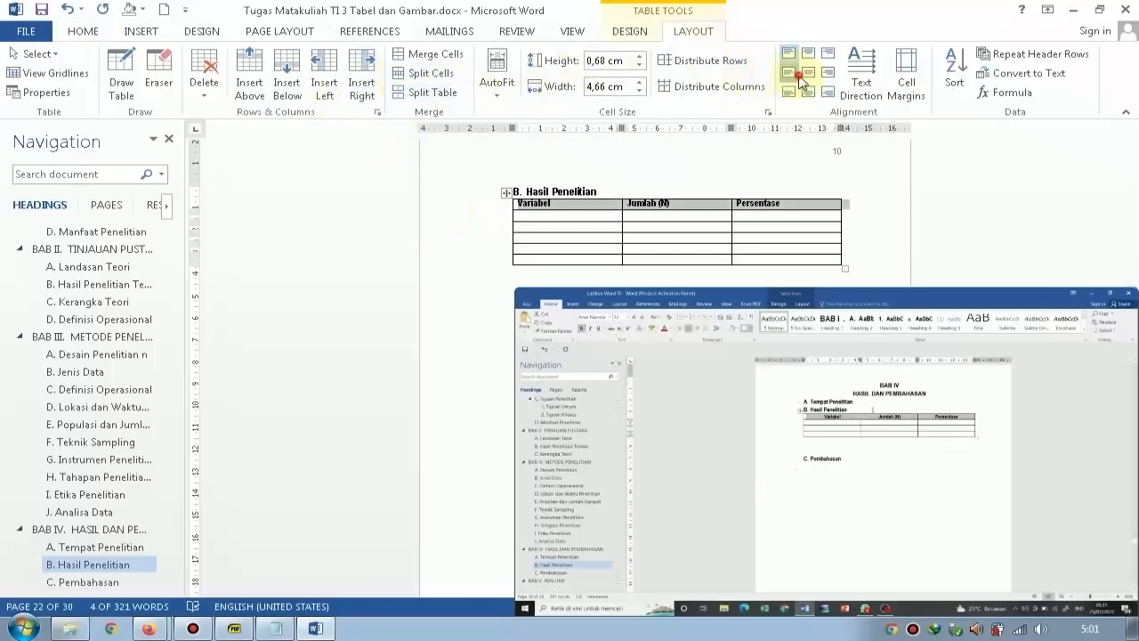
pyautogui.click(809, 75)
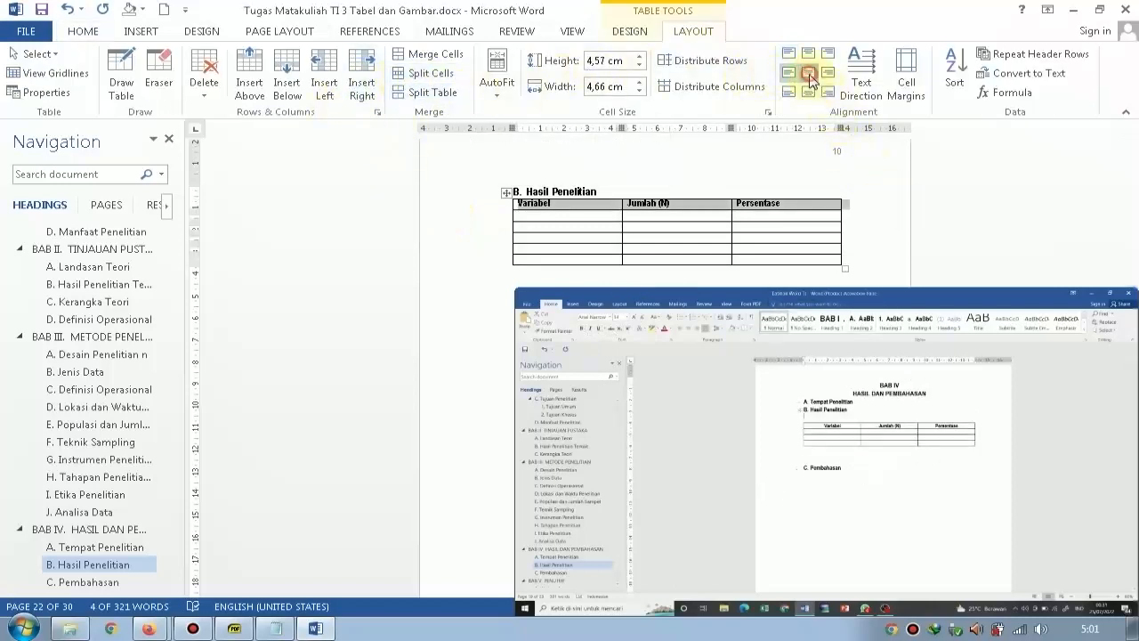
pyautogui.click(614, 214)
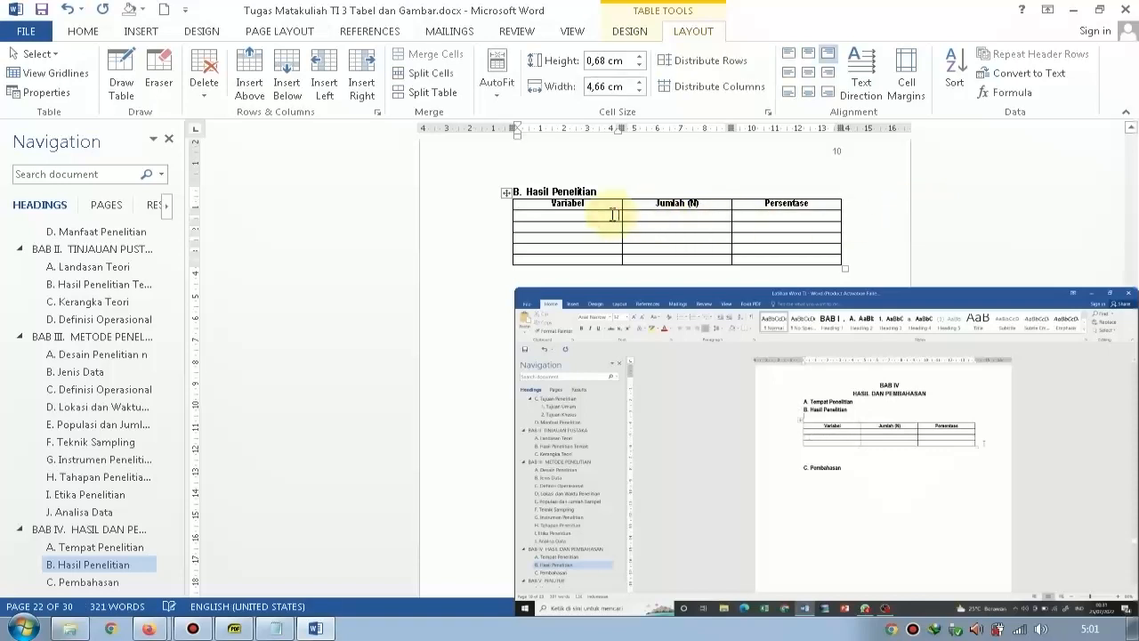
# Remove the outer right and left borders from the whole Hasil Penelitian table.
pyautogui.click(506, 192)
pyautogui.click(629, 31)
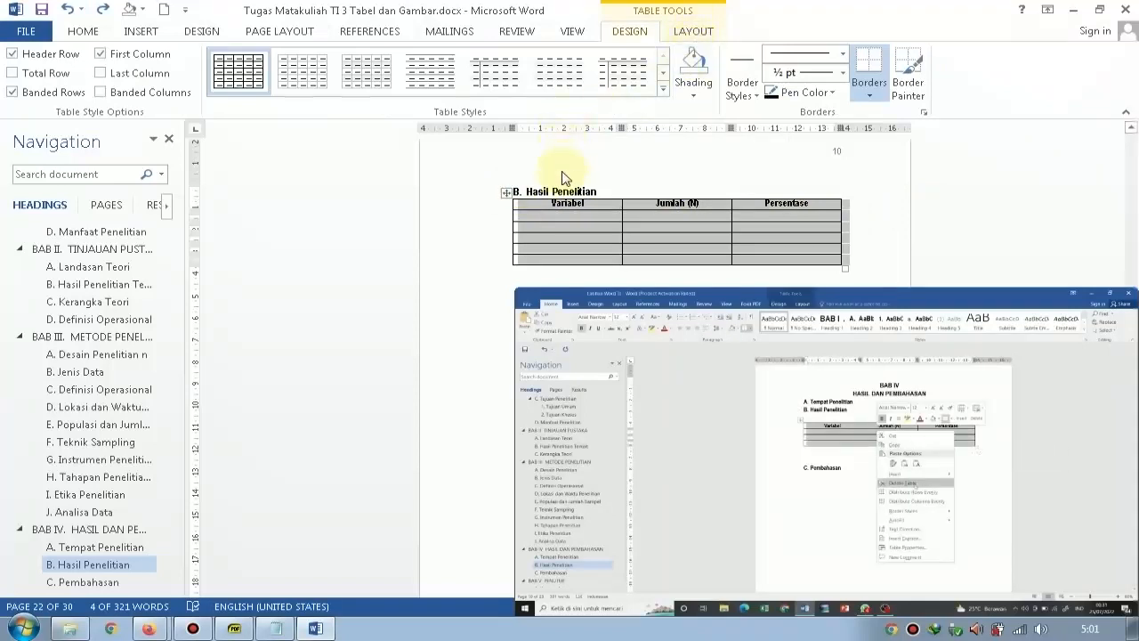
pyautogui.rightClick(560, 224)
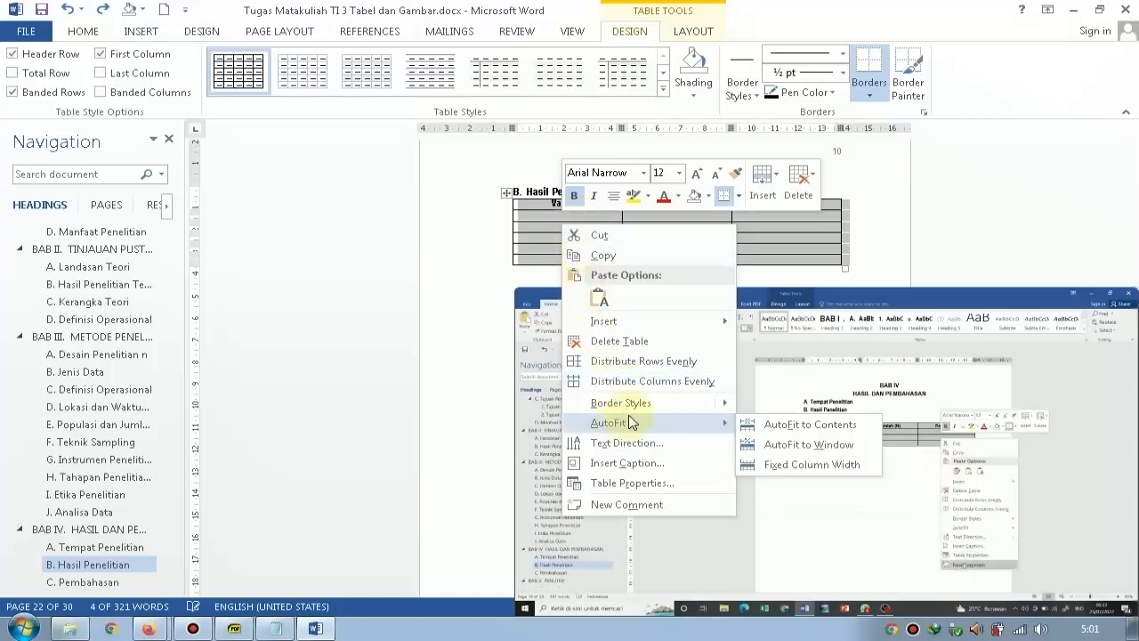
pyautogui.moveTo(636, 402)
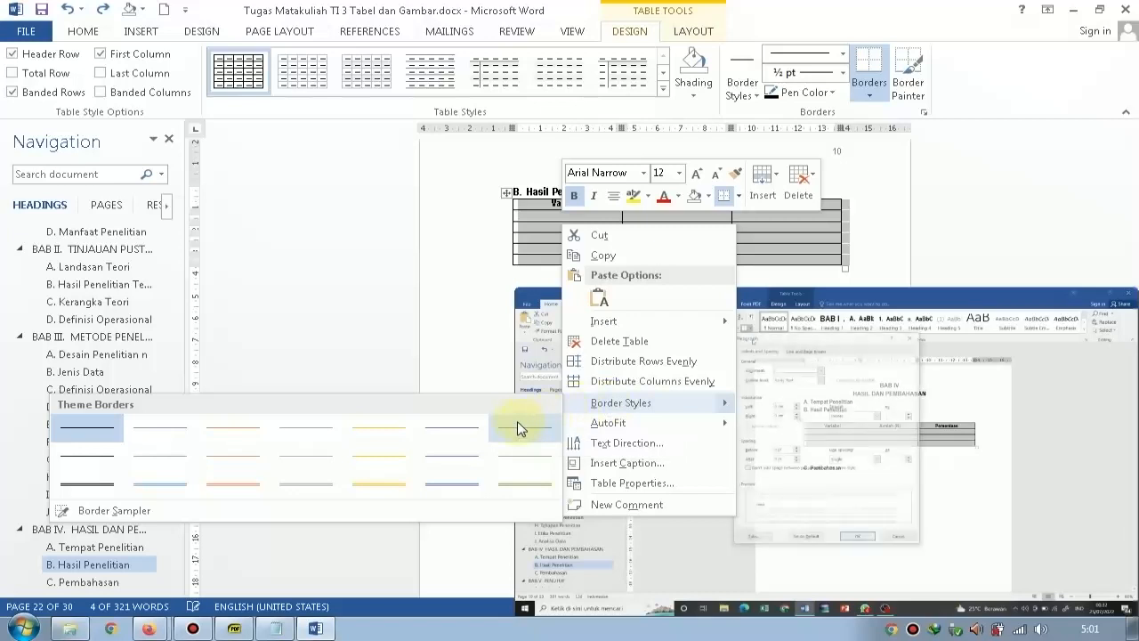
pyautogui.click(521, 262)
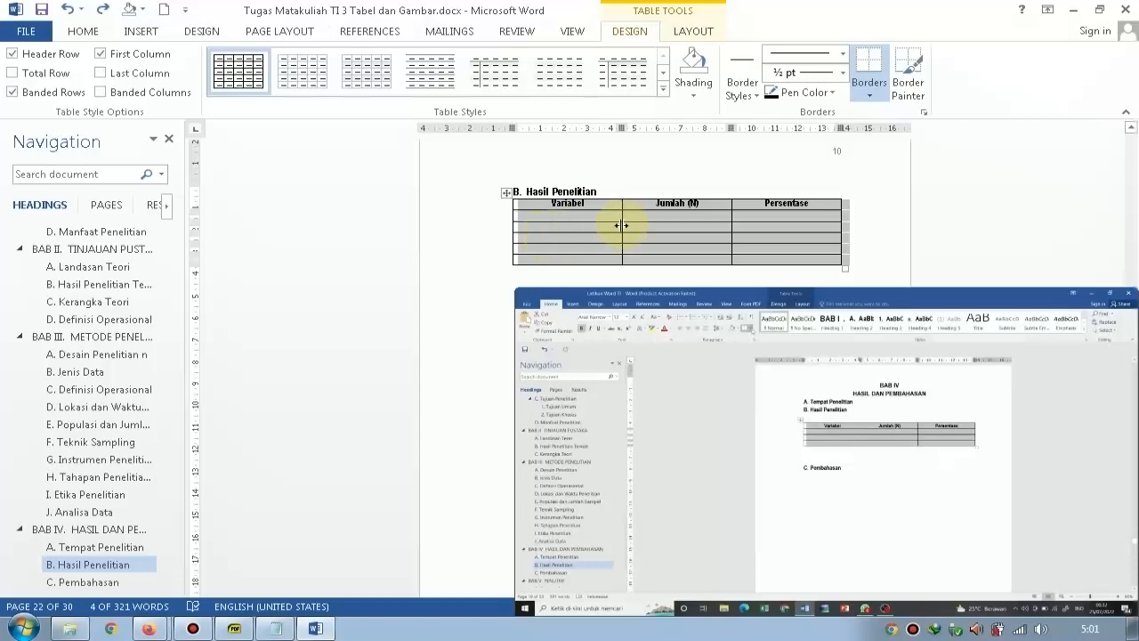
pyautogui.click(86, 32)
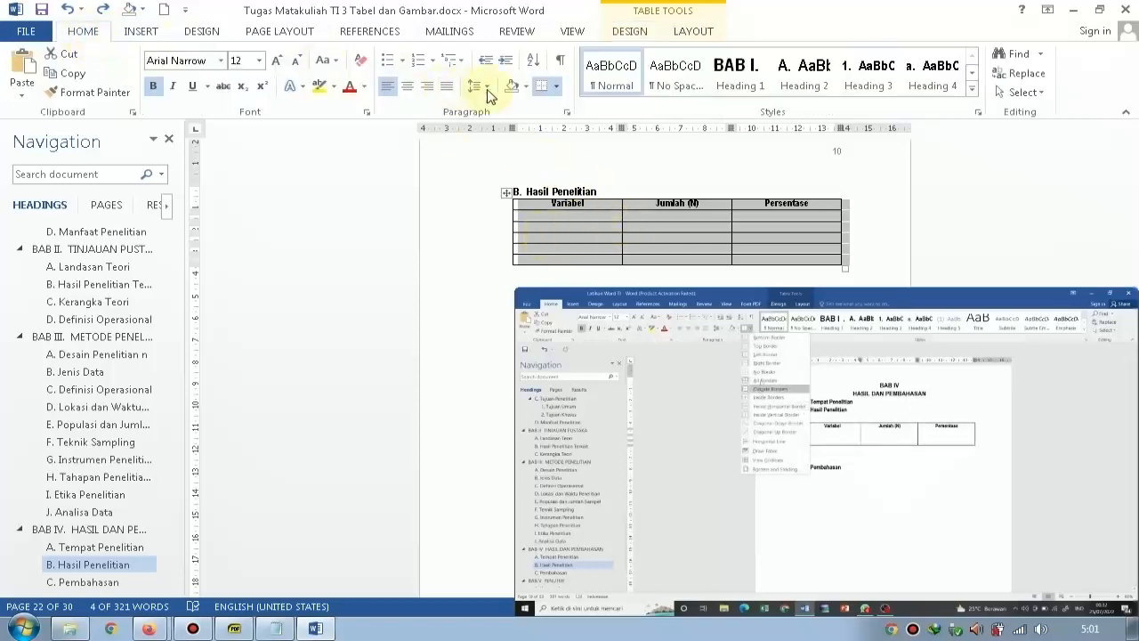
pyautogui.click(559, 89)
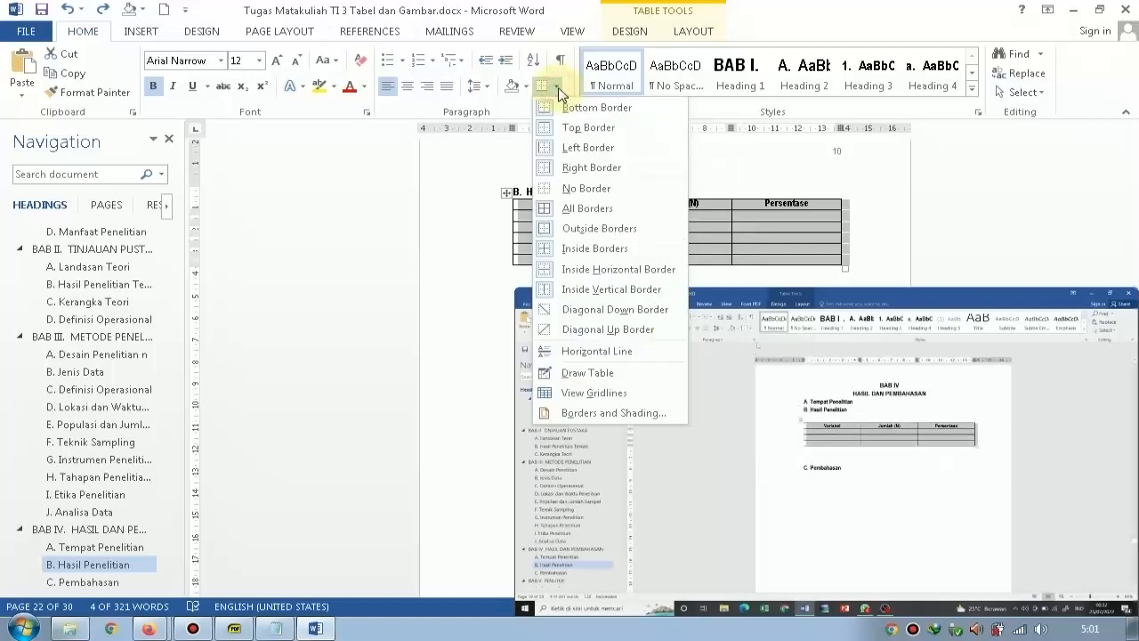
pyautogui.click(554, 168)
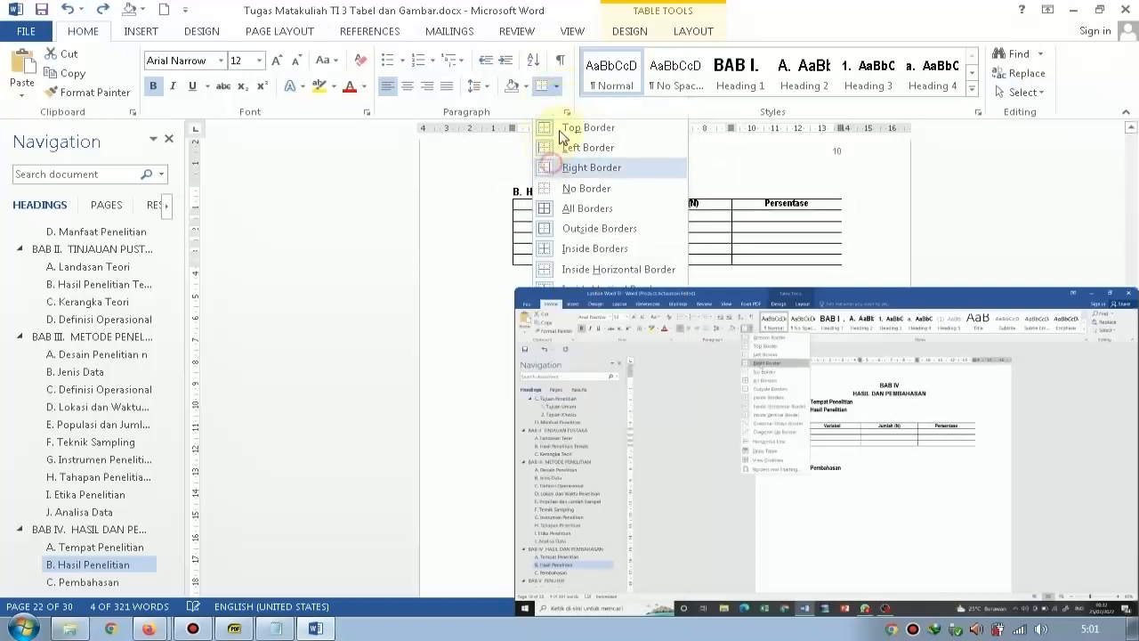
pyautogui.click(559, 89)
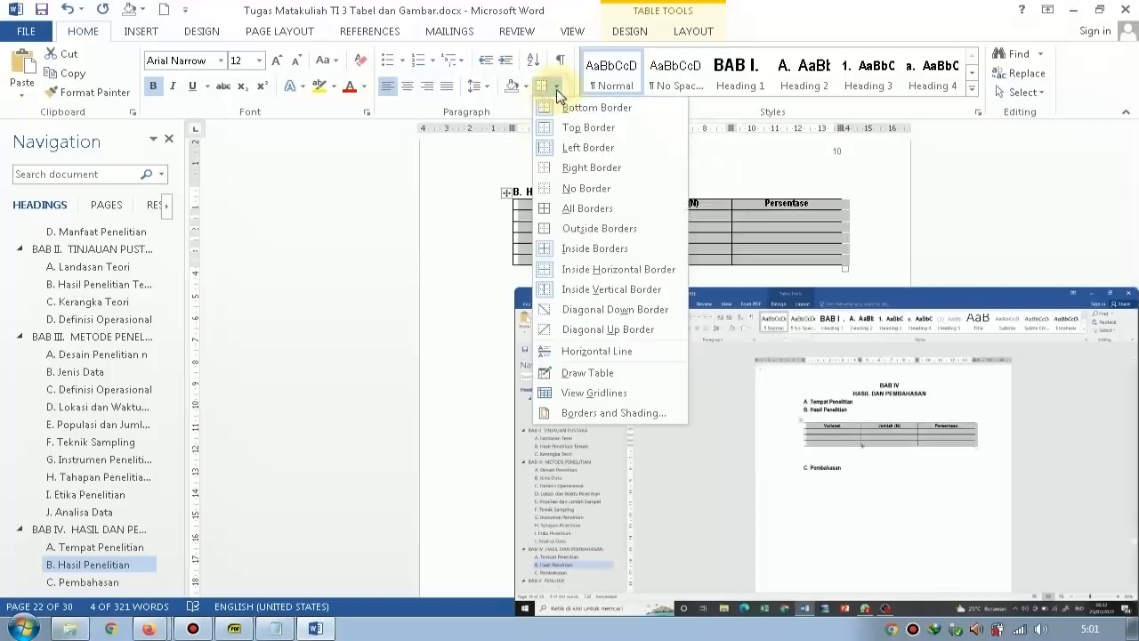
pyautogui.click(575, 147)
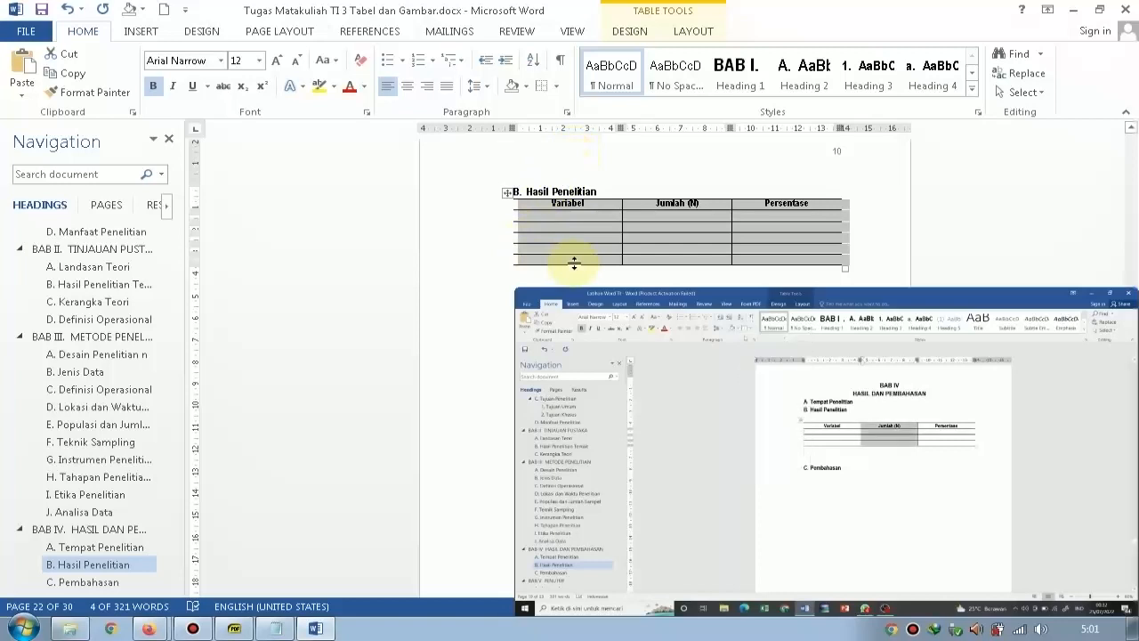
# Remove the right border of the "Jumlah (N)" column across all its rows.
pyautogui.click(686, 223)
pyautogui.moveTo(682, 209); pyautogui.dragTo(687, 256)
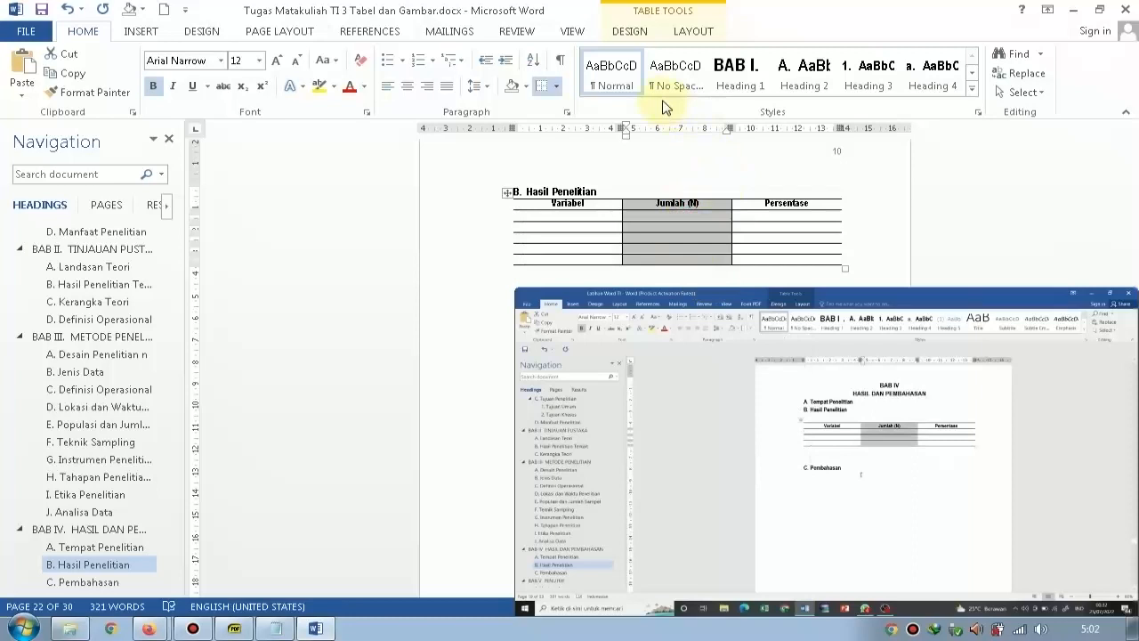
pyautogui.click(554, 87)
pyautogui.click(557, 88)
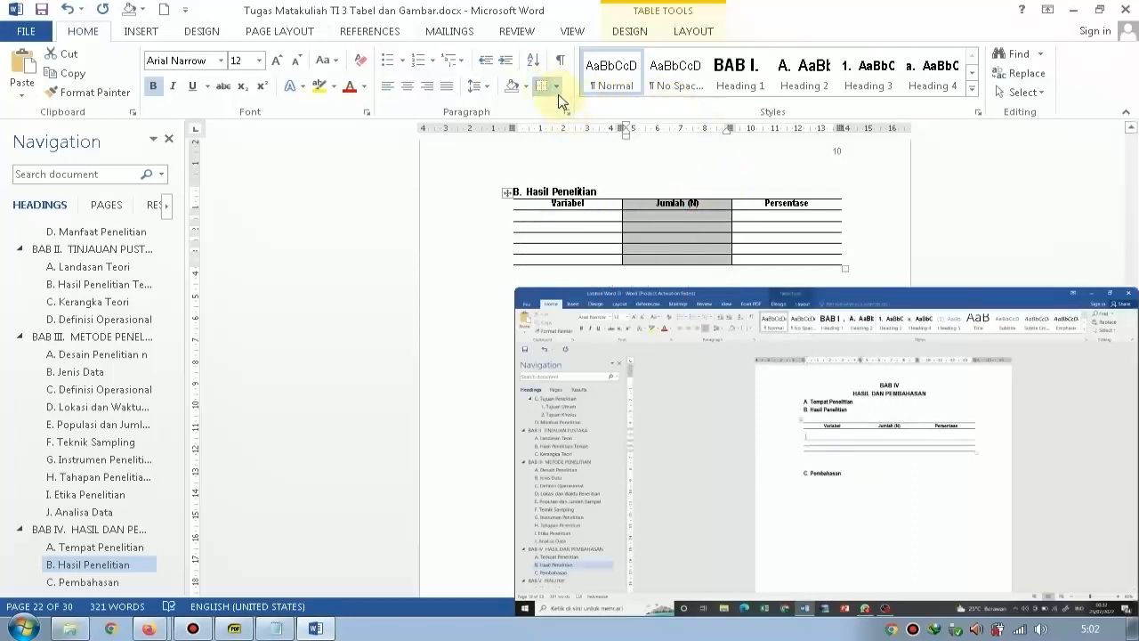
pyautogui.click(557, 89)
pyautogui.click(561, 166)
# Try to remove the left border of the "Jumlah (N)" column.
pyautogui.click(562, 165)
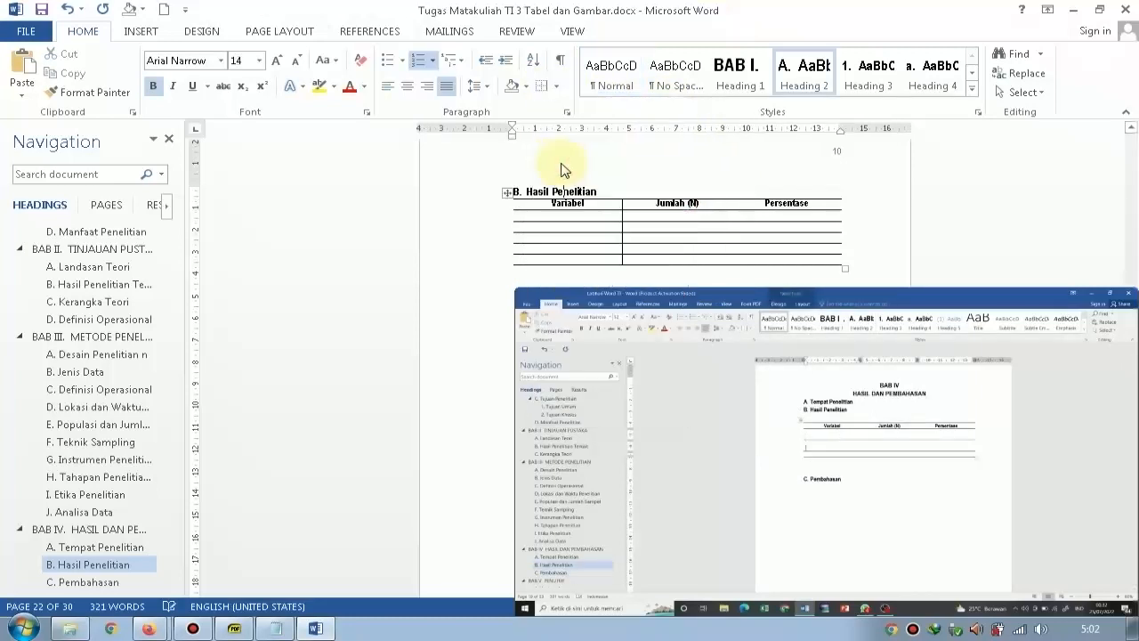
pyautogui.click(557, 87)
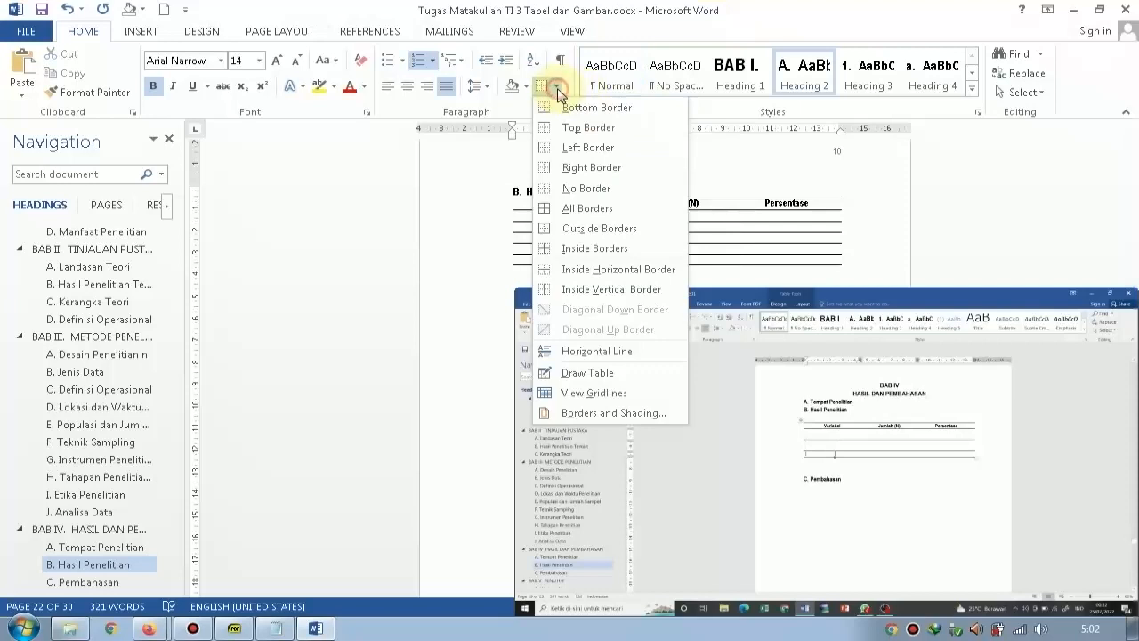
pyautogui.click(577, 146)
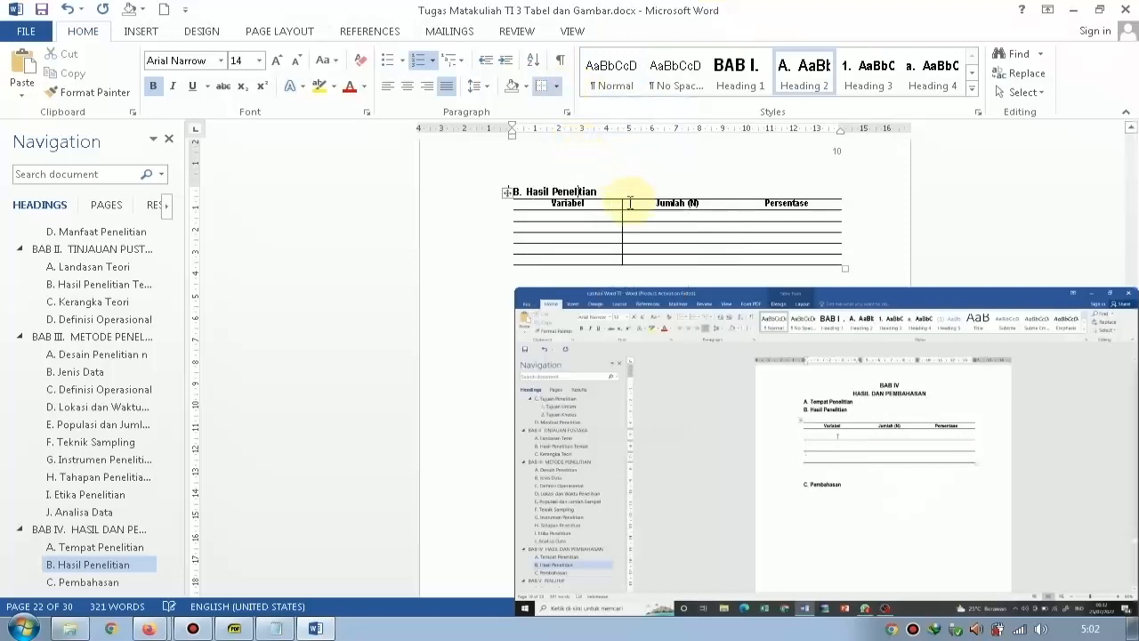
pyautogui.doubleClick(671, 161)
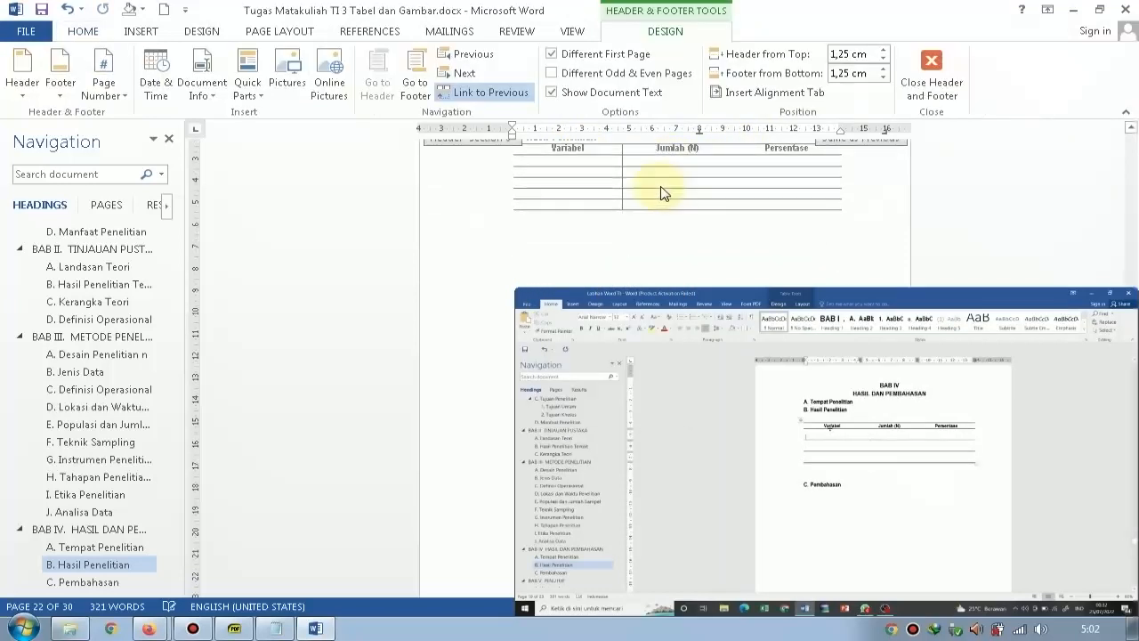
pyautogui.scroll(2, 682, 223)
pyautogui.scroll(-2, 682, 236)
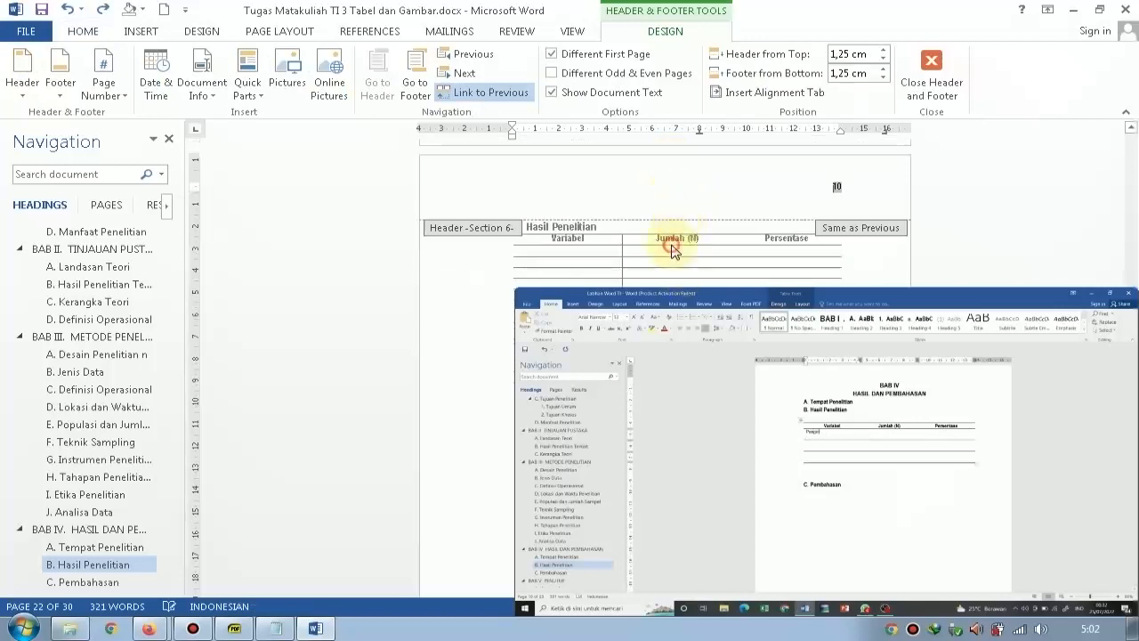
# Leave header editing and remove the remaining left border of the "Jumlah (N)" column in the Hasil Penelitian table.
pyautogui.doubleClick(671, 248)
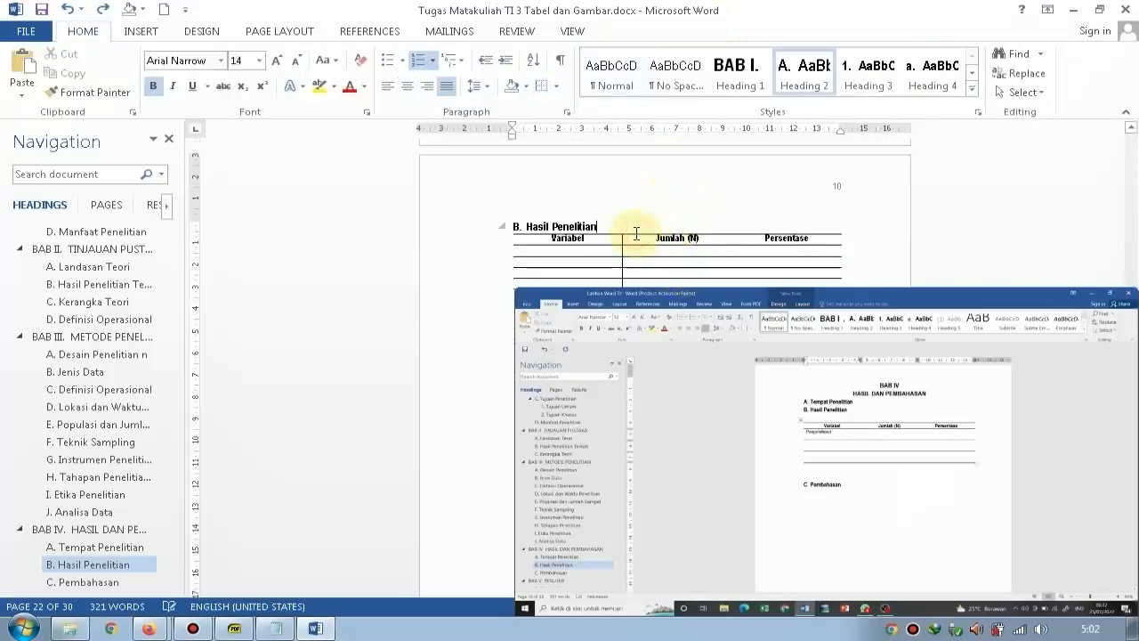
pyautogui.click(650, 240)
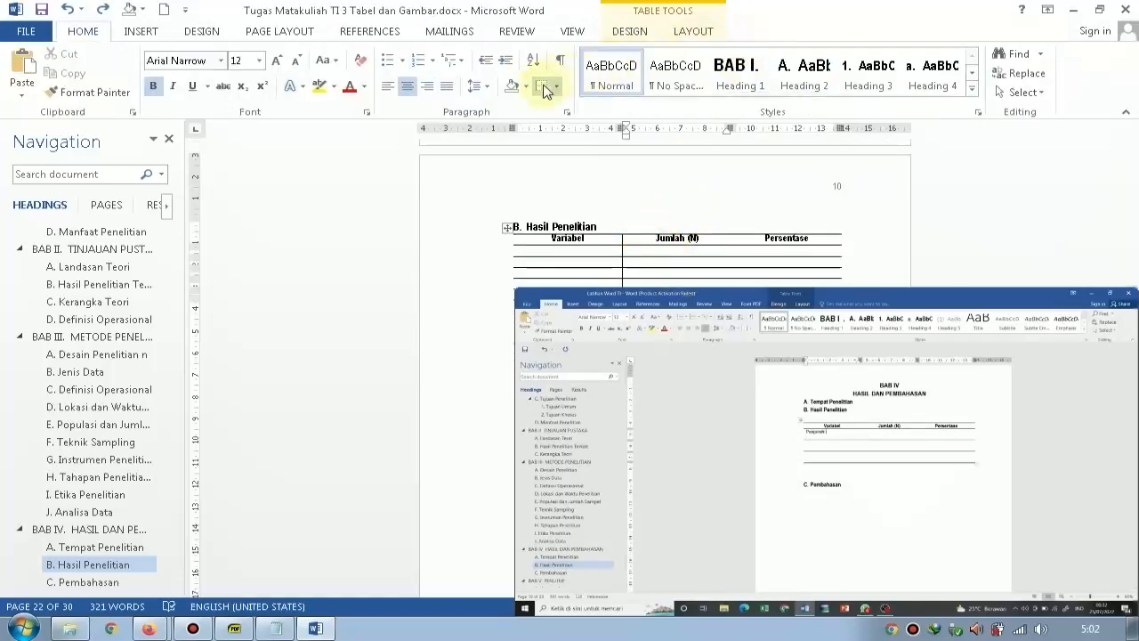
pyautogui.scroll(-1, 655, 213)
pyautogui.moveTo(653, 223); pyautogui.dragTo(664, 264)
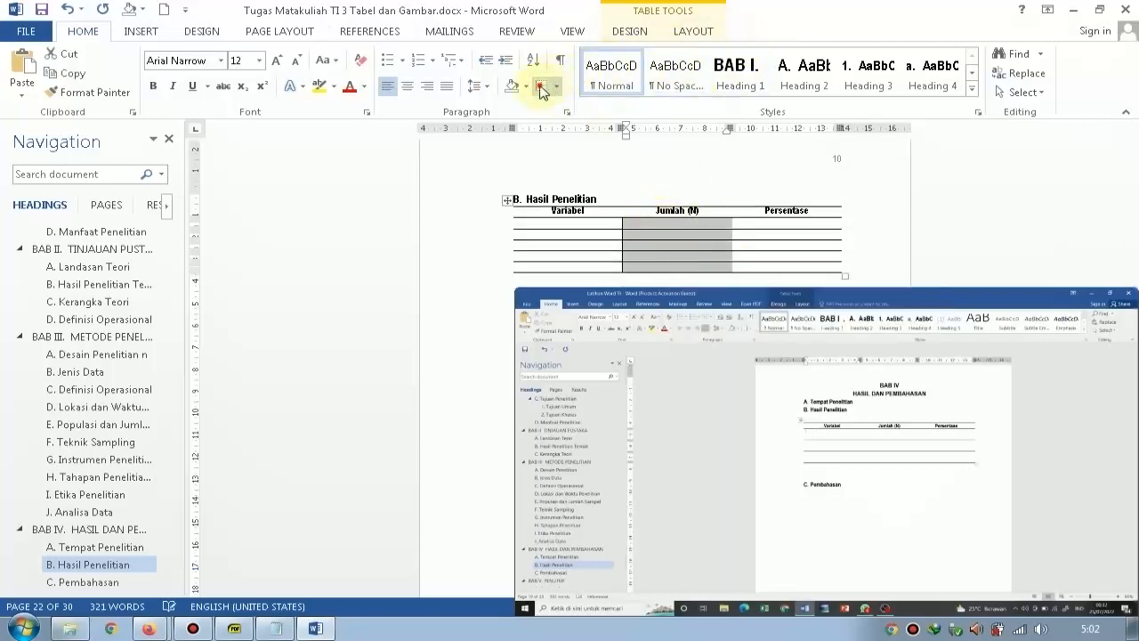
# Fill the first three rows of the Variabel column with 6-12 Tahun, 12 – 13 Tahun and 19- 20 Tahun.
pyautogui.click(581, 225)
pyautogui.write('6-12 Tahun')
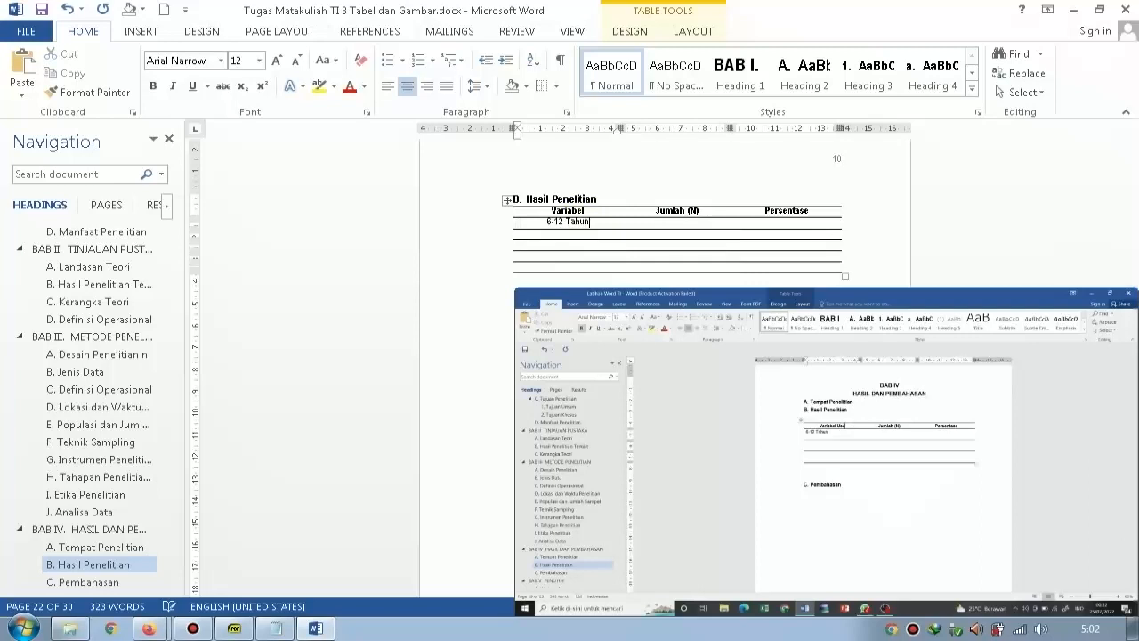
pyautogui.press('Tab')
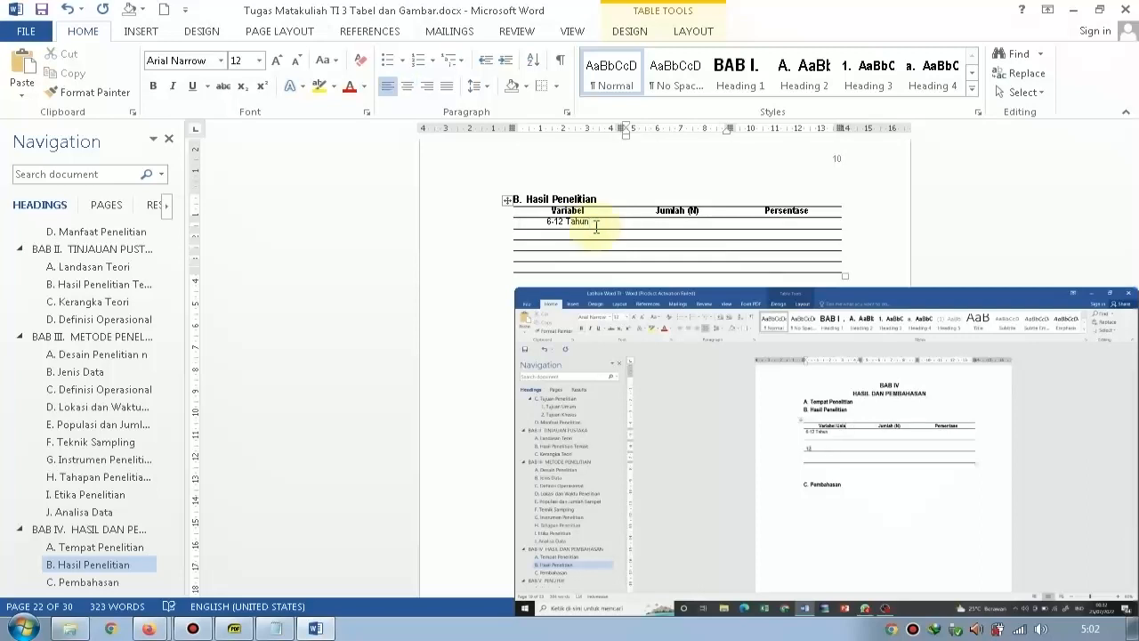
pyautogui.write('12 - 13')
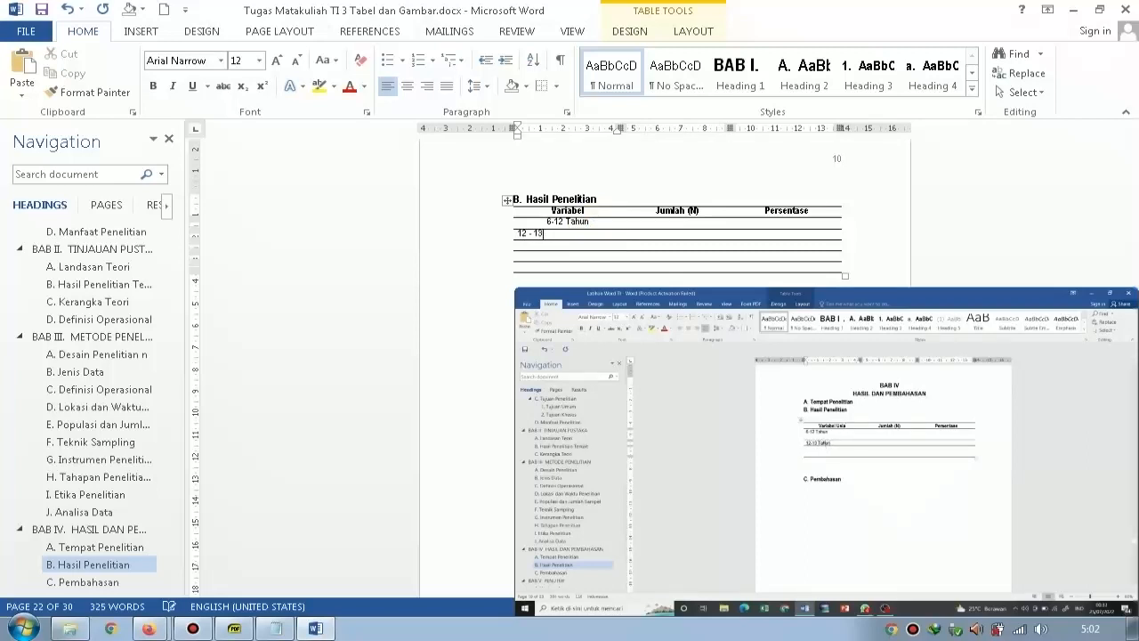
pyautogui.write(' ahun')
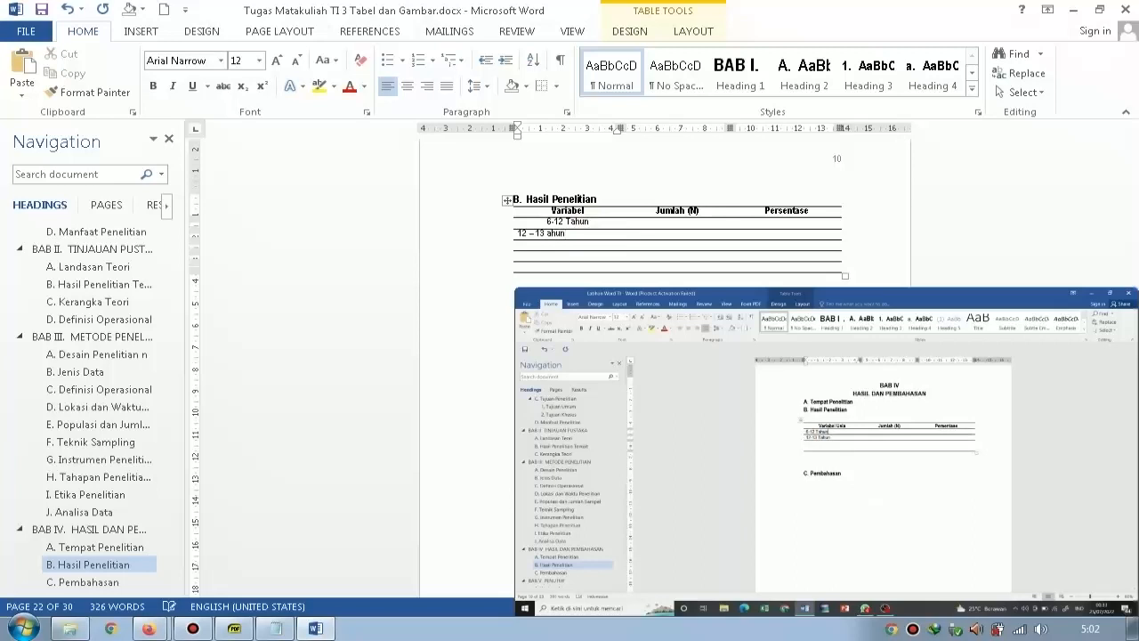
pyautogui.write('ah')
pyautogui.press('Down')
pyautogui.write('19- 20 Ta')
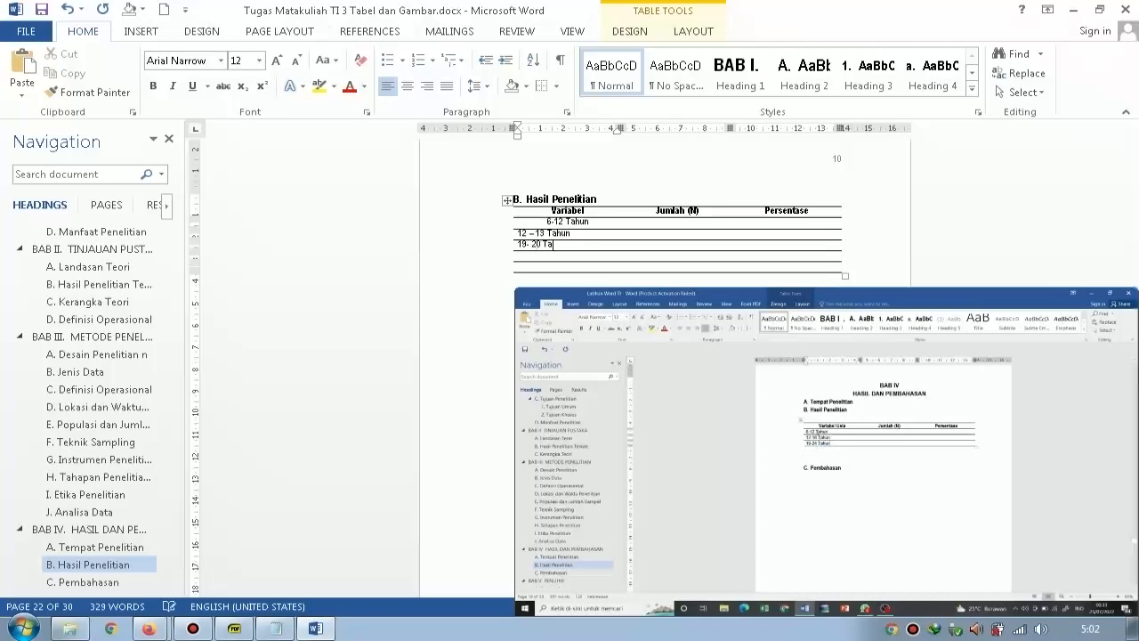
pyautogui.write('hun')
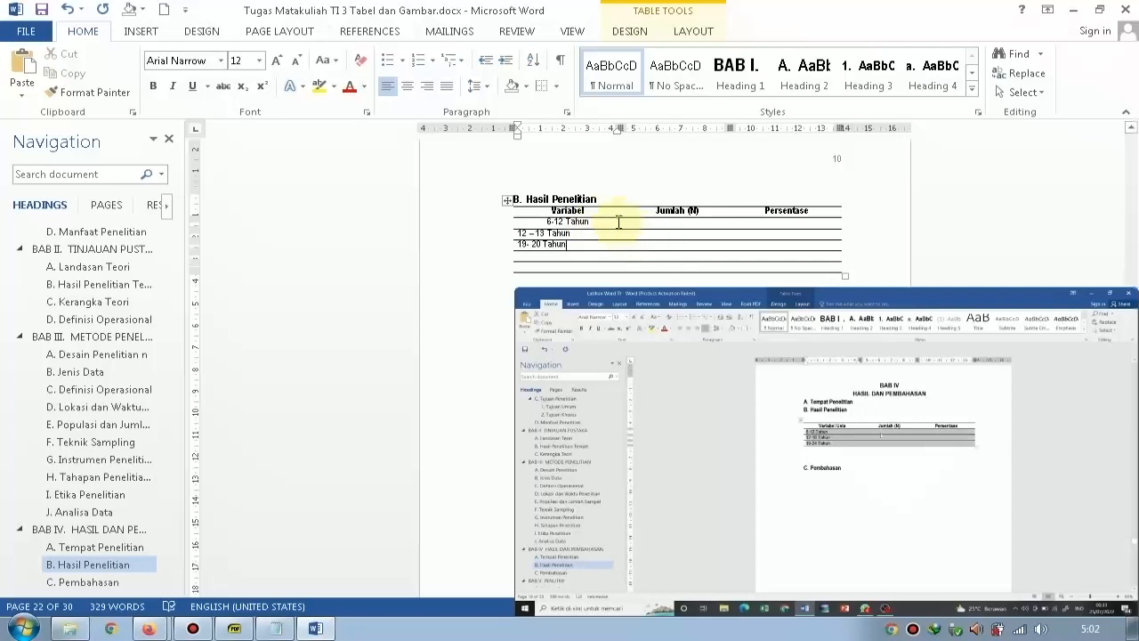
# Left-align the "6-12 Tahun" entry and delete one empty row at the end of the table.
pyautogui.click(542, 223)
pyautogui.press('BackSpace')
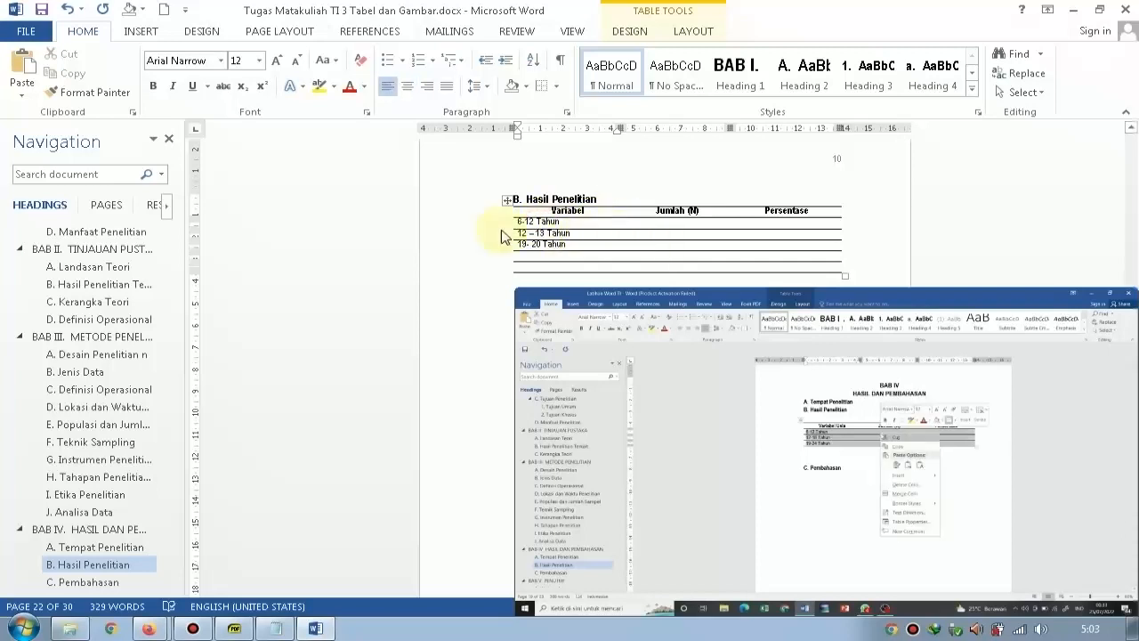
pyautogui.moveTo(456, 270); pyautogui.dragTo(455, 266)
pyautogui.press('BackSpace')
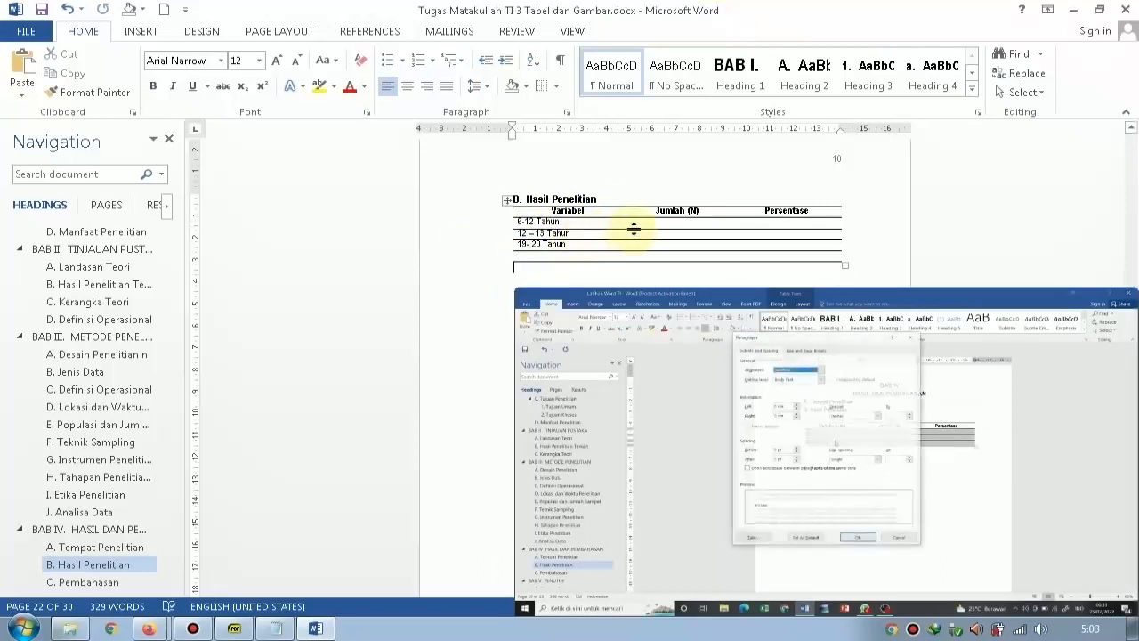
# Try to apply 2,0 line spacing to the age rows of the Hasil Penelitian table.
pyautogui.moveTo(470, 222); pyautogui.dragTo(464, 256)
pyautogui.click(464, 257)
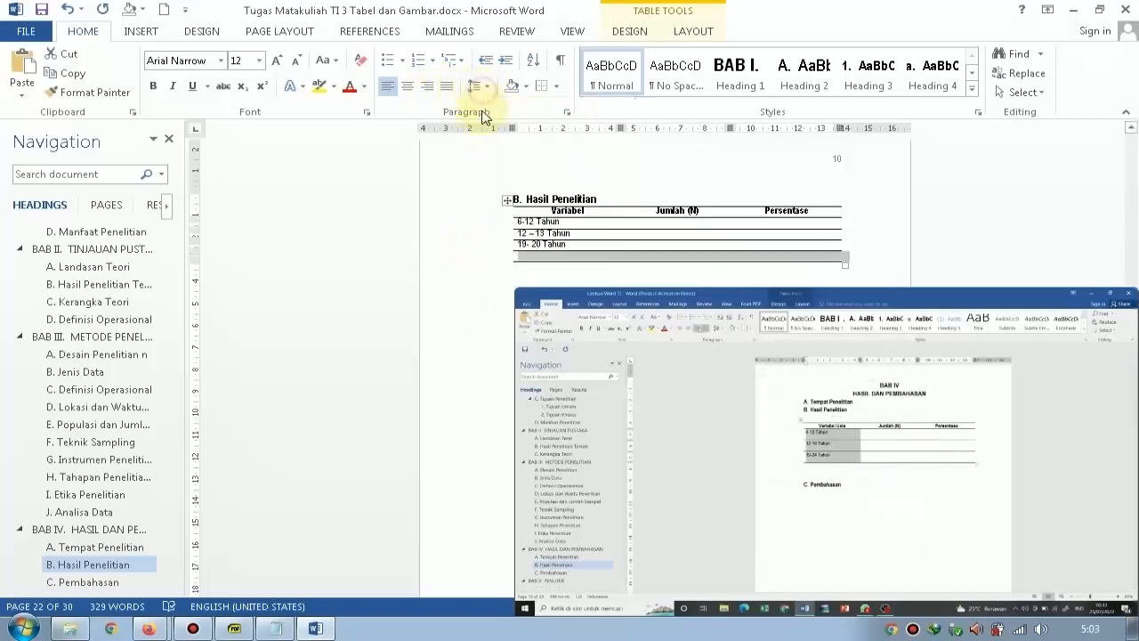
pyautogui.click(474, 85)
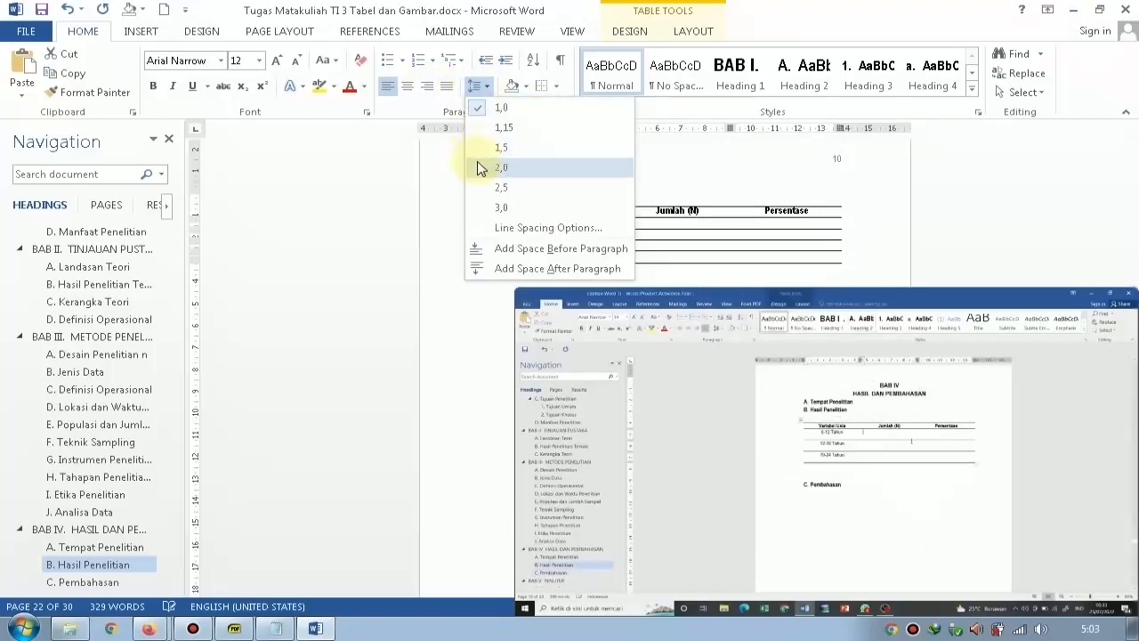
pyautogui.click(410, 158)
pyautogui.moveTo(559, 222); pyautogui.dragTo(787, 246)
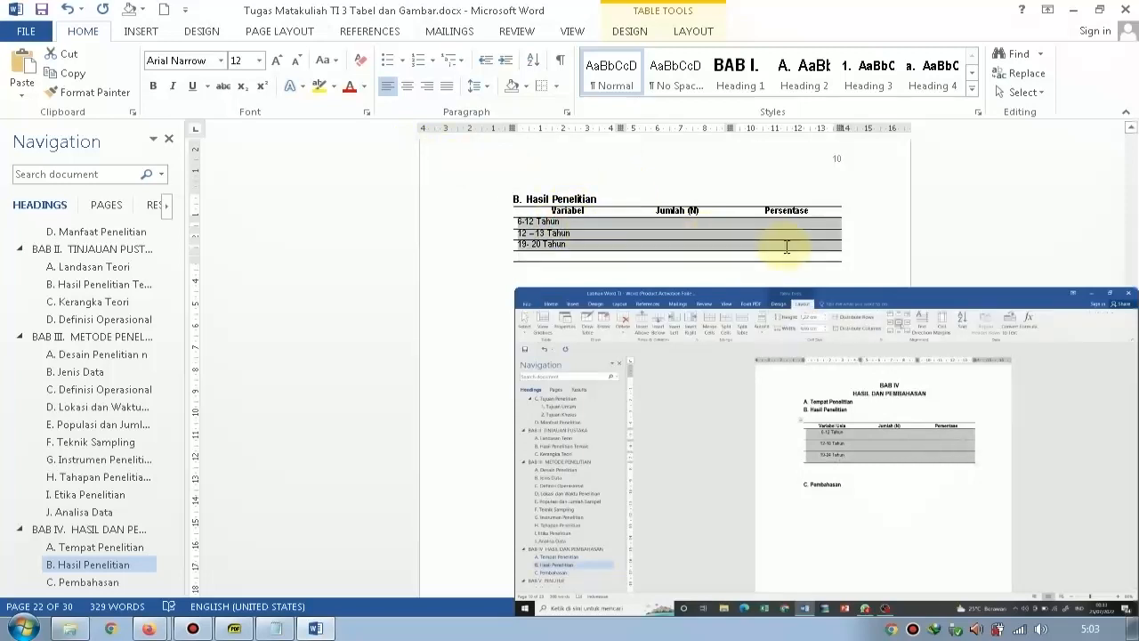
pyautogui.click(787, 247)
pyautogui.click(478, 87)
pyautogui.click(478, 87)
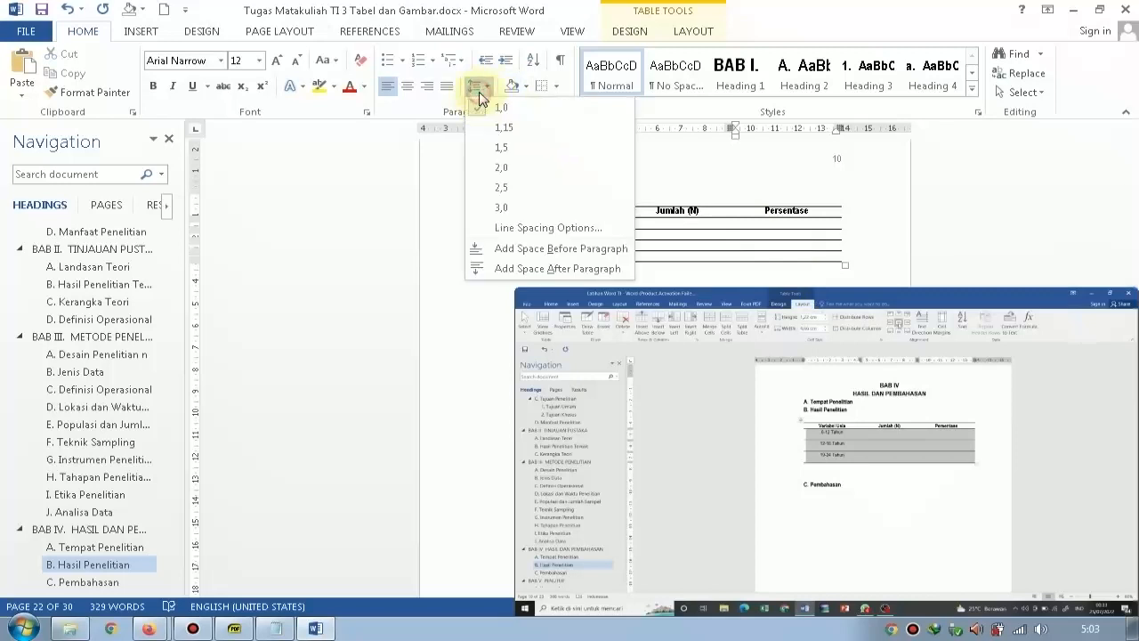
pyautogui.click(478, 169)
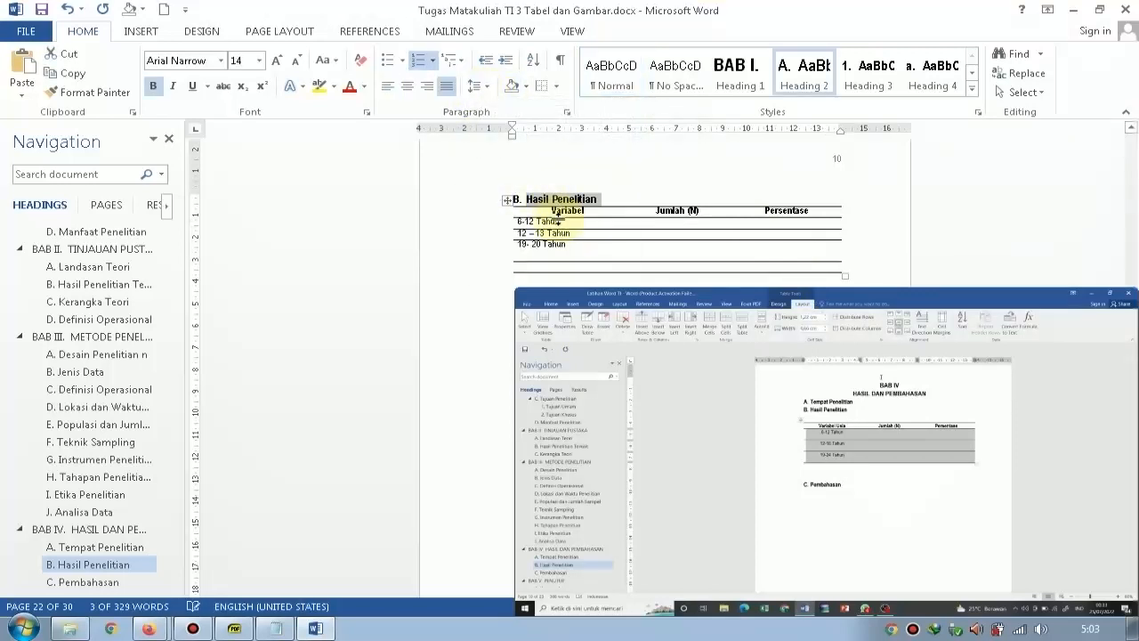
# Set the line spacing of the three age rows to 2,0.
pyautogui.moveTo(463, 222); pyautogui.dragTo(466, 246)
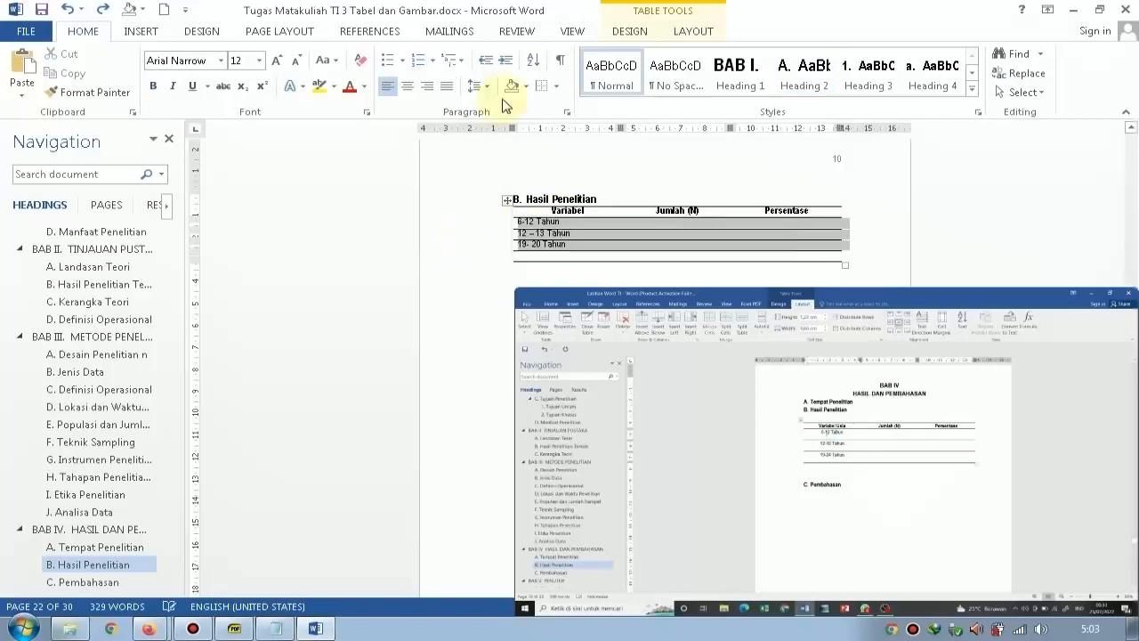
pyautogui.click(483, 96)
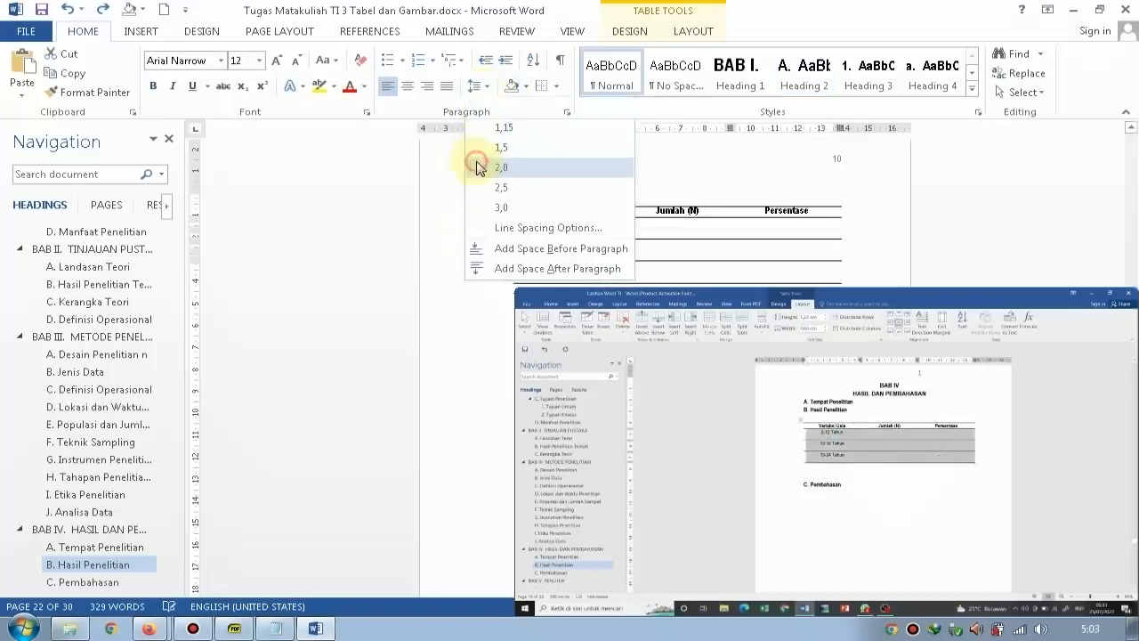
pyautogui.click(478, 167)
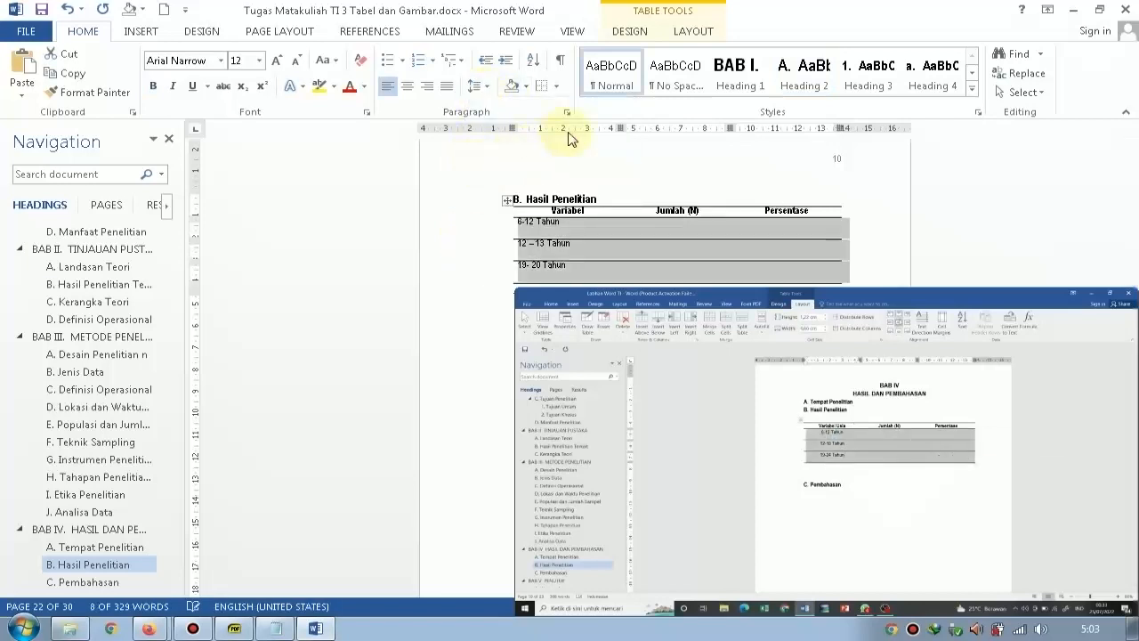
# Centre the contents of the three age rows horizontally and vertically and set their row height to 1,5 cm.
pyautogui.click(690, 34)
pyautogui.click(789, 72)
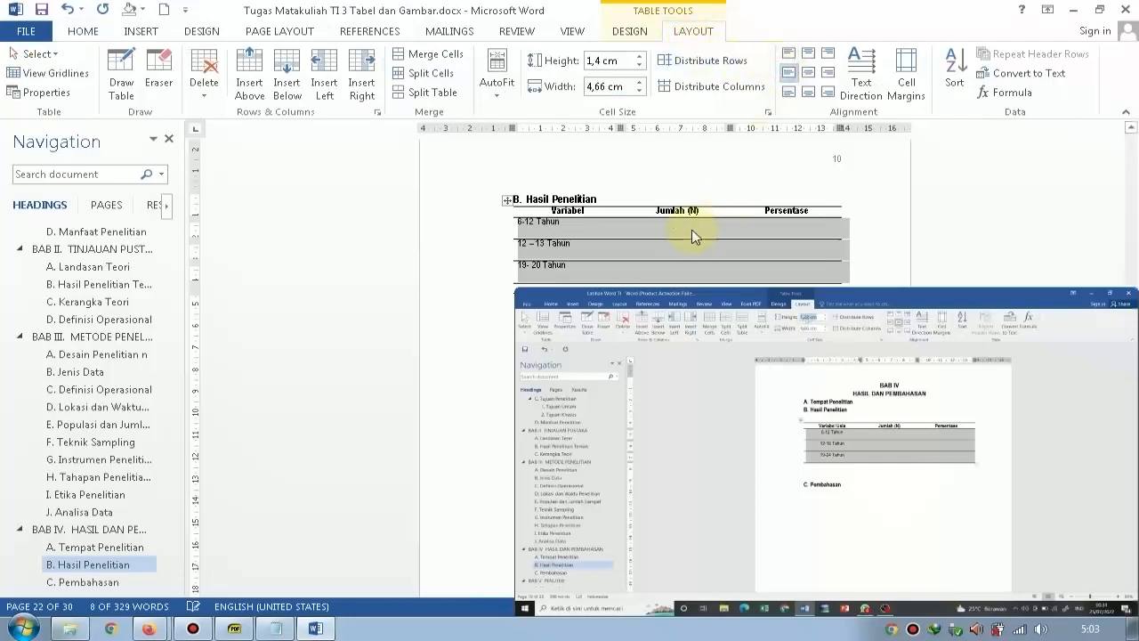
pyautogui.click(805, 77)
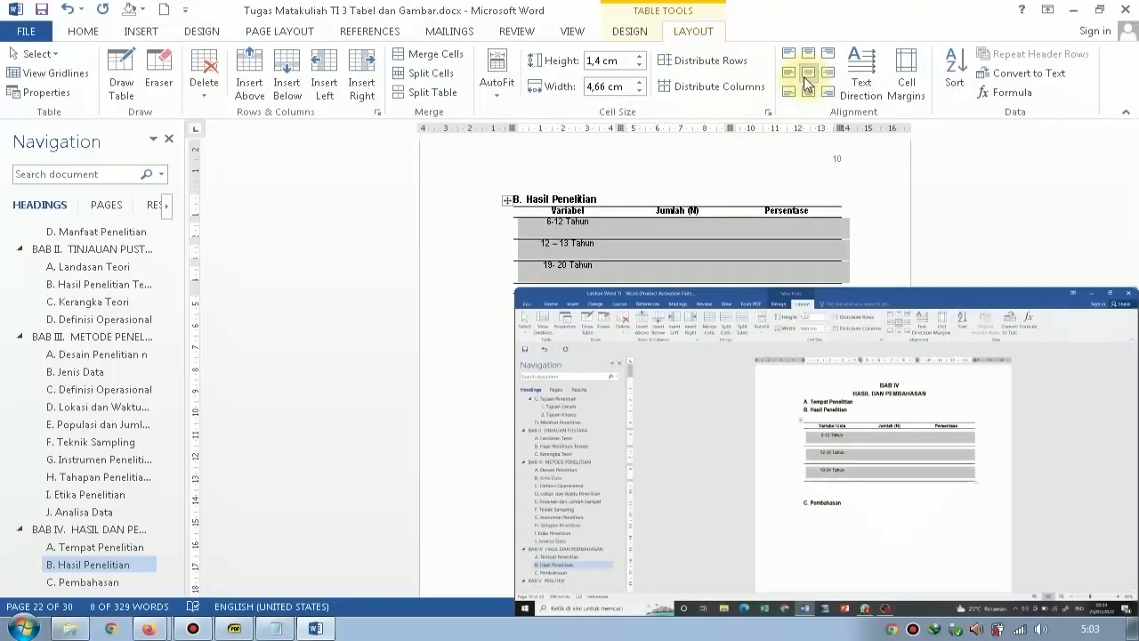
pyautogui.click(639, 56)
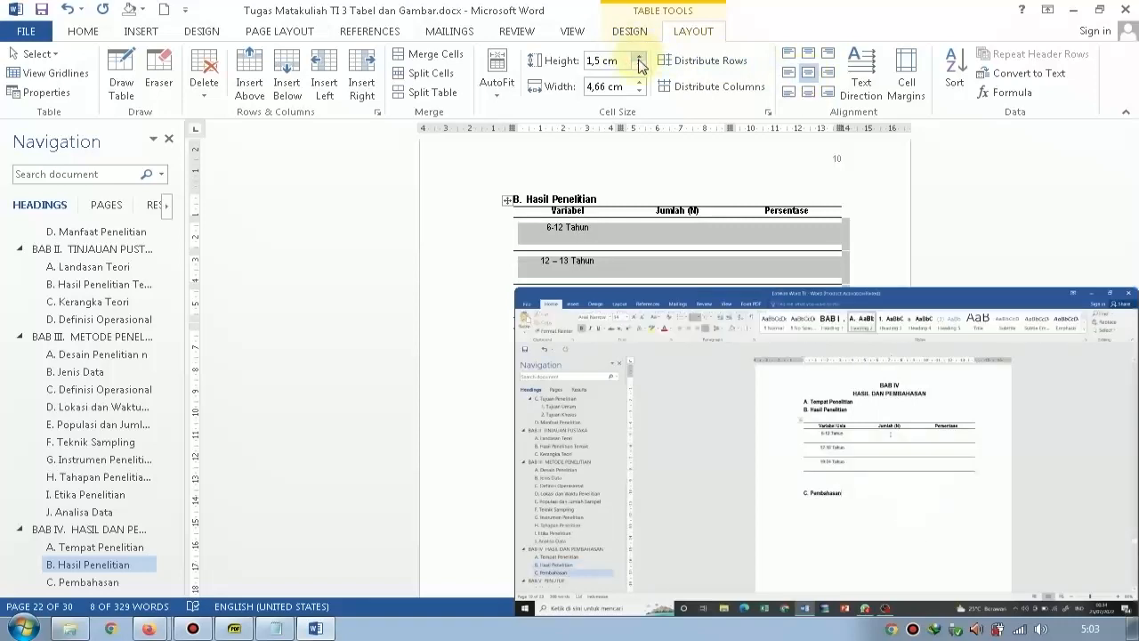
# Enter 8 as the Jumlah (N) value for the 6-12 Tahun row.
pyautogui.scroll(-1, 642, 162)
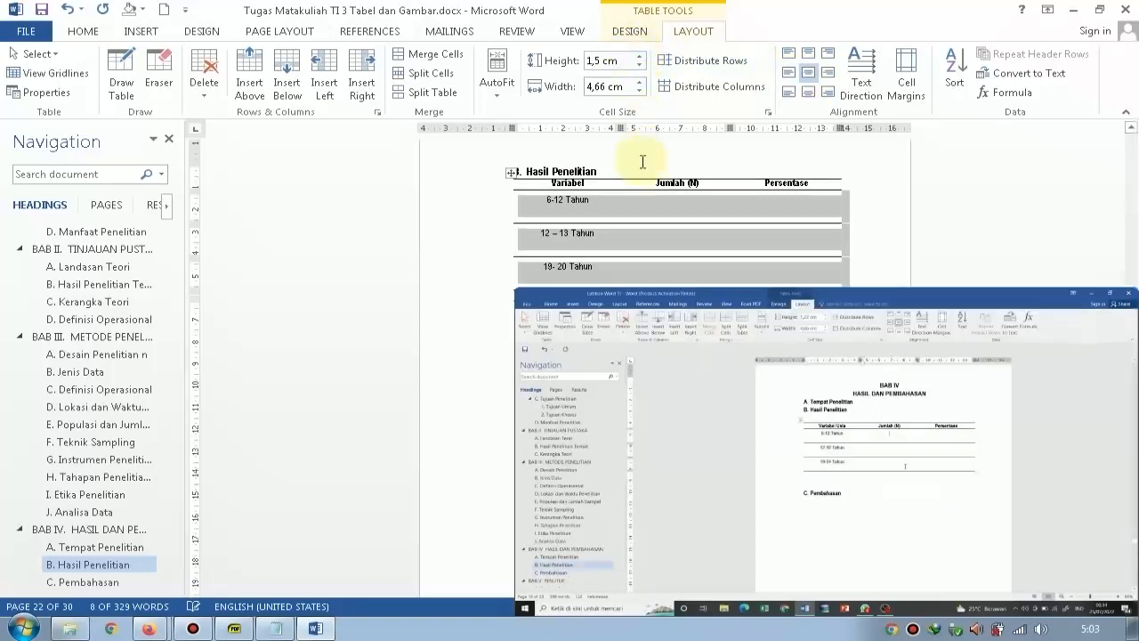
pyautogui.click(668, 201)
pyautogui.write('8')
pyautogui.press('Tab')
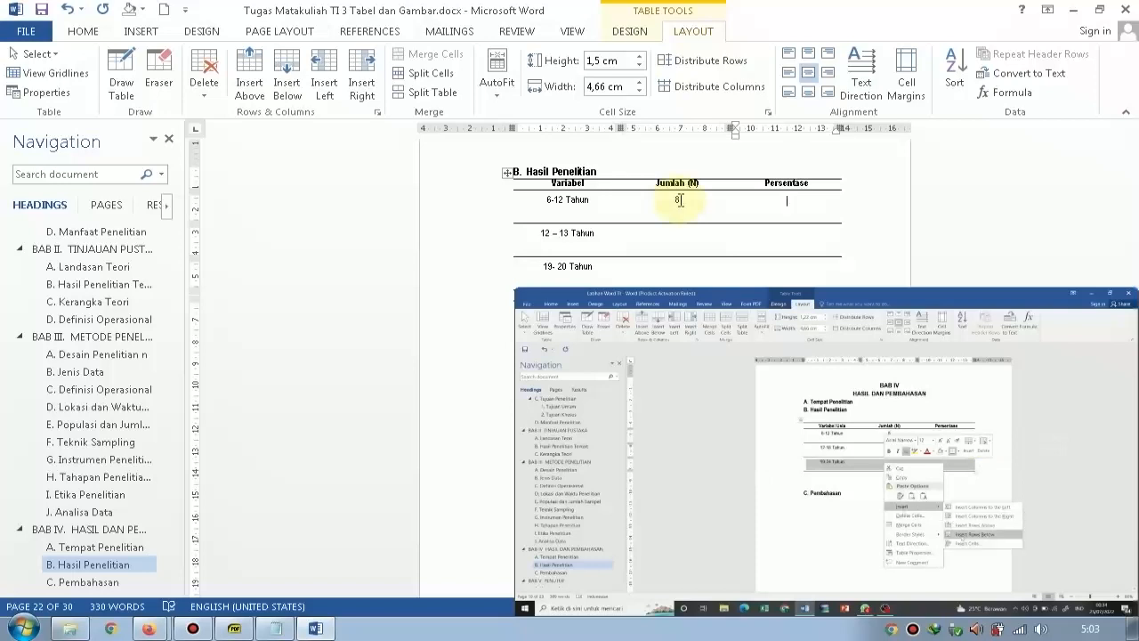
# Insert a row below the 19- 20 Tahun row and label it Total in the Variabel column.
pyautogui.scroll(-1, 630, 241)
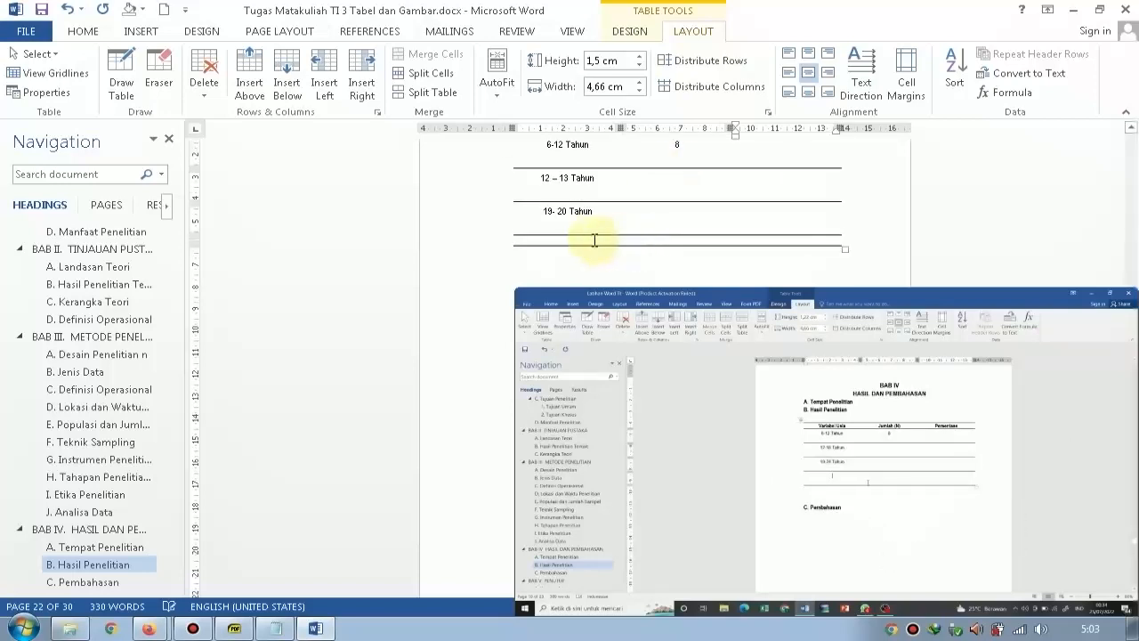
pyautogui.click(592, 221)
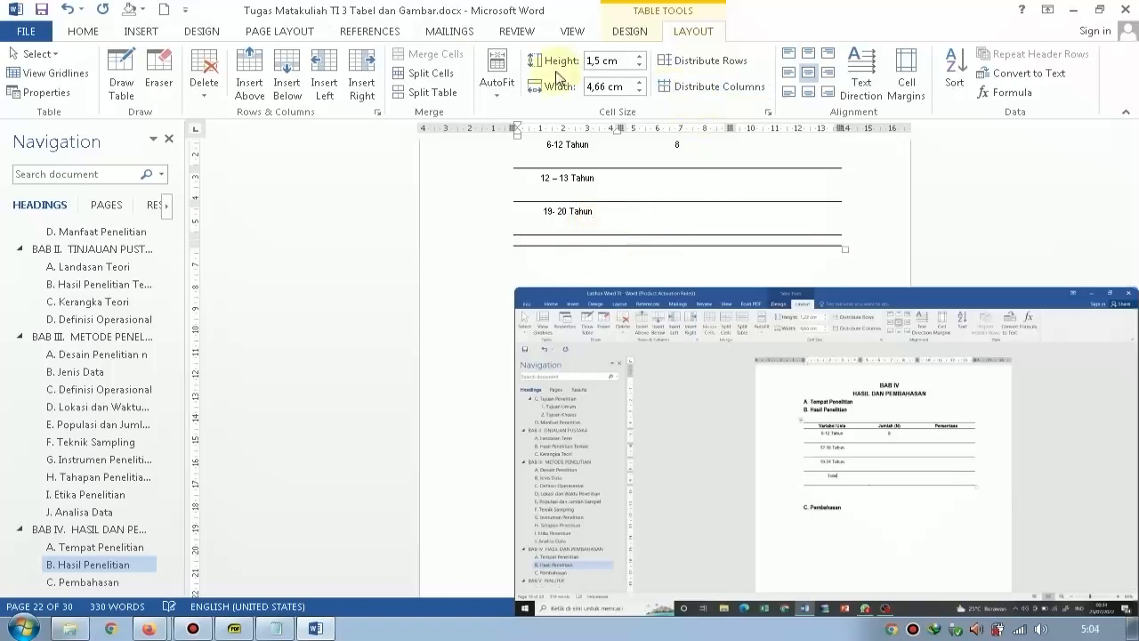
pyautogui.click(287, 76)
pyautogui.click(575, 247)
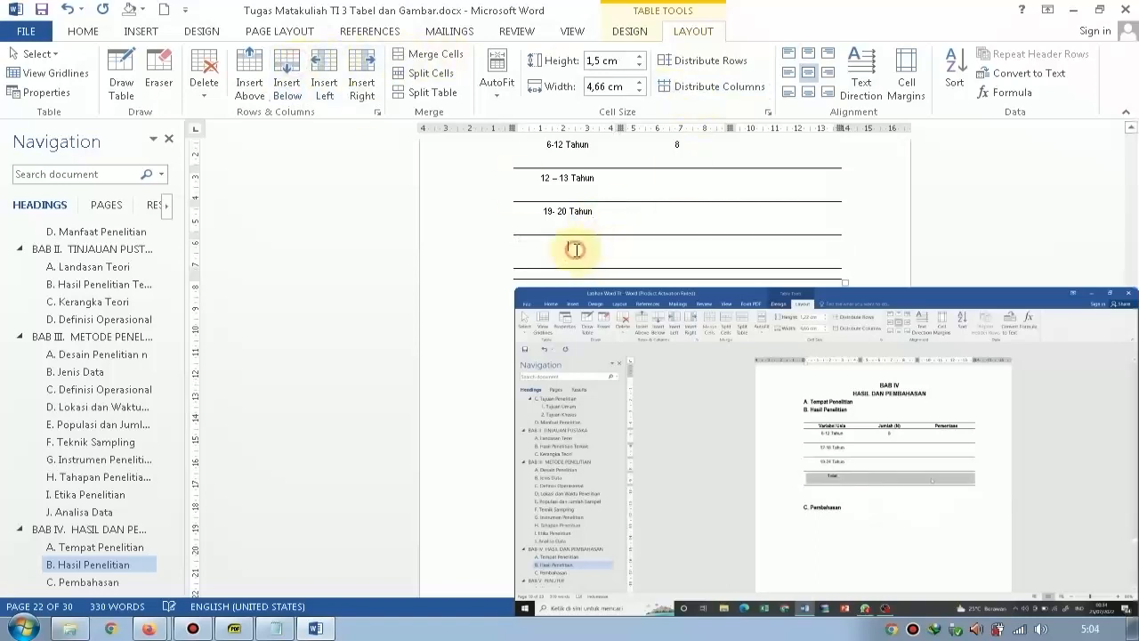
pyautogui.write('To')
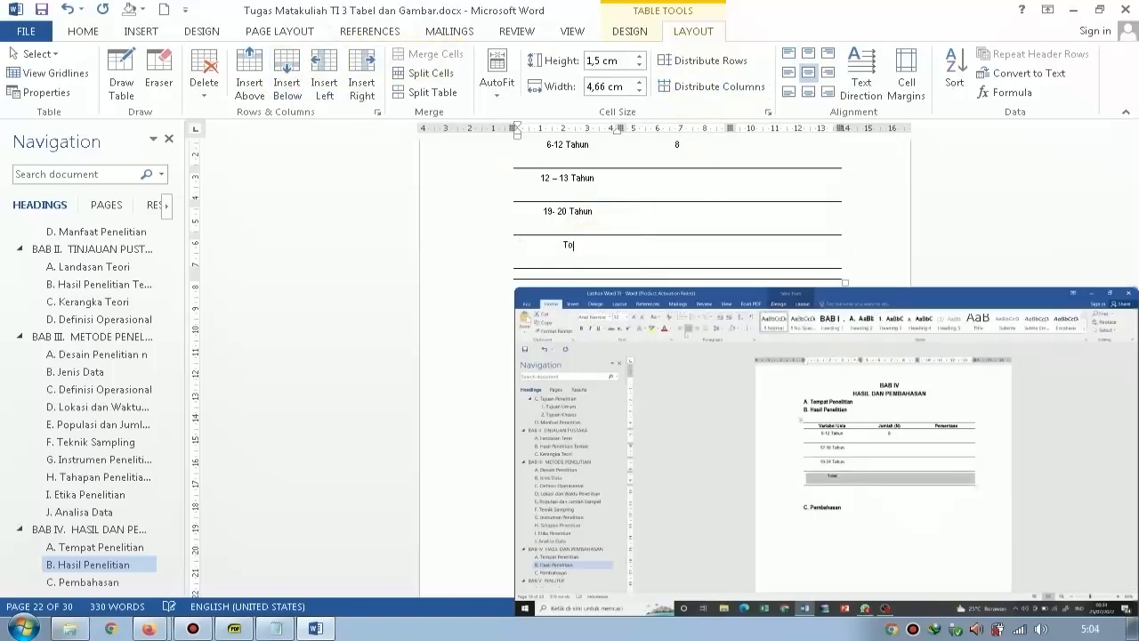
pyautogui.write('tal')
# Delete the empty last row of the table and make the whole Total row bold.
pyautogui.hotkey('shift', 'Home')
pyautogui.hotkey('ctrl', 'b')
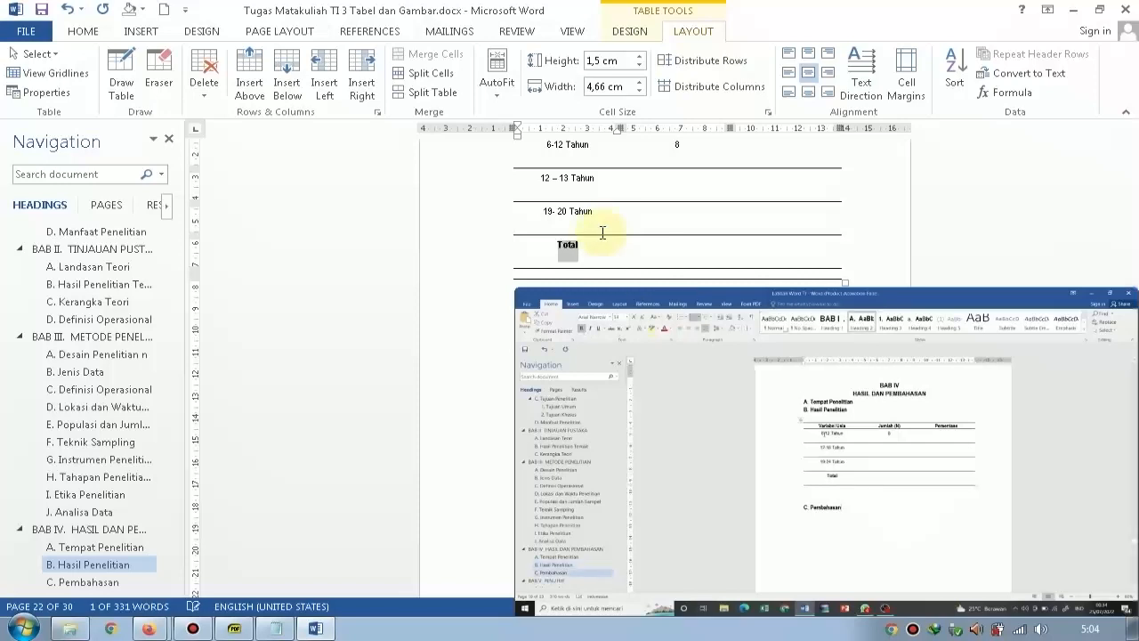
pyautogui.click(454, 247)
pyautogui.hotkey('ctrl', 'b')
pyautogui.click(451, 271)
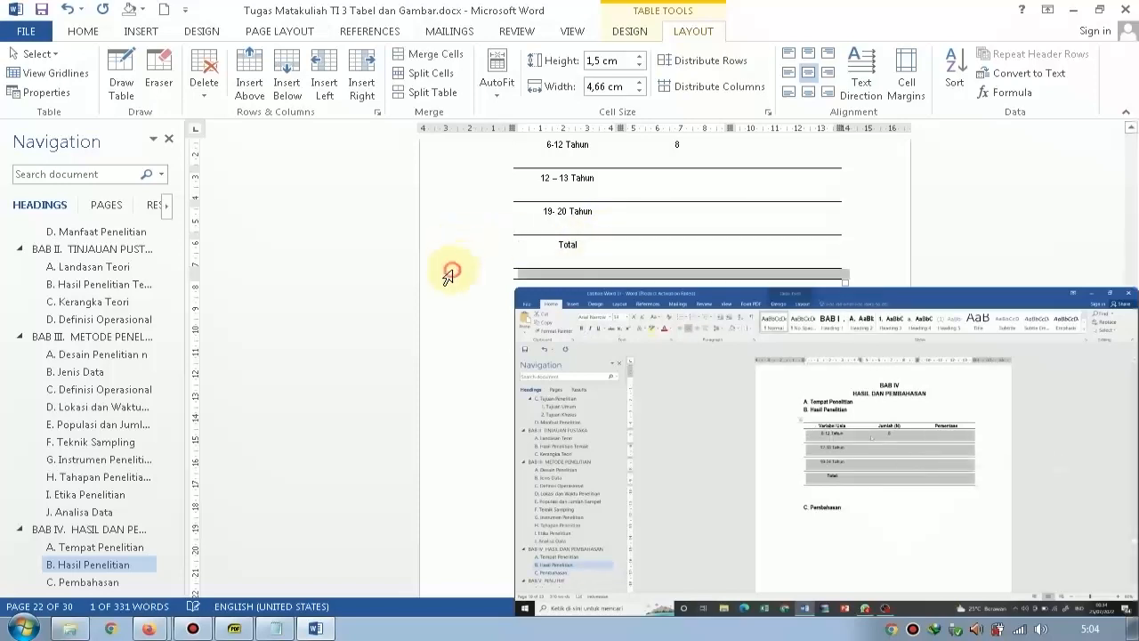
pyautogui.hotkey('ctrl', 'x')
pyautogui.click(445, 253)
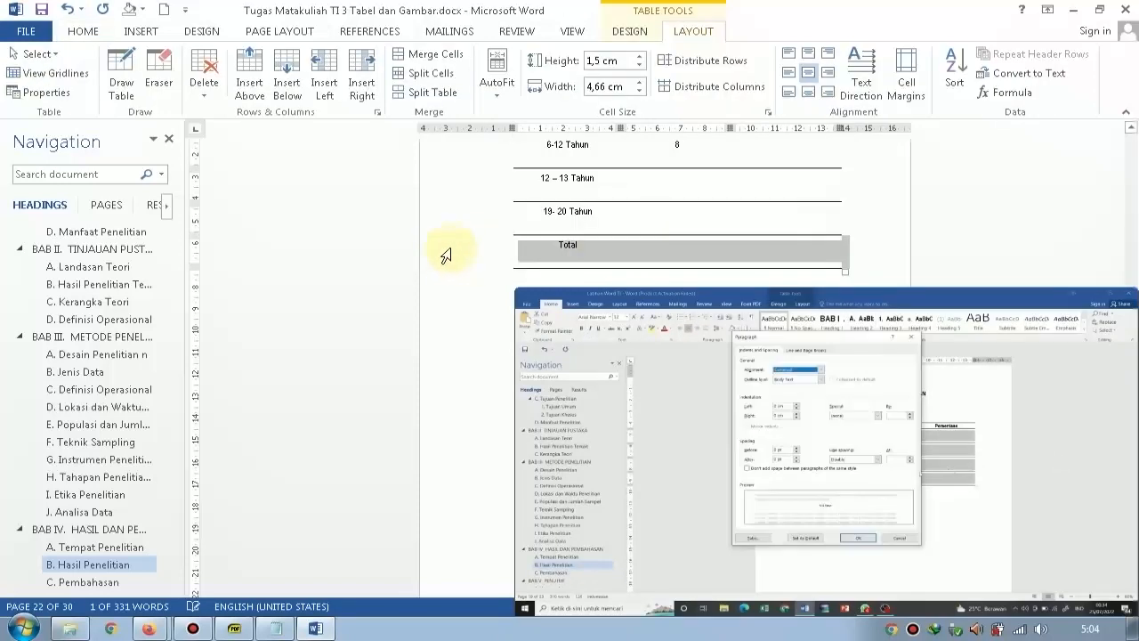
pyautogui.hotkey('ctrl', 'b')
# Set the line spacing of all rows below the header, from 6-12 Tahun through Total, to 1,5.
pyautogui.scroll(1, 483, 244)
pyautogui.scroll(3, 484, 244)
pyautogui.moveTo(455, 266); pyautogui.dragTo(455, 267)
pyautogui.scroll(-3, 453, 266)
pyautogui.scroll(-1, 462, 258)
pyautogui.scroll(-1, 456, 263)
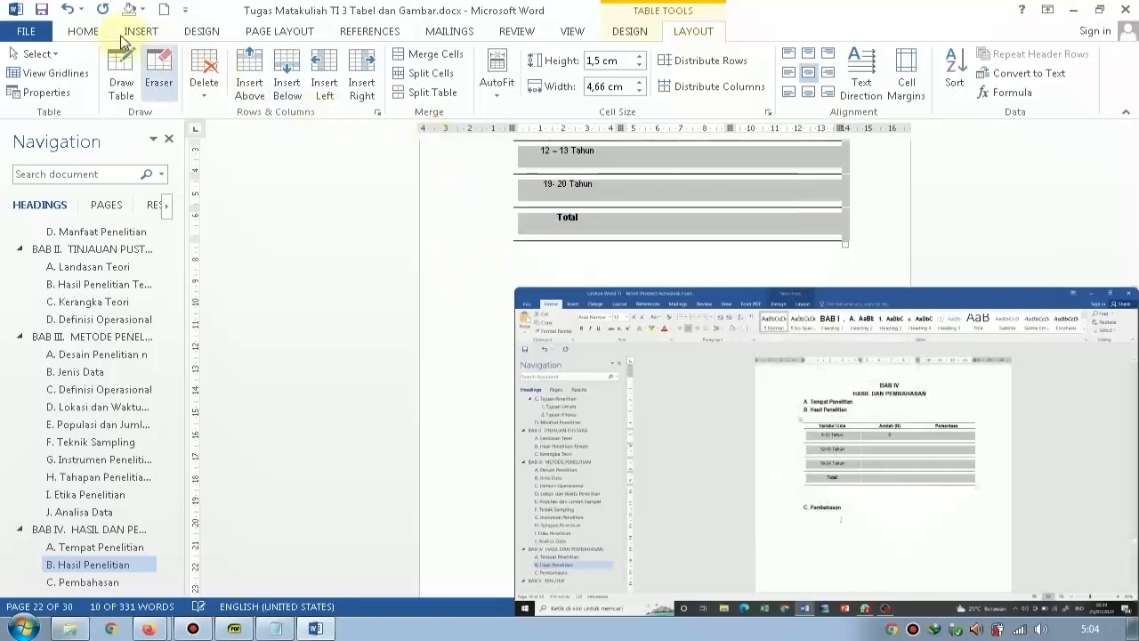
pyautogui.click(81, 32)
pyautogui.click(476, 86)
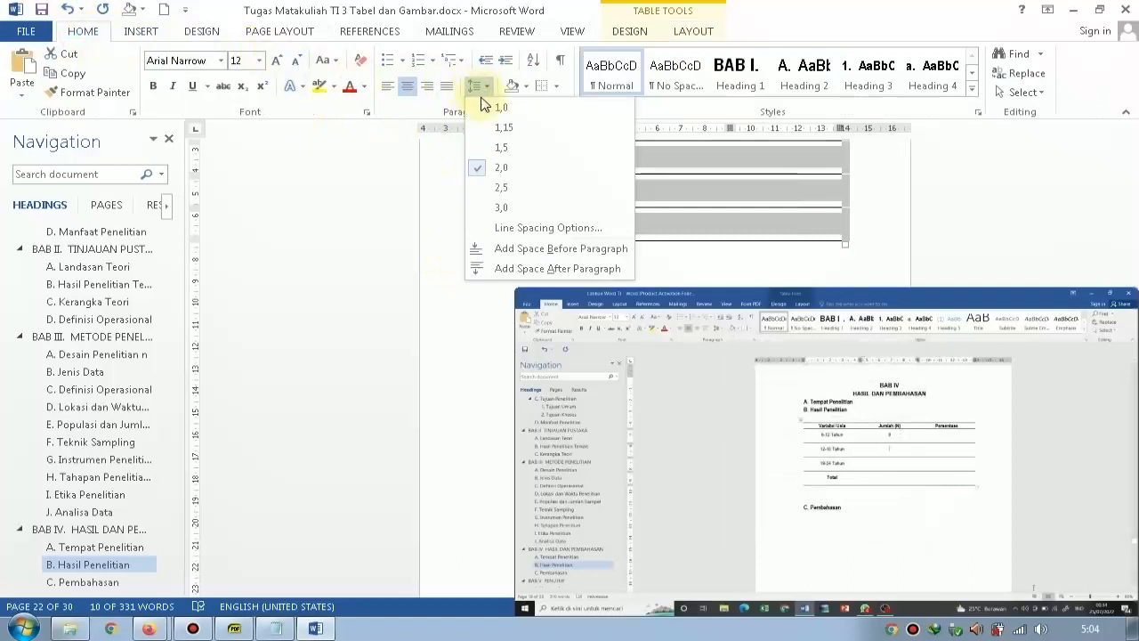
pyautogui.click(495, 146)
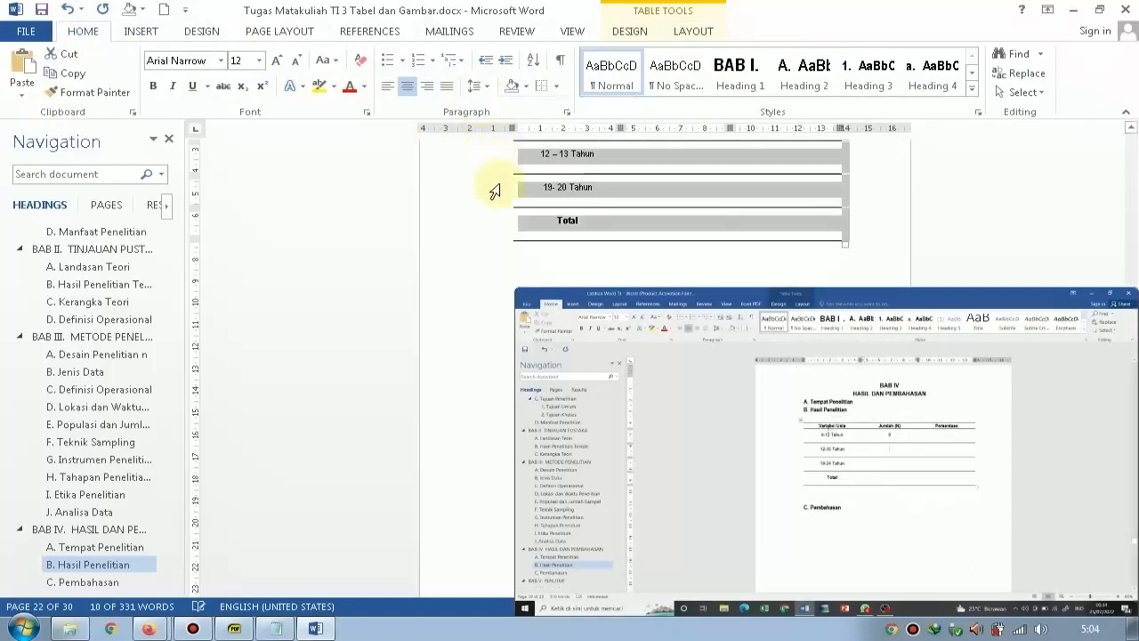
pyautogui.scroll(2, 597, 202)
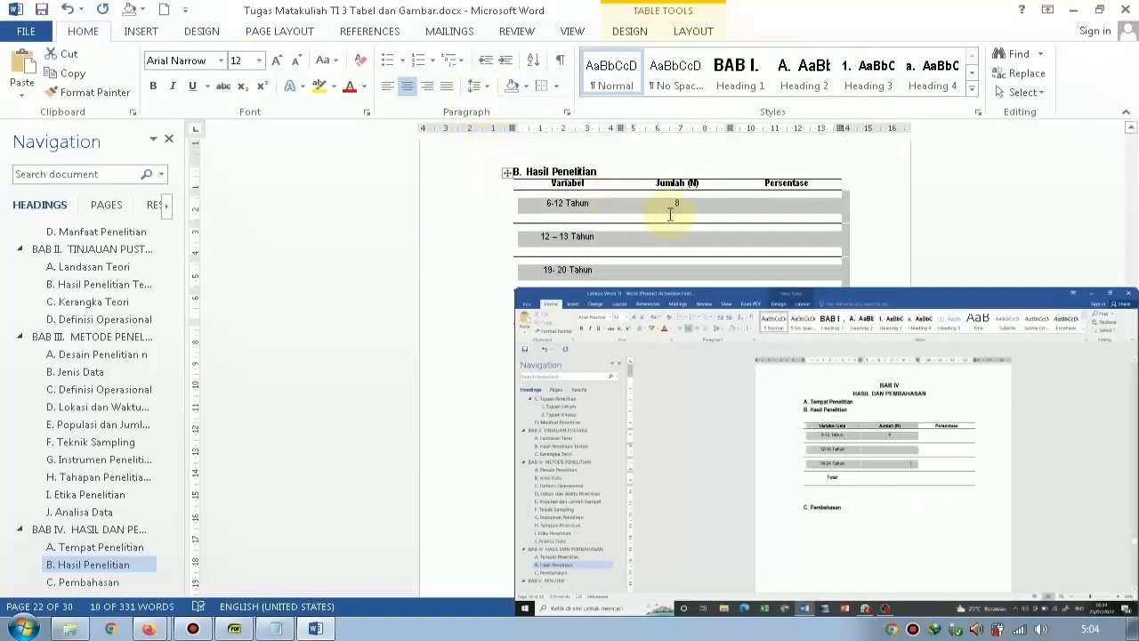
# Add an empty line directly under the C. Definisi Operasional heading in BAB III, above its table.
pyautogui.click(748, 207)
pyautogui.click(770, 205)
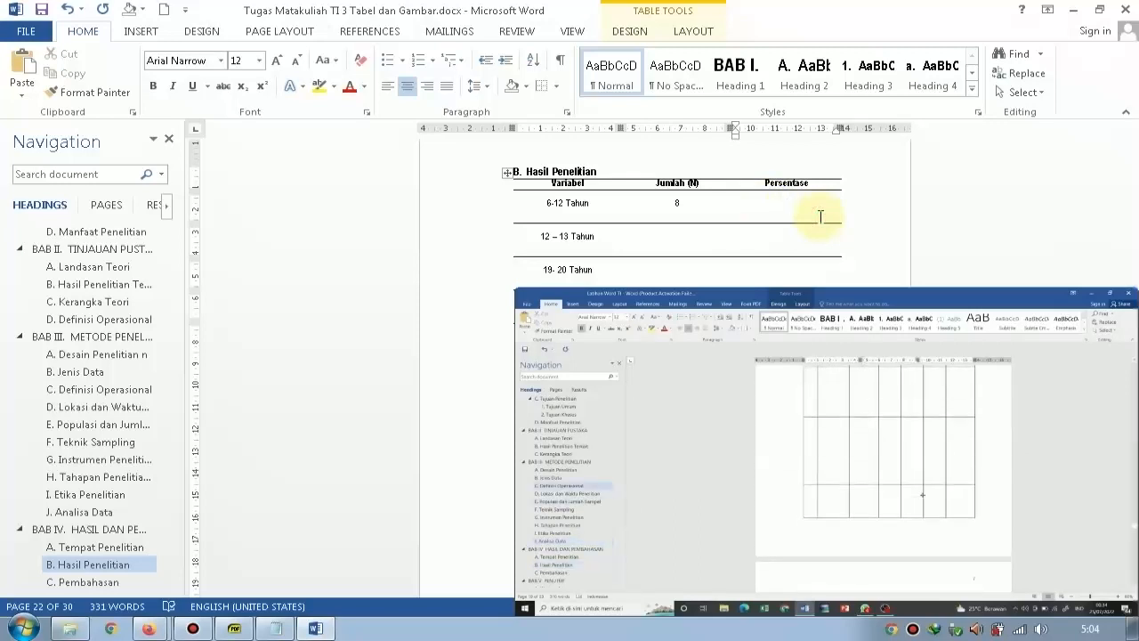
pyautogui.scroll(-1, 820, 216)
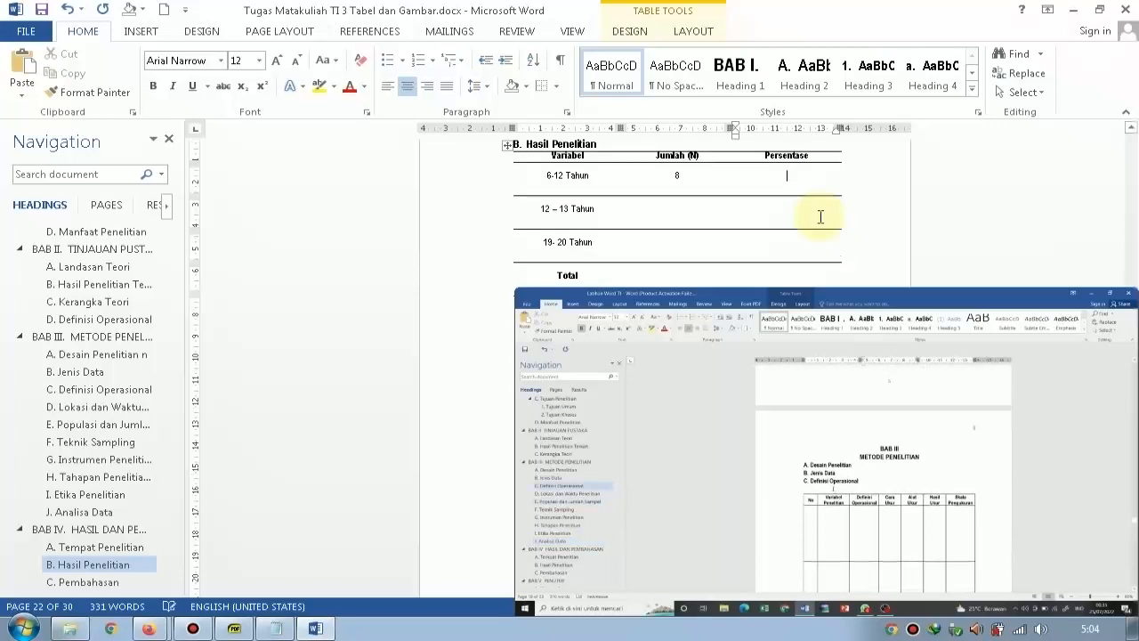
pyautogui.scroll(6, 821, 216)
pyautogui.scroll(20, 819, 216)
pyautogui.scroll(-5, 819, 228)
pyautogui.scroll(12, 824, 233)
pyautogui.scroll(15, 831, 239)
pyautogui.scroll(-4, 579, 229)
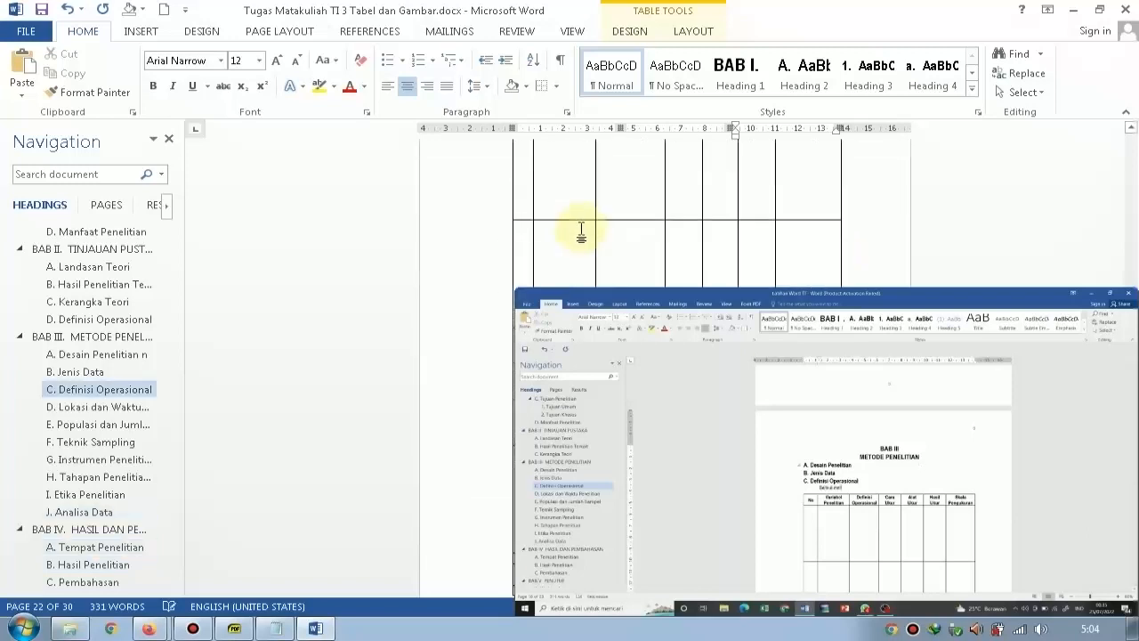
pyautogui.scroll(3, 580, 232)
pyautogui.click(655, 266)
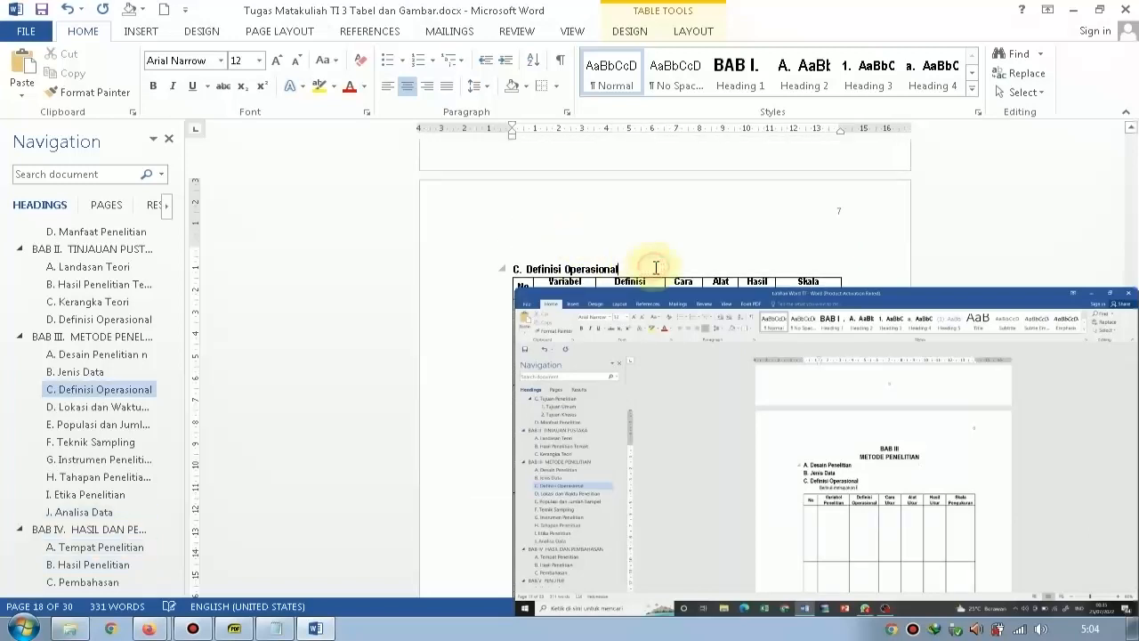
pyautogui.press('Return')
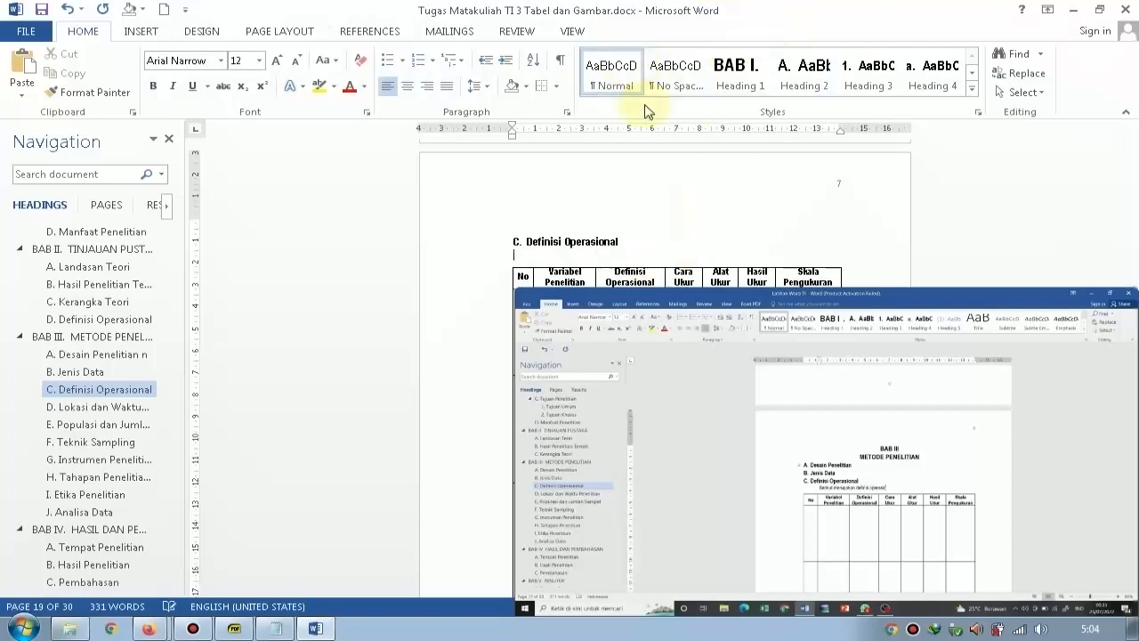
# Write "Tabel berikut menyajikan definisi operasional dari variabel penelitian berjudul" followed by dots under the C. Definisi Operasional heading, following the tutorial video.
pyautogui.moveTo(889, 479)
pyautogui.doubleClick(888, 493)
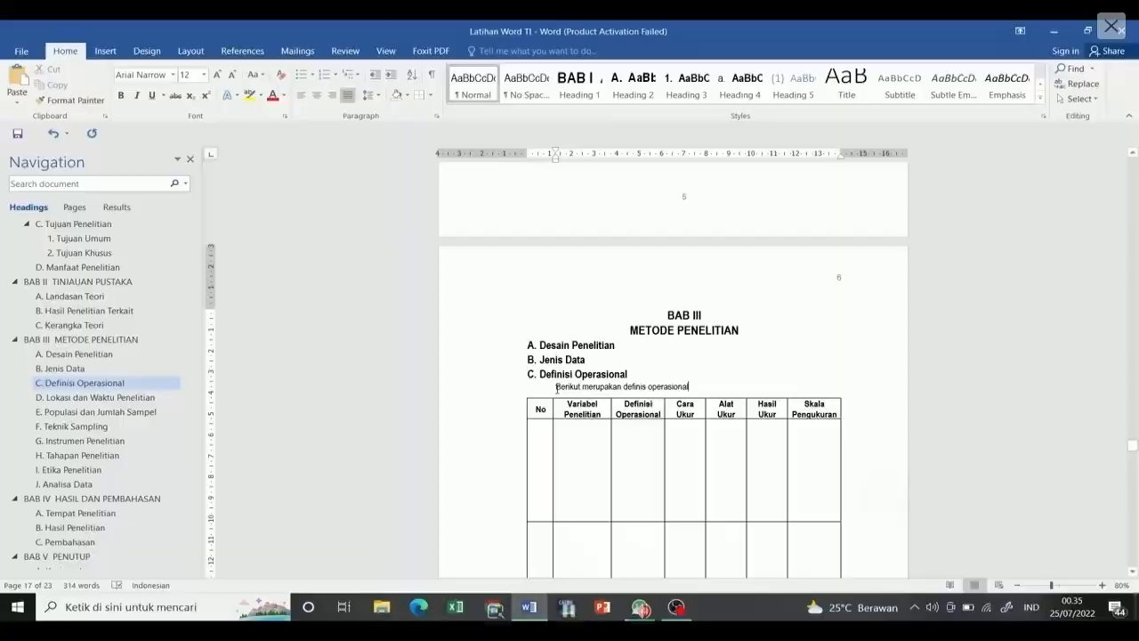
pyautogui.doubleClick(812, 445)
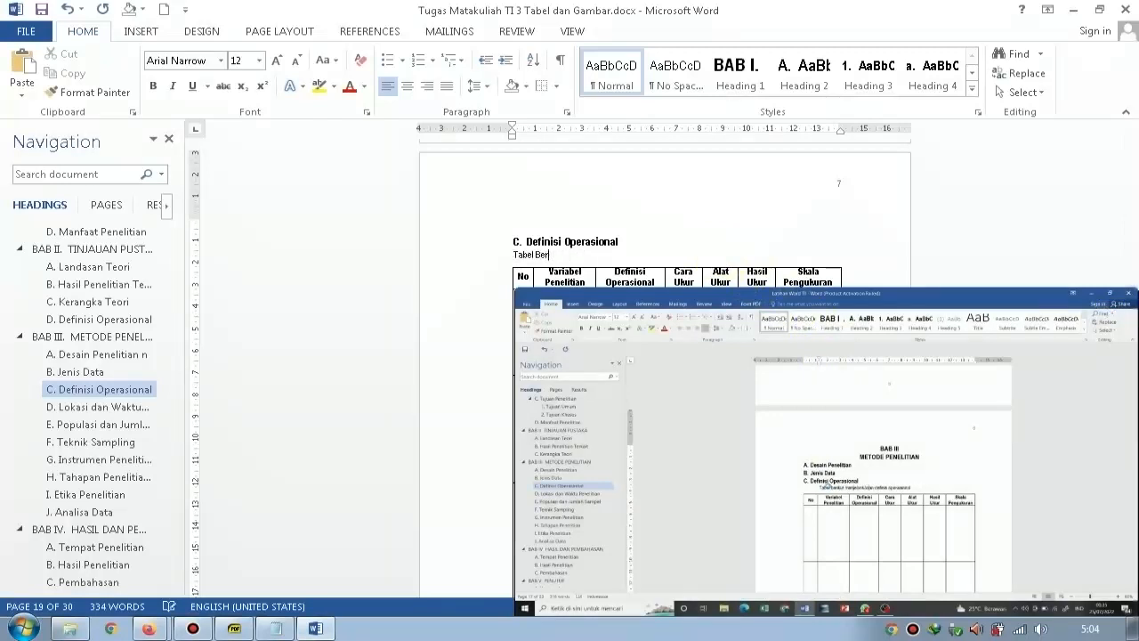
pyautogui.write('rikut')
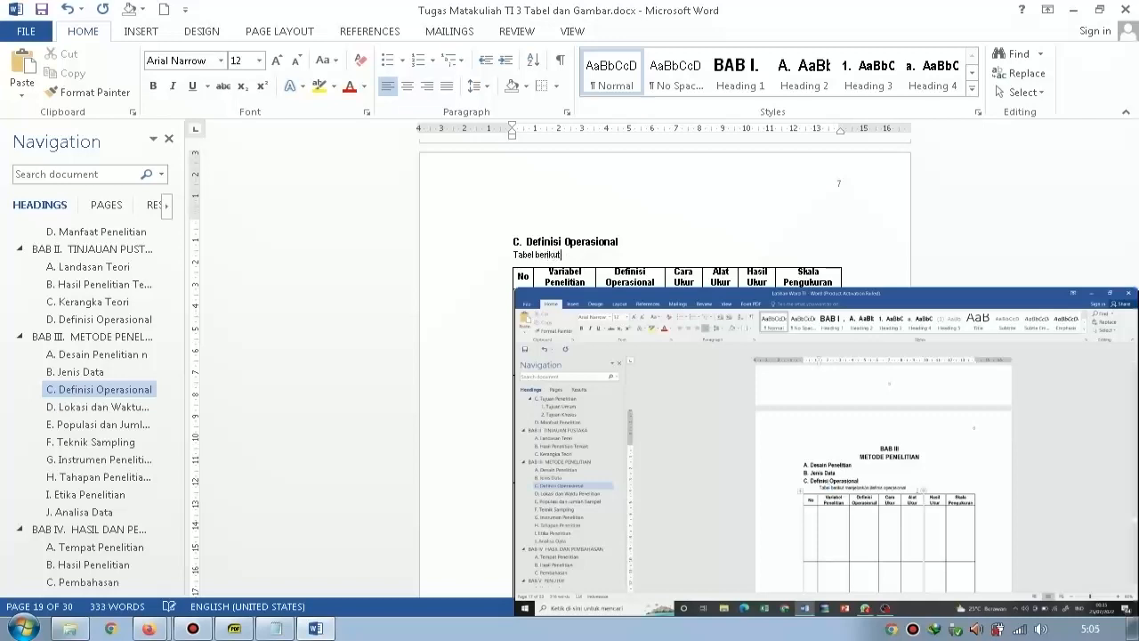
pyautogui.write(' menya')
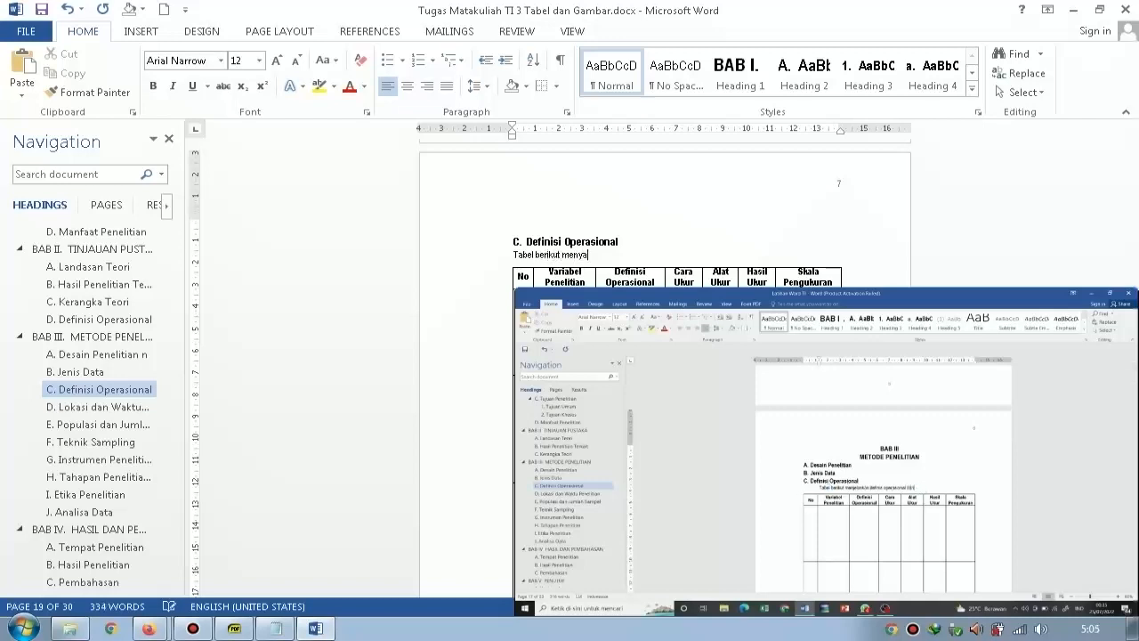
pyautogui.write('jikan definisi operasional dari variabel penelitian berjudul .......')
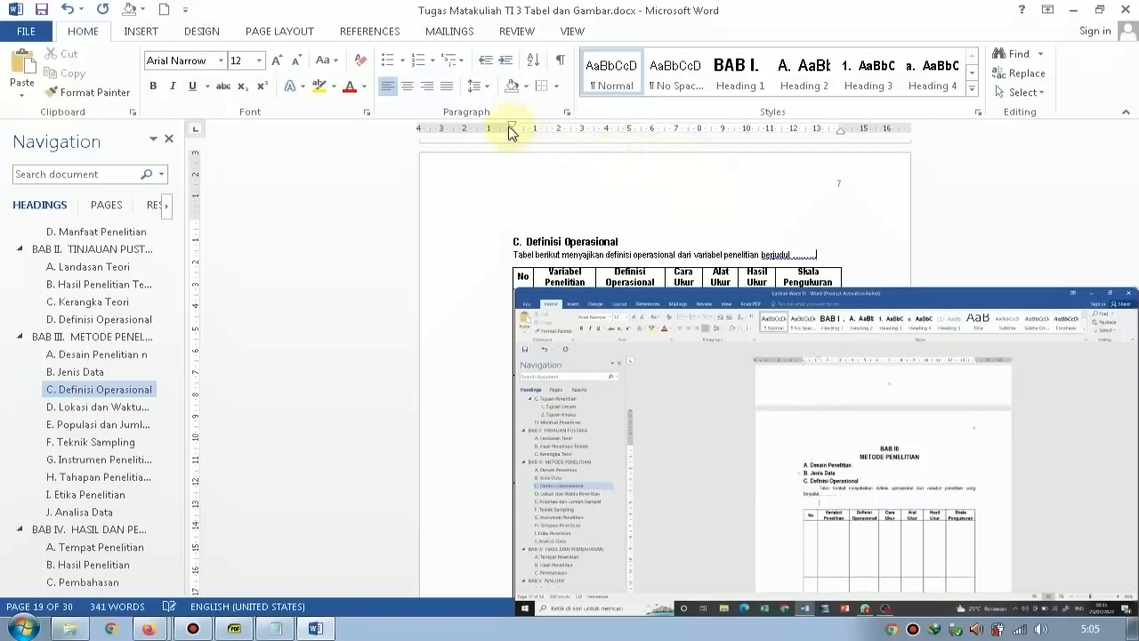
# Indent the first line of the introductory sentence by 1 cm and add an empty line below it, above the table.
pyautogui.moveTo(513, 129); pyautogui.dragTo(536, 130)
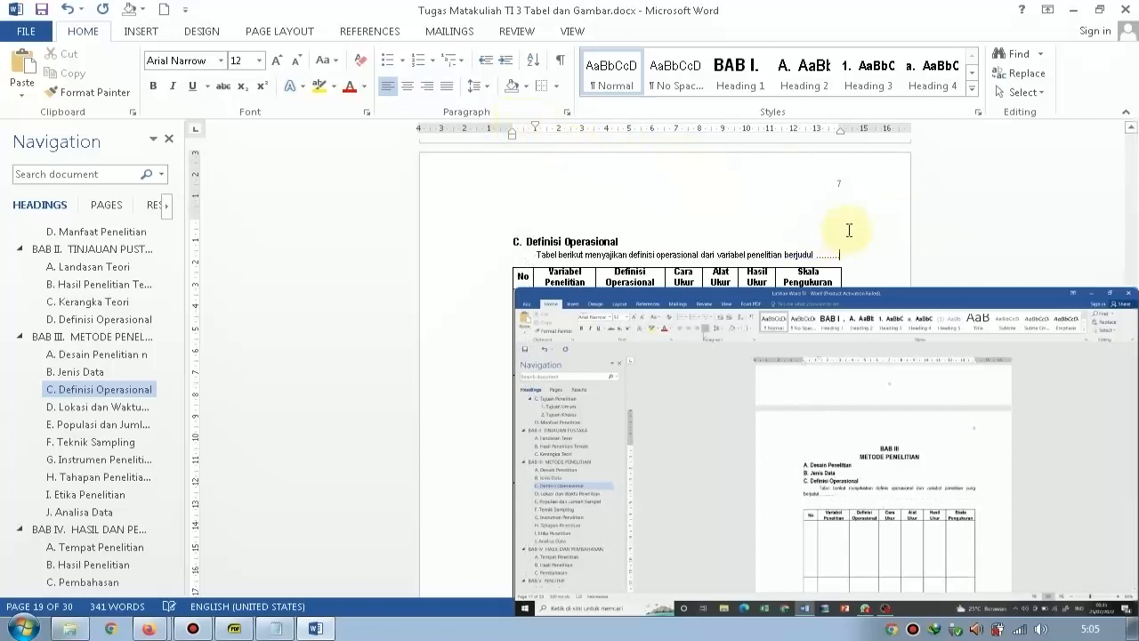
pyautogui.hotkey('ctrl', 'shift', 'Left')
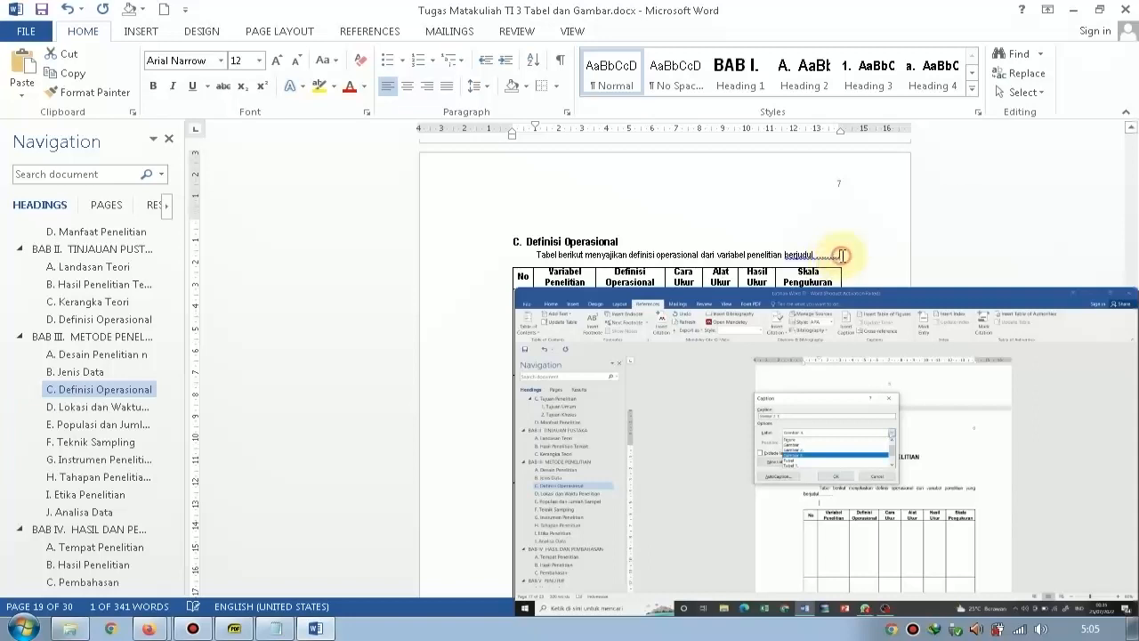
pyautogui.click(843, 256)
pyautogui.press('Return')
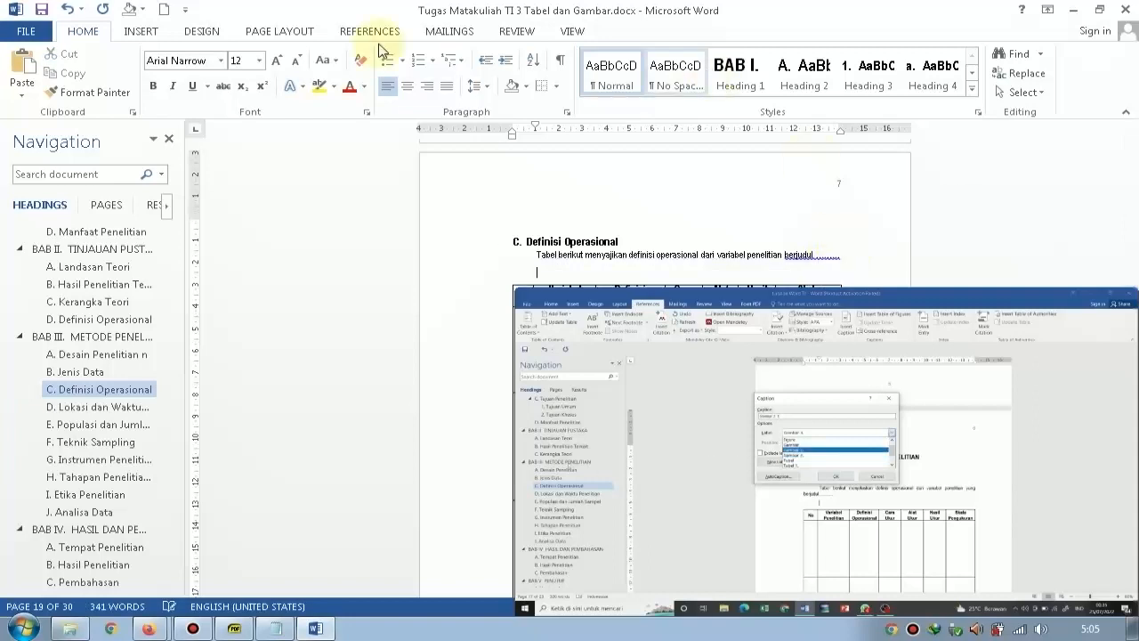
# Check in the enlarged tutorial video which References command and dialog are used to caption the table.
pyautogui.click(358, 31)
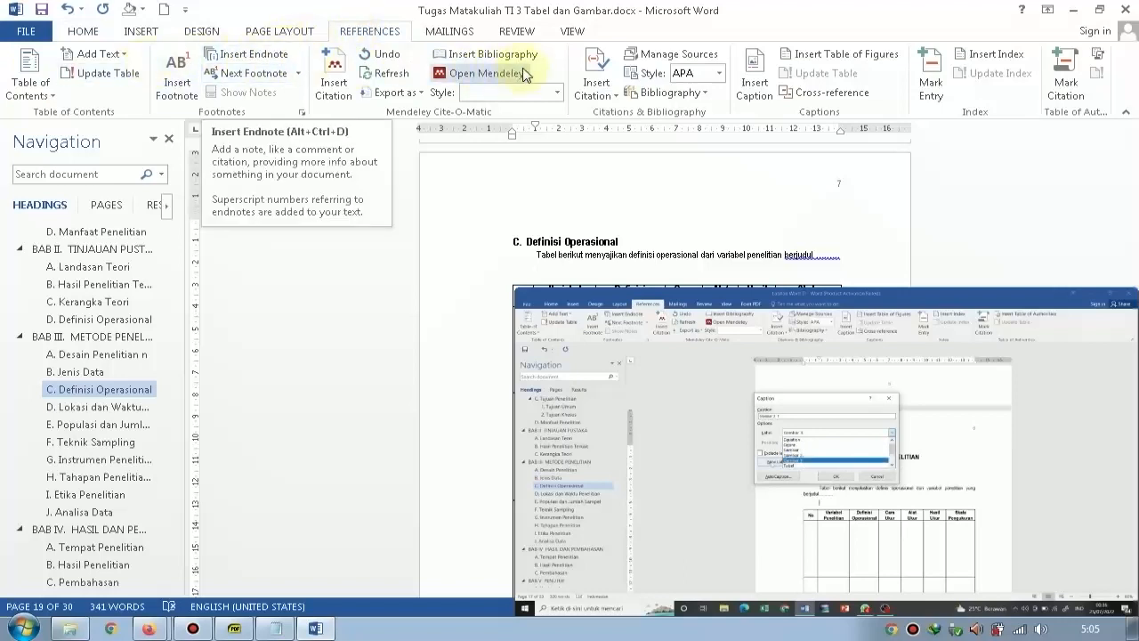
pyautogui.click(580, 85)
pyautogui.click(580, 84)
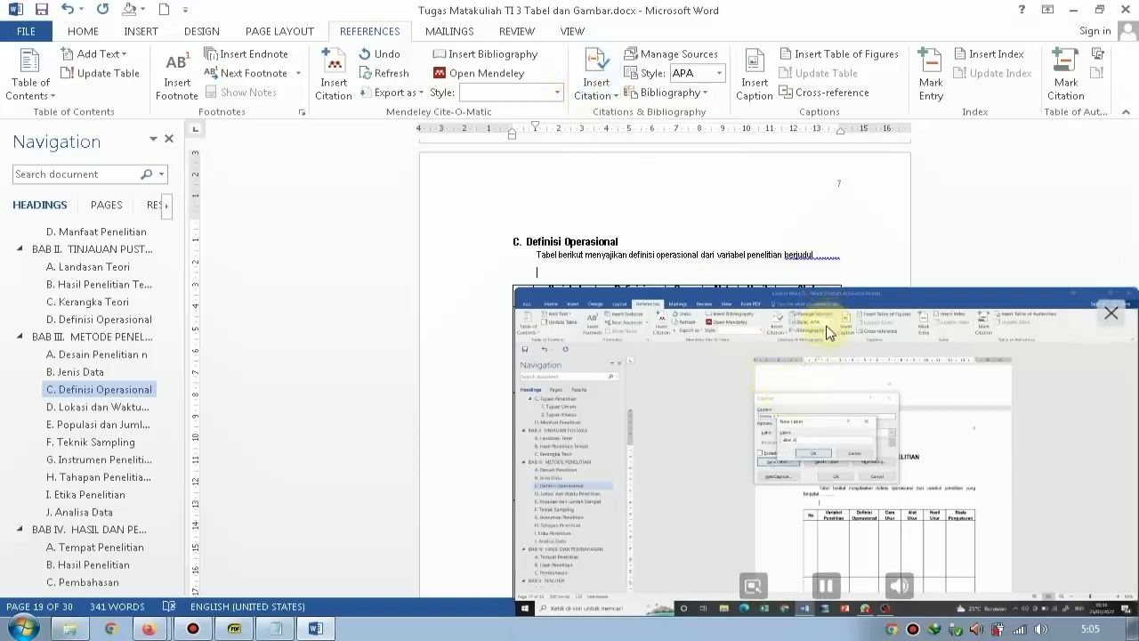
pyautogui.doubleClick(846, 449)
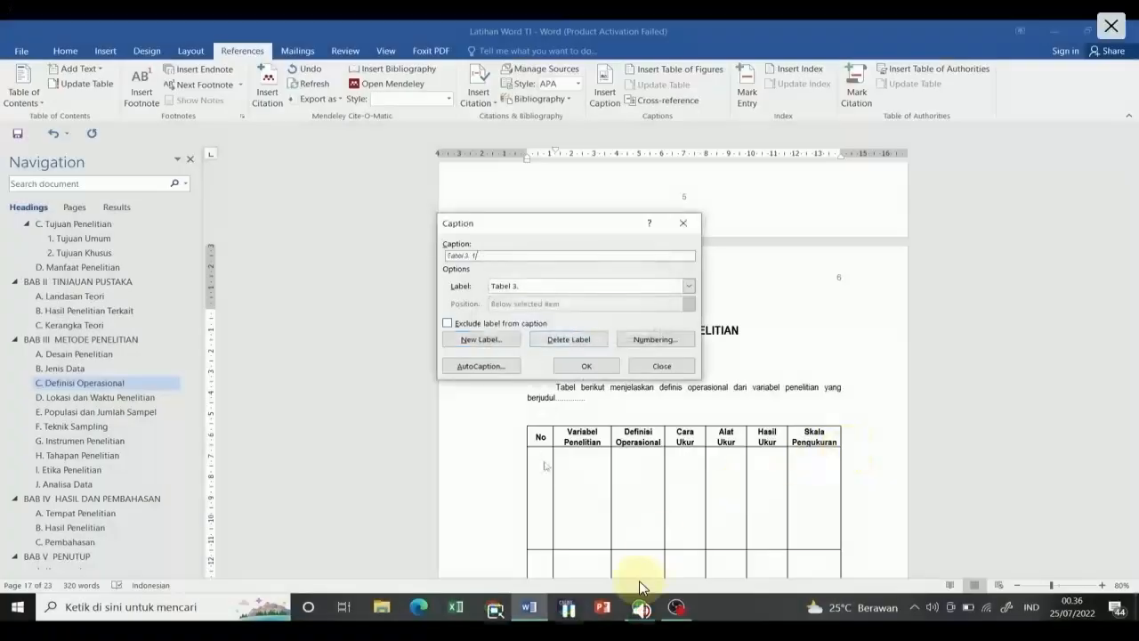
pyautogui.doubleClick(677, 519)
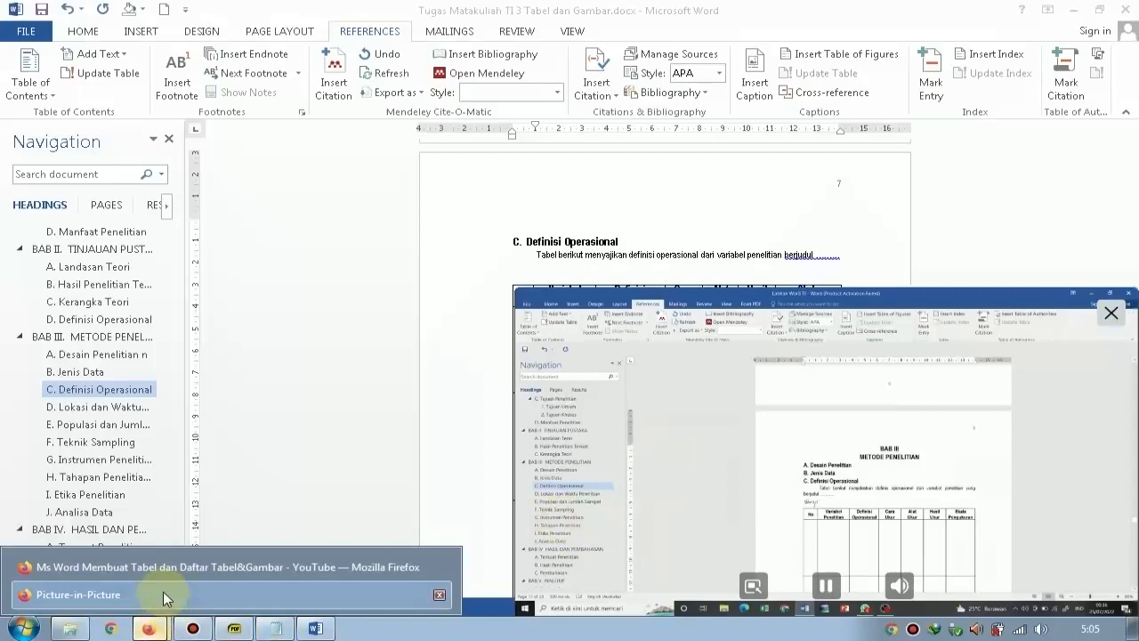
# Rewind the YouTube tutorial and review how the Caption dialog and a new label are used for the table.
pyautogui.click(762, 591)
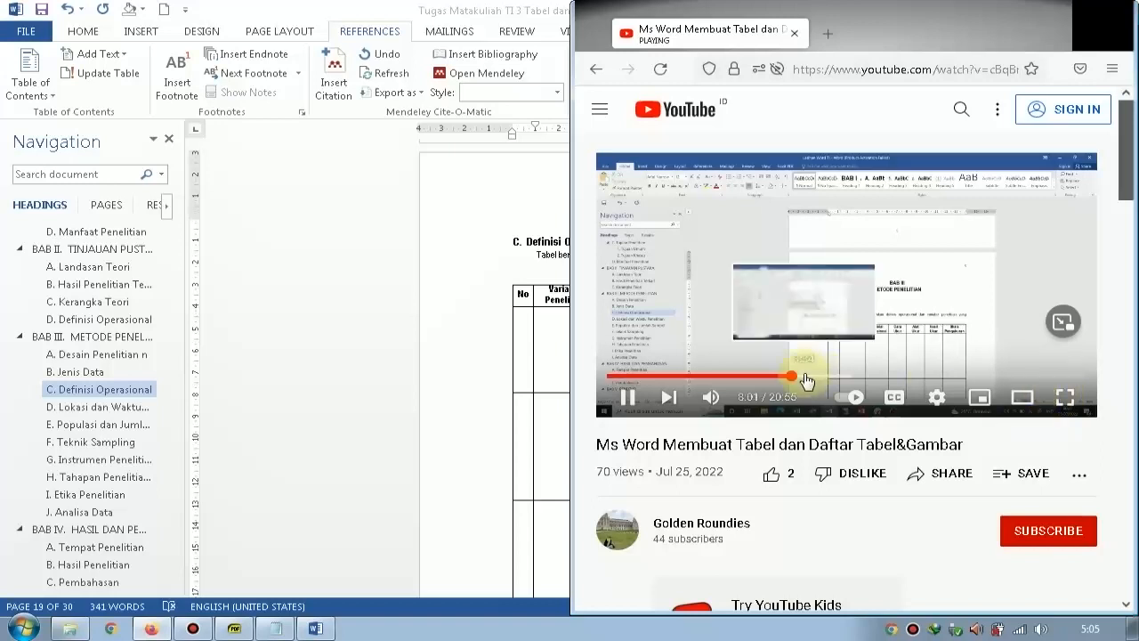
pyautogui.click(1070, 335)
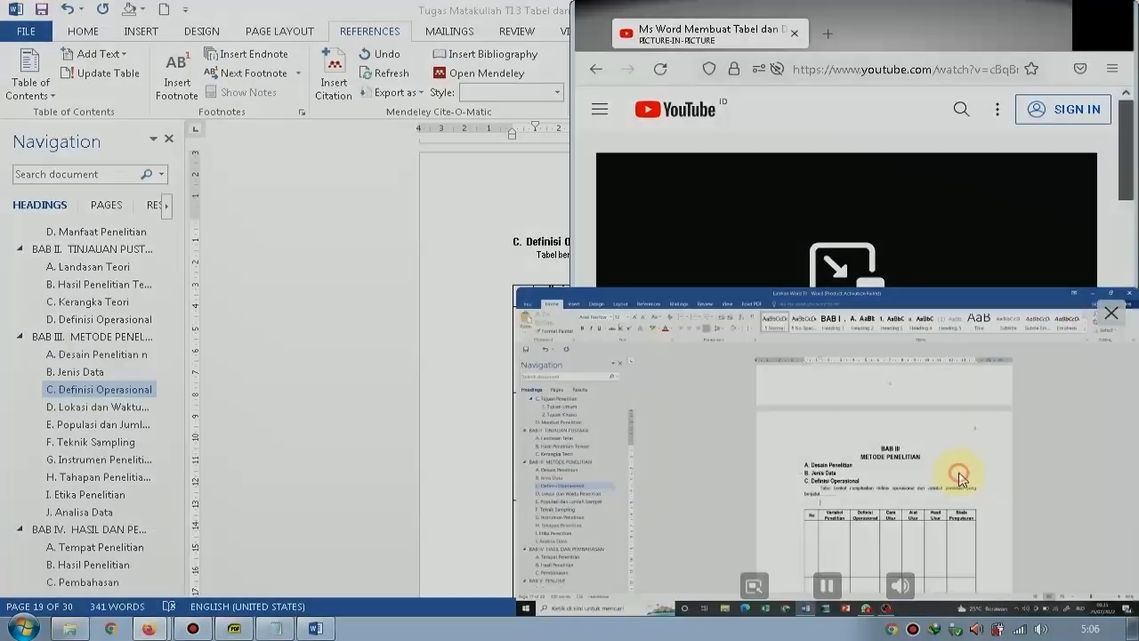
pyautogui.doubleClick(959, 472)
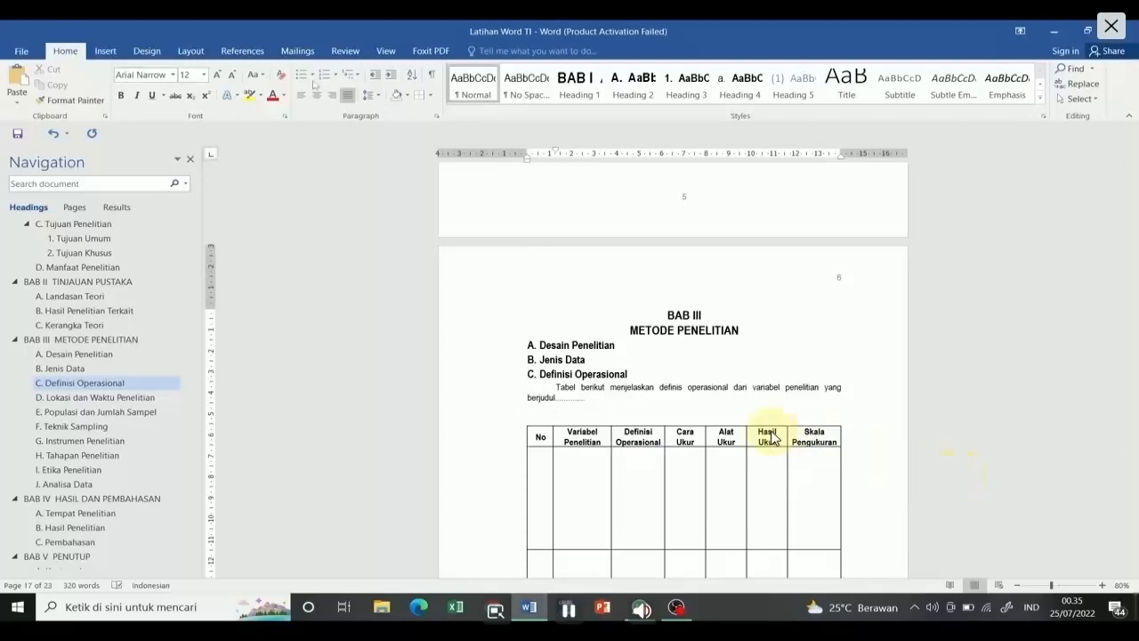
pyautogui.click(242, 50)
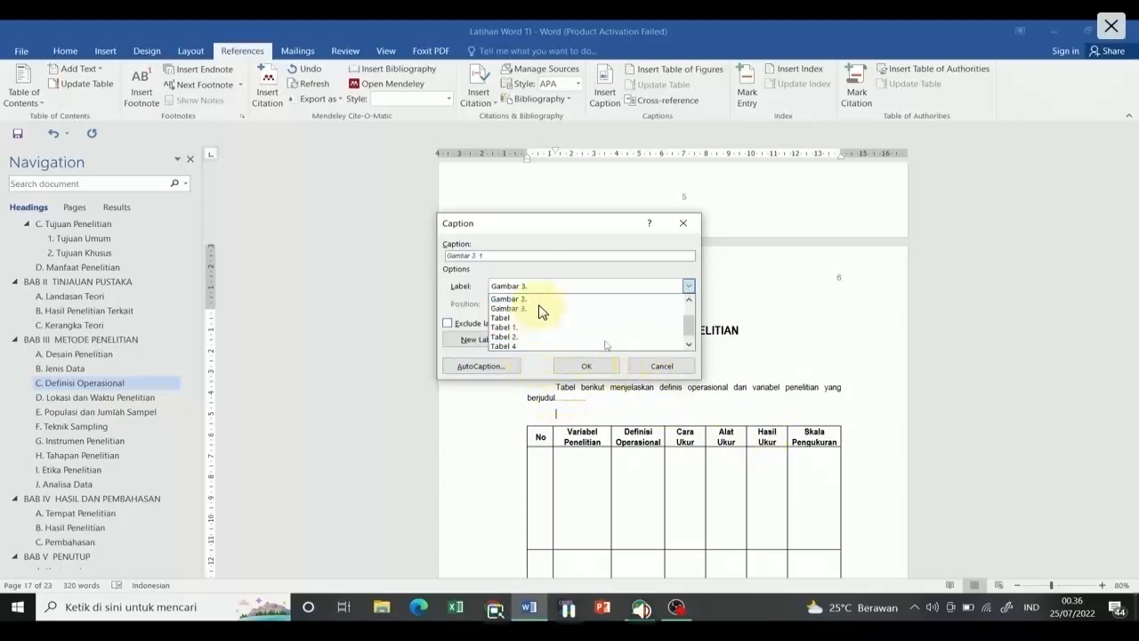
pyautogui.doubleClick(615, 419)
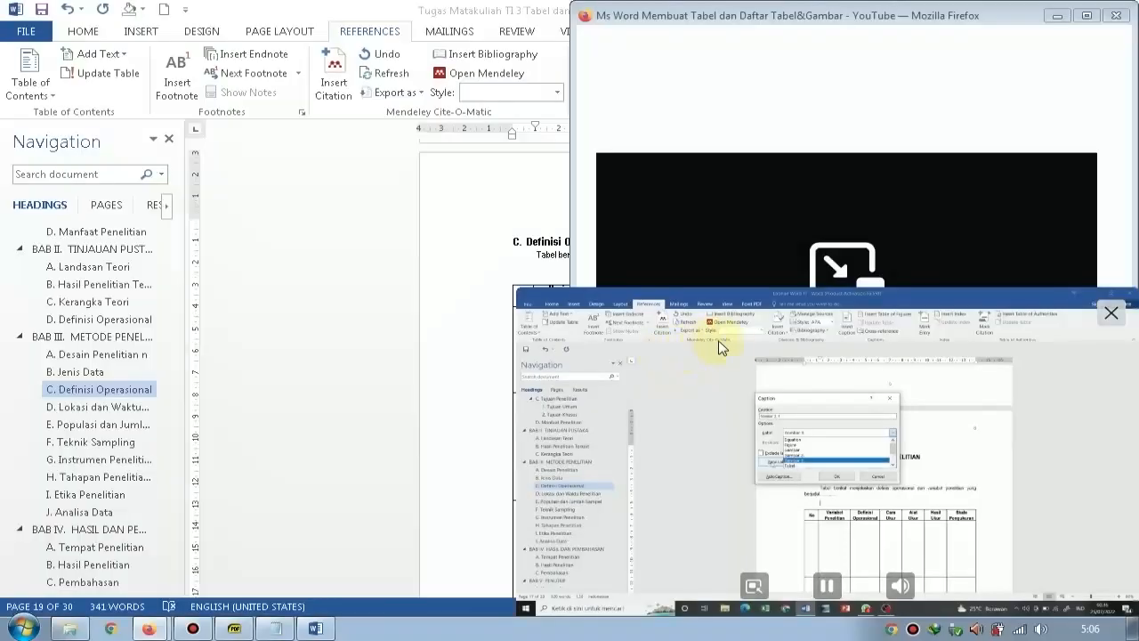
pyautogui.click(830, 583)
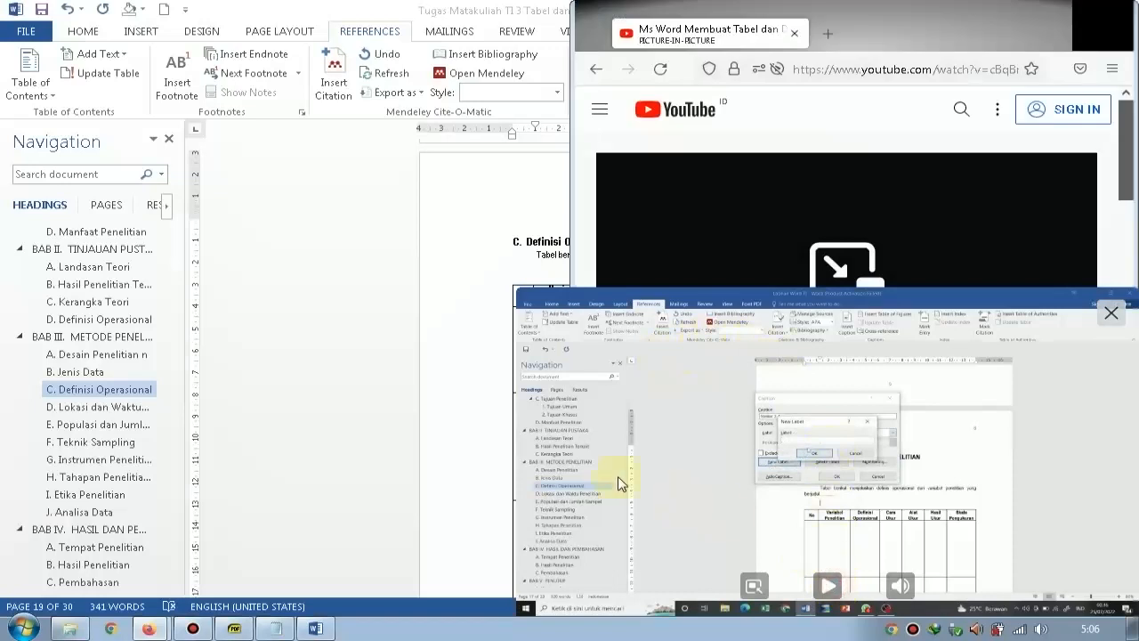
pyautogui.click(437, 448)
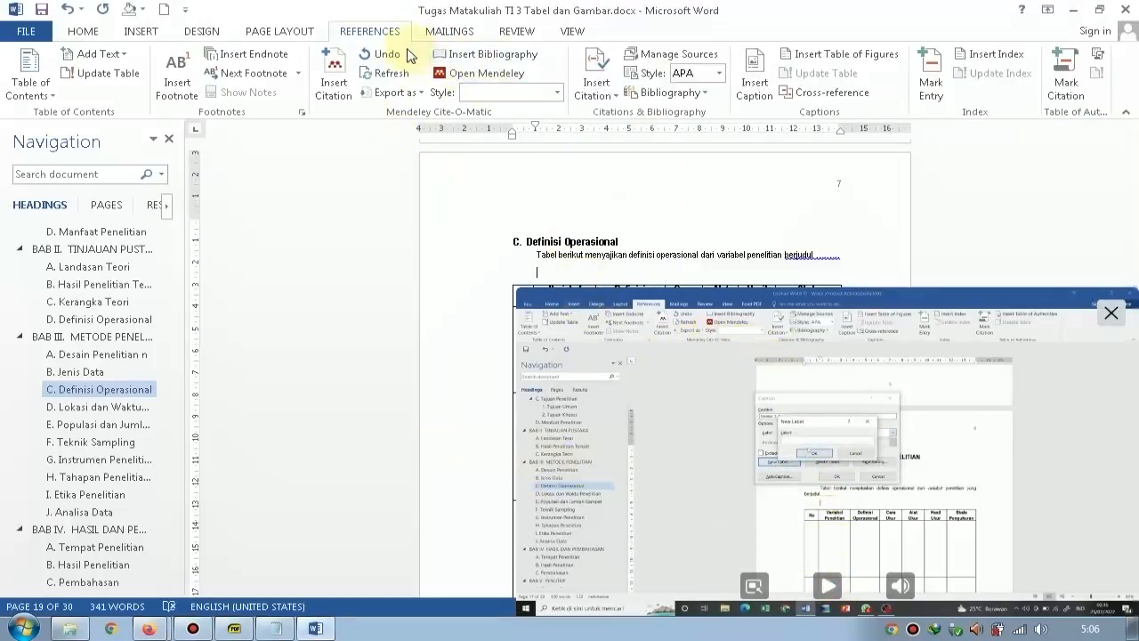
pyautogui.click(615, 92)
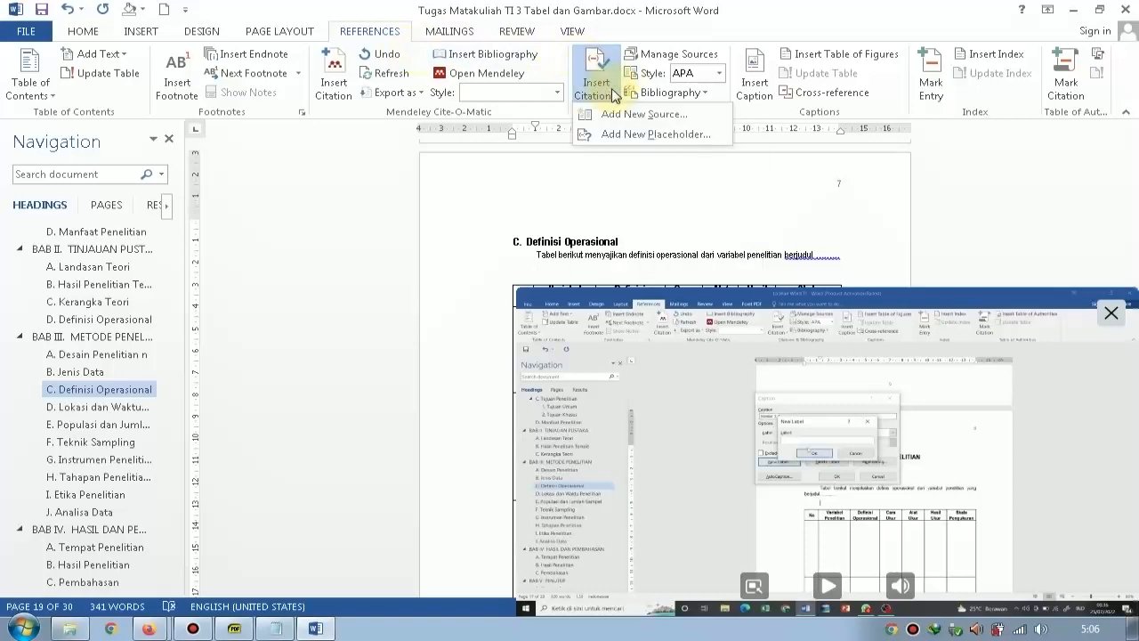
pyautogui.doubleClick(777, 405)
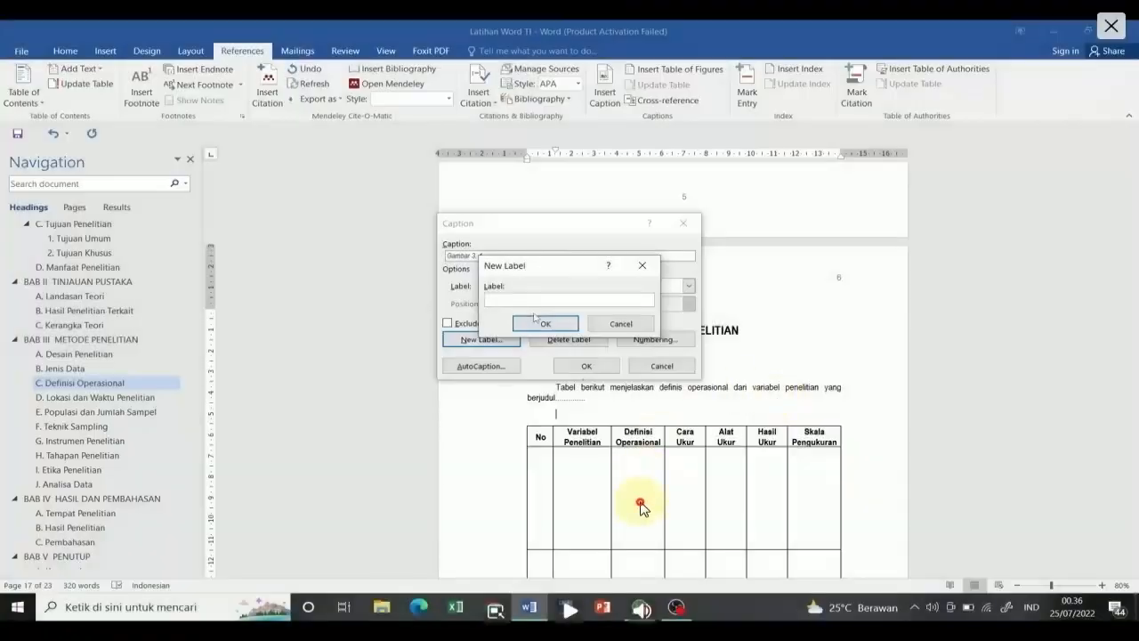
pyautogui.doubleClick(641, 505)
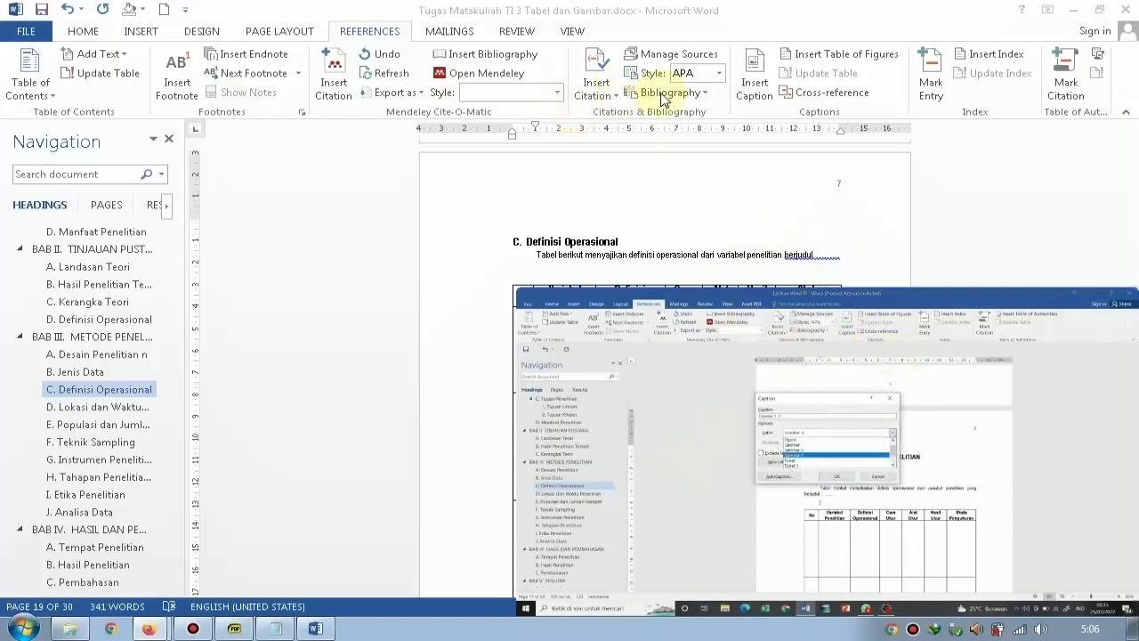
# Start a caption for the Definisi Operasional table and choose Table as its label.
pyautogui.click(759, 93)
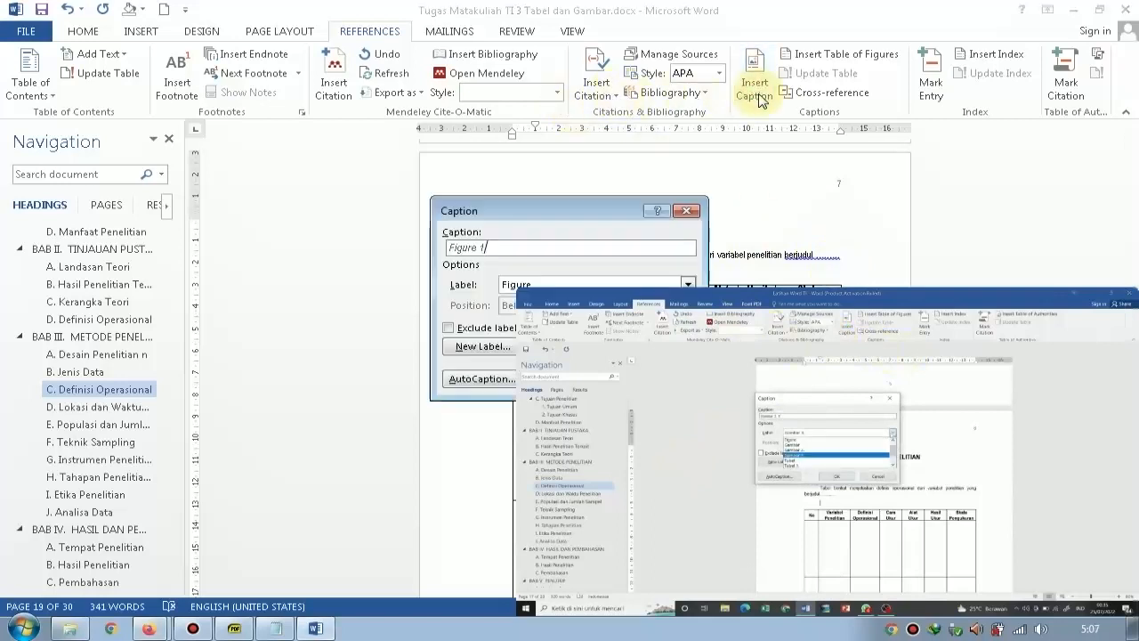
pyautogui.moveTo(584, 205); pyautogui.dragTo(313, 170)
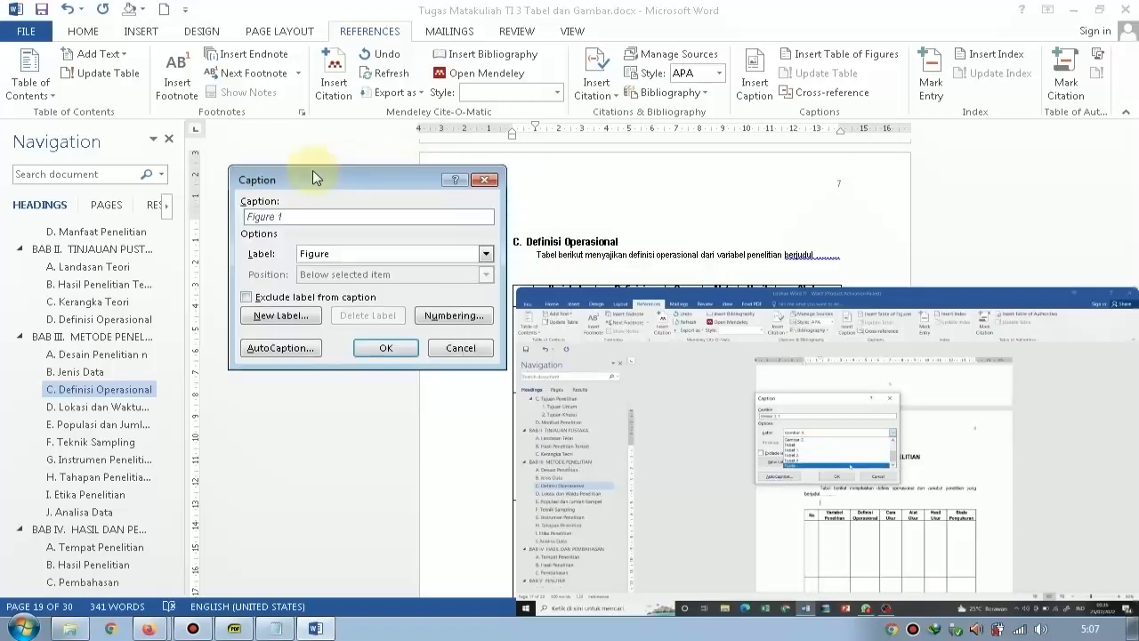
pyautogui.click(377, 253)
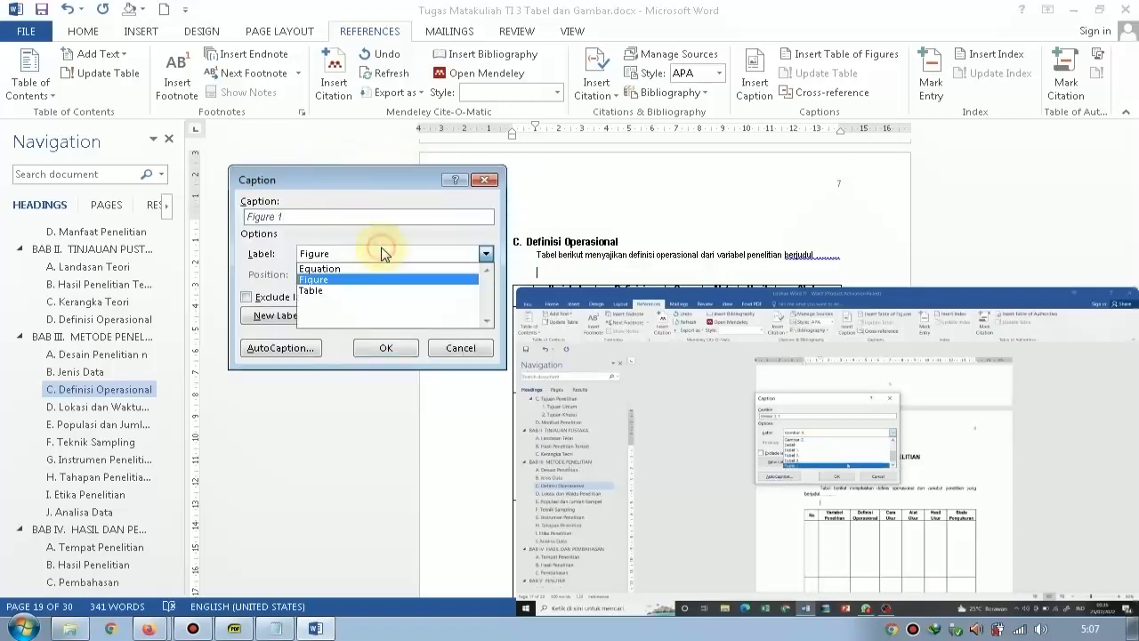
pyautogui.click(378, 291)
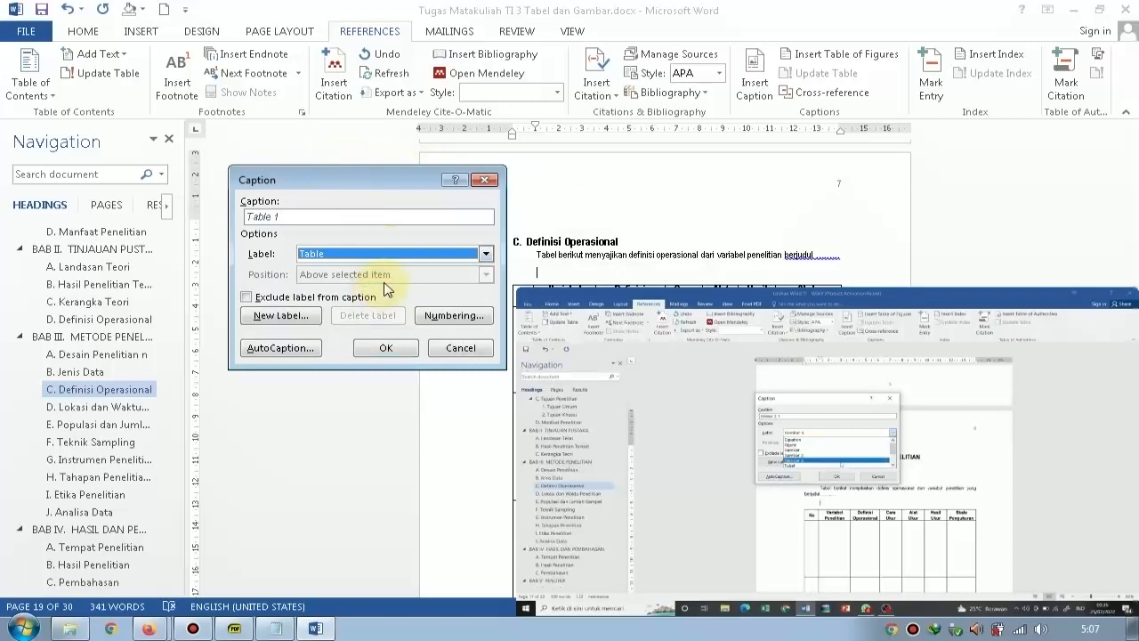
# Create a new caption label "Tabel 3." and insert the caption above the Definisi Operasional table.
pyautogui.click(319, 321)
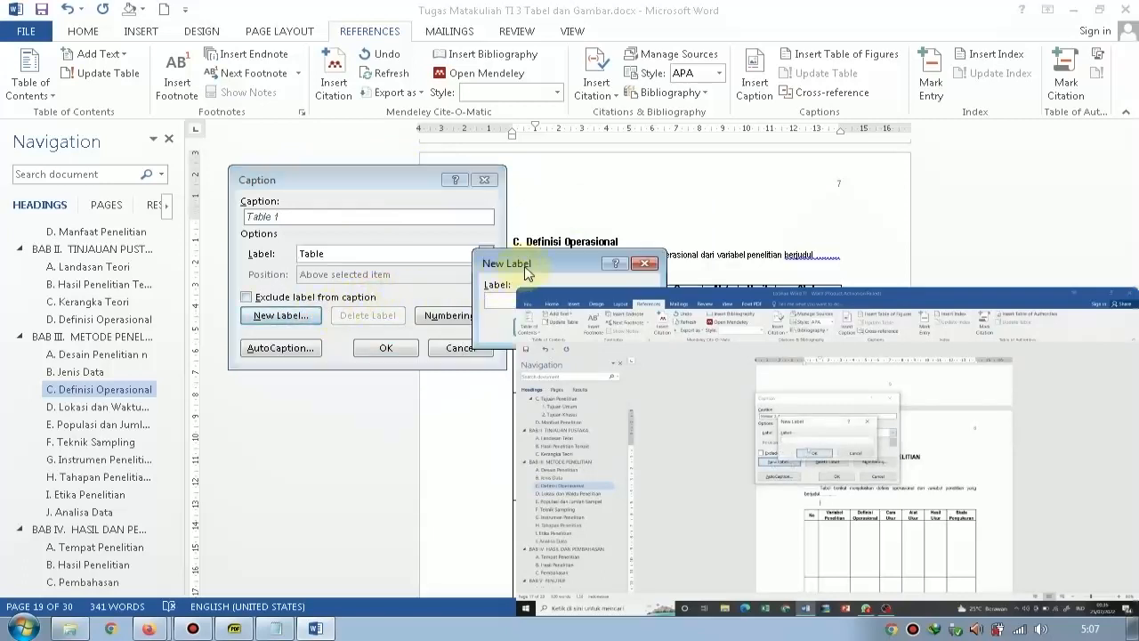
pyautogui.moveTo(529, 266); pyautogui.dragTo(380, 269)
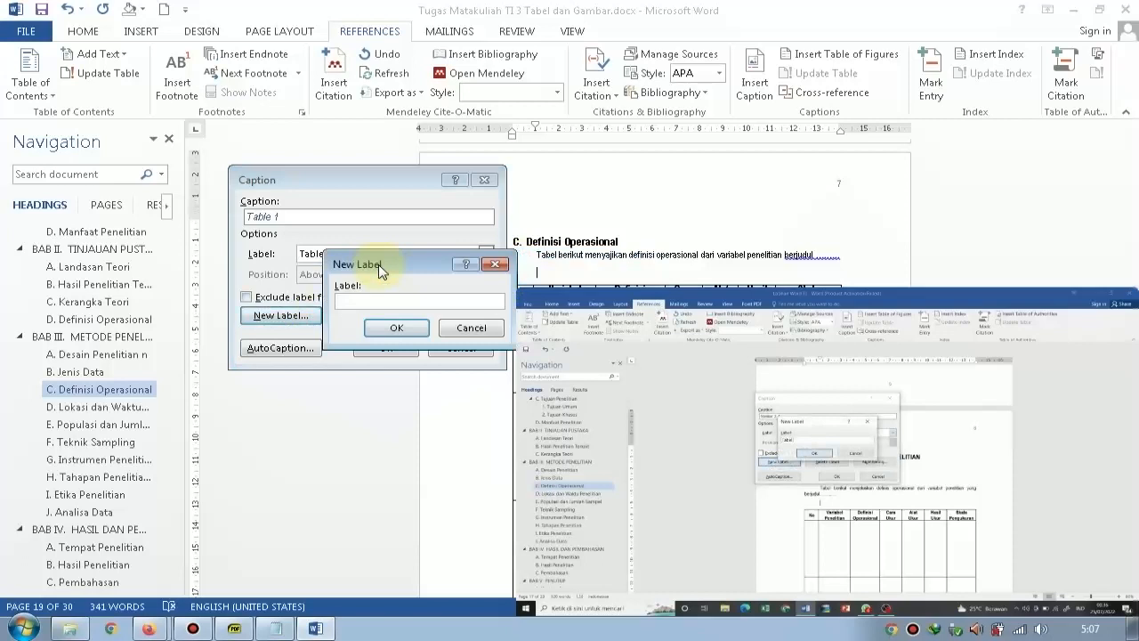
pyautogui.write('Tabel 3')
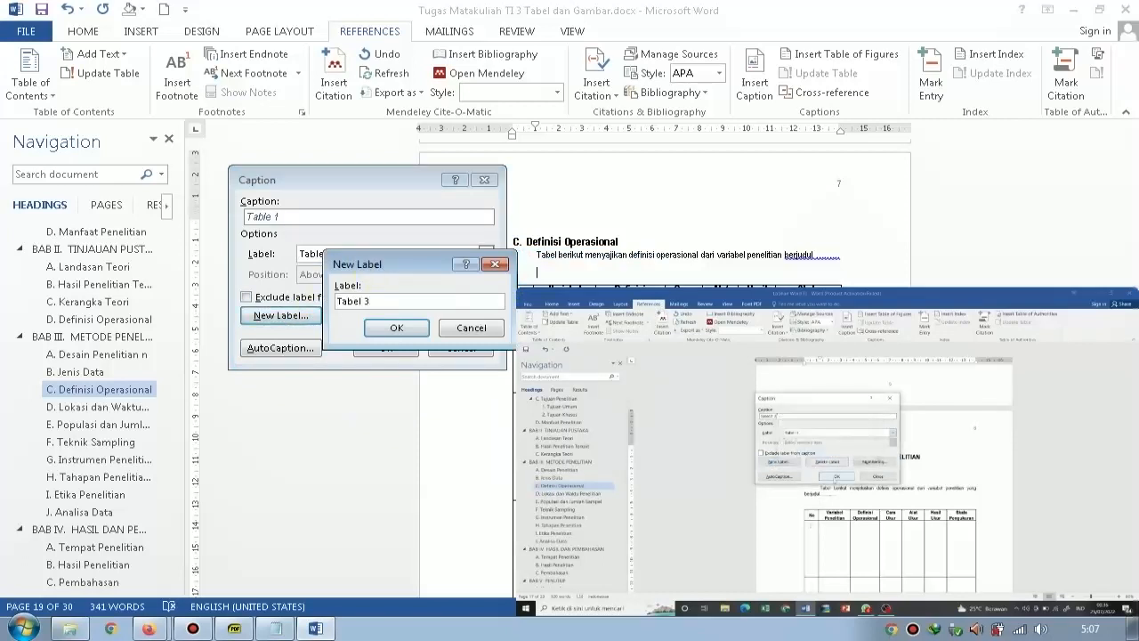
pyautogui.write('.')
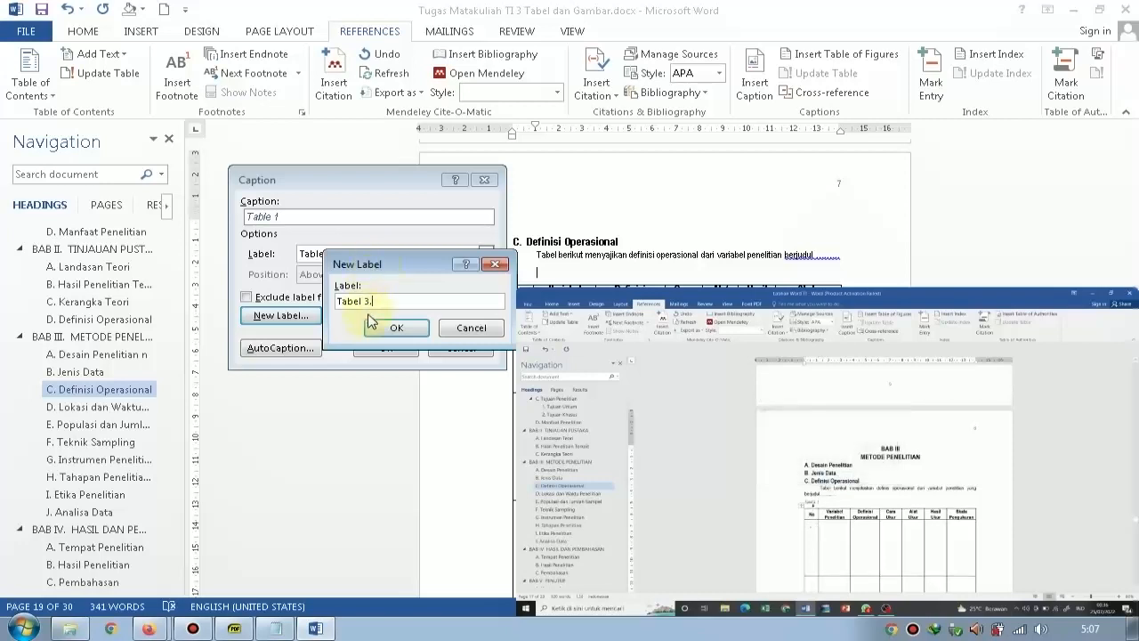
pyautogui.click(396, 328)
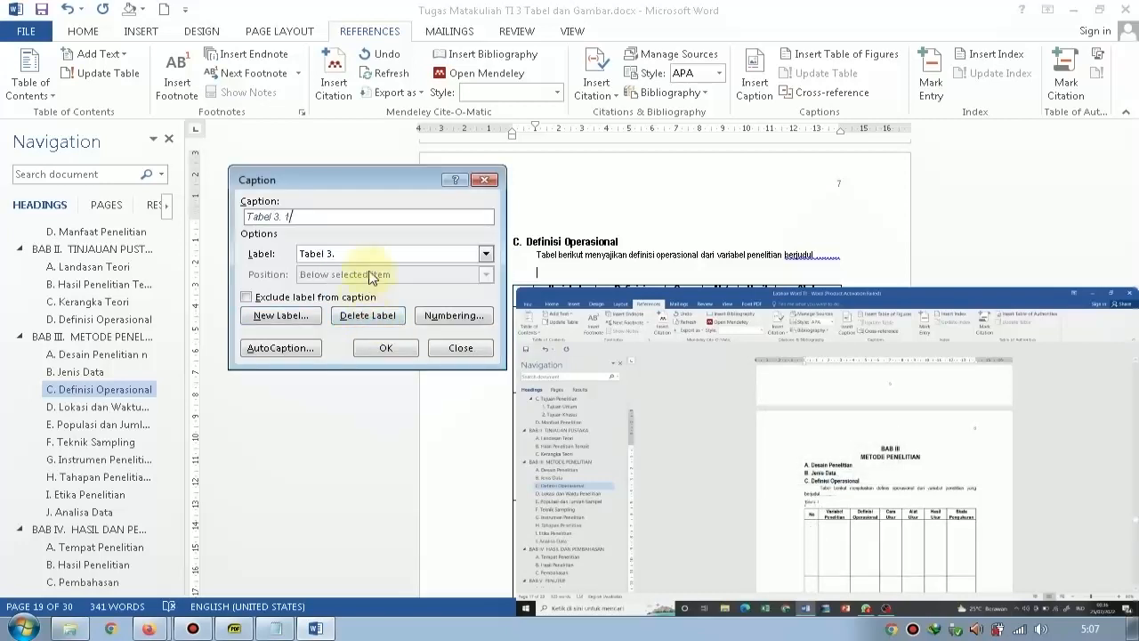
pyautogui.click(367, 350)
pyautogui.scroll(-1, 471, 303)
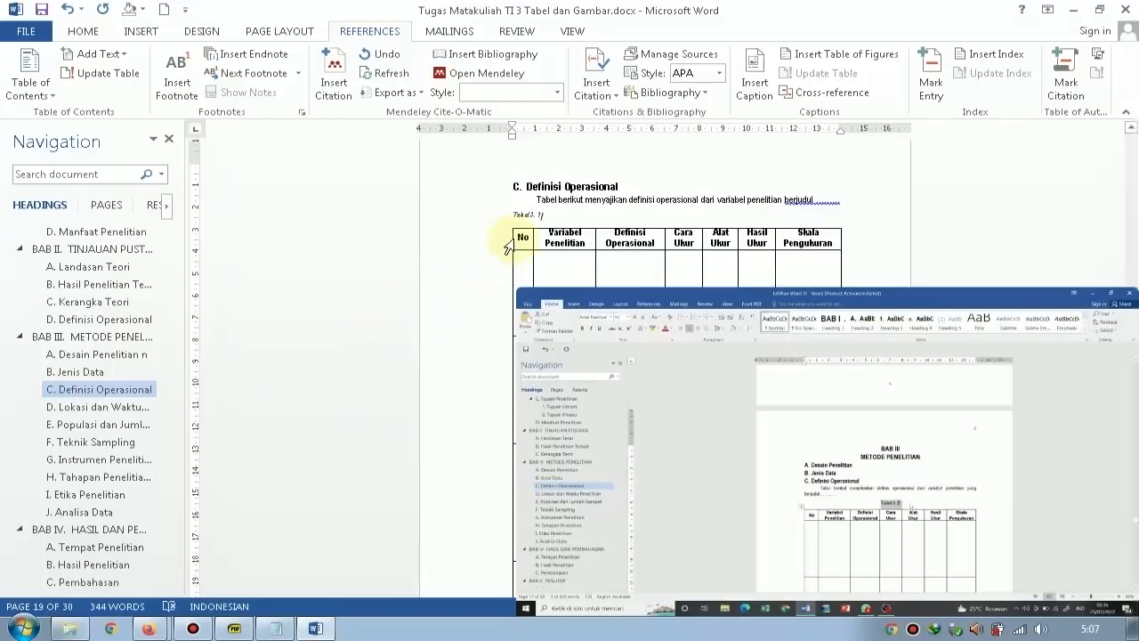
# Center the Tabel 3. 1 caption and add the title "Definisi Operasional Penelitian" after its number.
pyautogui.click(83, 31)
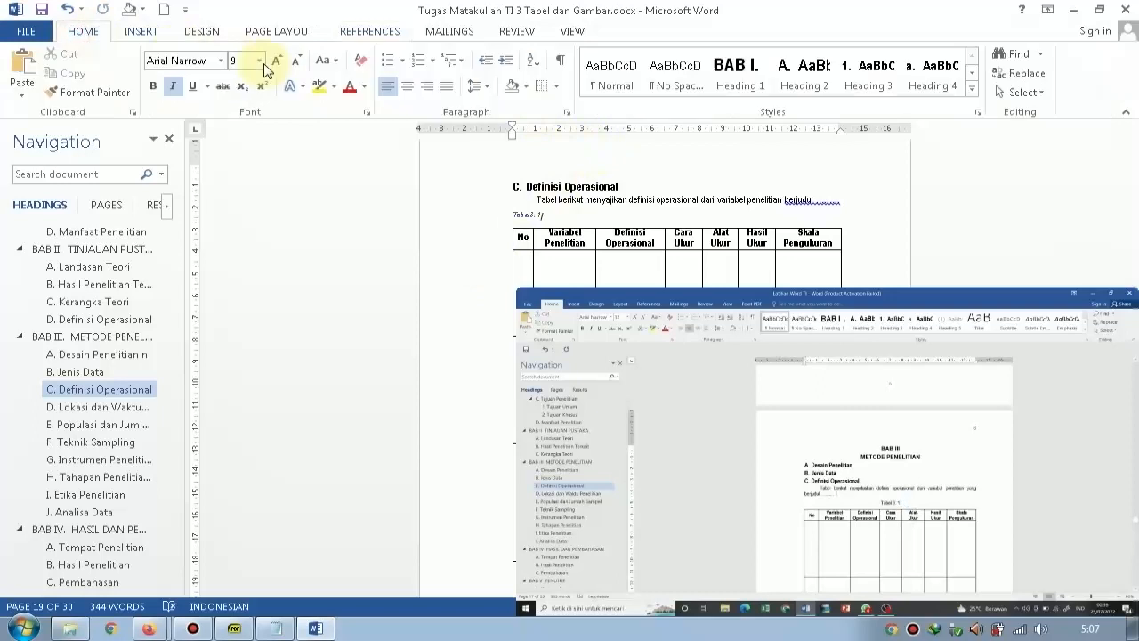
pyautogui.click(407, 85)
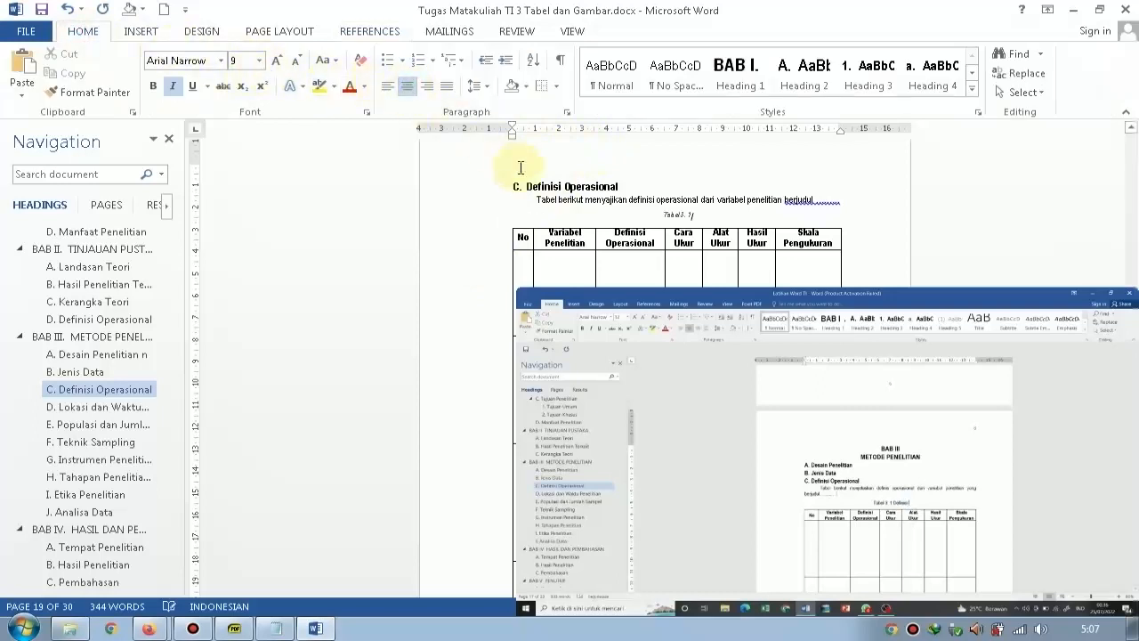
pyautogui.write('D')
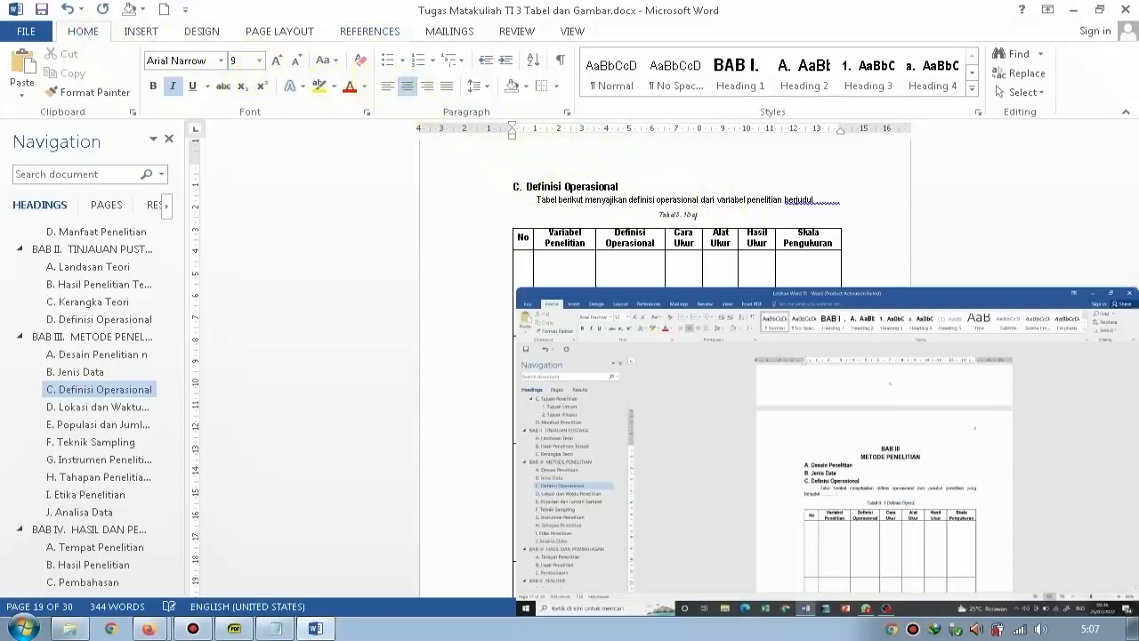
pyautogui.press('BackSpace')
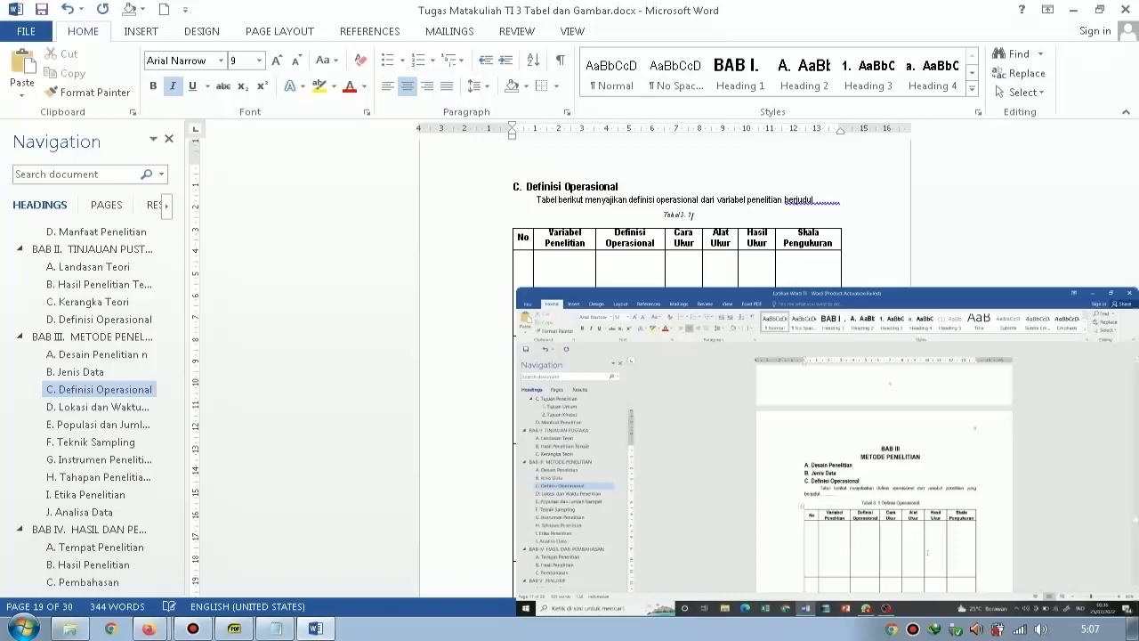
pyautogui.write('Defini')
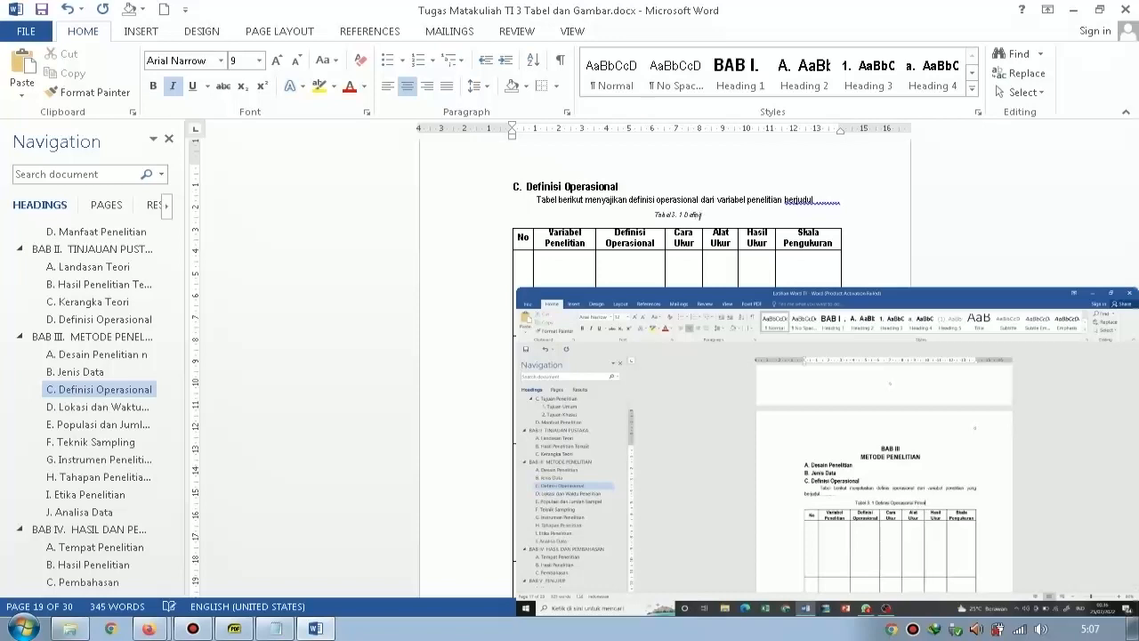
pyautogui.write('si Operasional Penelitian')
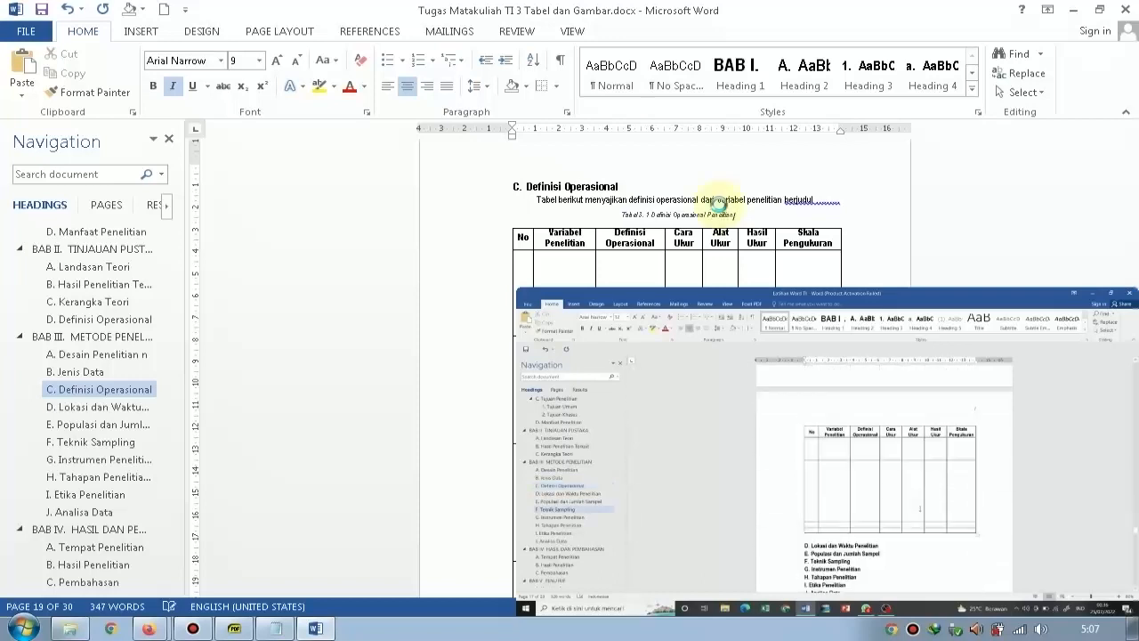
# Remove the italics from the whole Tabel 3. 1 caption and set its font size to 12.
pyautogui.hotkey('ctrl', 'shift', 'Left')
pyautogui.hotkey('ctrl', 'shift', 'Left')
pyautogui.hotkey('ctrl', 'shift', 'Left')
pyautogui.hotkey('ctrl', 'shift', 'Left')
pyautogui.hotkey('ctrl', 'shift', 'Left')
pyautogui.hotkey('ctrl', 'shift', 'Left')
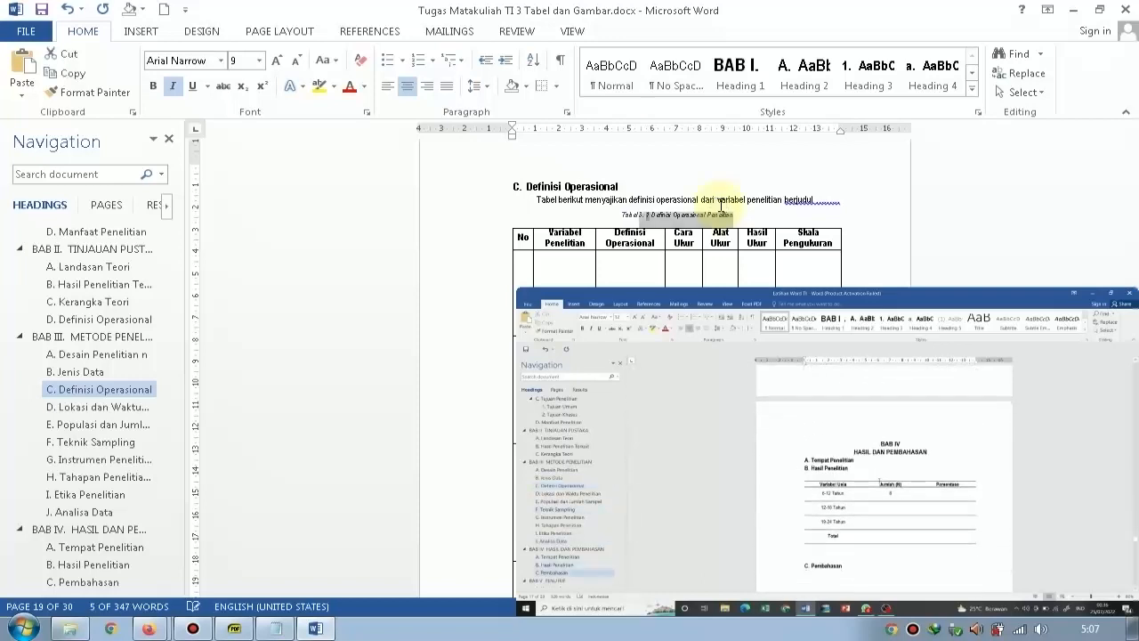
pyautogui.click(178, 87)
pyautogui.click(252, 59)
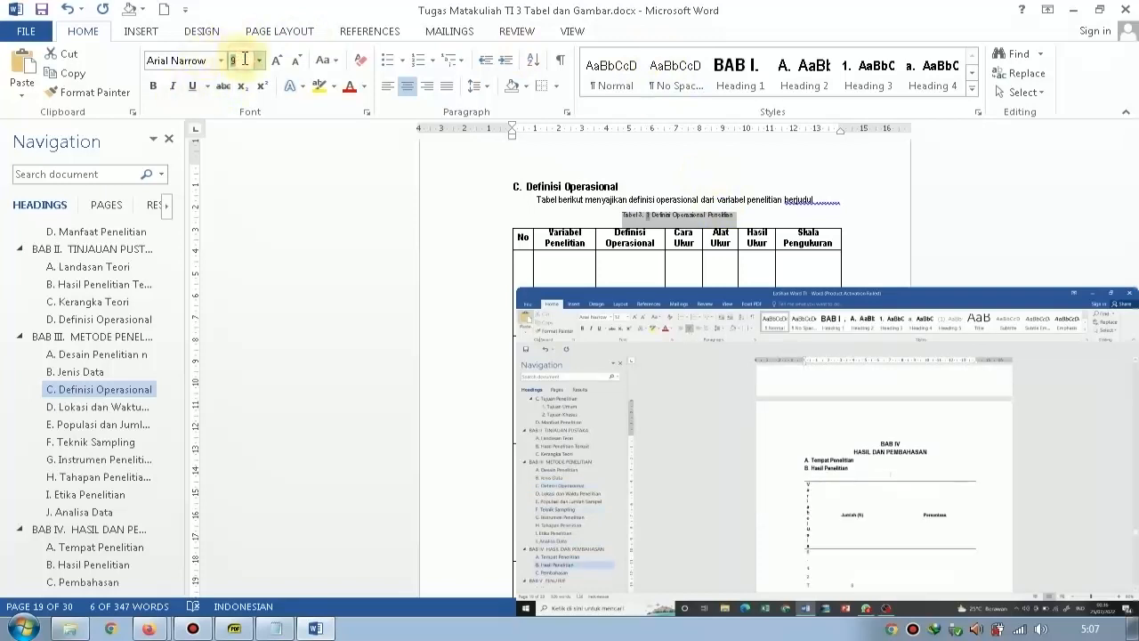
pyautogui.write('12')
pyautogui.press('Return')
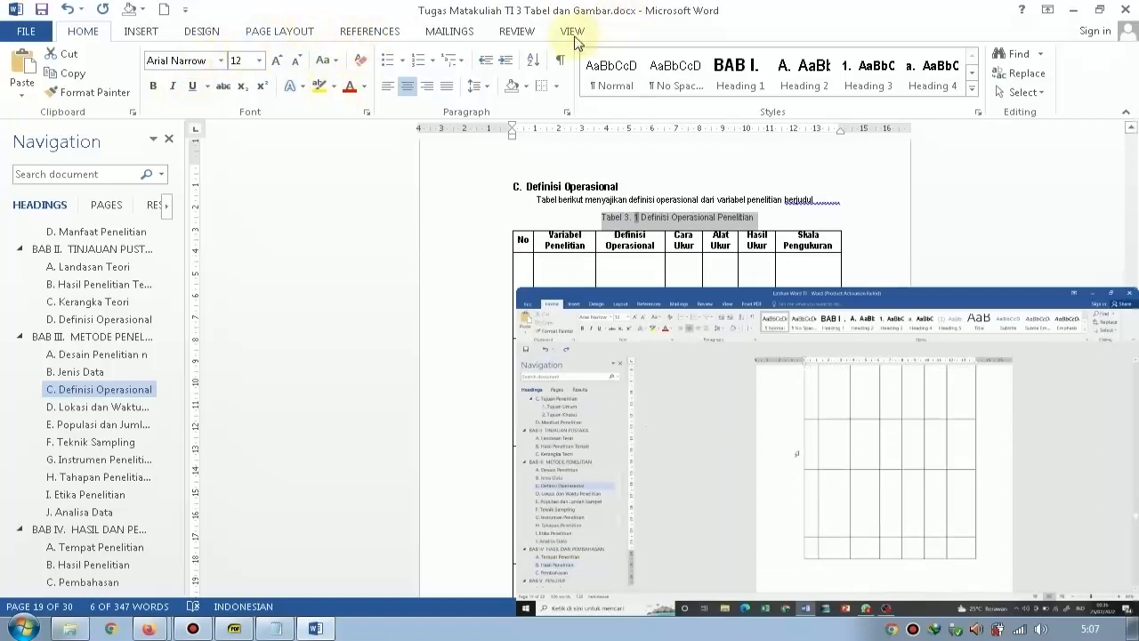
pyautogui.click(302, 36)
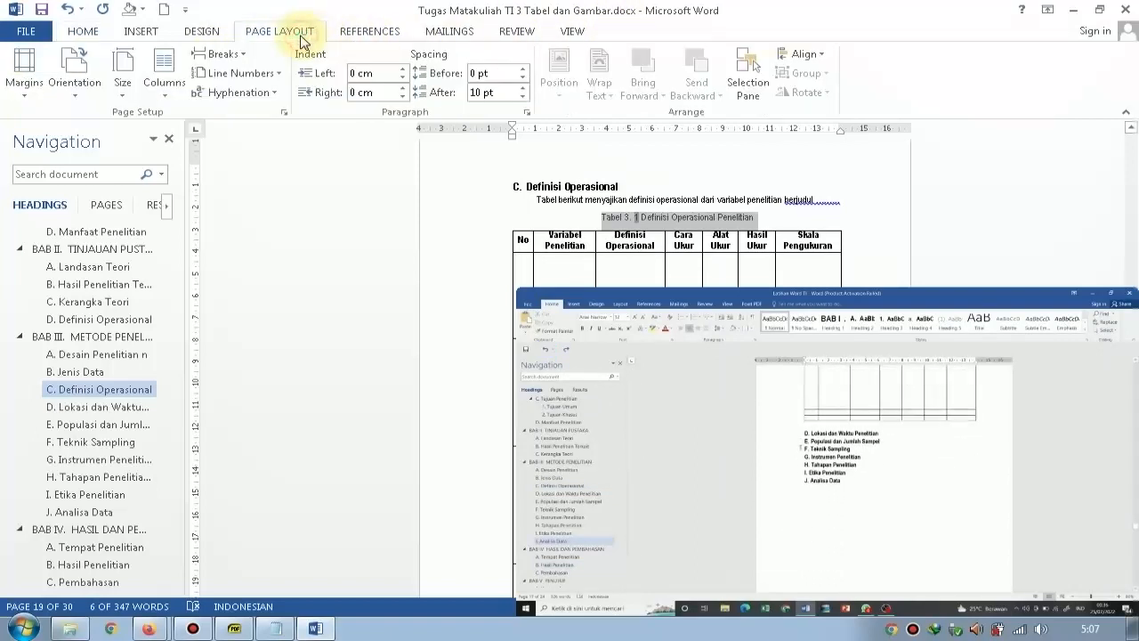
pyautogui.click(351, 30)
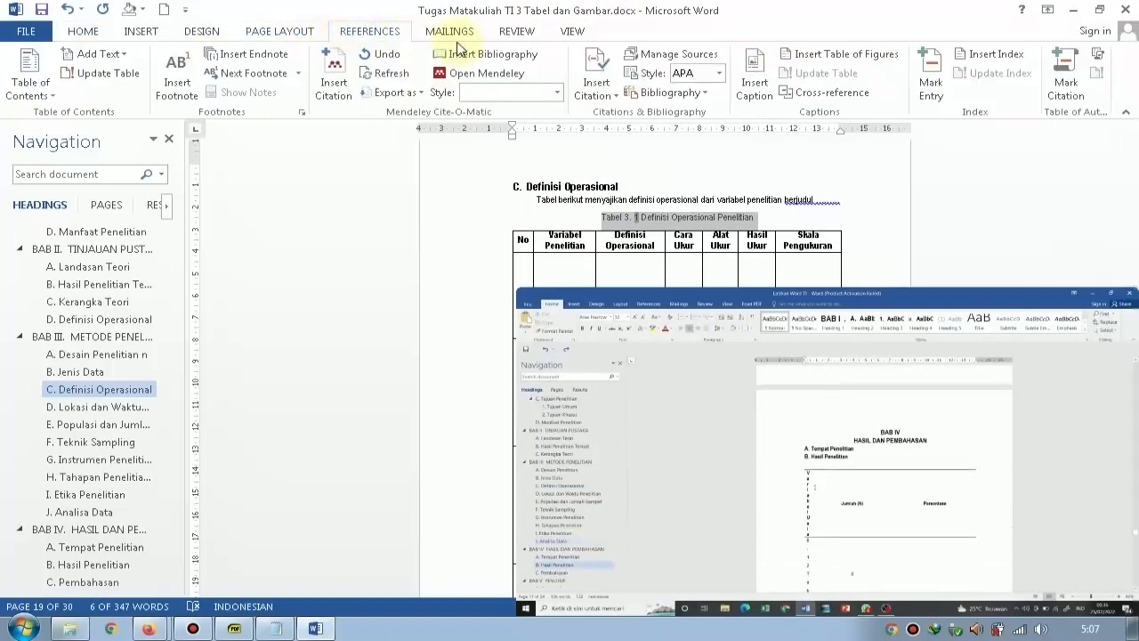
pyautogui.click(753, 86)
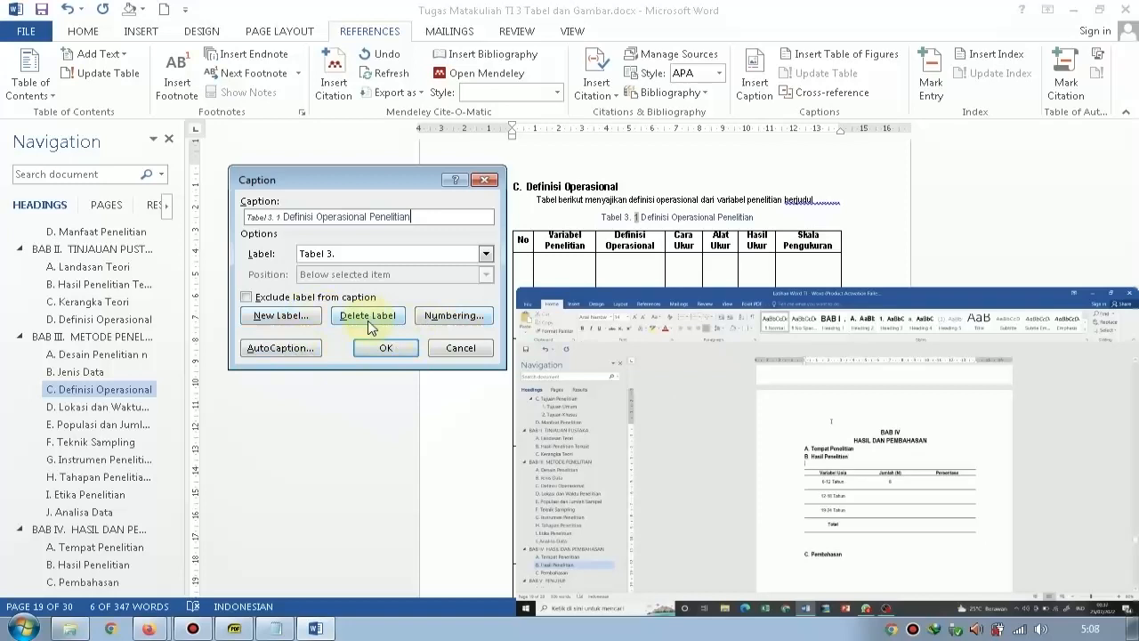
pyautogui.click(377, 256)
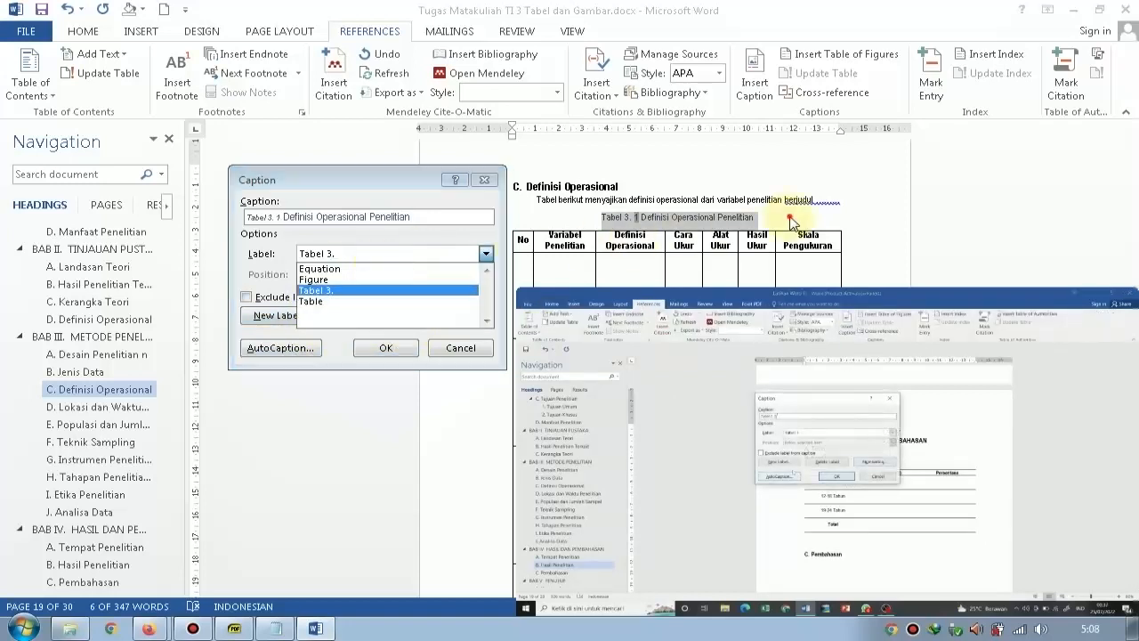
pyautogui.click(460, 347)
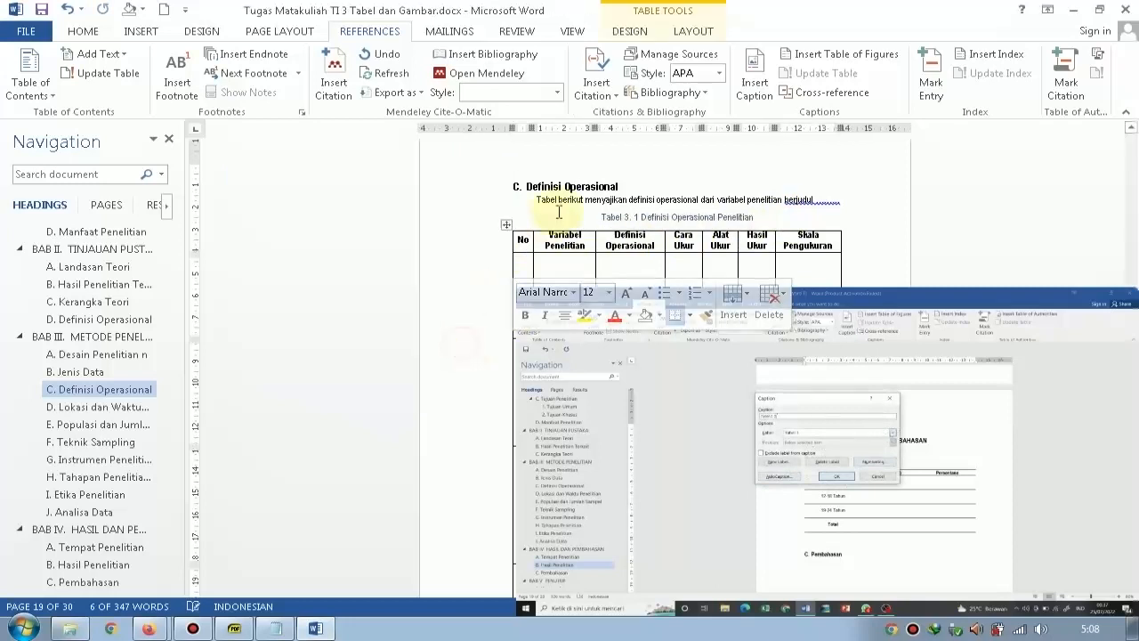
# Add an empty line between the B. Hasil Penelitian heading and its table.
pyautogui.scroll(-5, 564, 209)
pyautogui.scroll(-15, 564, 209)
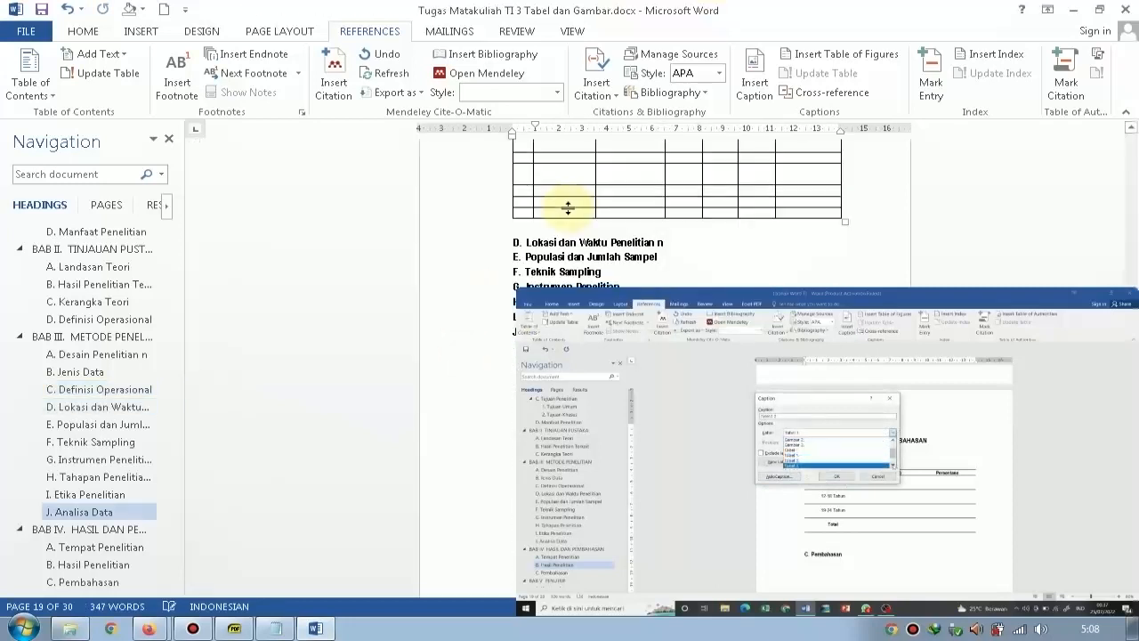
pyautogui.scroll(-5, 595, 206)
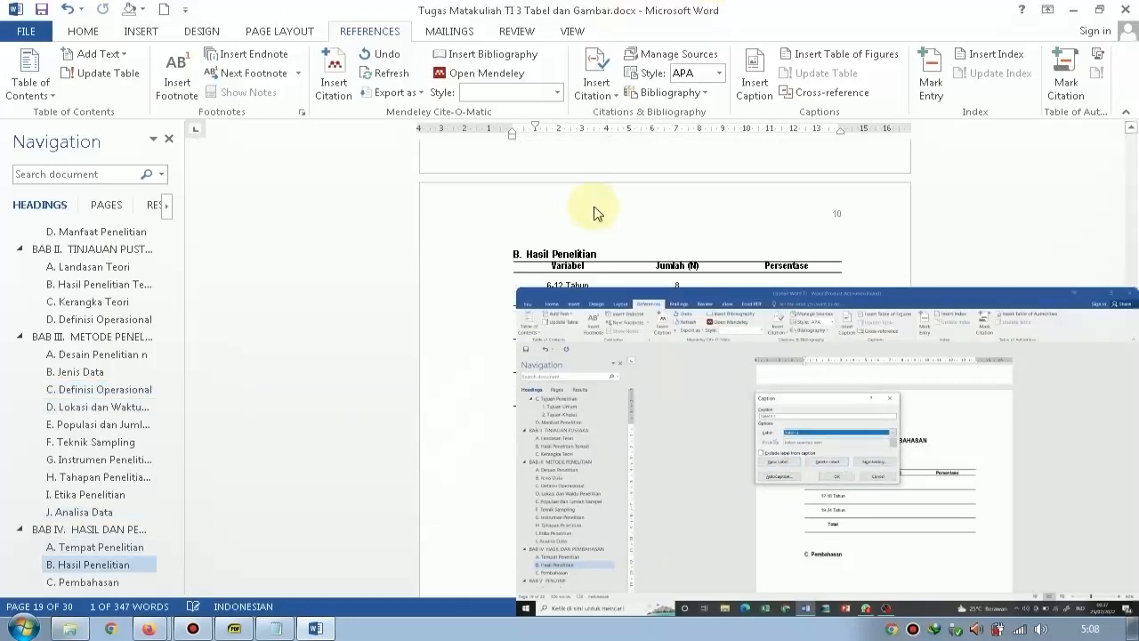
pyautogui.click(598, 225)
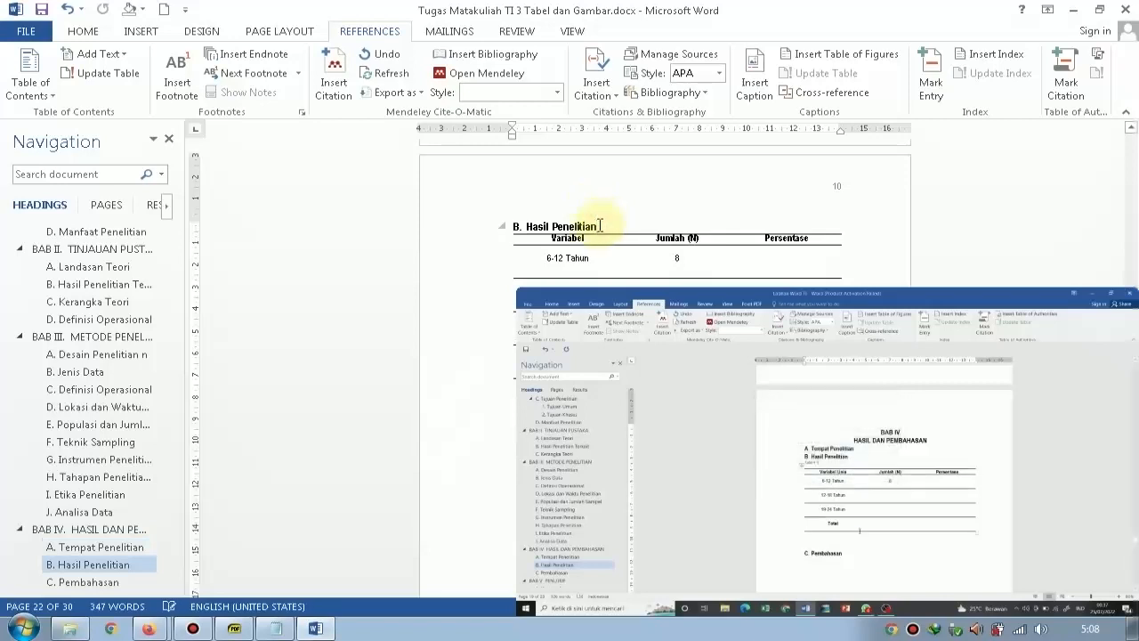
pyautogui.press('Return')
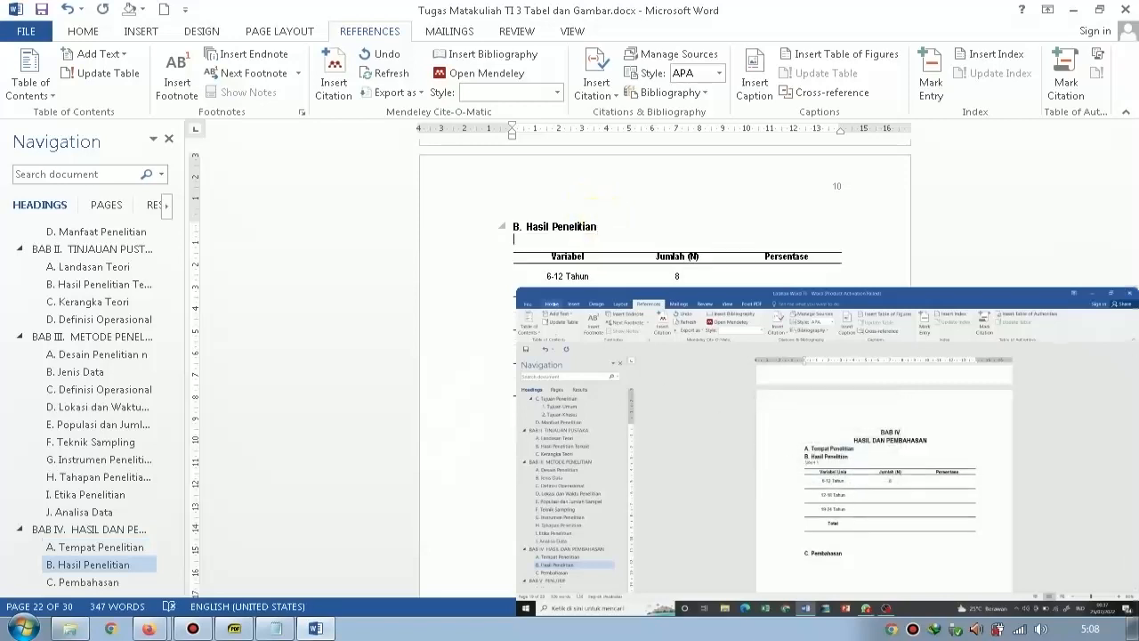
# Create a new caption label "Tabel 4." and insert the caption above the Hasil Penelitian table.
pyautogui.click(755, 82)
pyautogui.click(373, 255)
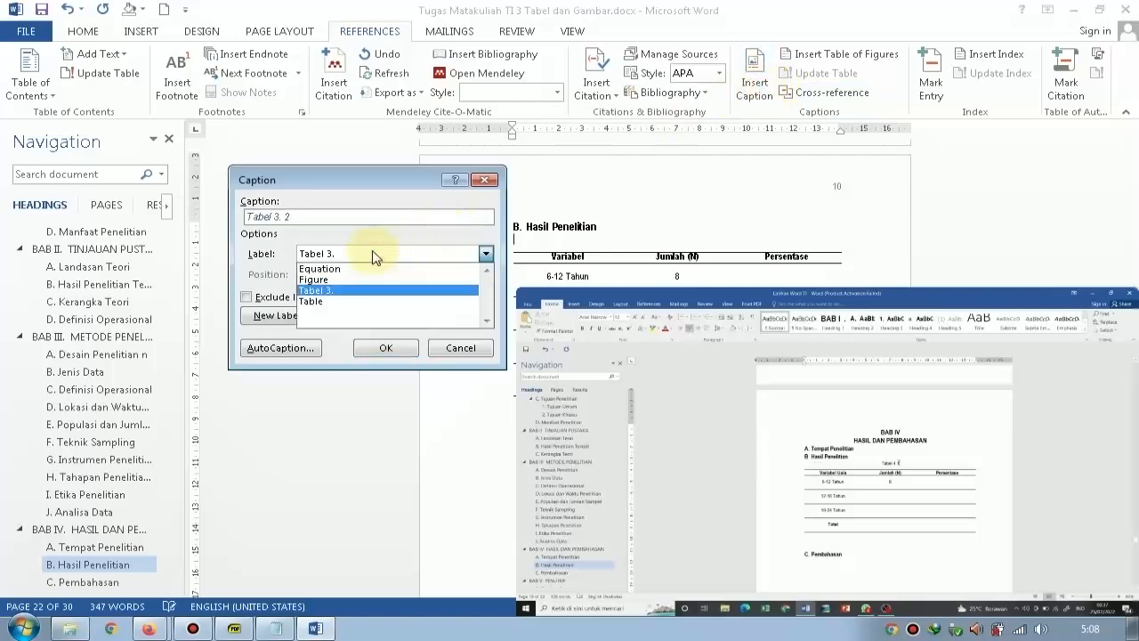
pyautogui.click(329, 348)
pyautogui.click(285, 316)
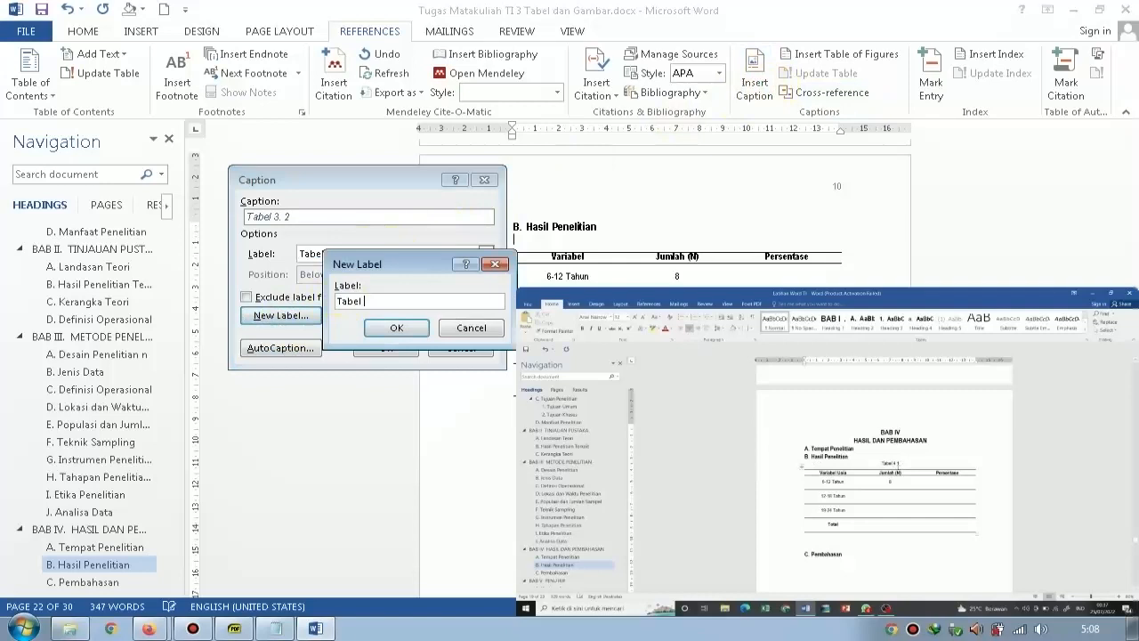
pyautogui.write('.')
pyautogui.click(388, 327)
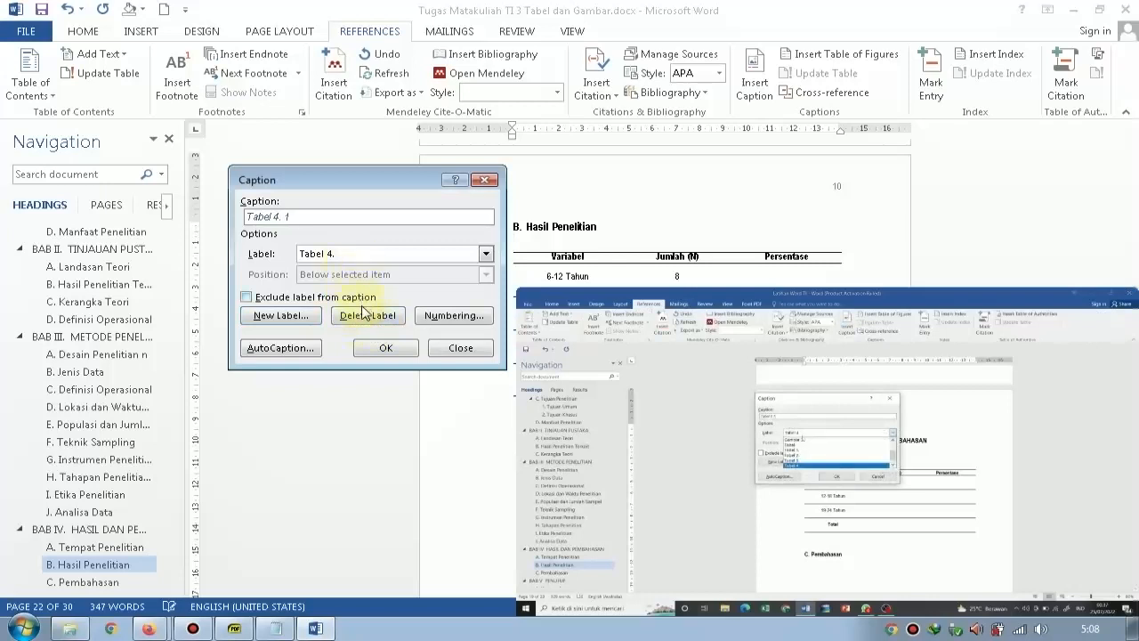
pyautogui.click(431, 320)
pyautogui.moveTo(543, 224); pyautogui.dragTo(187, 231)
pyautogui.click(236, 364)
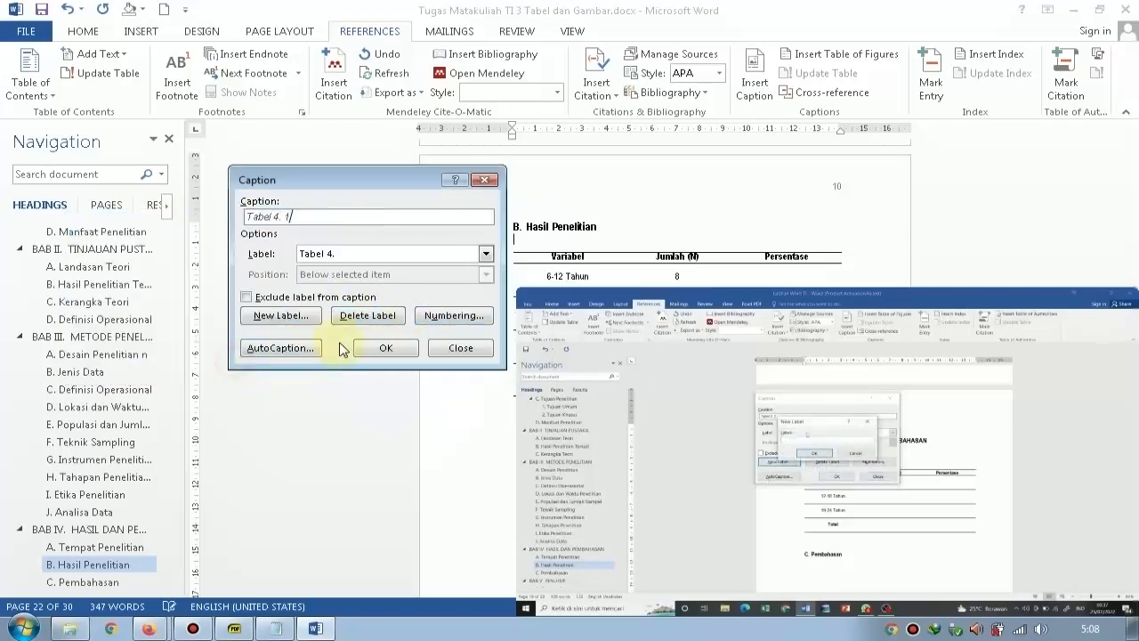
pyautogui.click(385, 348)
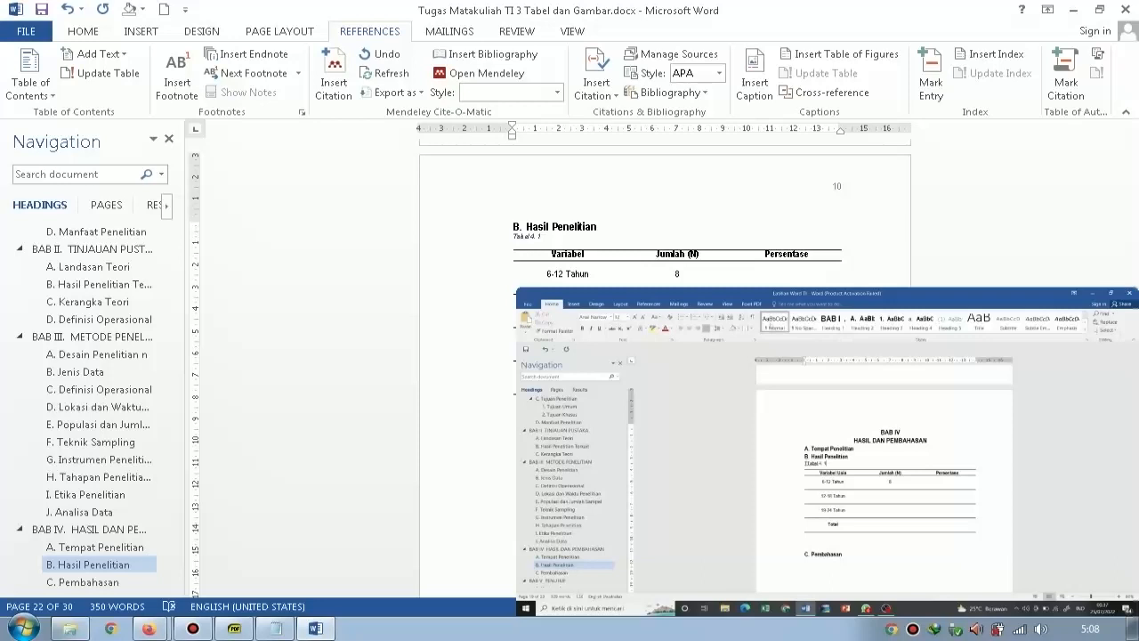
# Apply the Normal style to the Tabel 4. 1 caption.
pyautogui.click(396, 237)
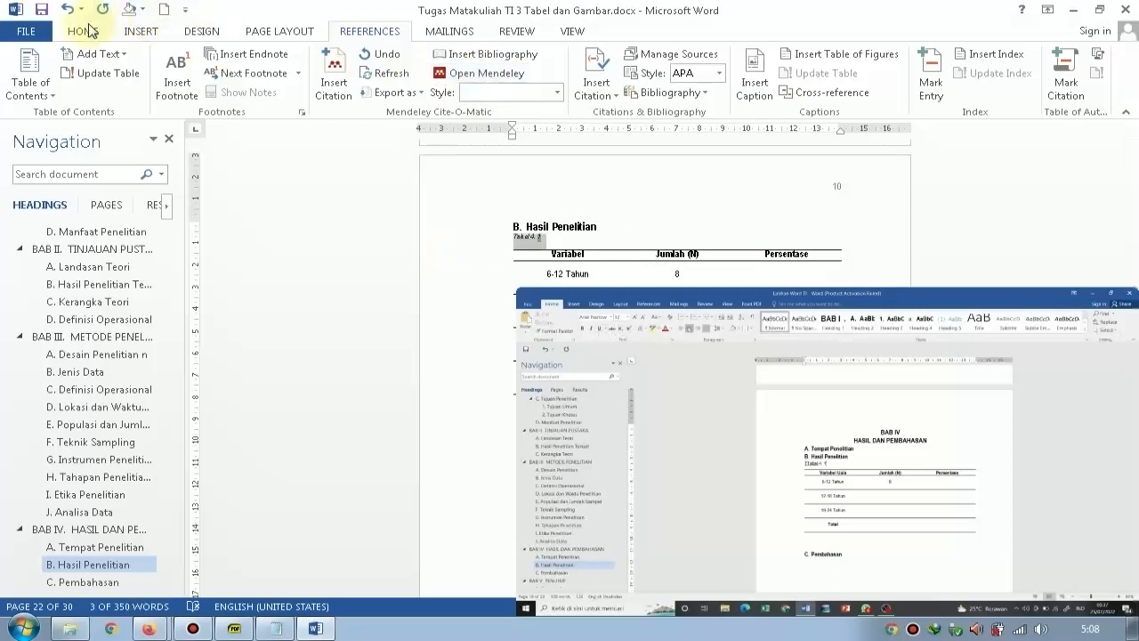
pyautogui.click(89, 31)
pyautogui.click(596, 68)
# Apply the Normal style to the Tabel 3. 1 Definisi Operasional Penelitian caption and center it.
pyautogui.click(629, 228)
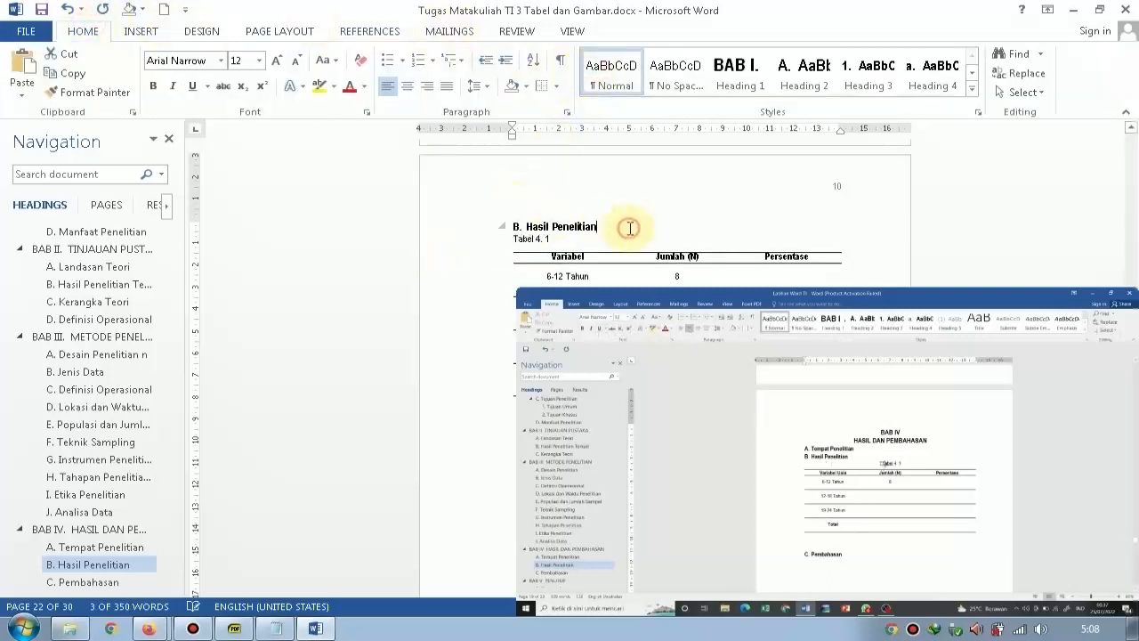
pyautogui.press('Up')
pyautogui.press('Up')
pyautogui.press('Up')
pyautogui.press('Up')
pyautogui.press('Up')
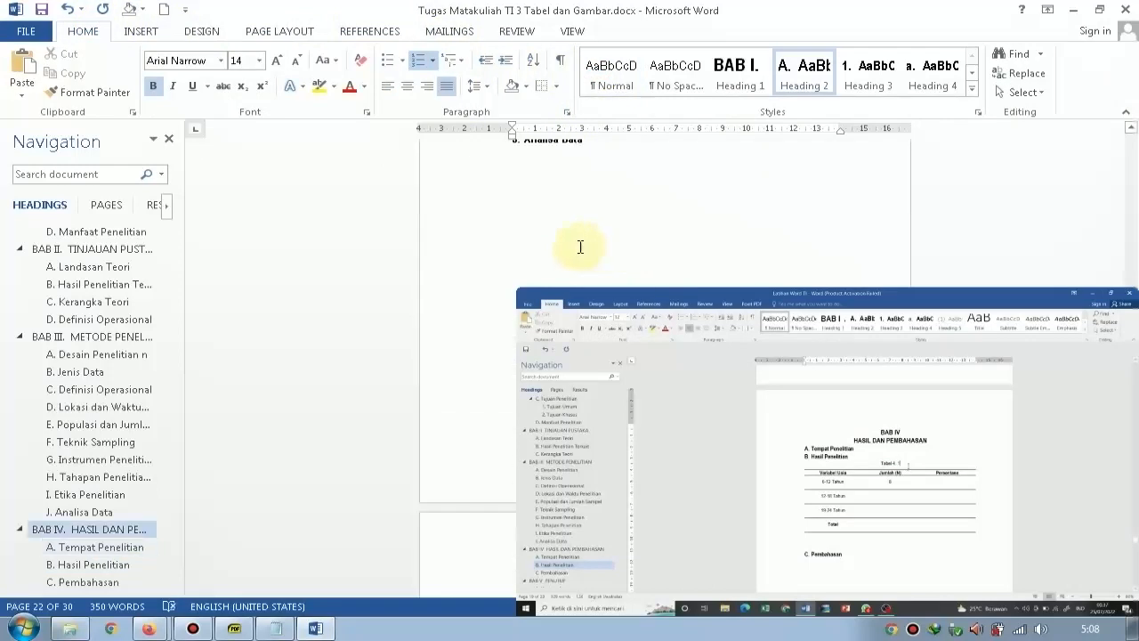
pyautogui.scroll(15, 580, 247)
pyautogui.scroll(-1, 497, 252)
pyautogui.click(433, 245)
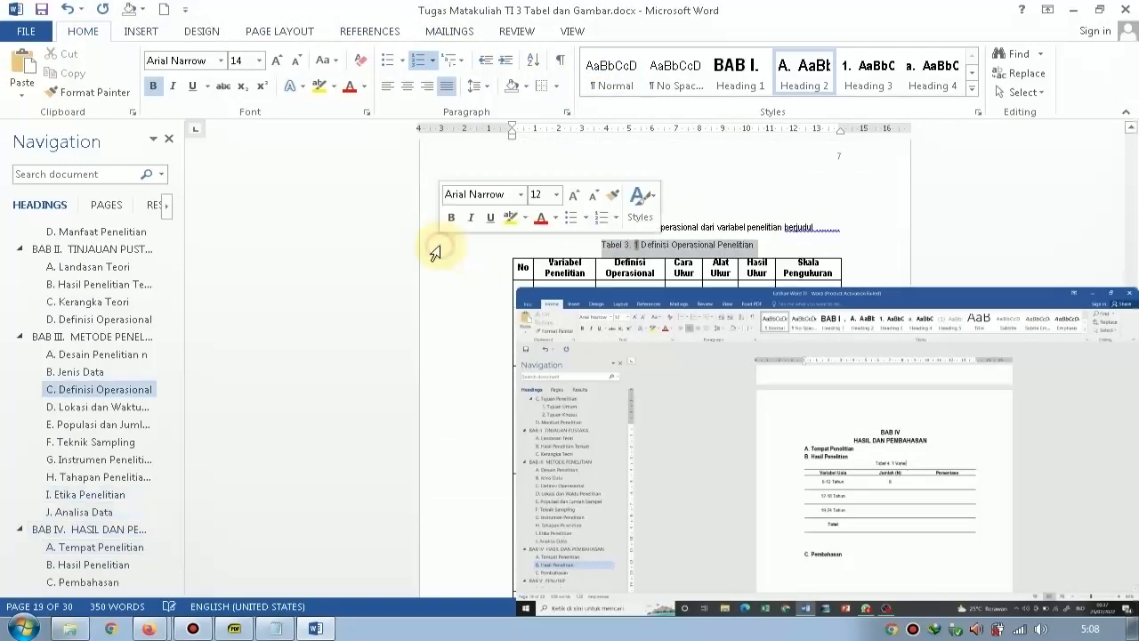
pyautogui.click(626, 83)
pyautogui.click(407, 85)
# Title the Tabel 4. 1 caption "Distribusi Variabel Usia Responden" and center it above the Hasil Penelitian table.
pyautogui.scroll(-10, 695, 224)
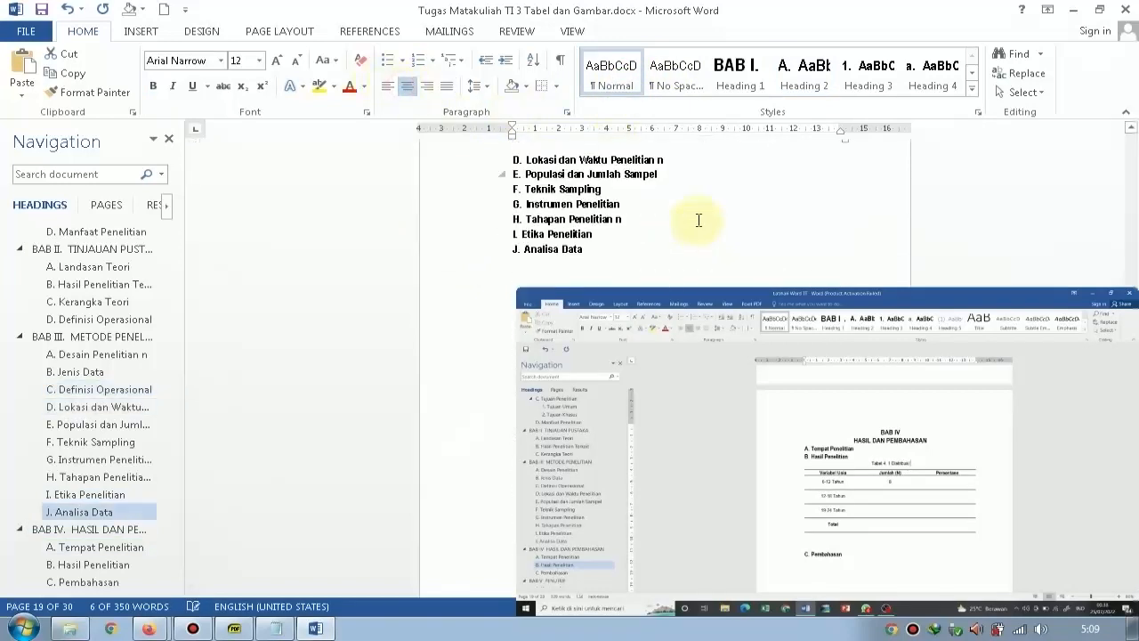
pyautogui.scroll(3, 668, 222)
pyautogui.scroll(-6, 637, 222)
pyautogui.scroll(-6, 634, 222)
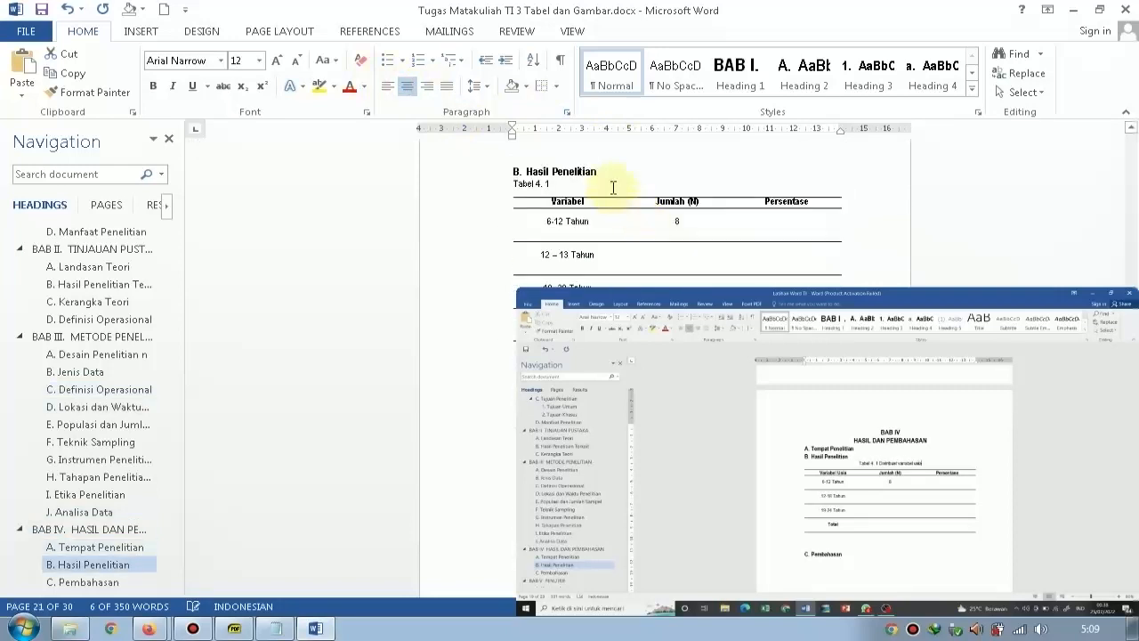
pyautogui.write('Distribusi')
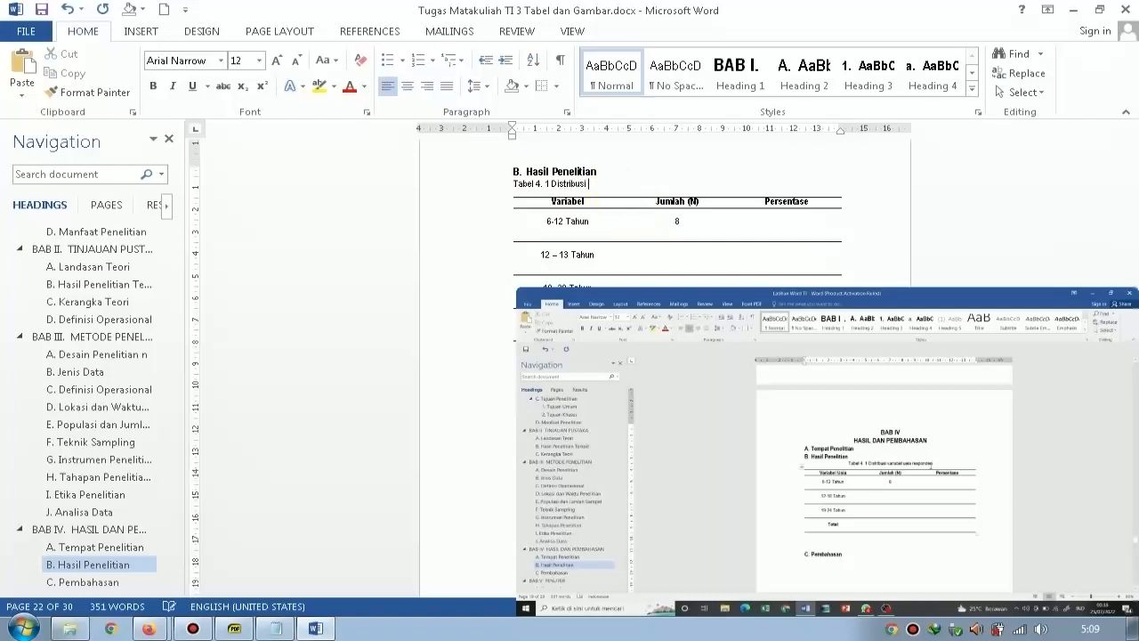
pyautogui.write(' Variabel Us')
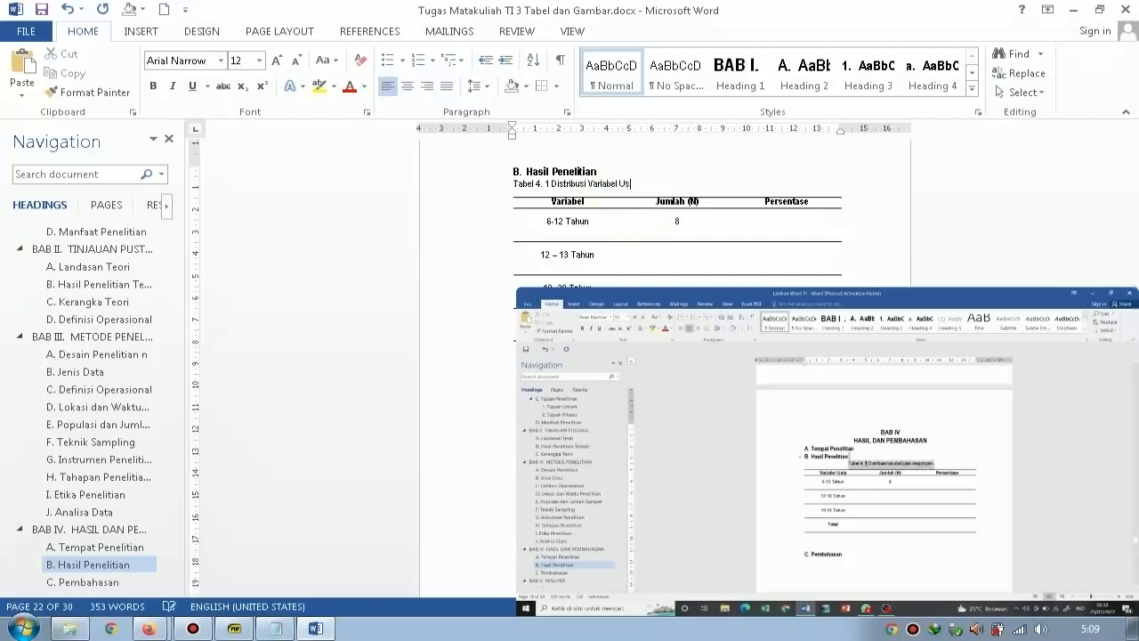
pyautogui.write('ia Responden')
pyautogui.click(407, 86)
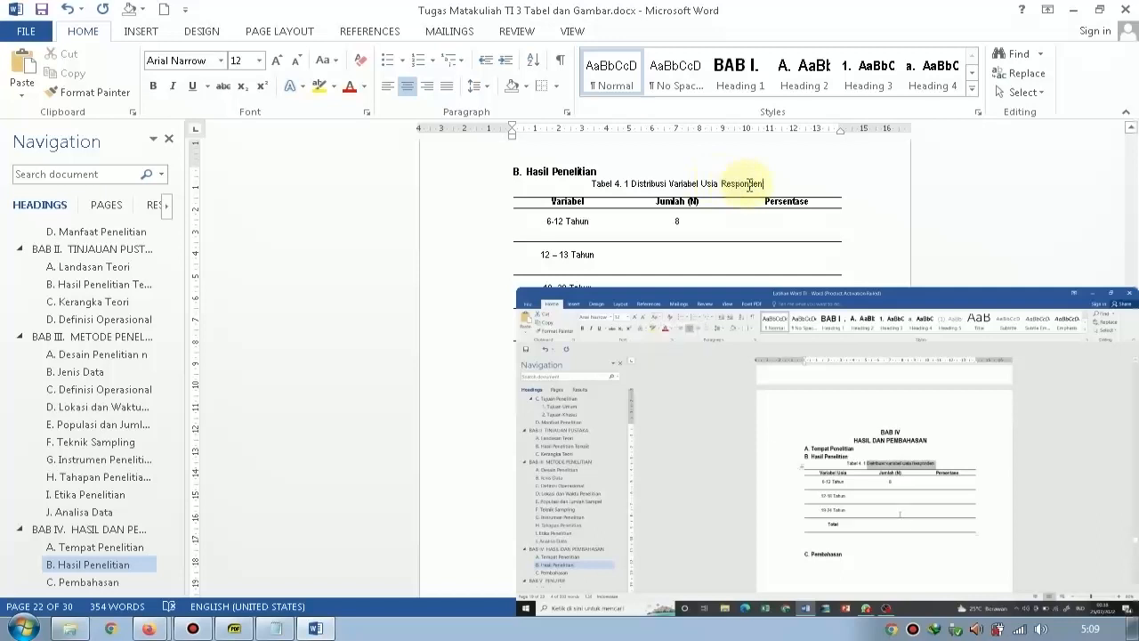
# Apply Capitalize Each Word to the title text "Distribusi Variabel Usia Responden" in the Tabel 4. 1 caption.
pyautogui.moveTo(762, 184); pyautogui.dragTo(633, 184)
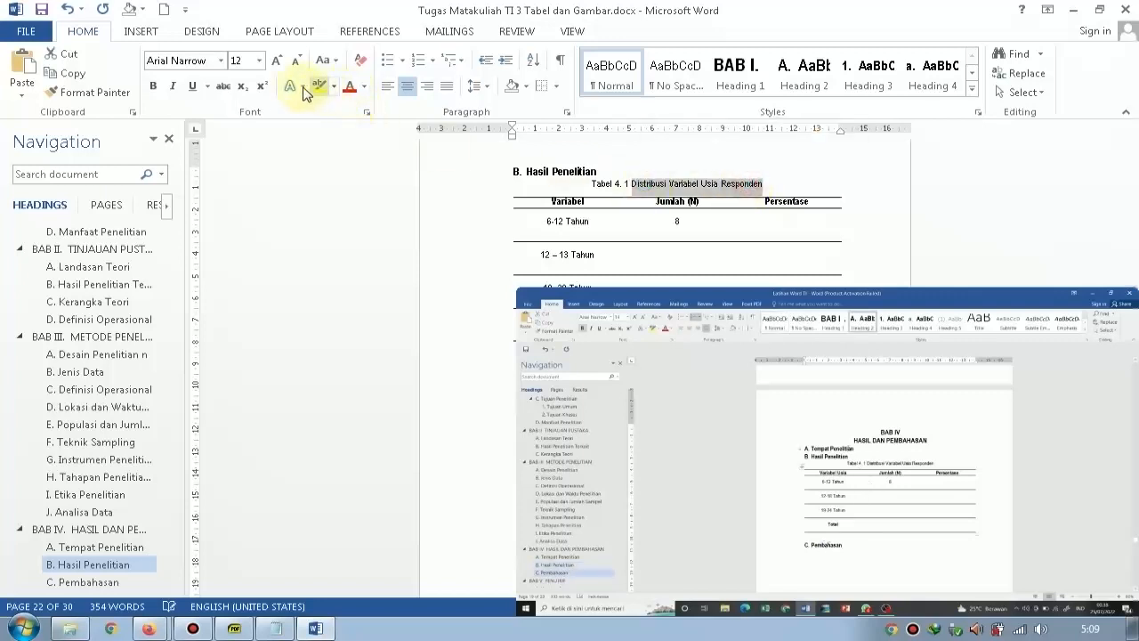
pyautogui.click(318, 63)
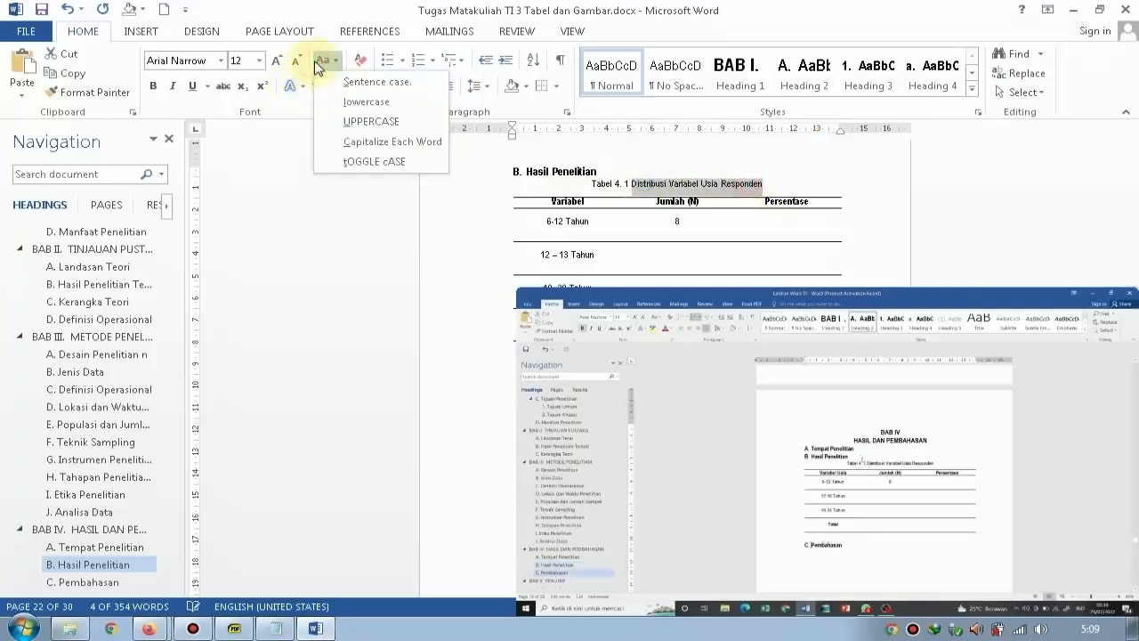
pyautogui.click(392, 141)
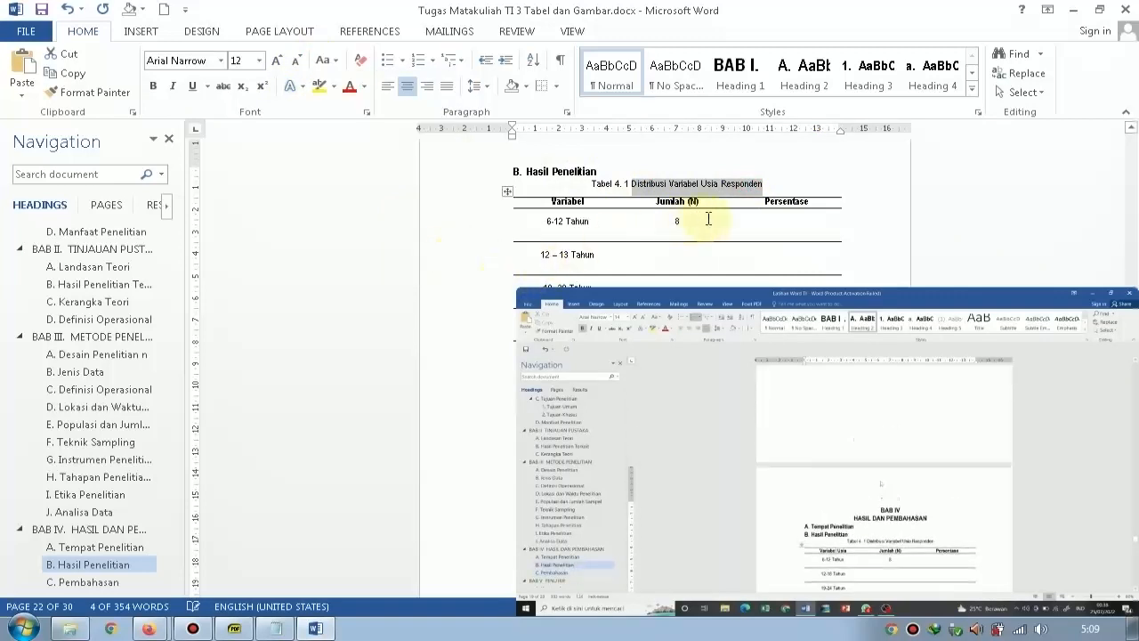
pyautogui.click(898, 223)
pyautogui.click(790, 223)
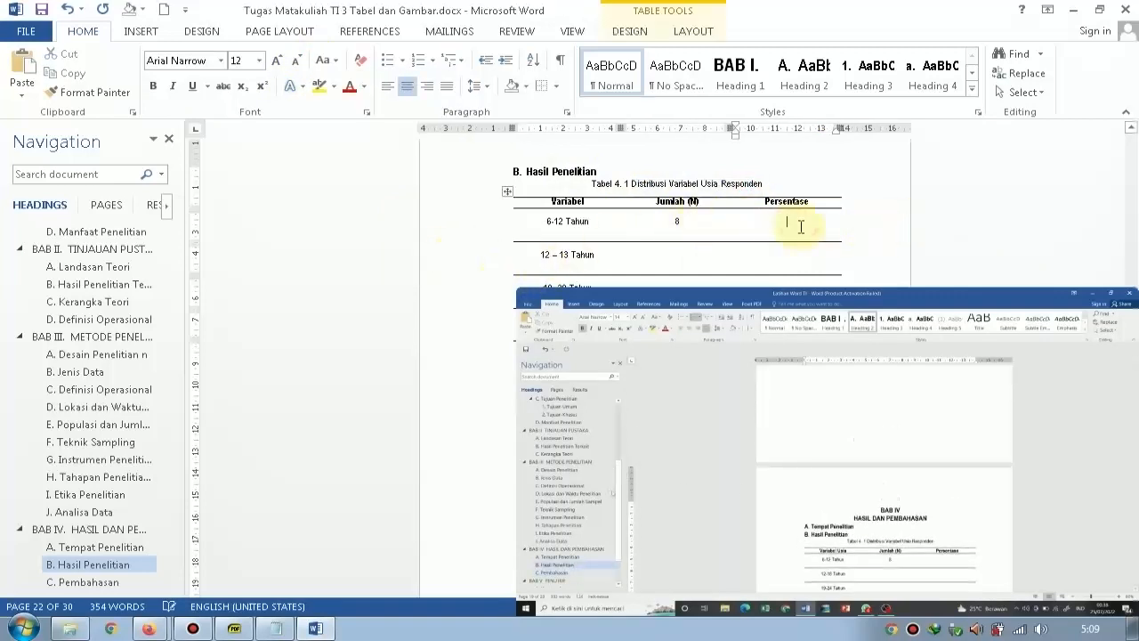
pyautogui.scroll(-1, 1046, 241)
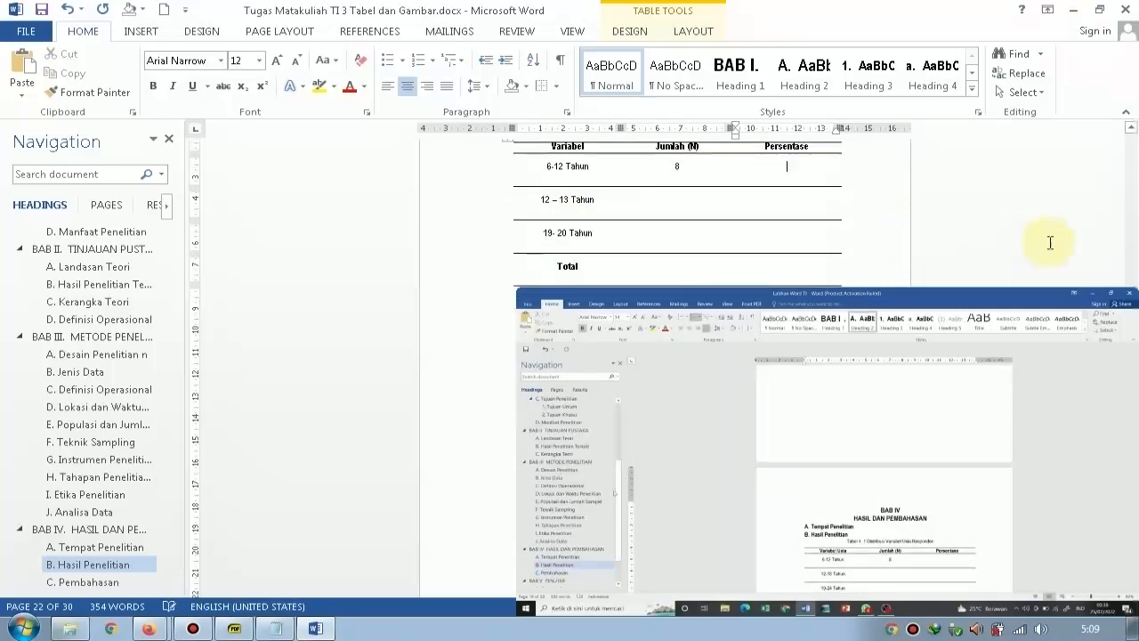
pyautogui.scroll(-1, 935, 234)
pyautogui.scroll(1, 933, 229)
pyautogui.scroll(-2, 923, 234)
pyautogui.click(727, 235)
pyautogui.scroll(-1, 727, 235)
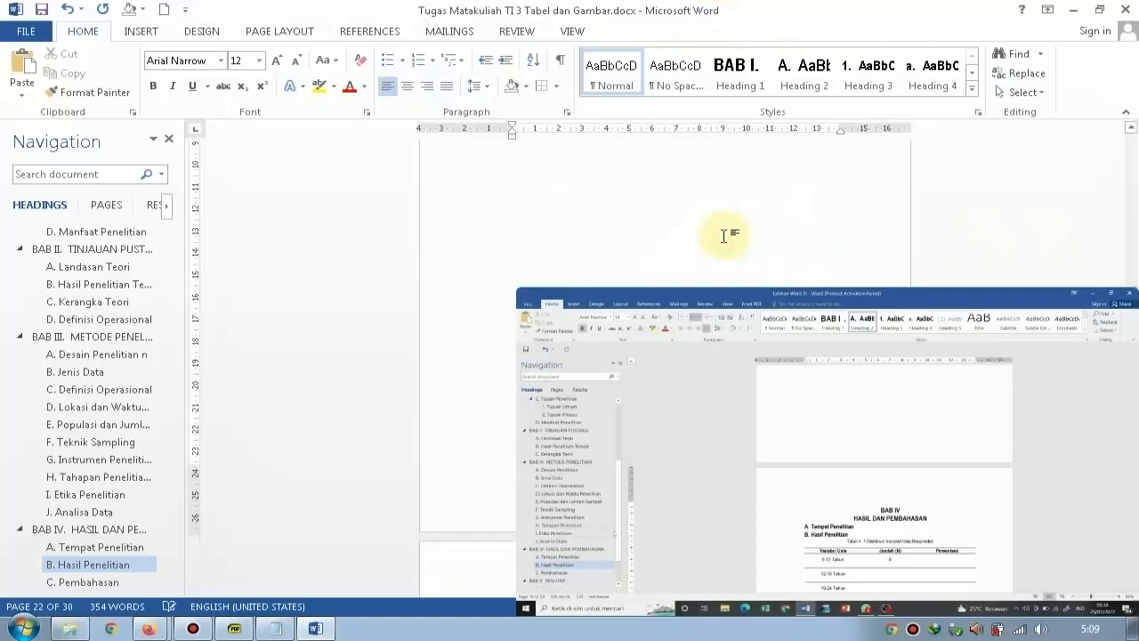
pyautogui.scroll(1, 712, 237)
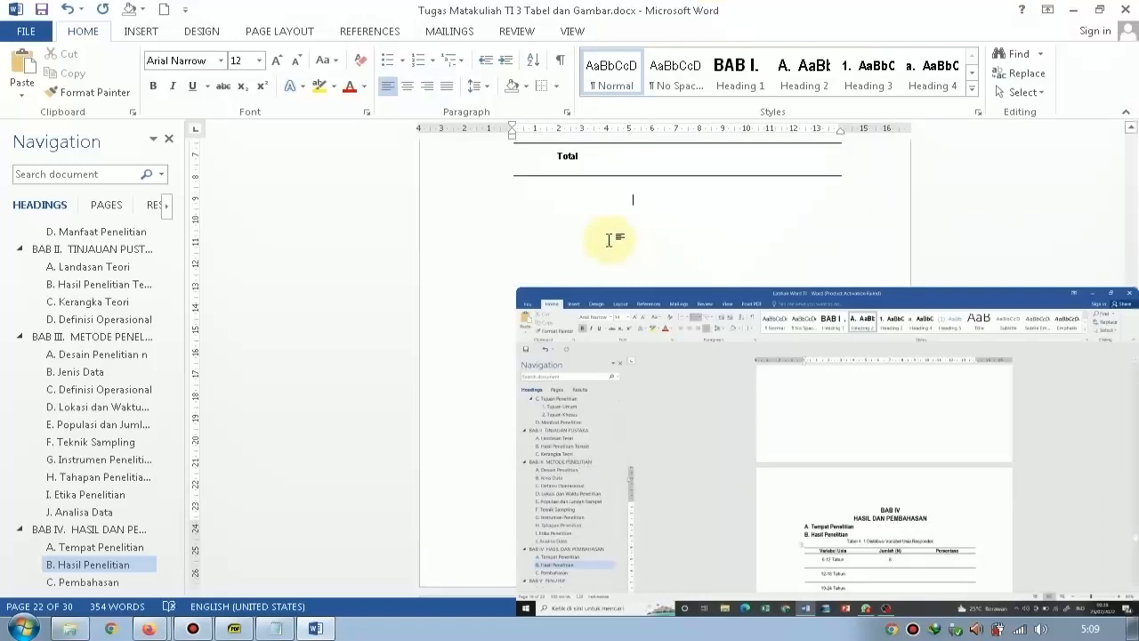
pyautogui.scroll(10, 609, 241)
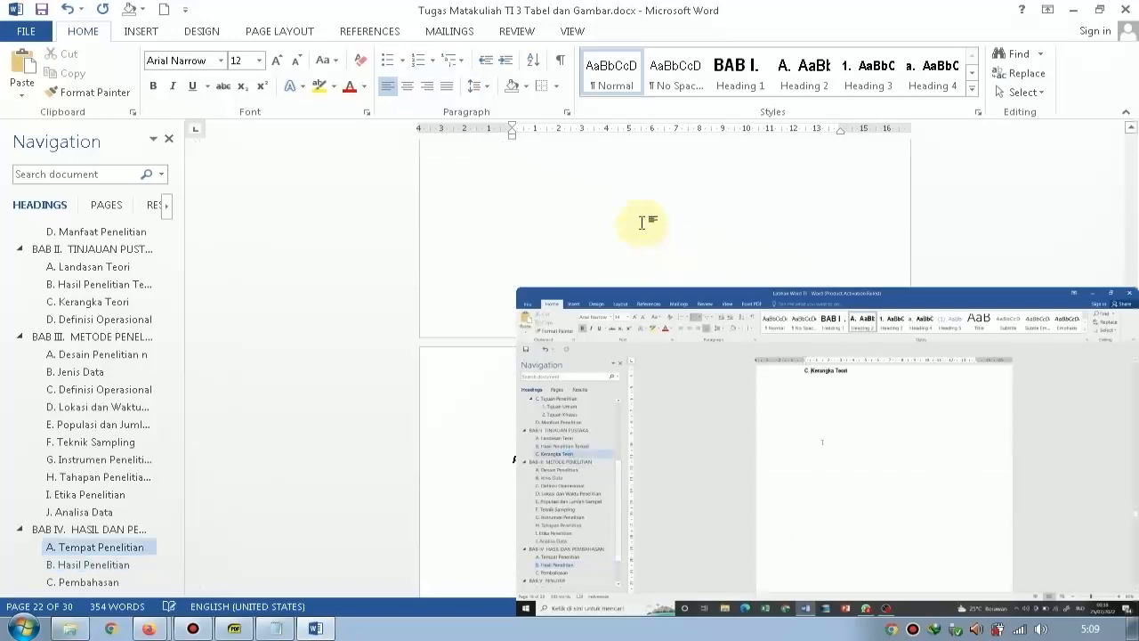
# Go to BAB II Tinjauan Pustaka and add an empty line below the A. Landasan Teori heading.
pyautogui.scroll(4, 76, 267)
pyautogui.click(60, 469)
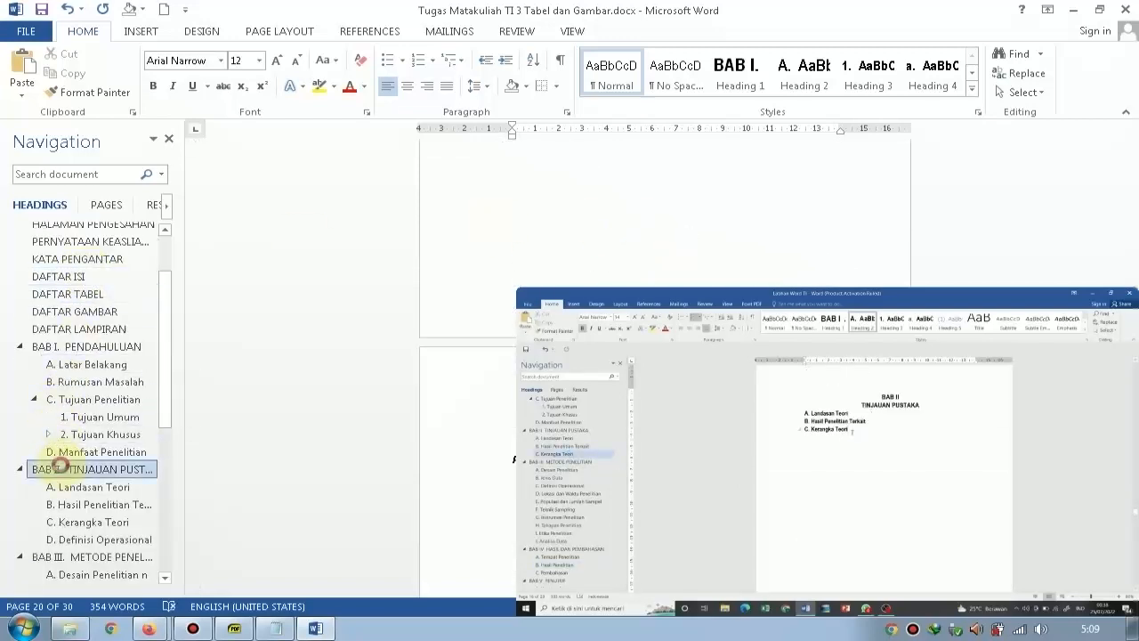
pyautogui.click(89, 487)
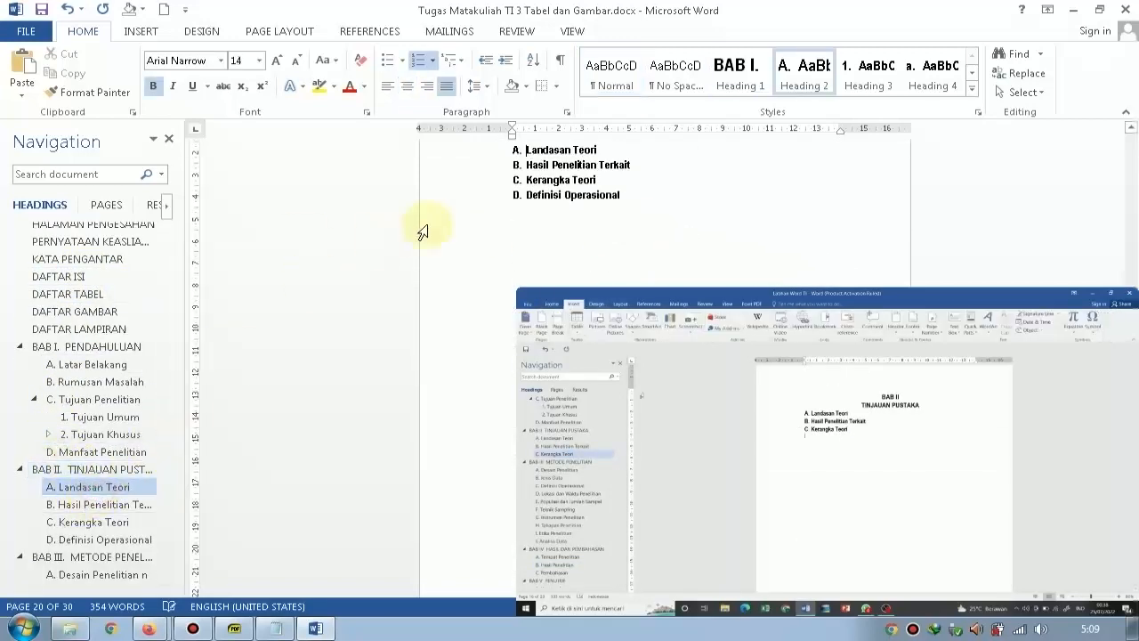
pyautogui.click(618, 152)
pyautogui.press('Return')
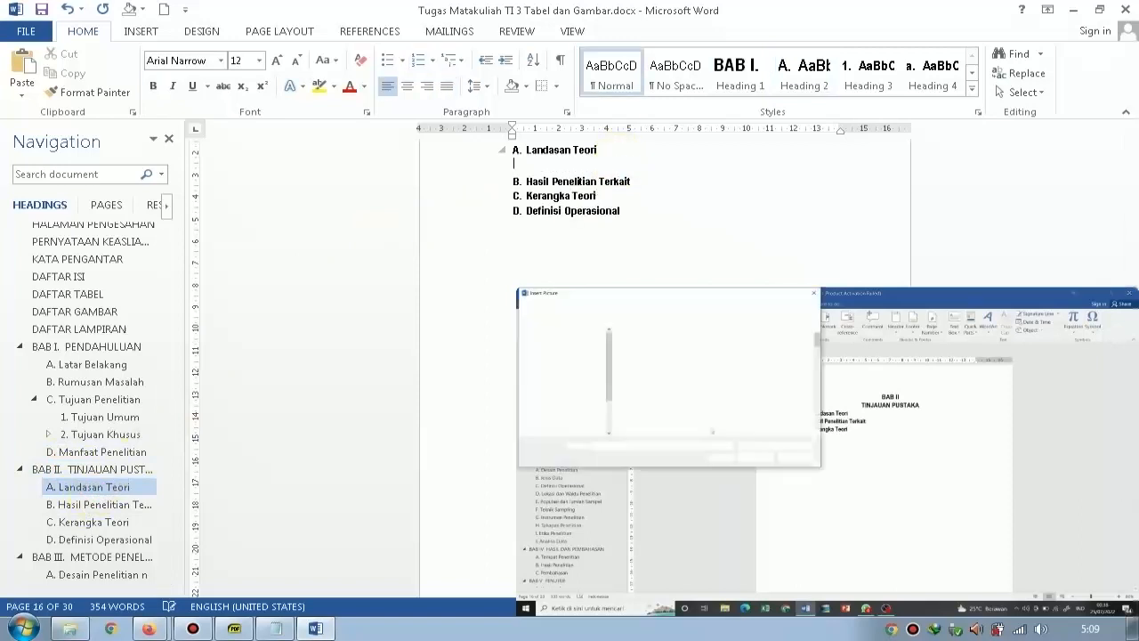
pyautogui.click(139, 31)
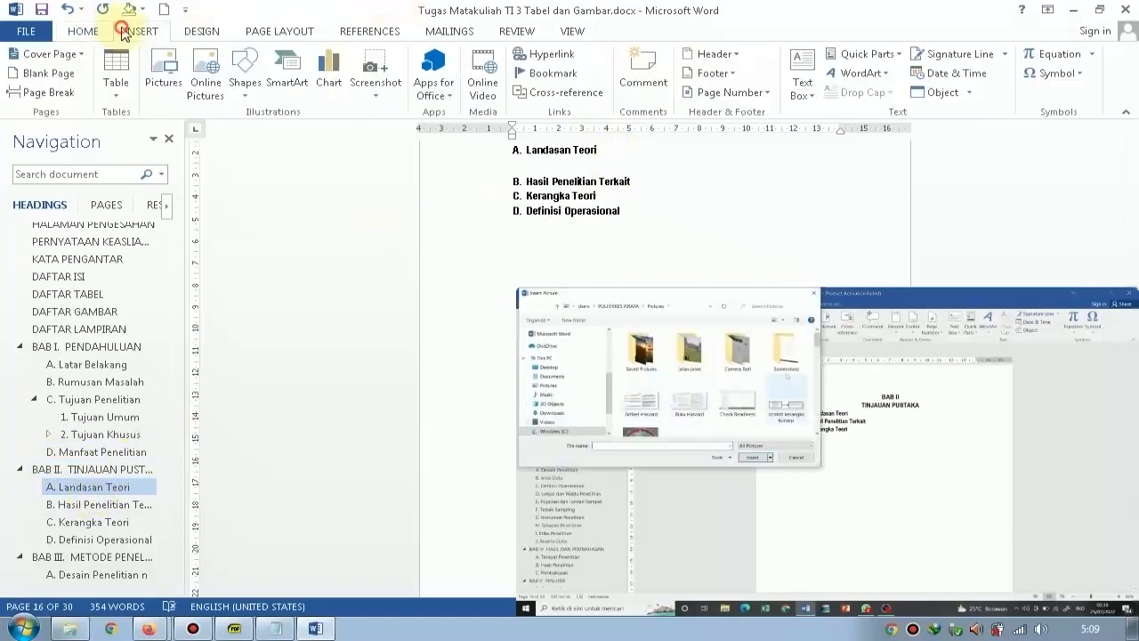
pyautogui.click(160, 70)
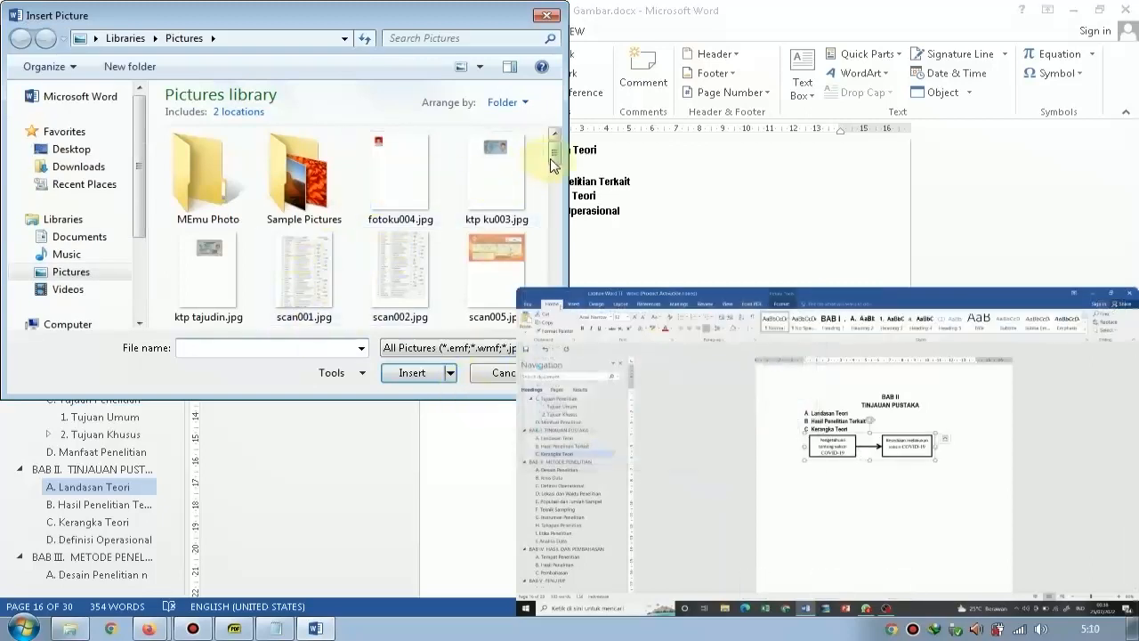
pyautogui.moveTo(553, 160); pyautogui.dragTo(561, 286)
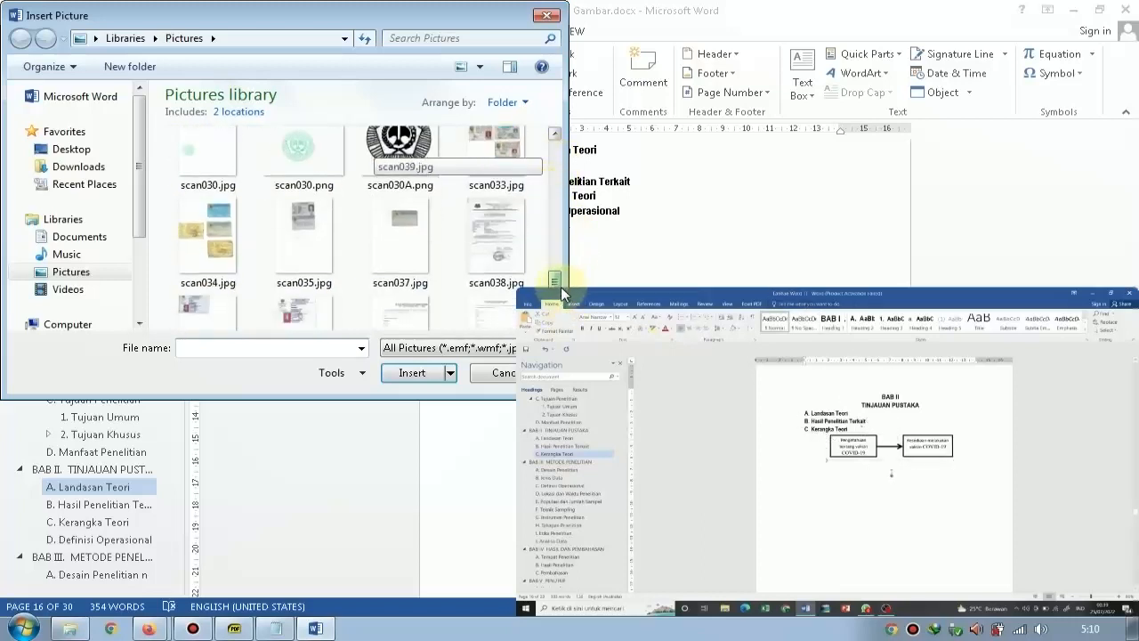
pyautogui.click(125, 147)
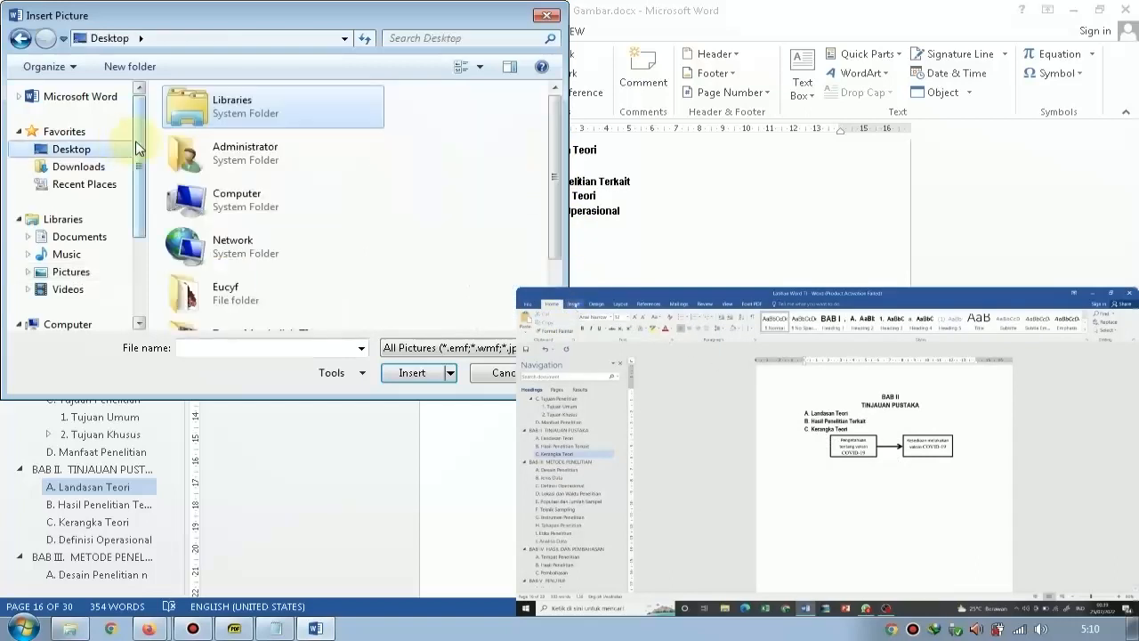
pyautogui.moveTo(554, 167); pyautogui.dragTo(561, 223)
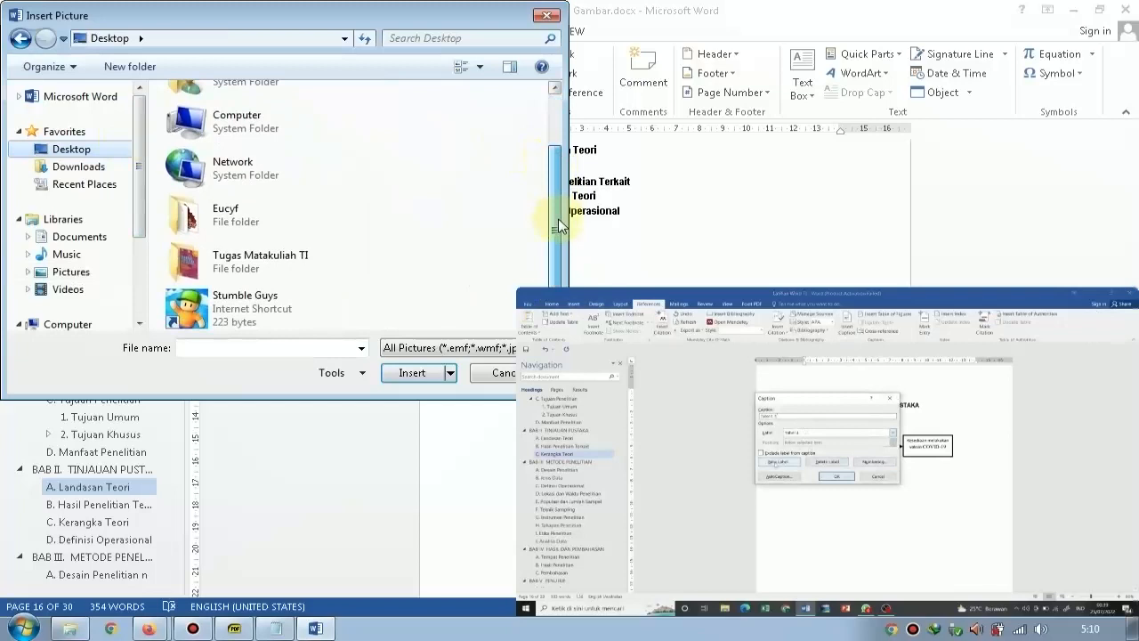
pyautogui.click(485, 374)
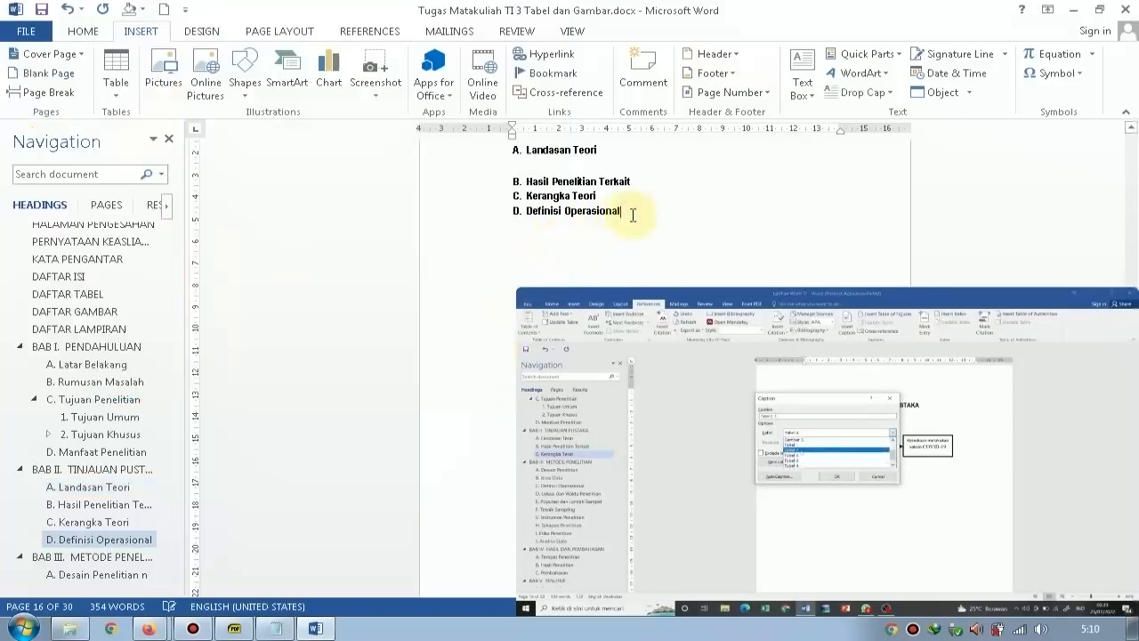
# Add two empty lines below the C. Kerangka Teori heading.
pyautogui.click(628, 177)
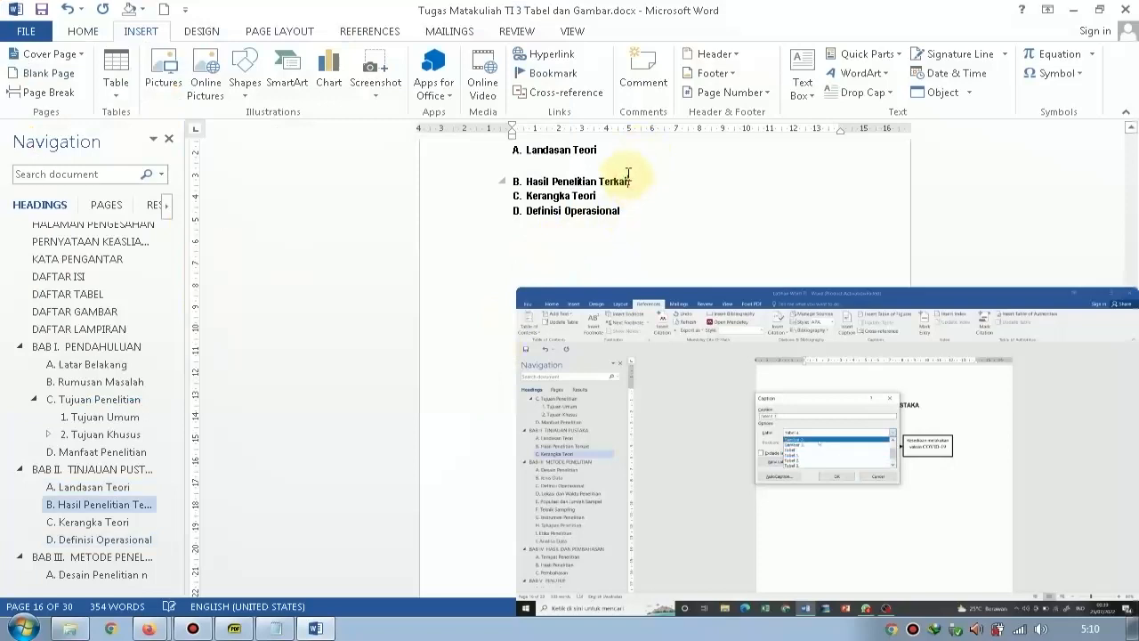
pyautogui.click(623, 195)
pyautogui.press('Return')
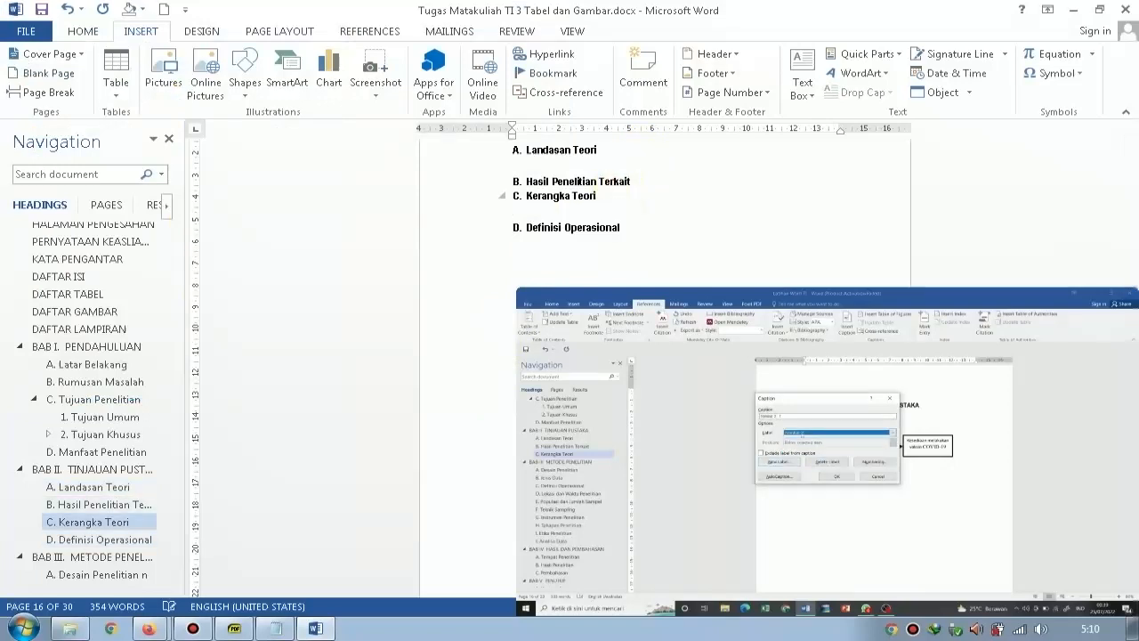
pyautogui.press('Return')
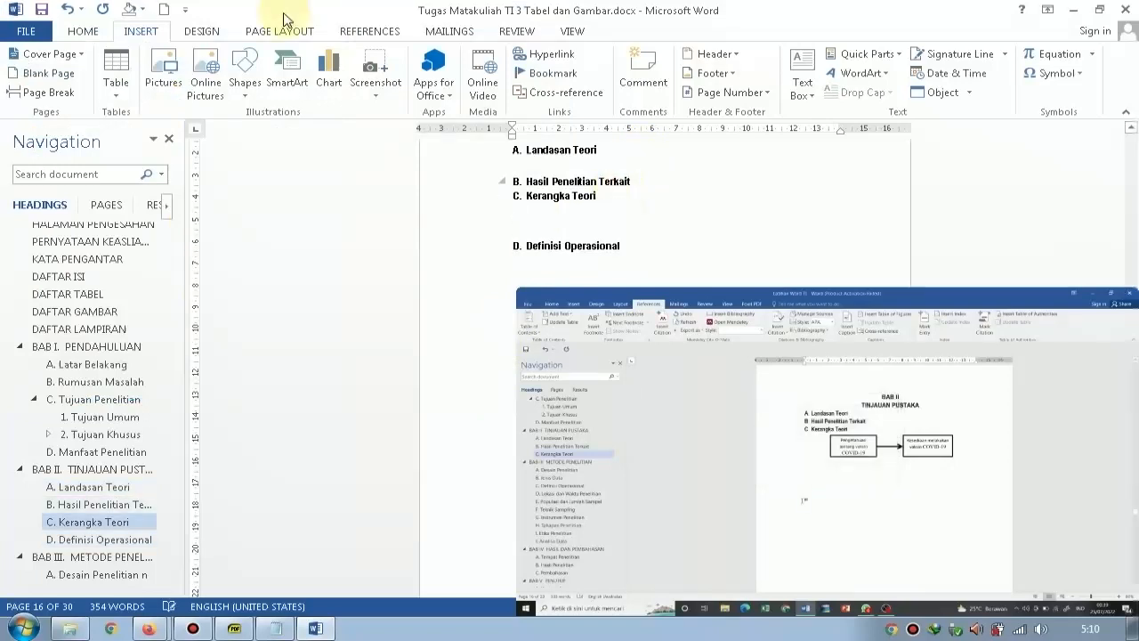
# Insert a new drawing canvas under C. Kerangka Teori and draw a rectangle about 4.4 cm wide and 1.7 cm high in it.
pyautogui.click(246, 87)
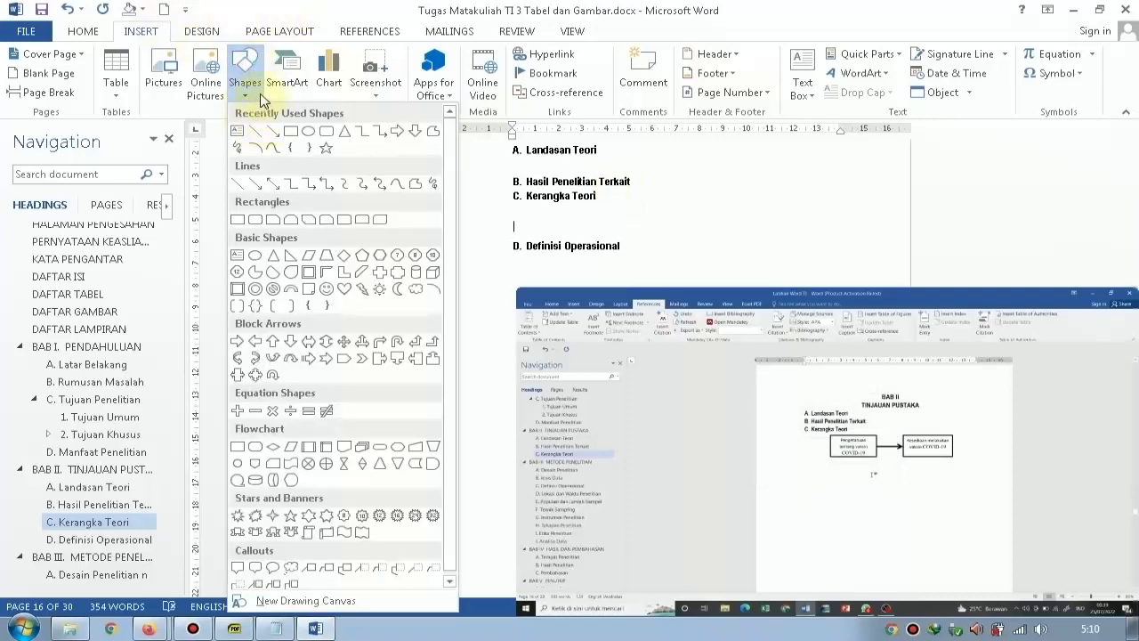
pyautogui.click(320, 600)
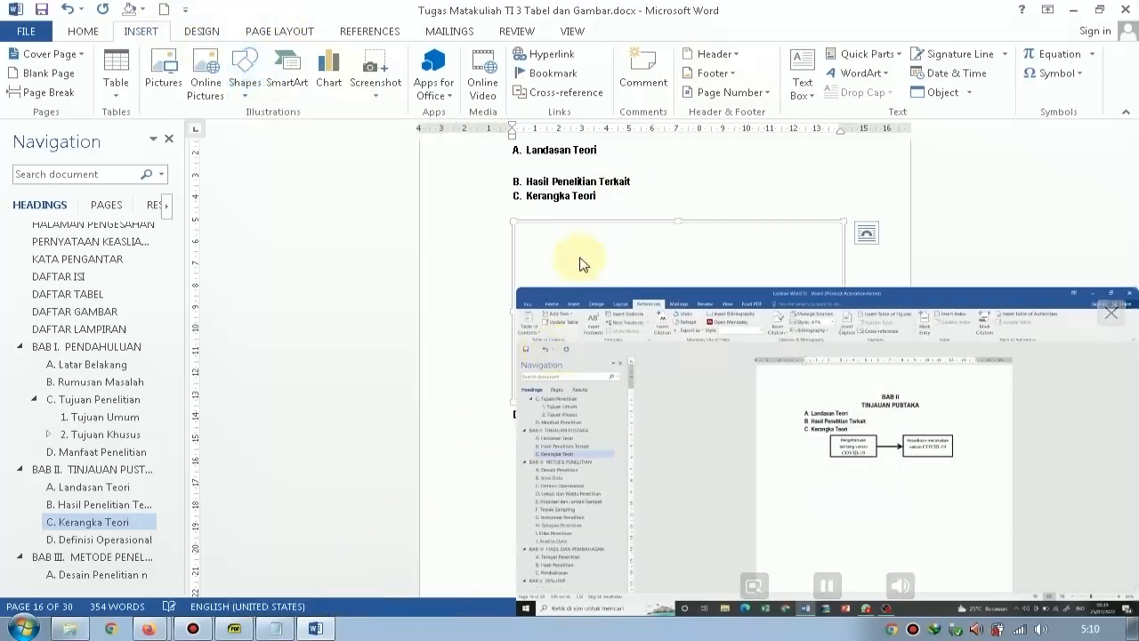
pyautogui.click(70, 56)
pyautogui.moveTo(529, 232)
pyautogui.mouseDown()
pyautogui.moveTo(555, 262)
pyautogui.moveTo(632, 270)
pyautogui.mouseUp()
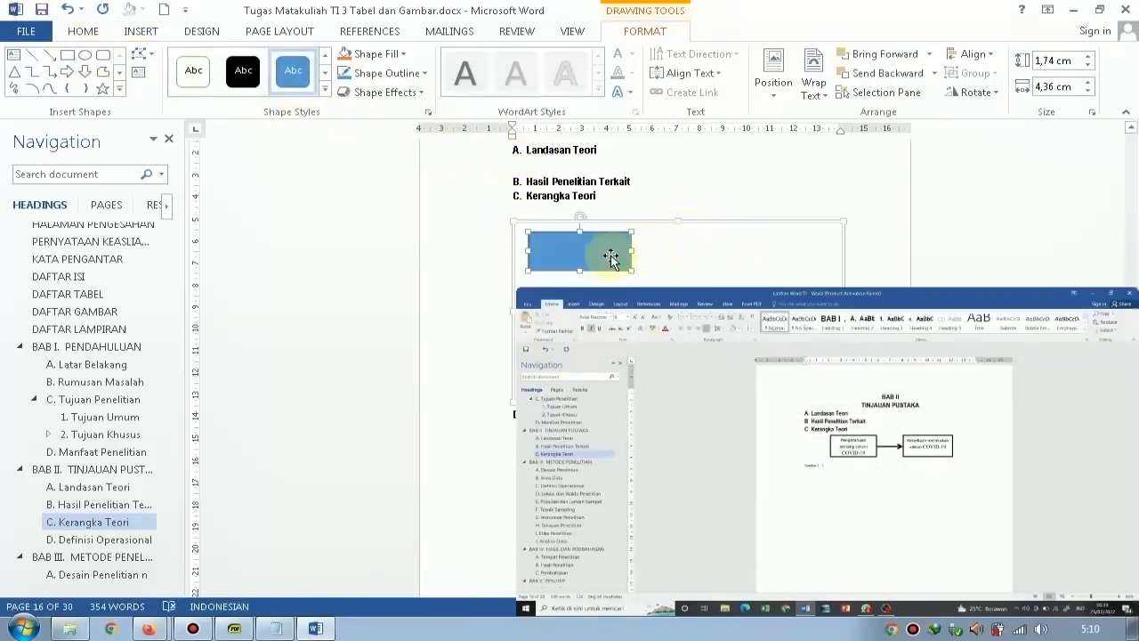
# Place a copy of the rectangle to its right in the canvas and connect the two rectangles with a straight arrow.
pyautogui.click(710, 254)
pyautogui.click(620, 253)
pyautogui.moveTo(621, 254); pyautogui.dragTo(767, 254)
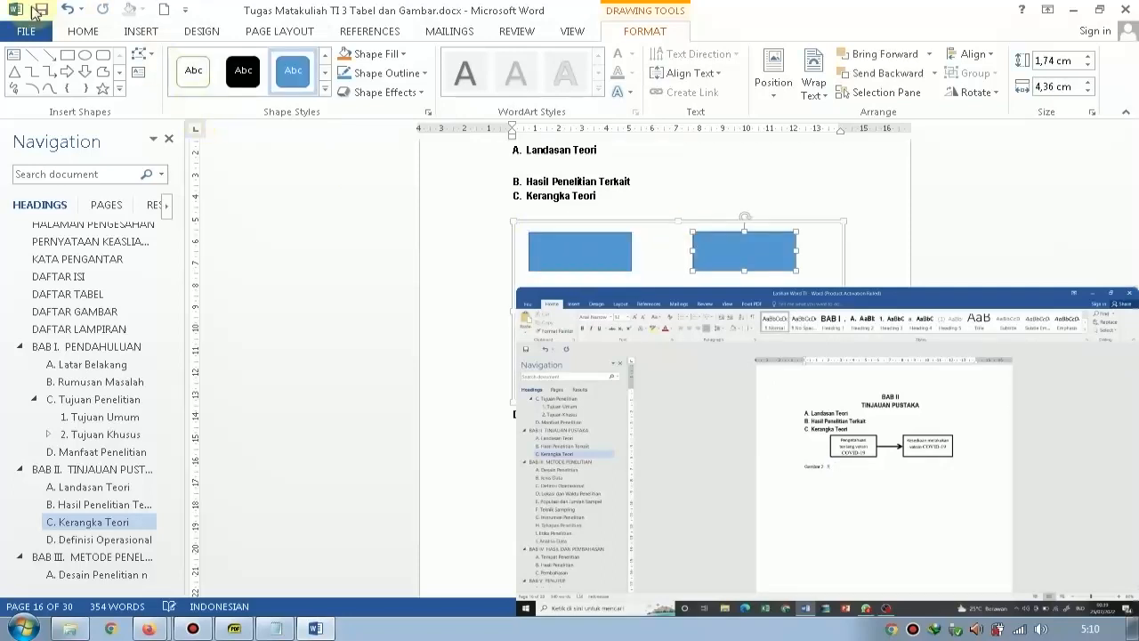
pyautogui.click(52, 55)
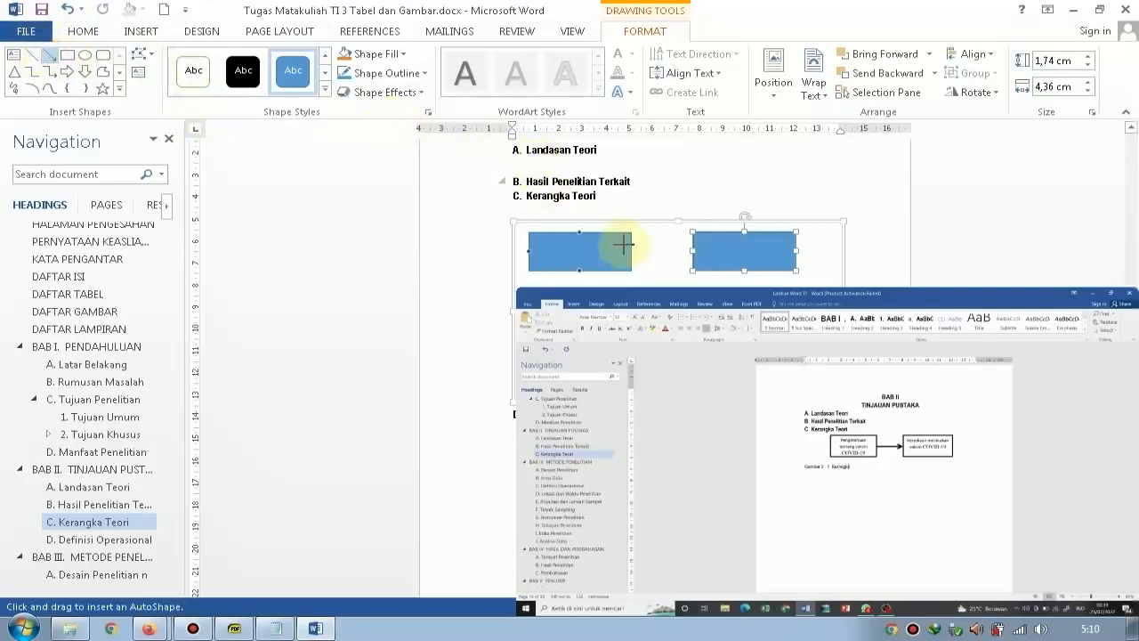
pyautogui.moveTo(630, 250); pyautogui.dragTo(694, 251)
# Apply the black outline shape style without coloured fill to both rectangles and the connecting arrow.
pyautogui.keyDown('shift'); pyautogui.click(590, 241); pyautogui.keyUp('shift')
pyautogui.keyDown('shift'); pyautogui.click(754, 246); pyautogui.keyUp('shift')
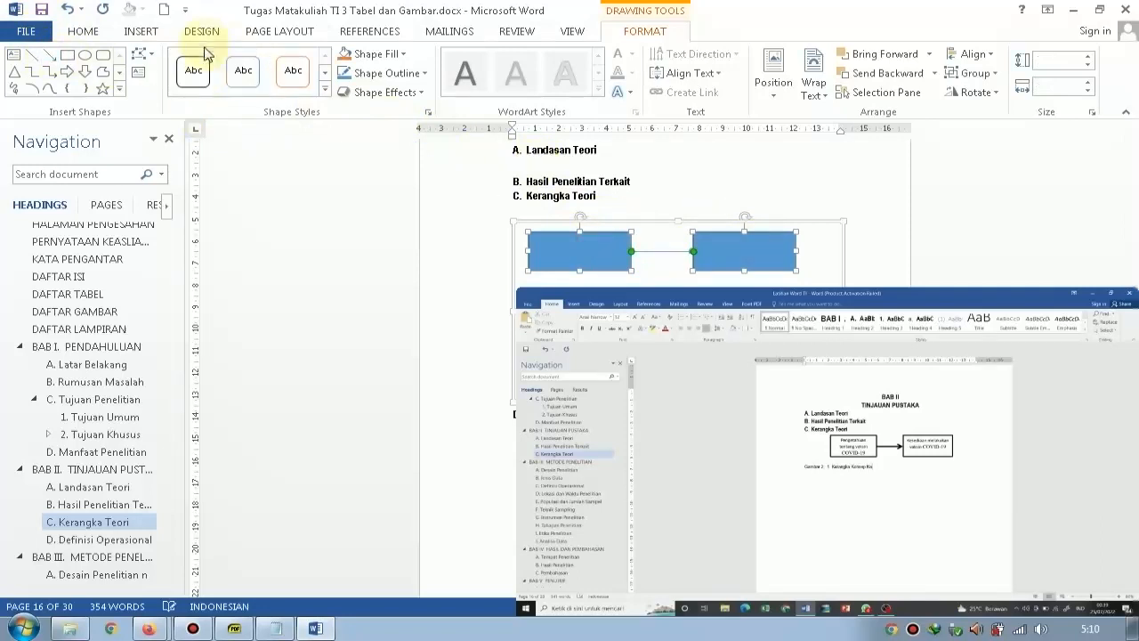
pyautogui.click(192, 73)
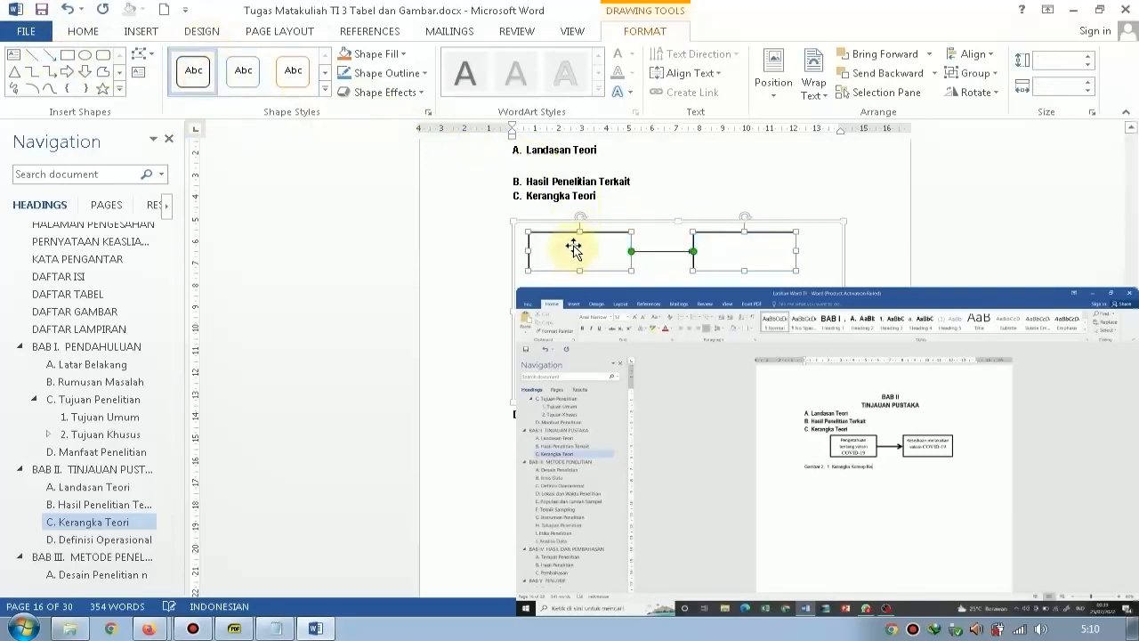
# Shrink the drawing canvas to the height of the two boxes and add an empty line beneath it.
pyautogui.click(689, 191)
pyautogui.scroll(-5, 667, 242)
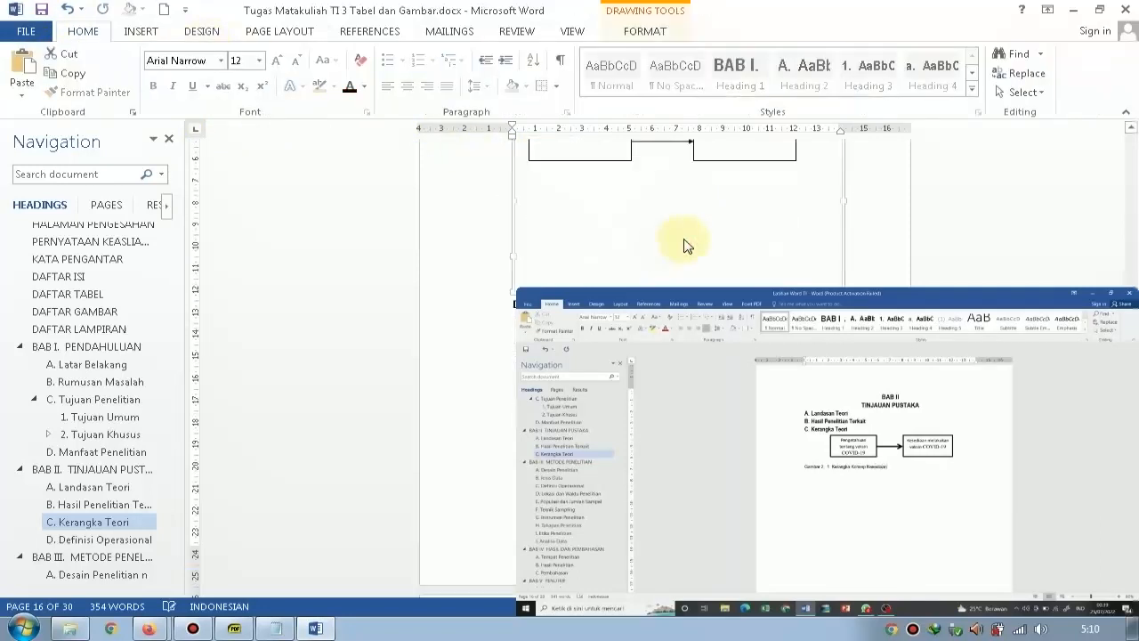
pyautogui.moveTo(679, 208); pyautogui.dragTo(674, 147)
pyautogui.scroll(1, 670, 195)
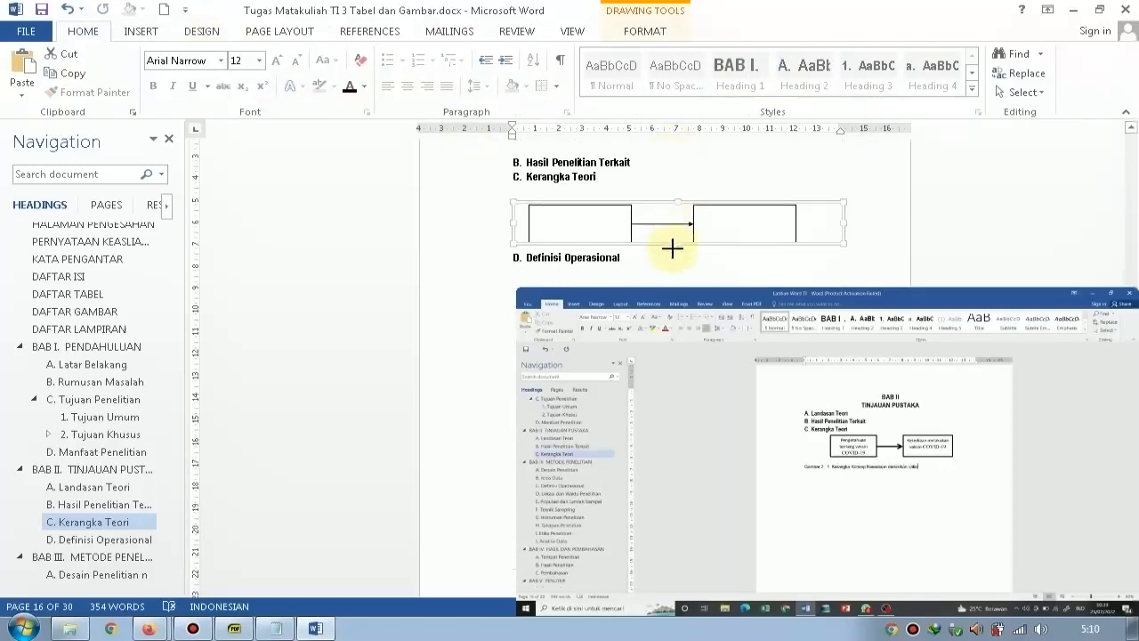
pyautogui.click(857, 245)
pyautogui.press('Return')
pyautogui.moveTo(893, 431)
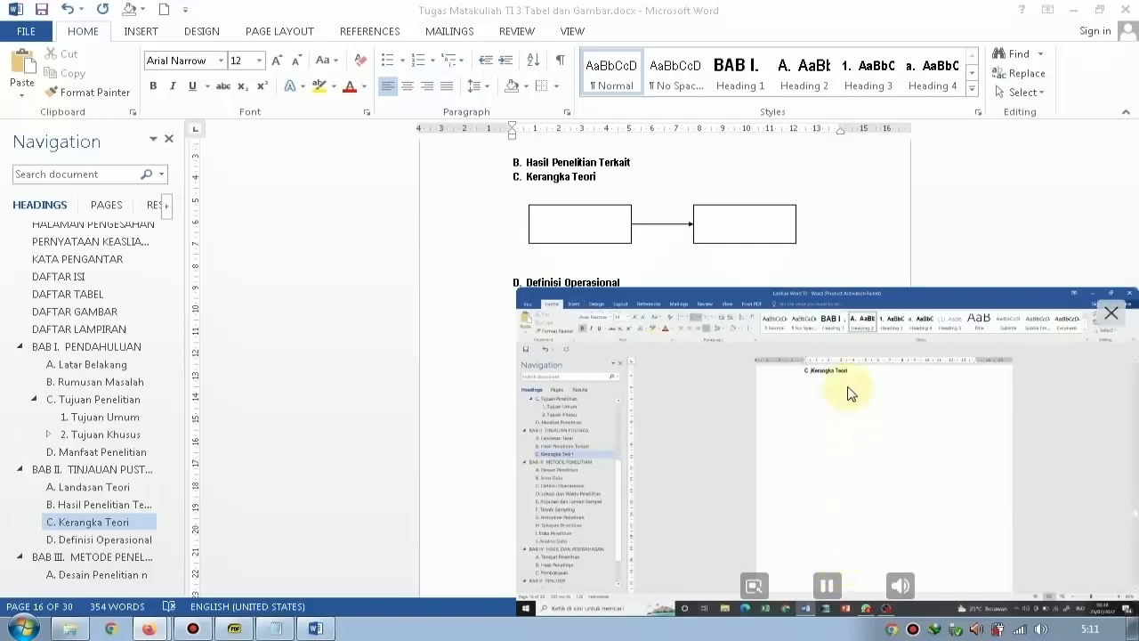
# Narrow the drawing canvas so its edge sits just beyond the second box.
pyautogui.click(796, 233)
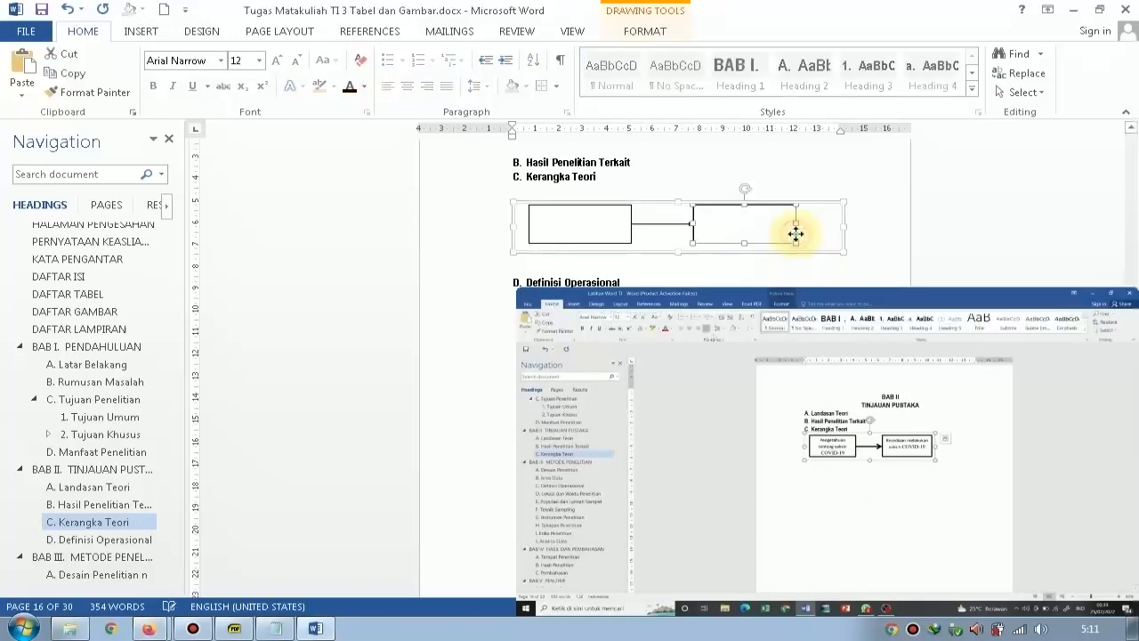
pyautogui.doubleClick(887, 251)
pyautogui.click(804, 264)
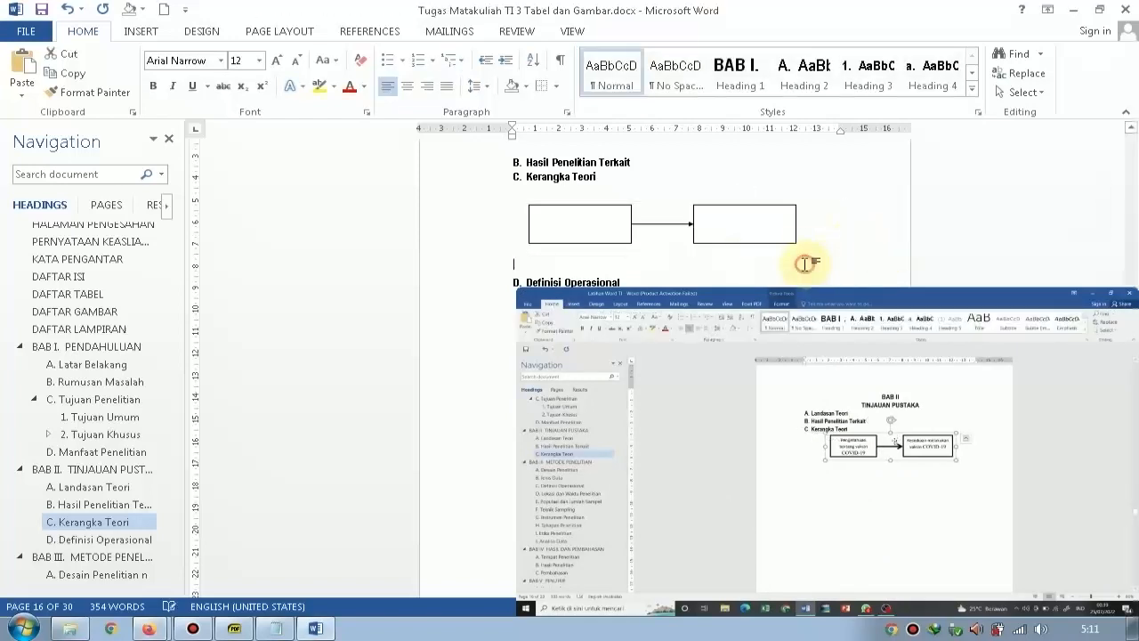
pyautogui.click(806, 255)
pyautogui.moveTo(842, 224); pyautogui.dragTo(803, 229)
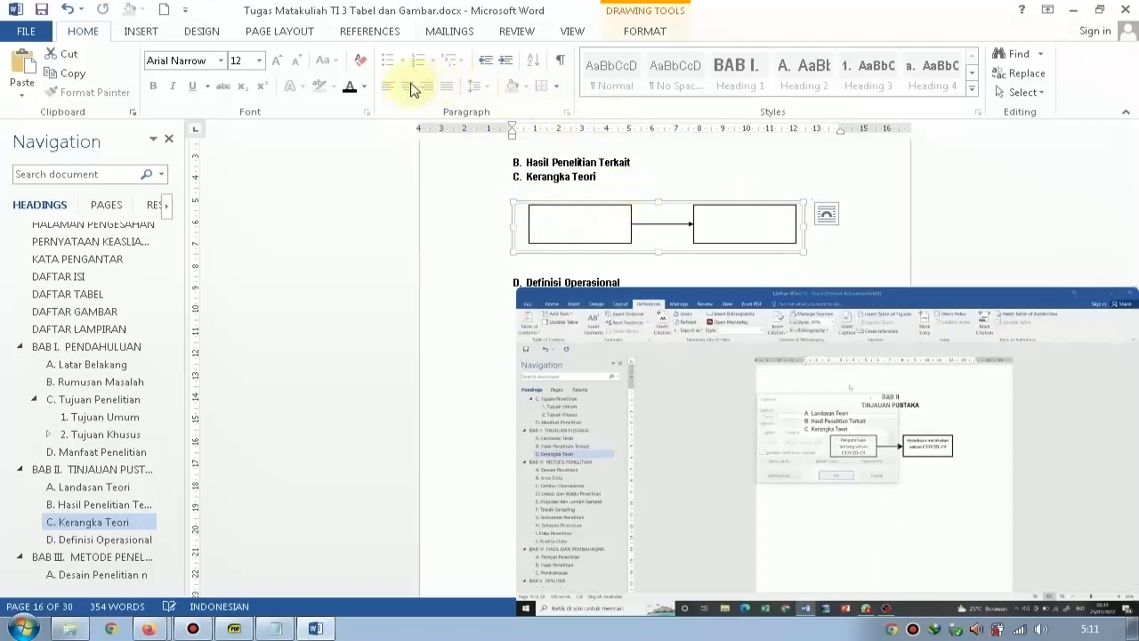
# Center the Kerangka Teori drawing canvas horizontally between the page margins.
pyautogui.click(490, 237)
pyautogui.click(439, 223)
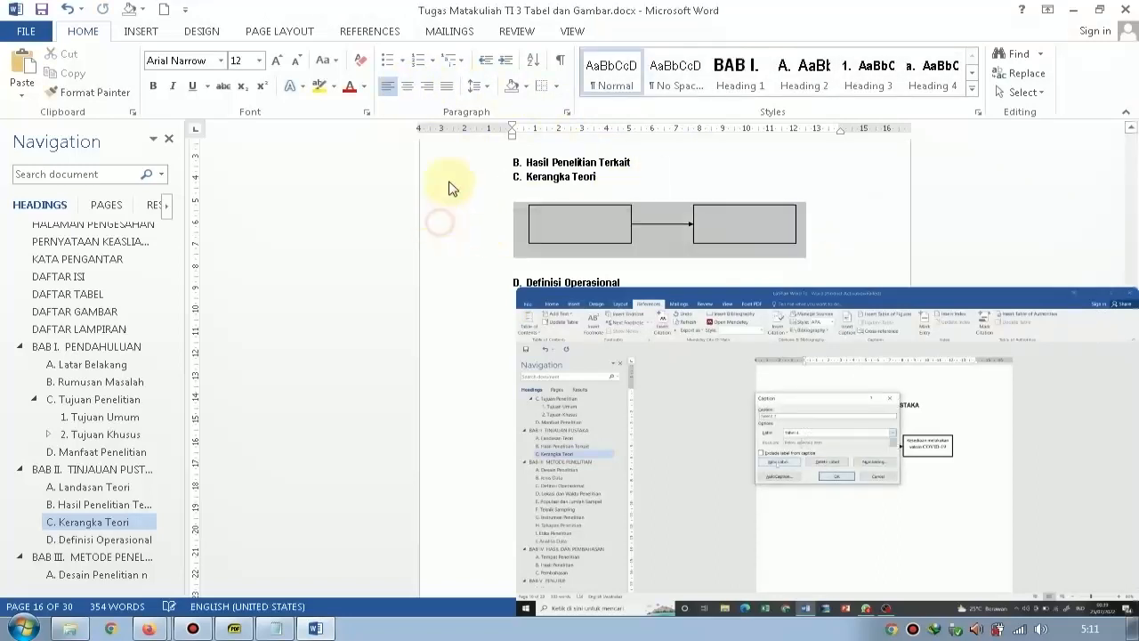
pyautogui.click(407, 85)
pyautogui.click(921, 241)
pyautogui.click(890, 241)
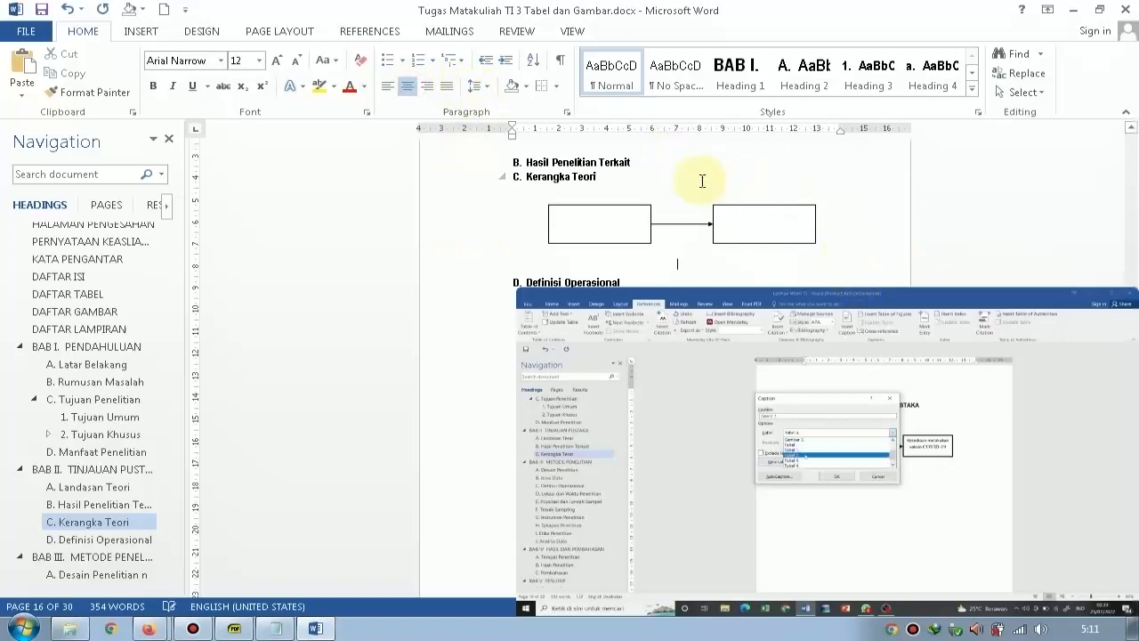
# Insert a caption on the empty line beneath the diagram, using a new label named "Gambar 2.".
pyautogui.click(301, 34)
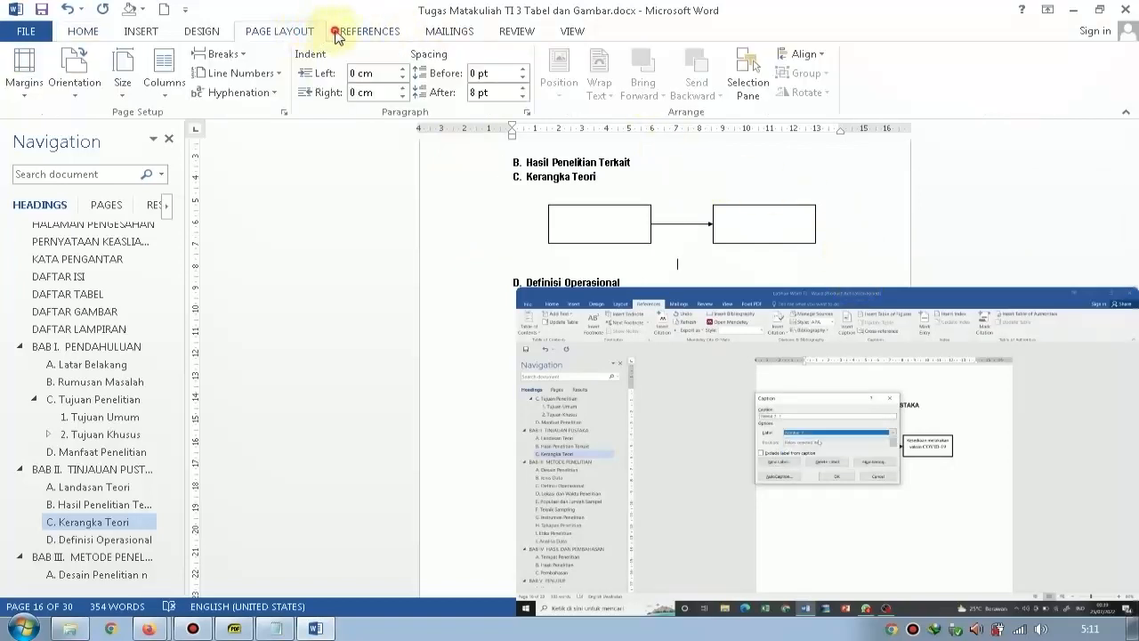
pyautogui.click(367, 31)
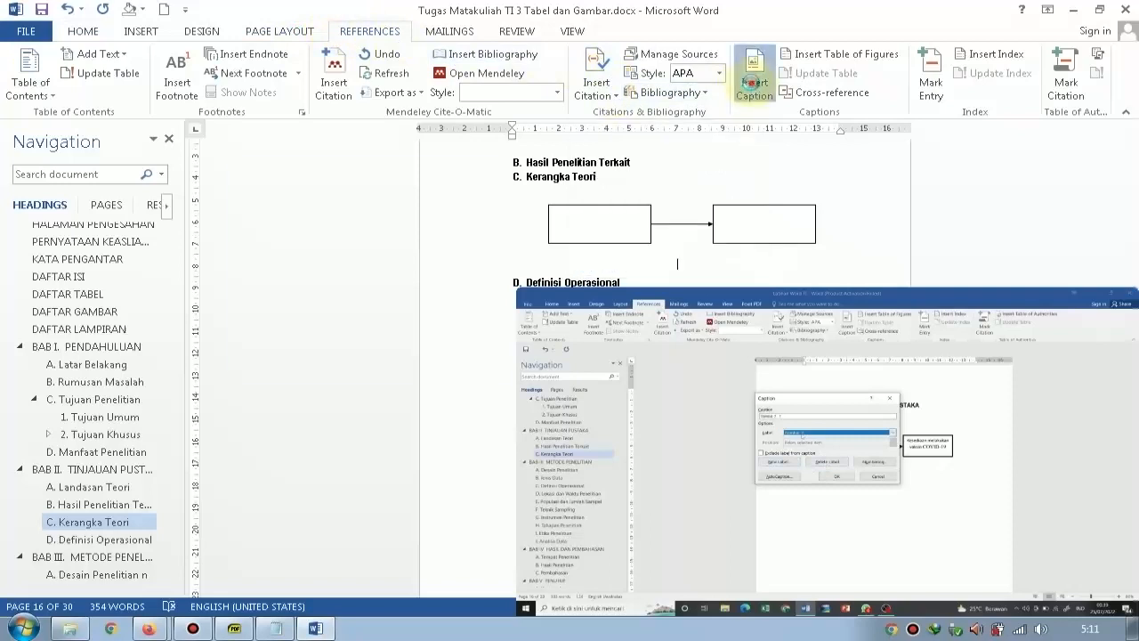
pyautogui.click(754, 80)
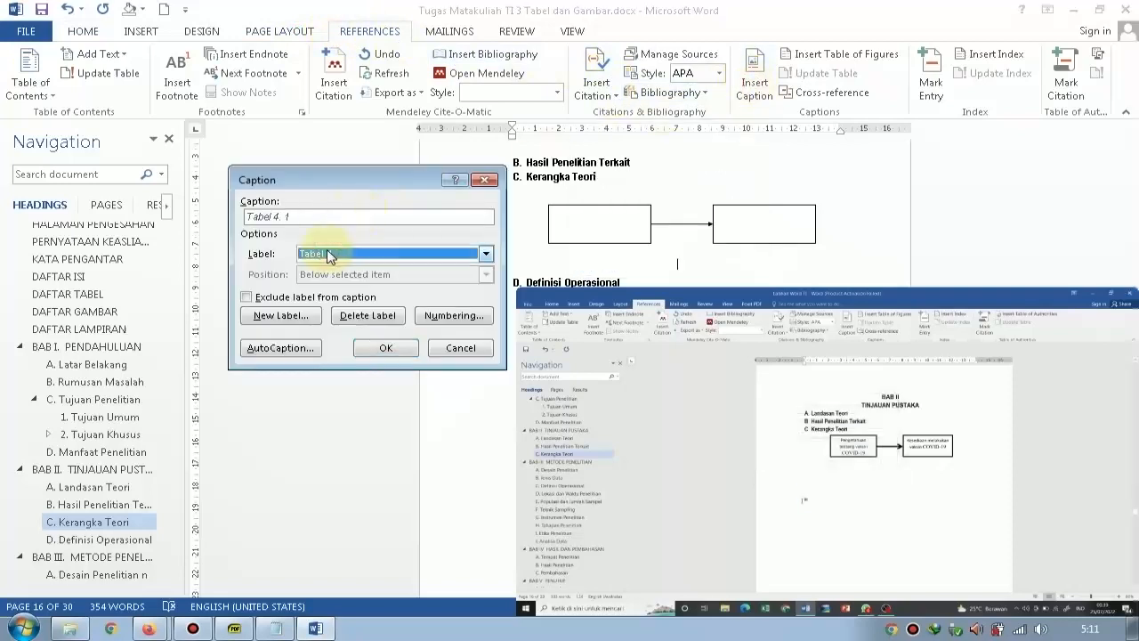
pyautogui.click(305, 316)
pyautogui.write('Gambar 2')
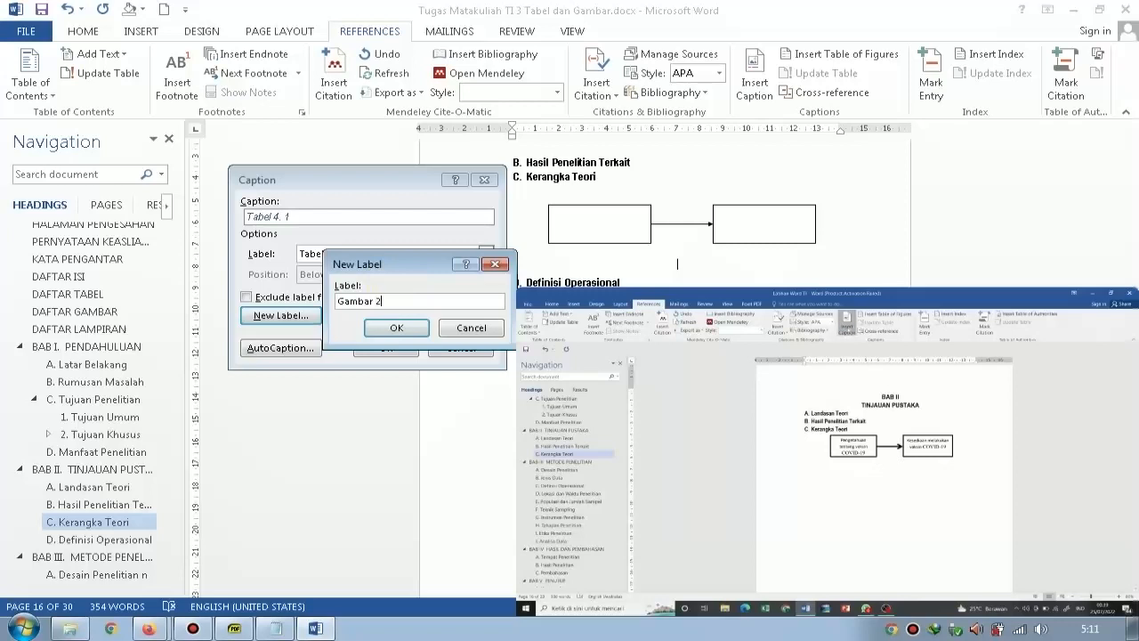
pyautogui.write('.')
pyautogui.click(396, 327)
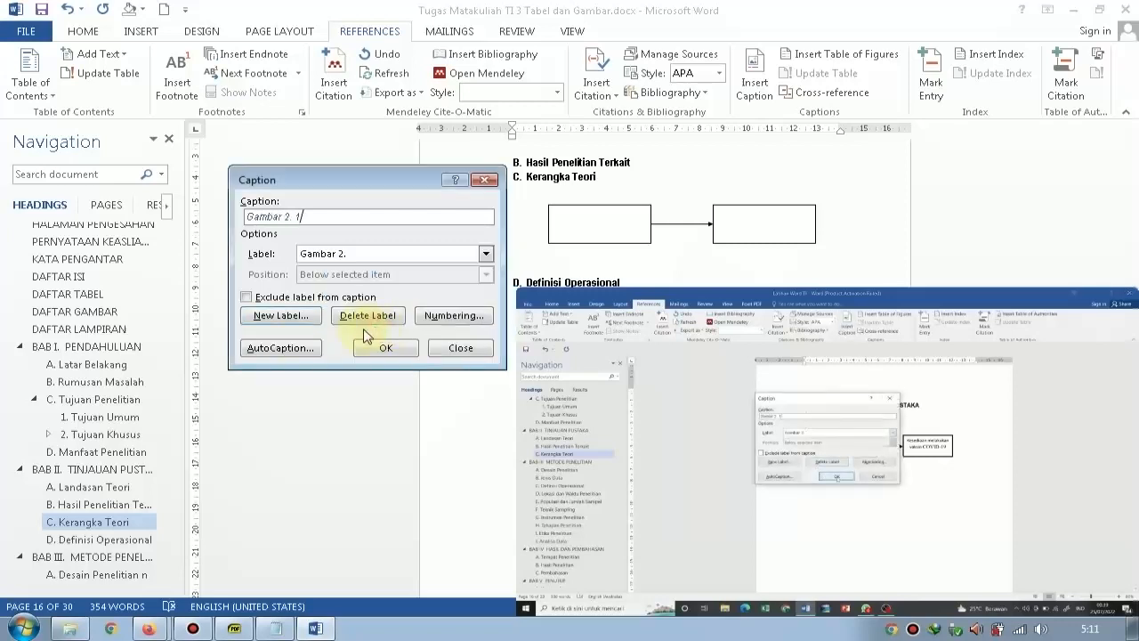
pyautogui.click(373, 348)
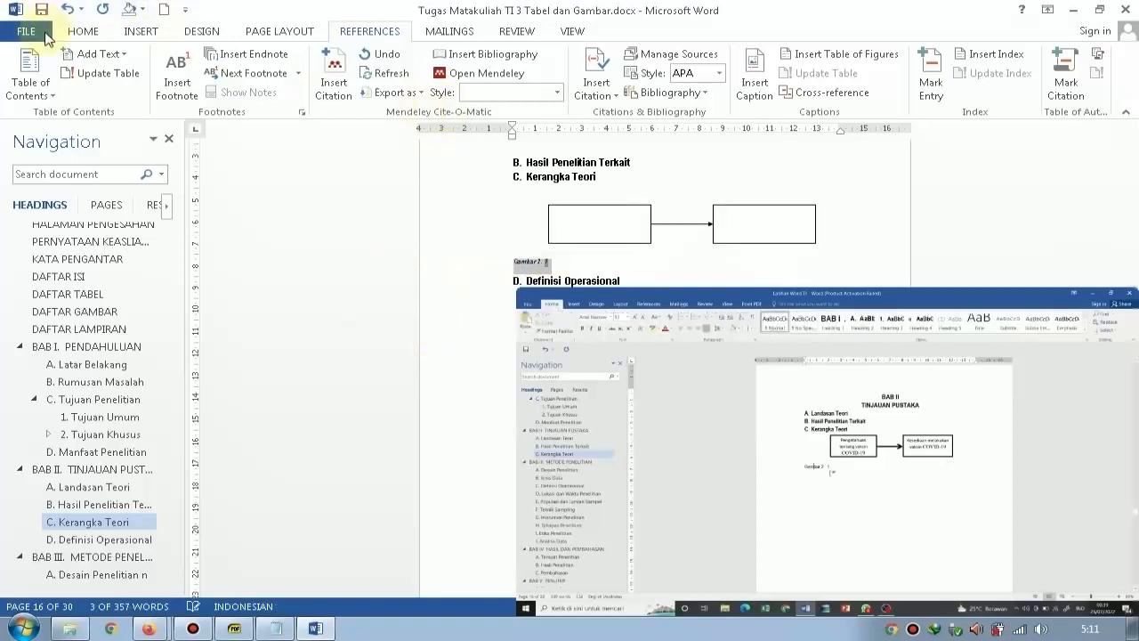
# Apply the Normal style to the figure caption under the diagram and center it.
pyautogui.click(83, 30)
pyautogui.click(610, 75)
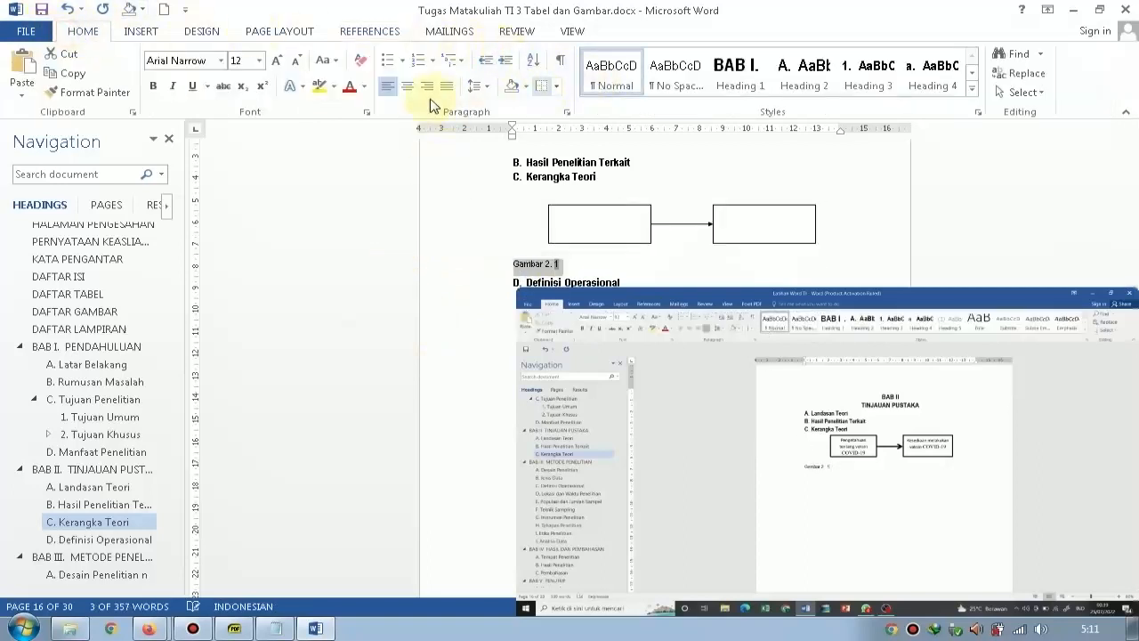
pyautogui.click(409, 87)
# Add the figure's title after the number in the Gambar caption, beginning with "Ke".
pyautogui.click(738, 263)
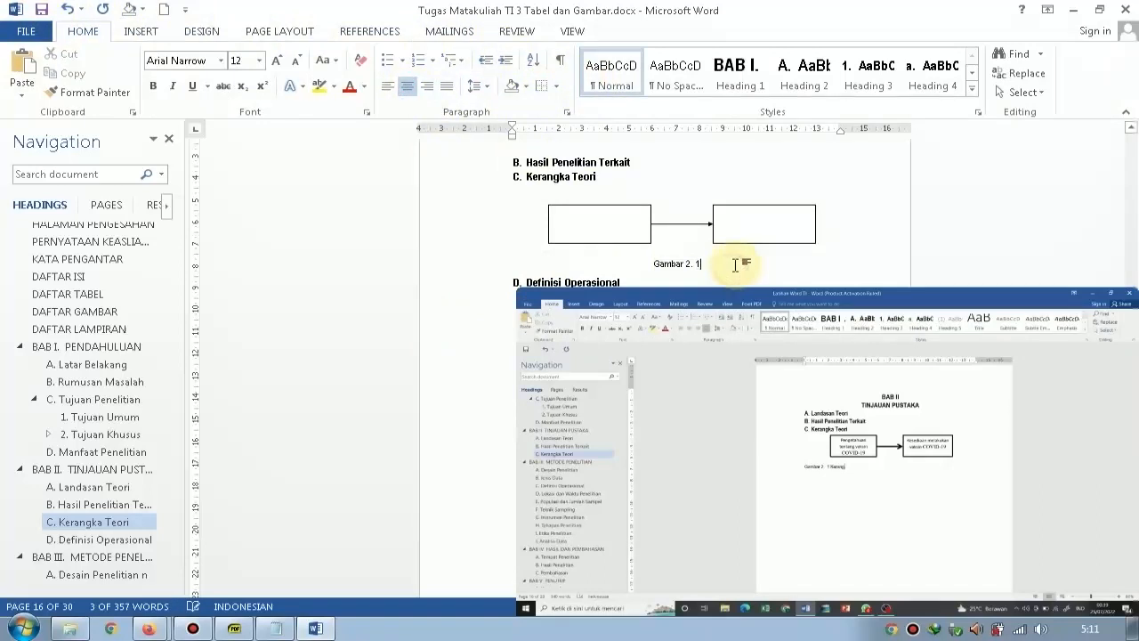
pyautogui.click(736, 265)
pyautogui.write('Ke')
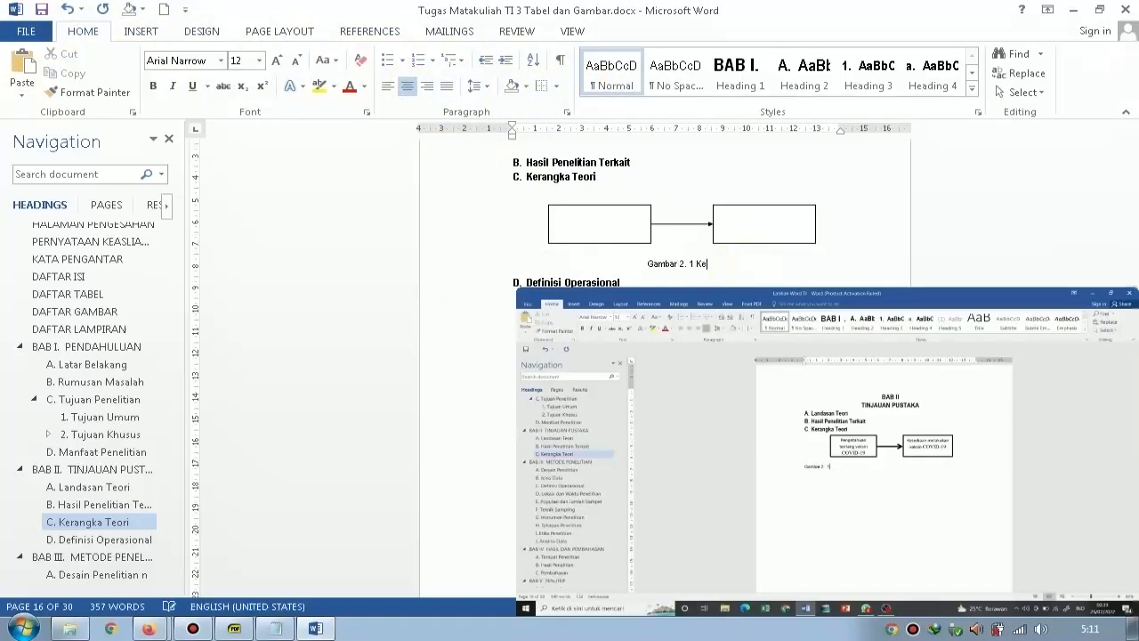
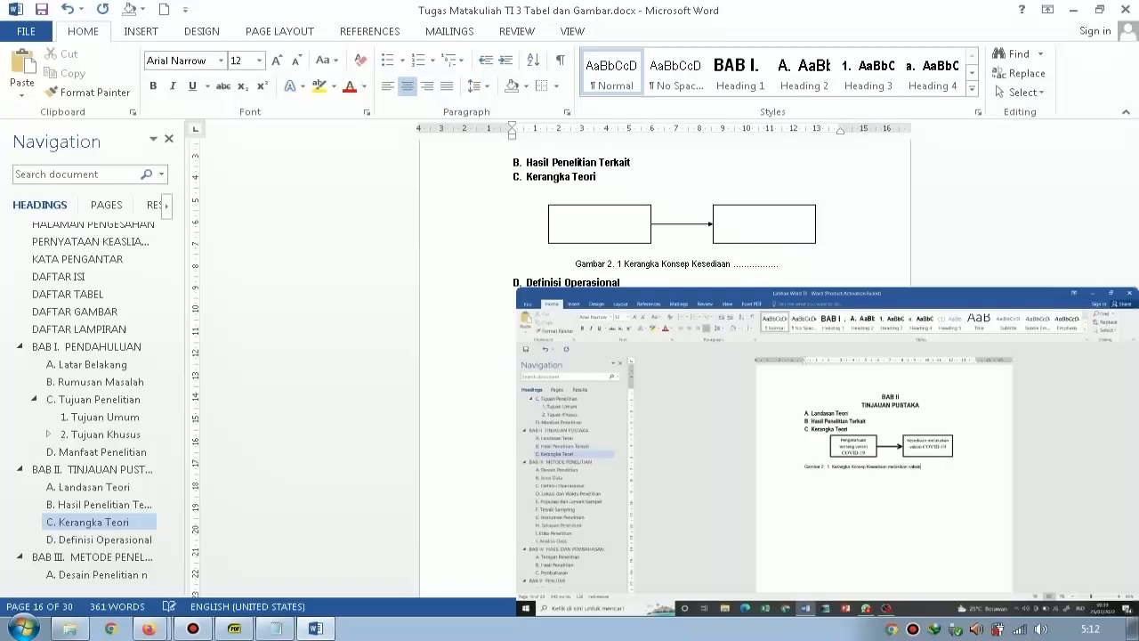
# Set the outline weight of the arrow between the two boxes in the Kerangka Teori diagram to 4½ pt.
pyautogui.click(737, 265)
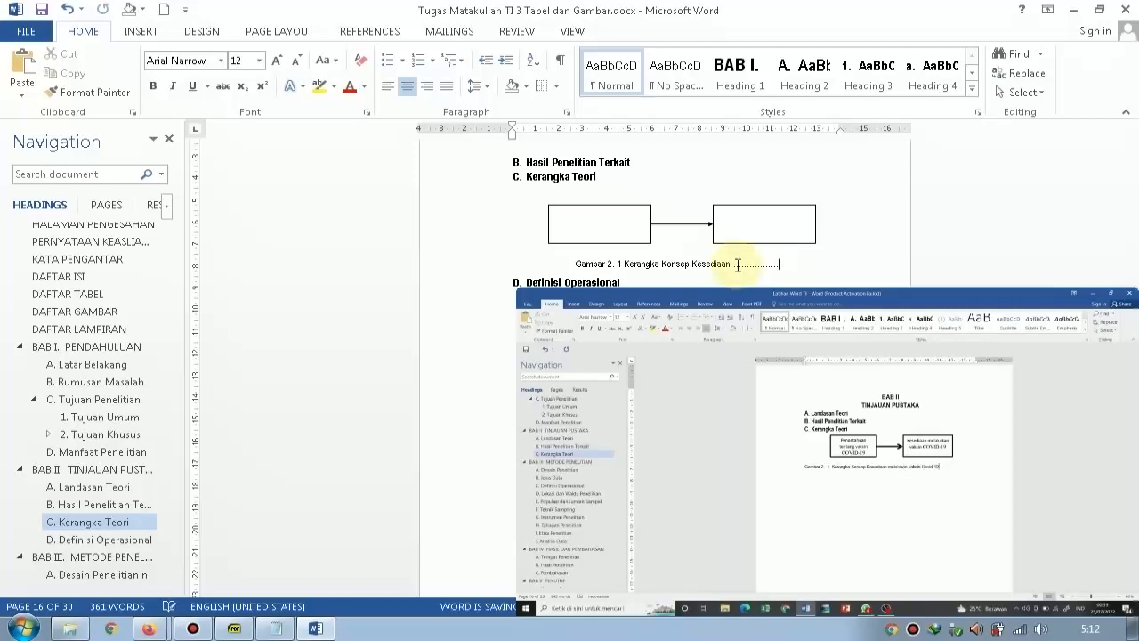
pyautogui.click(672, 224)
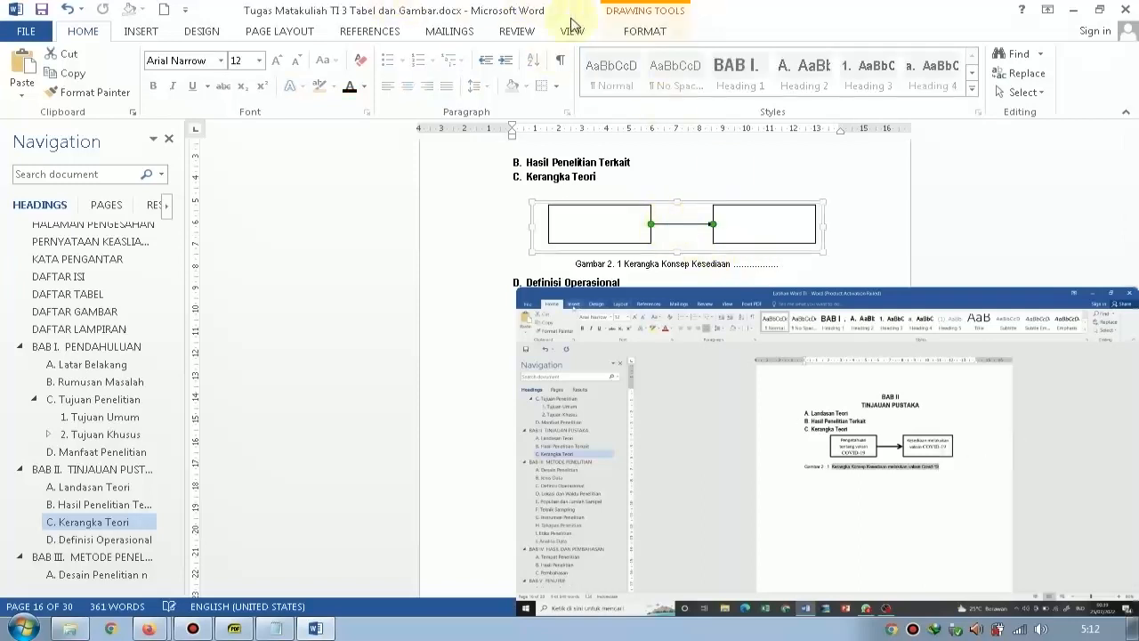
pyautogui.click(641, 38)
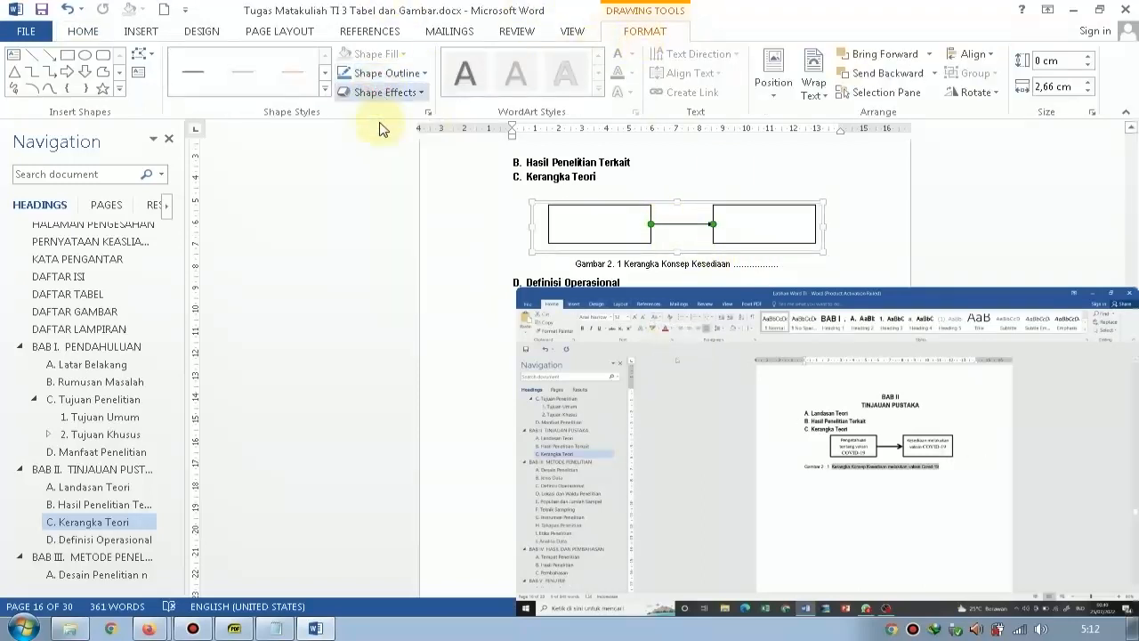
pyautogui.click(384, 73)
pyautogui.click(383, 73)
pyautogui.click(392, 73)
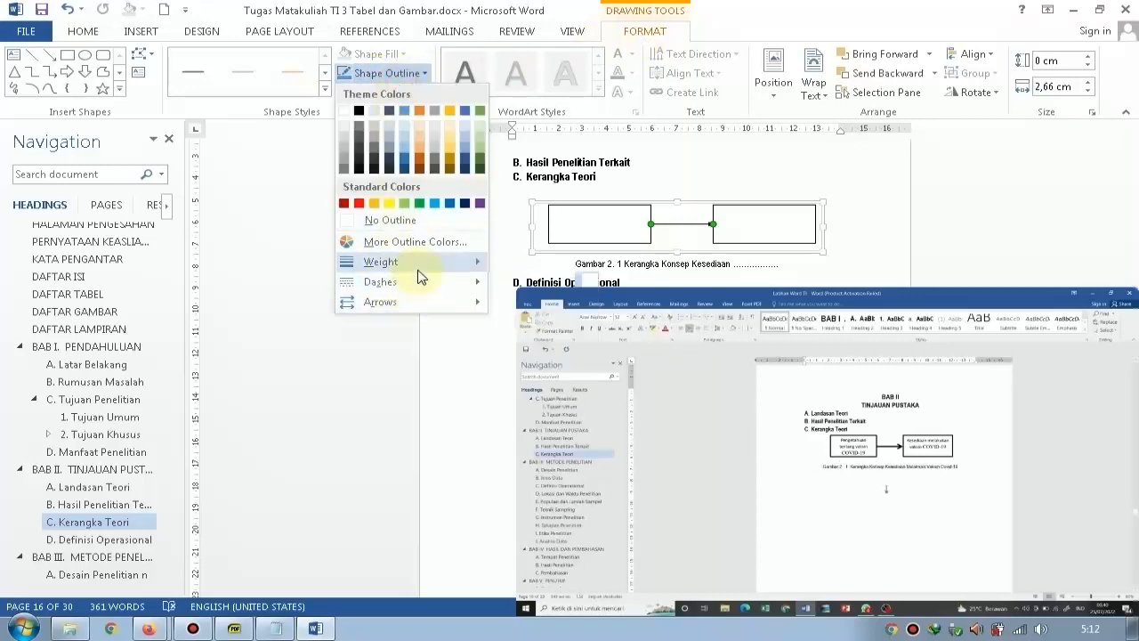
pyautogui.moveTo(416, 263)
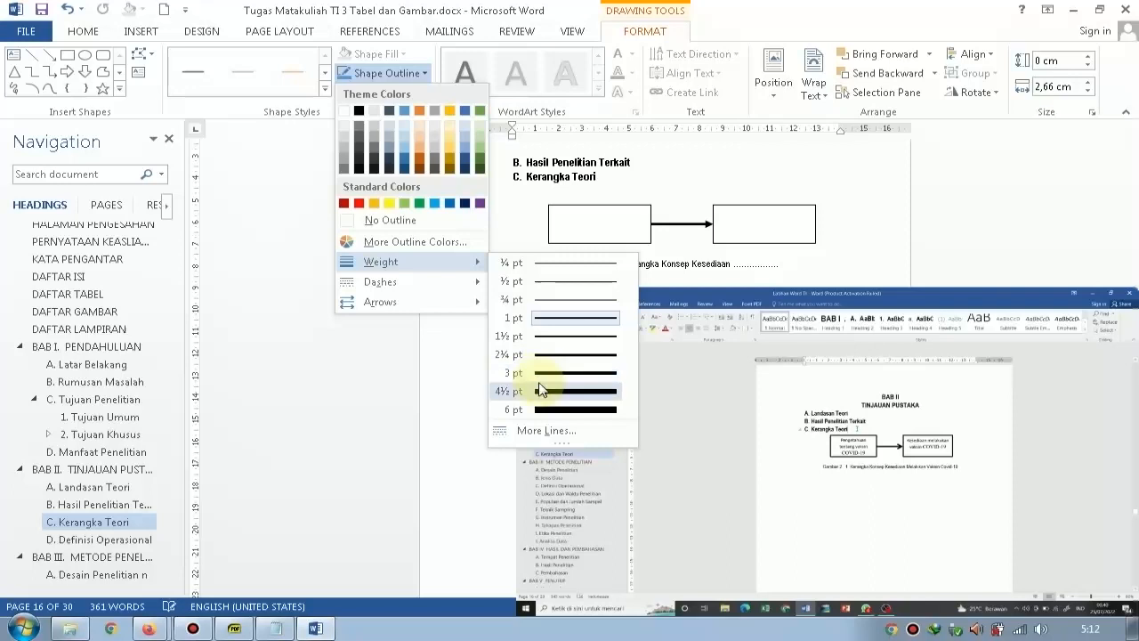
pyautogui.click(512, 391)
pyautogui.click(965, 180)
# Look through BAB III, including its Definisi Operasional table, to locate the H. Tahapan Penelitian heading.
pyautogui.scroll(-2, 943, 204)
pyautogui.click(824, 241)
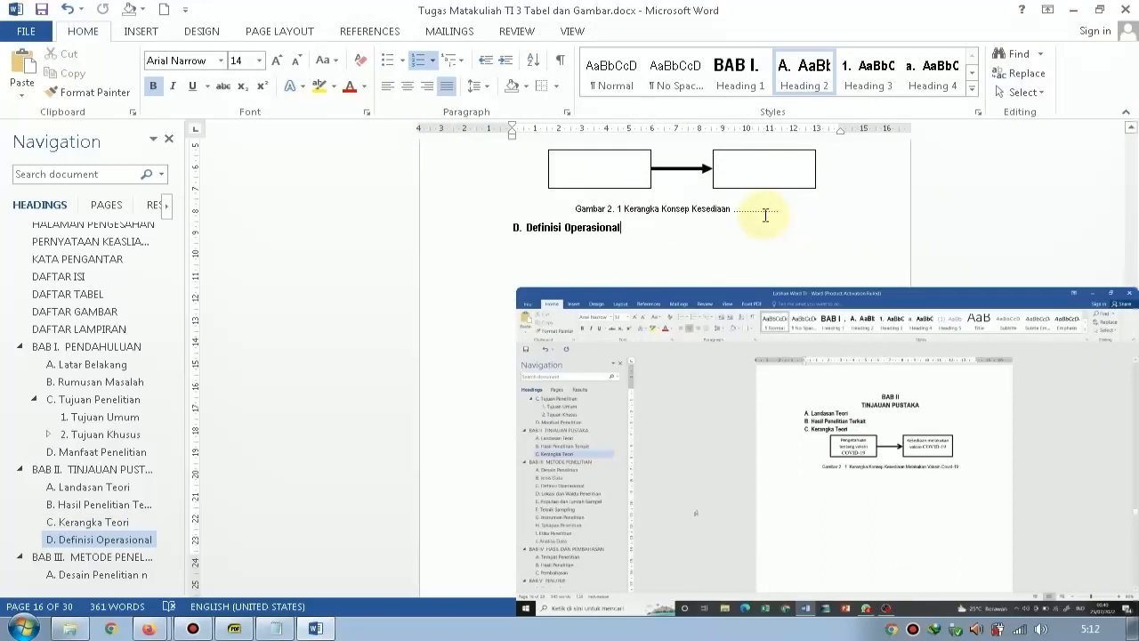
pyautogui.scroll(-3, 765, 214)
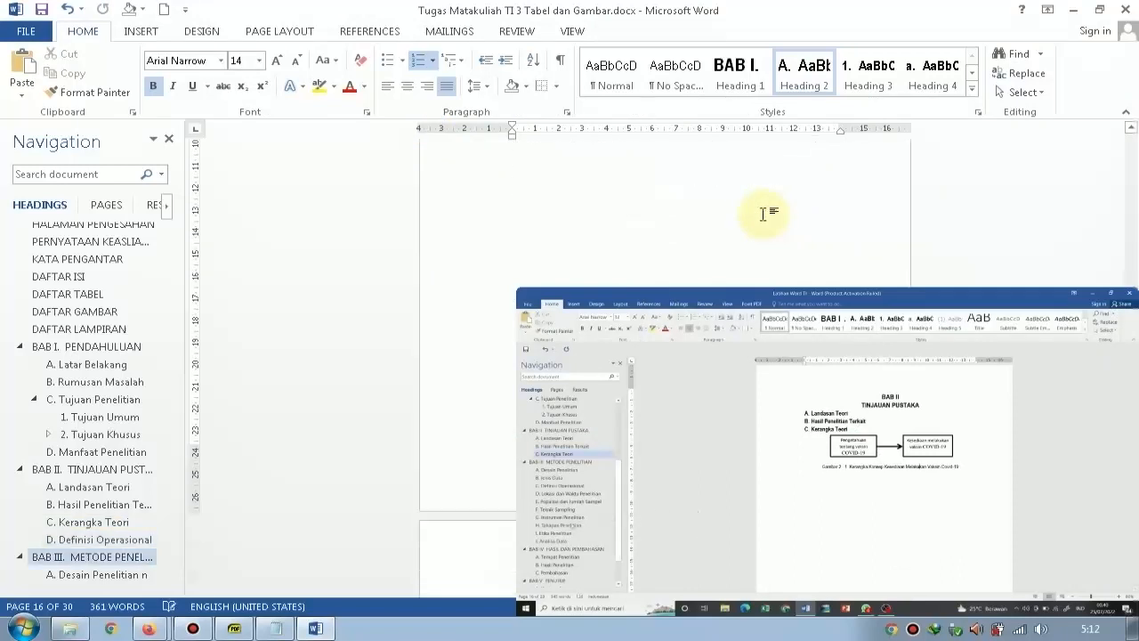
pyautogui.scroll(3, 764, 215)
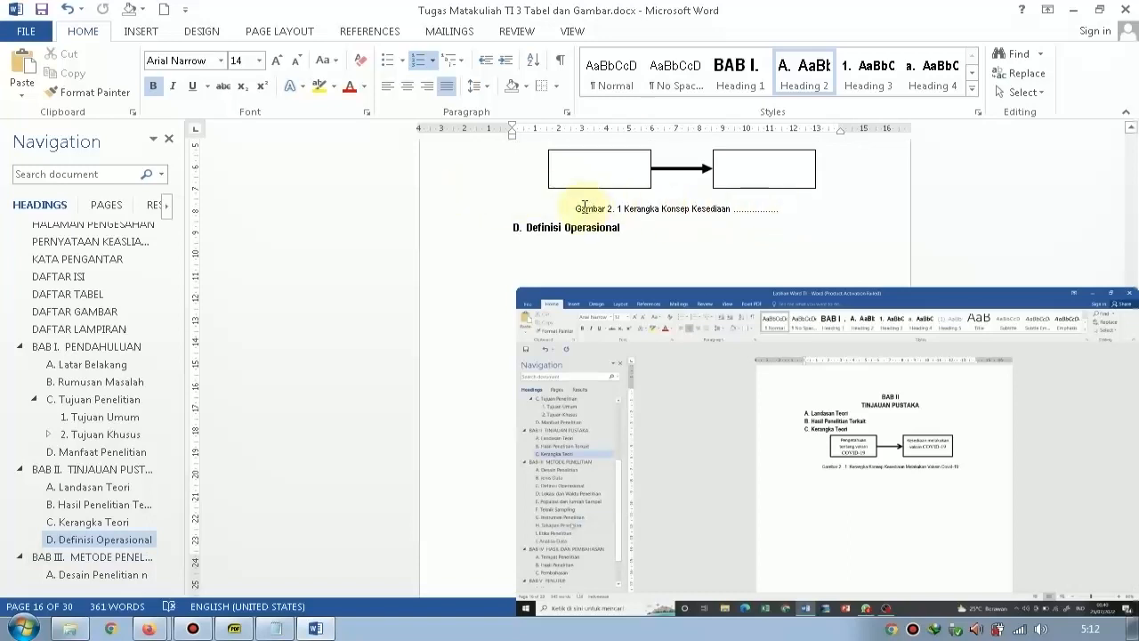
pyautogui.scroll(-5, 592, 208)
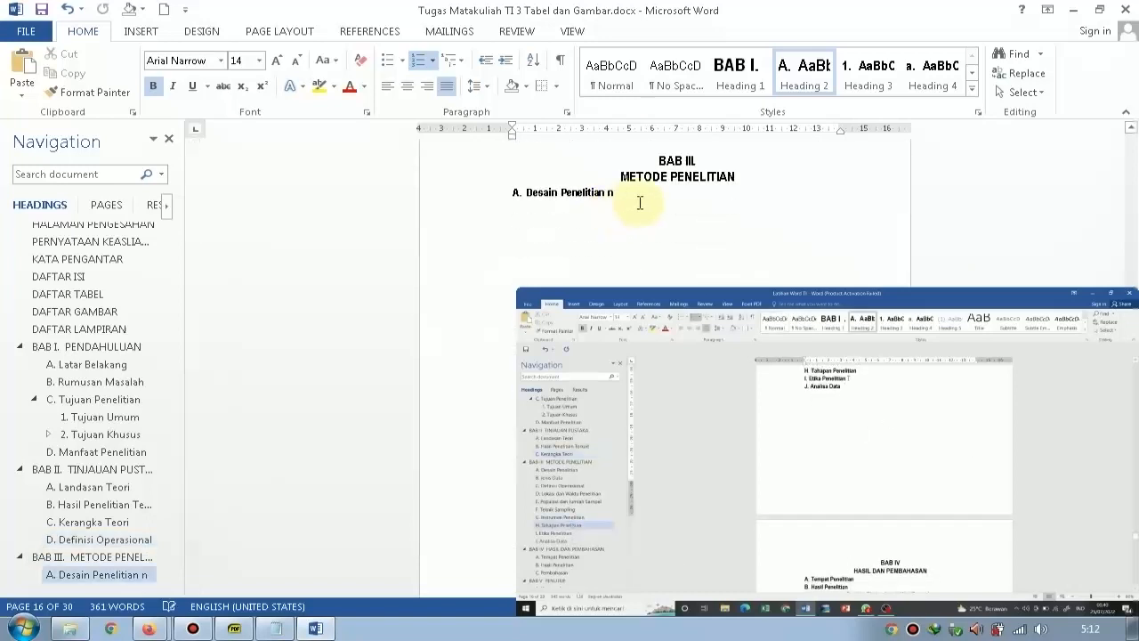
pyautogui.scroll(-2, 73, 473)
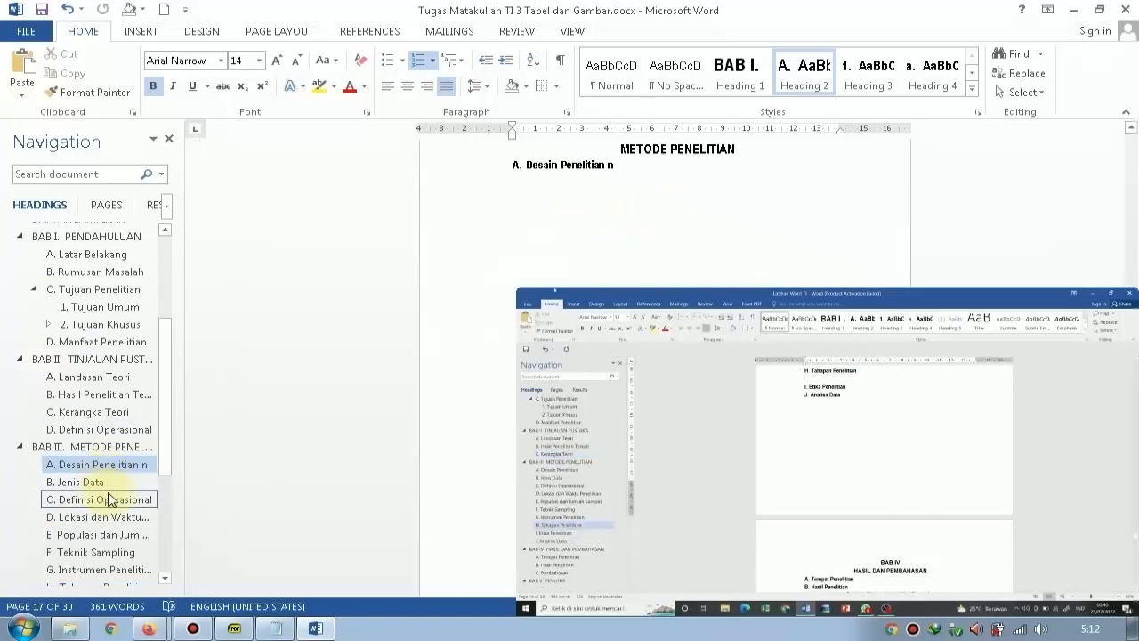
pyautogui.click(100, 551)
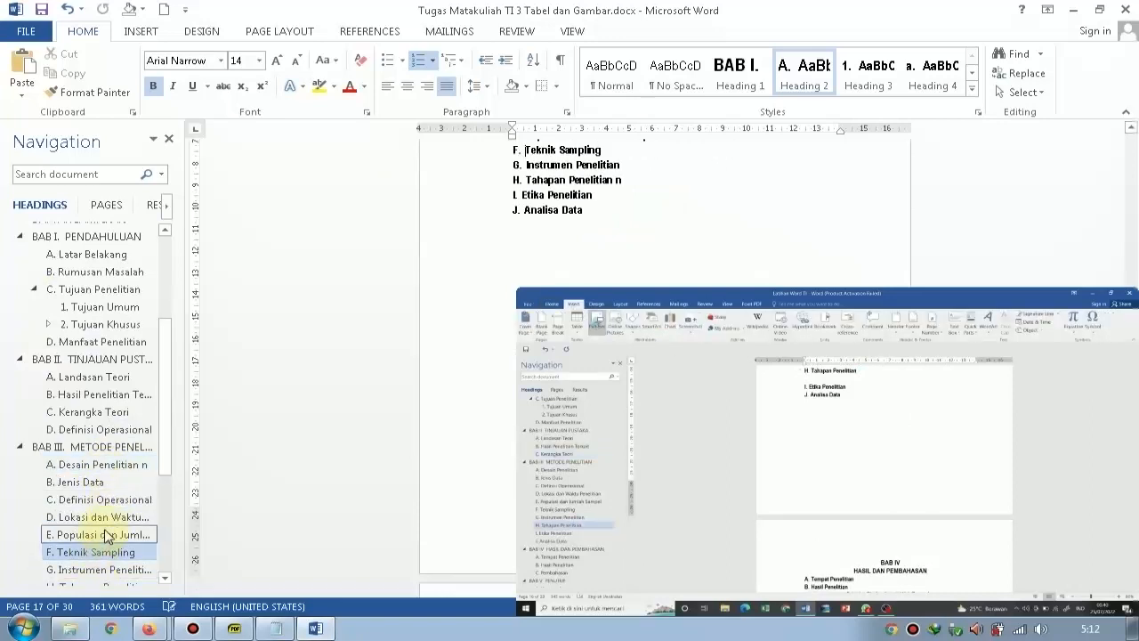
pyautogui.scroll(-1, 104, 535)
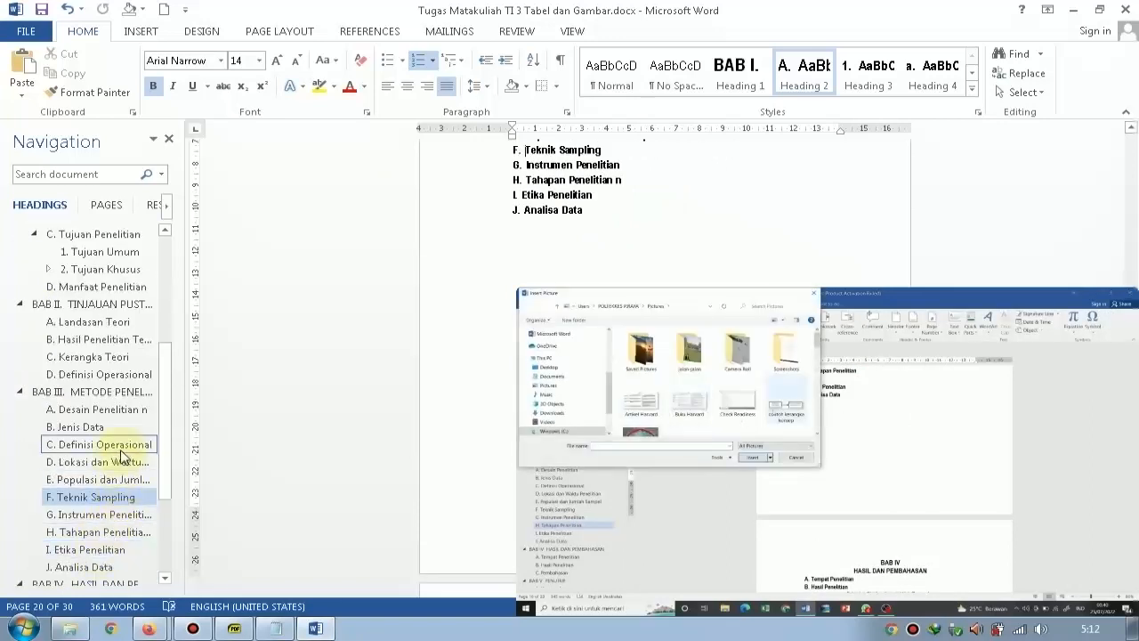
pyautogui.click(113, 395)
pyautogui.scroll(-1, 492, 255)
pyautogui.click(507, 233)
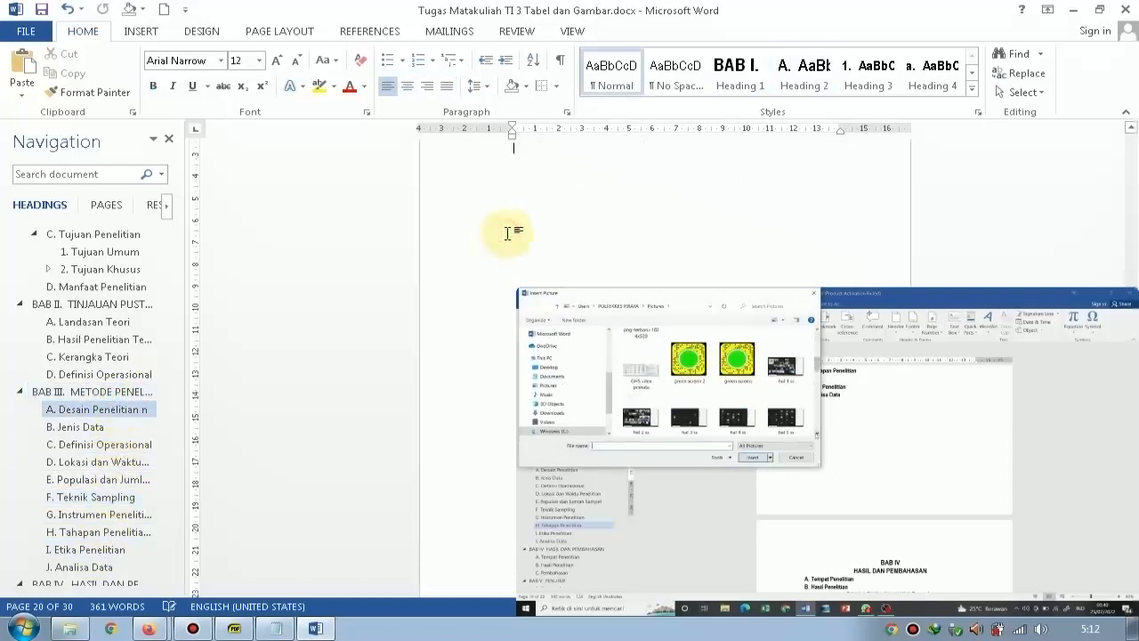
pyautogui.scroll(-4, 509, 233)
pyautogui.scroll(-3, 536, 258)
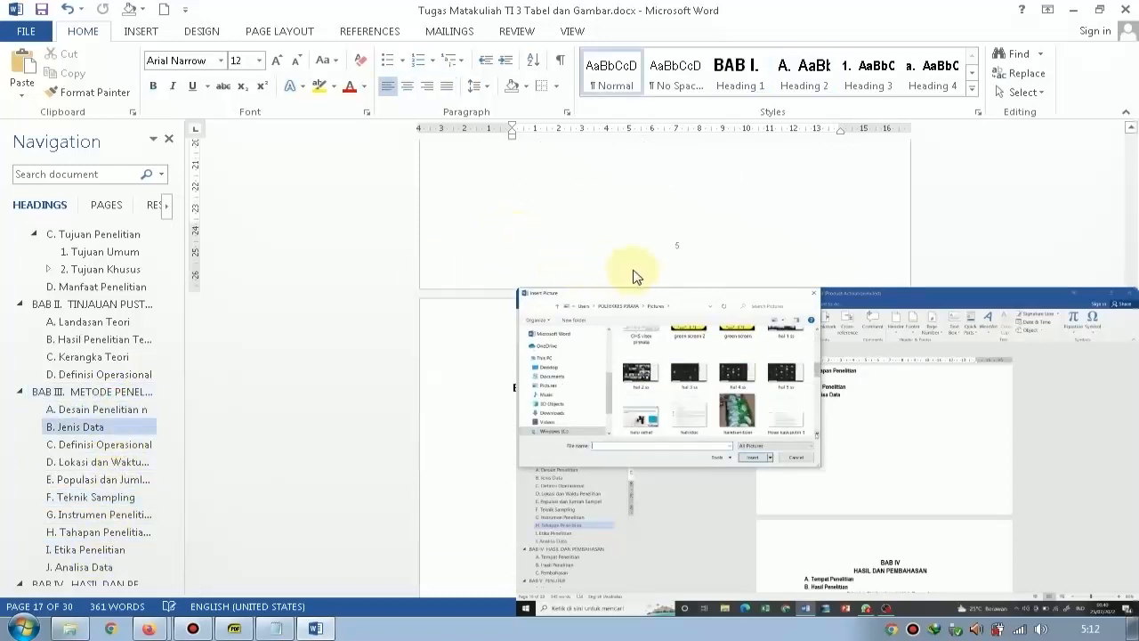
pyautogui.scroll(-6, 662, 249)
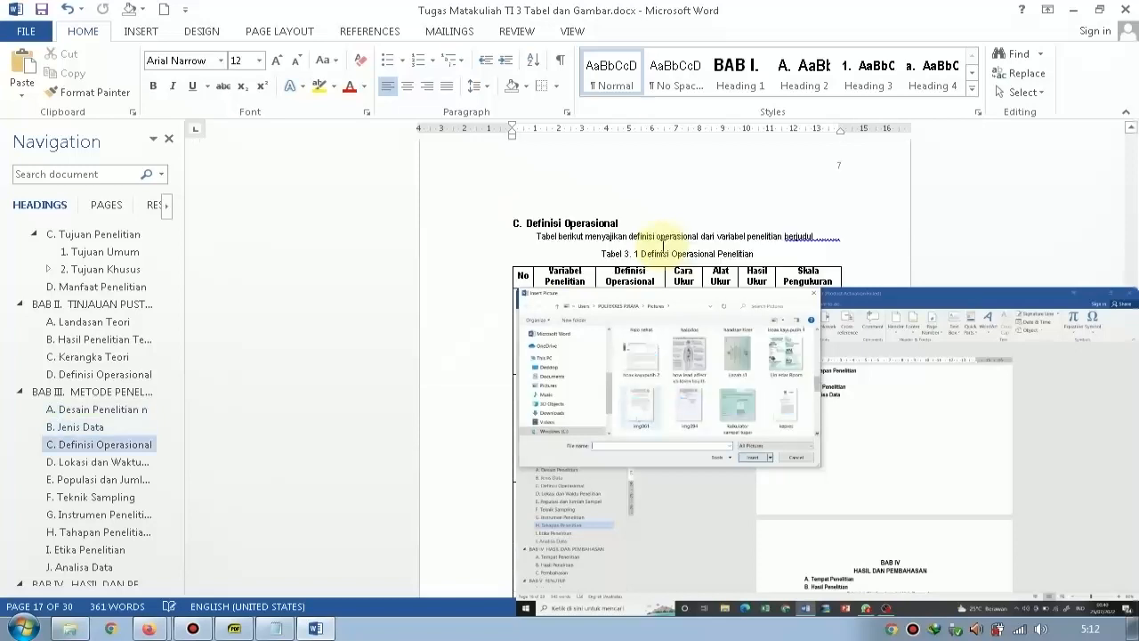
pyautogui.scroll(-2, 663, 244)
pyautogui.scroll(-5, 663, 244)
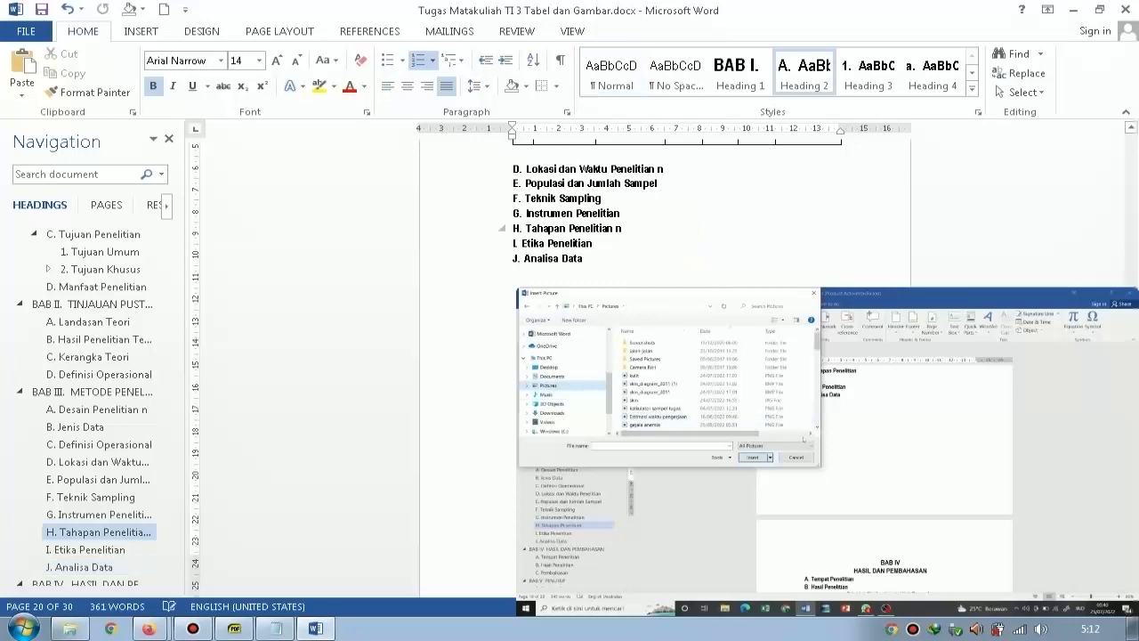
# Insert a Continuous Cycle SmartArt graphic on a new line below the H. Tahapan Penelitian heading.
pyautogui.press('Return')
pyautogui.click(138, 30)
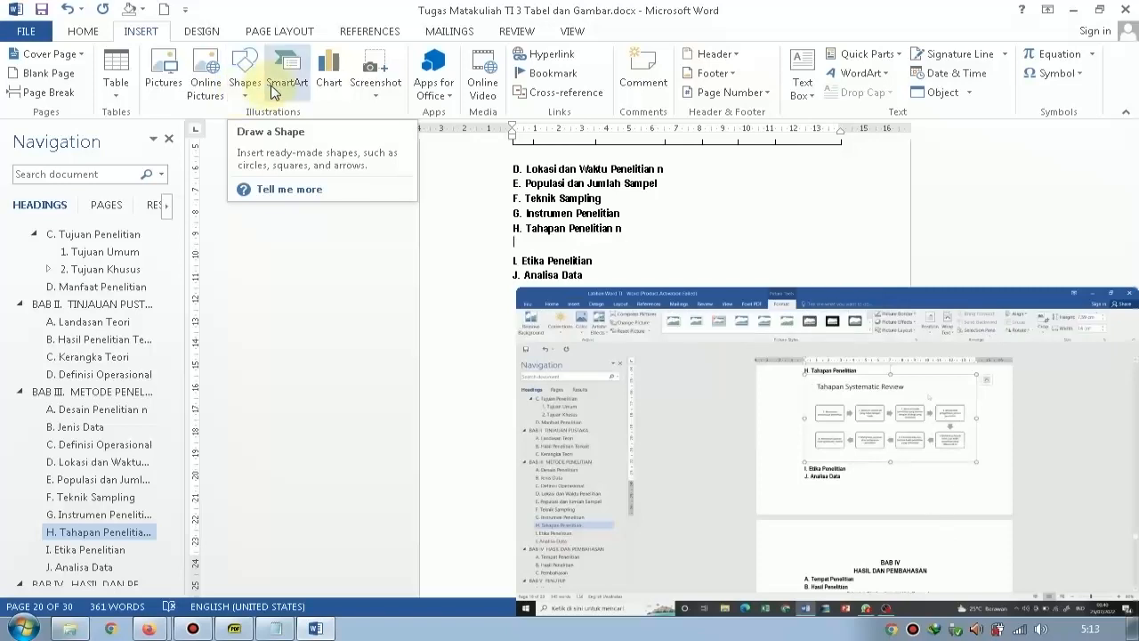
pyautogui.click(274, 89)
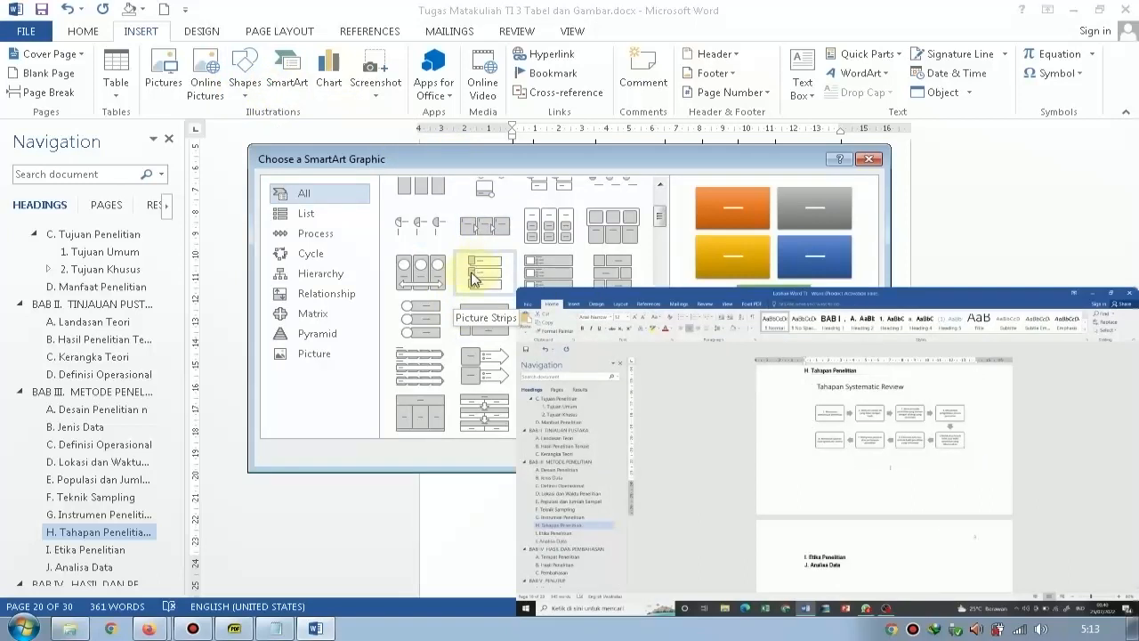
pyautogui.scroll(-5, 466, 306)
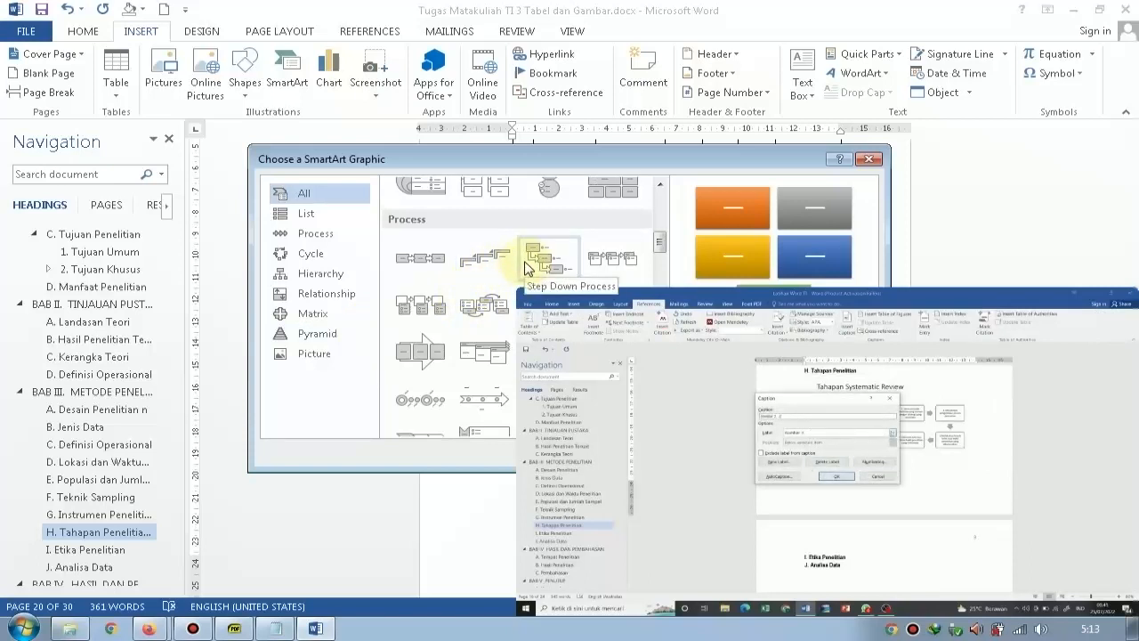
pyautogui.scroll(-3, 437, 279)
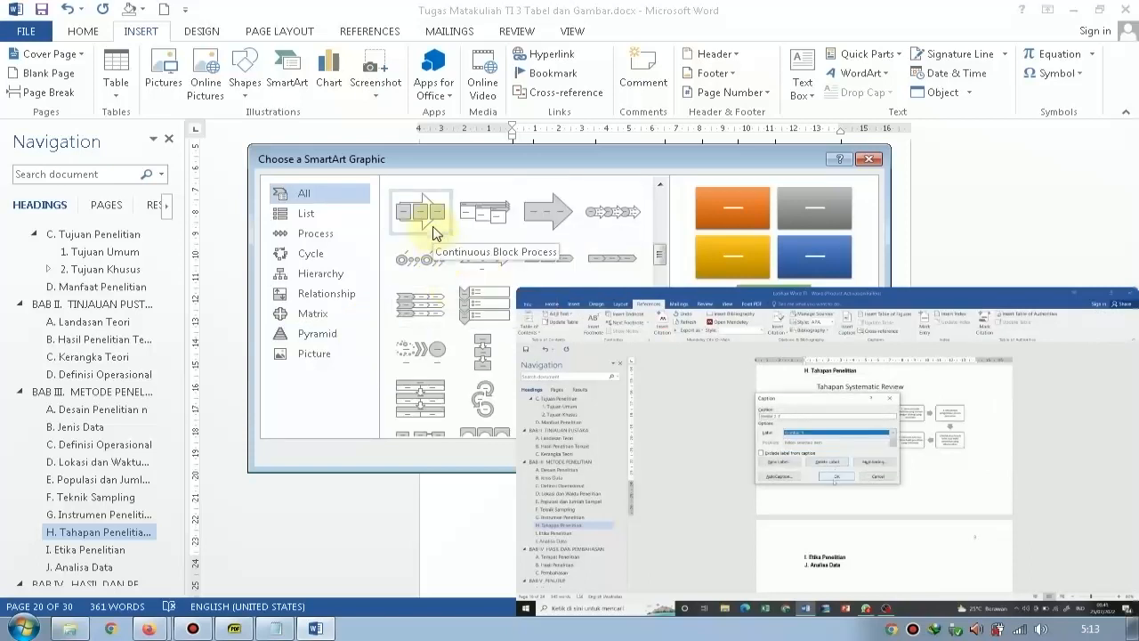
pyautogui.scroll(8, 457, 243)
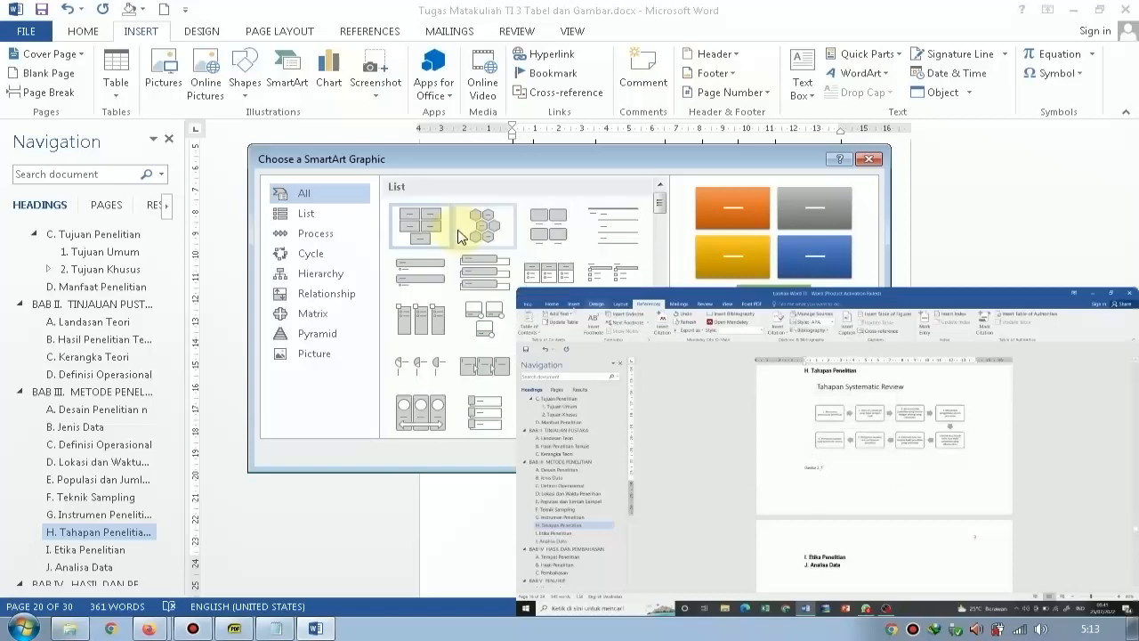
pyautogui.scroll(-4, 534, 257)
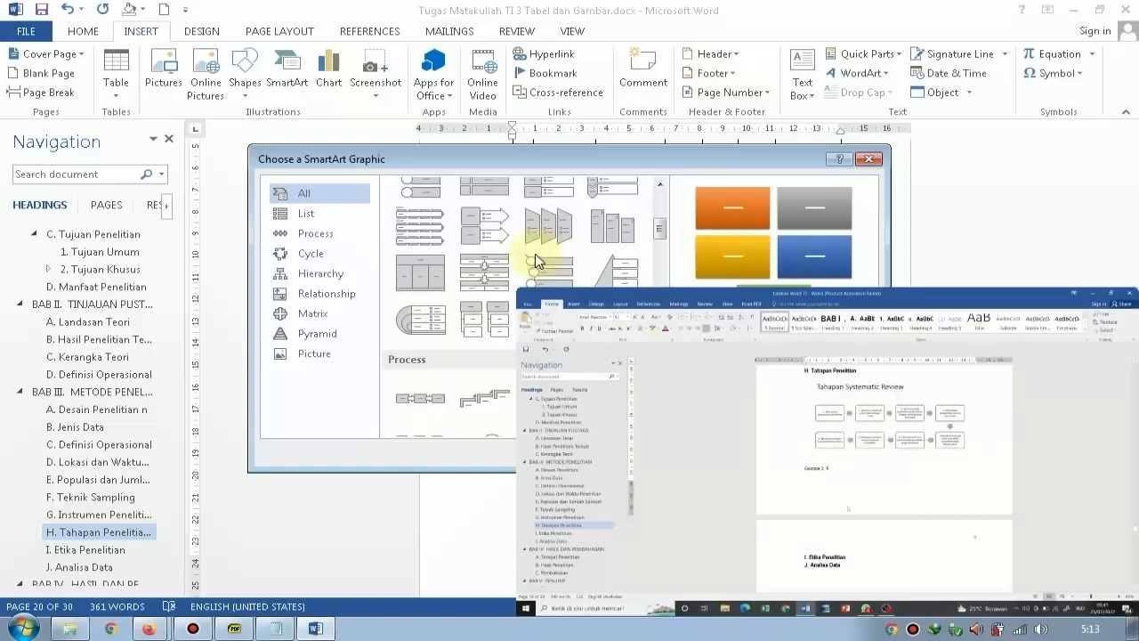
pyautogui.scroll(-3, 539, 260)
pyautogui.scroll(-8, 536, 260)
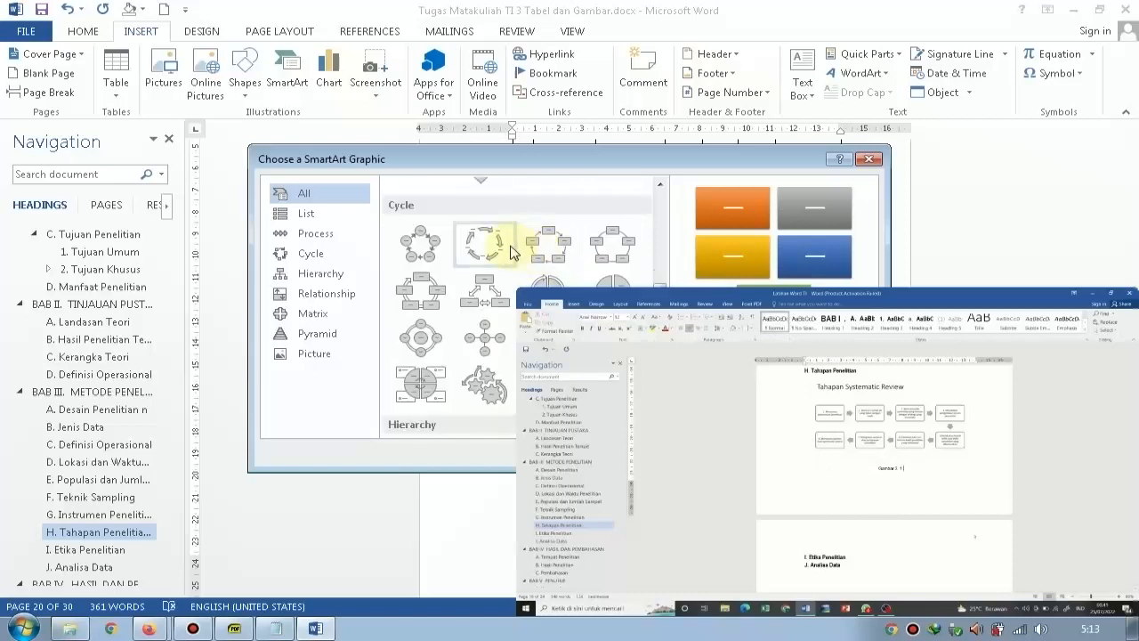
pyautogui.click(431, 294)
pyautogui.moveTo(717, 164); pyautogui.dragTo(478, 119)
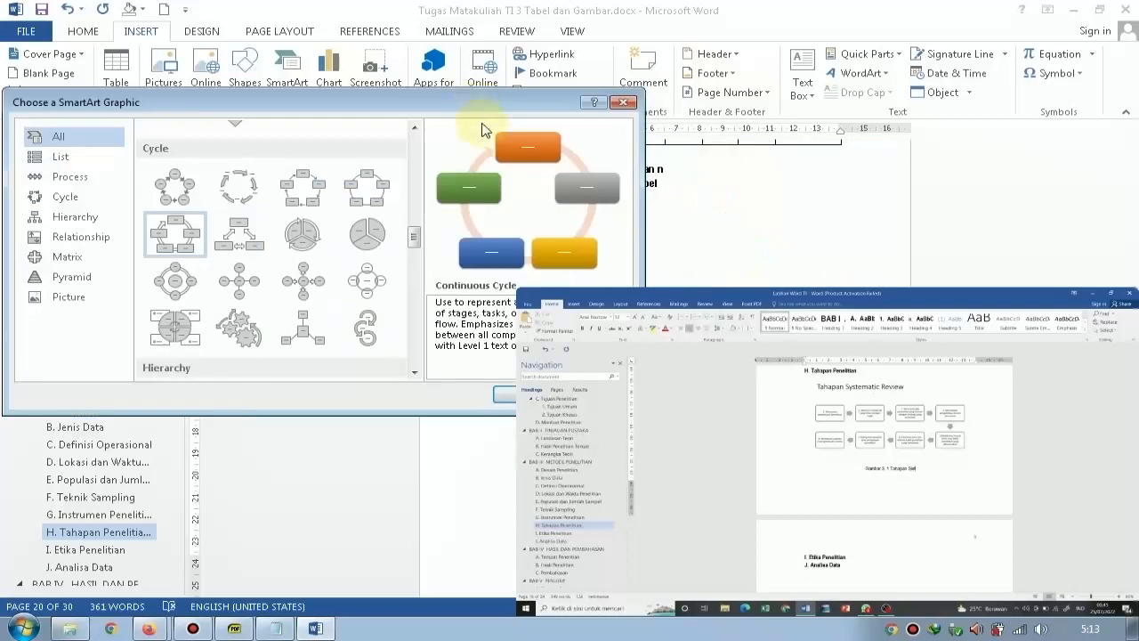
pyautogui.click(503, 395)
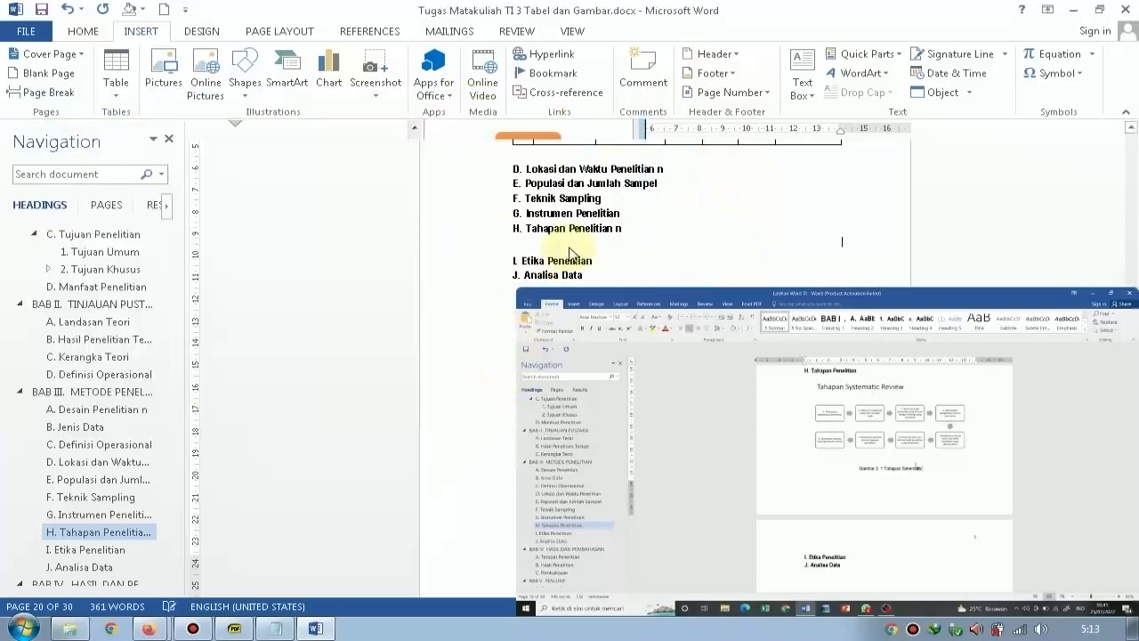
# Add an empty line beneath the cycle SmartArt and pause the tutorial video.
pyautogui.scroll(-3, 801, 247)
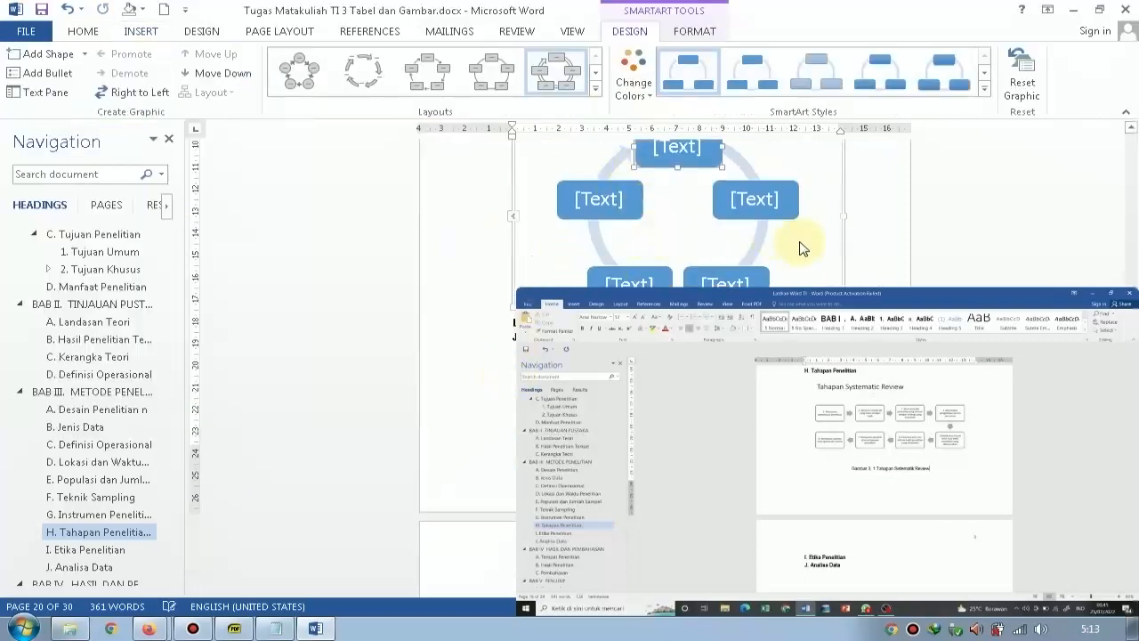
pyautogui.click(891, 220)
pyautogui.press('Return')
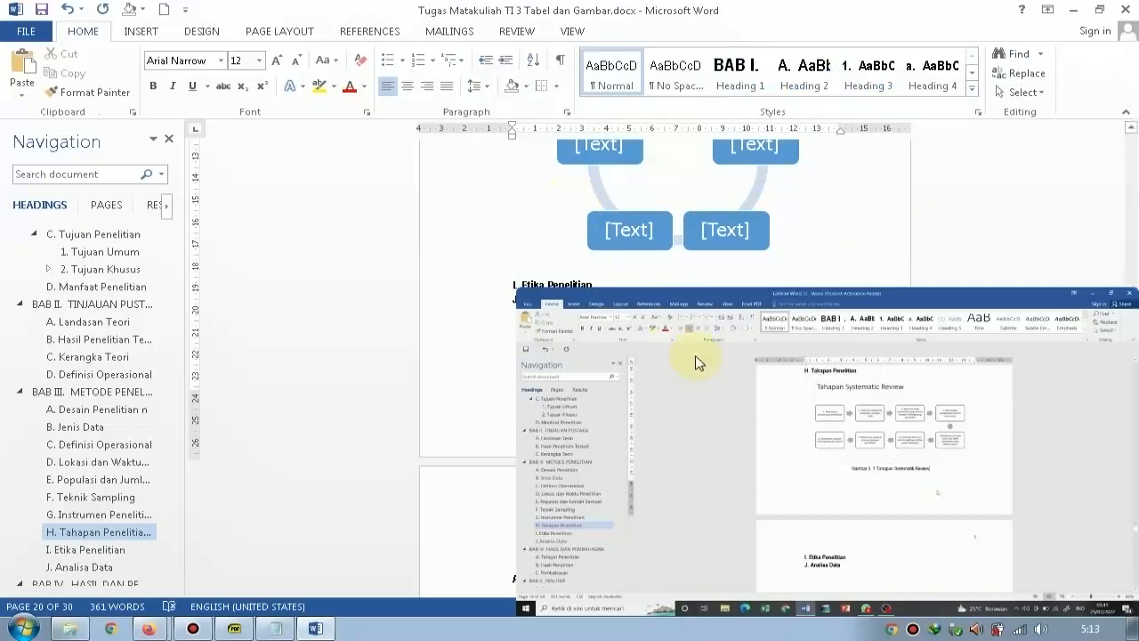
pyautogui.click(827, 584)
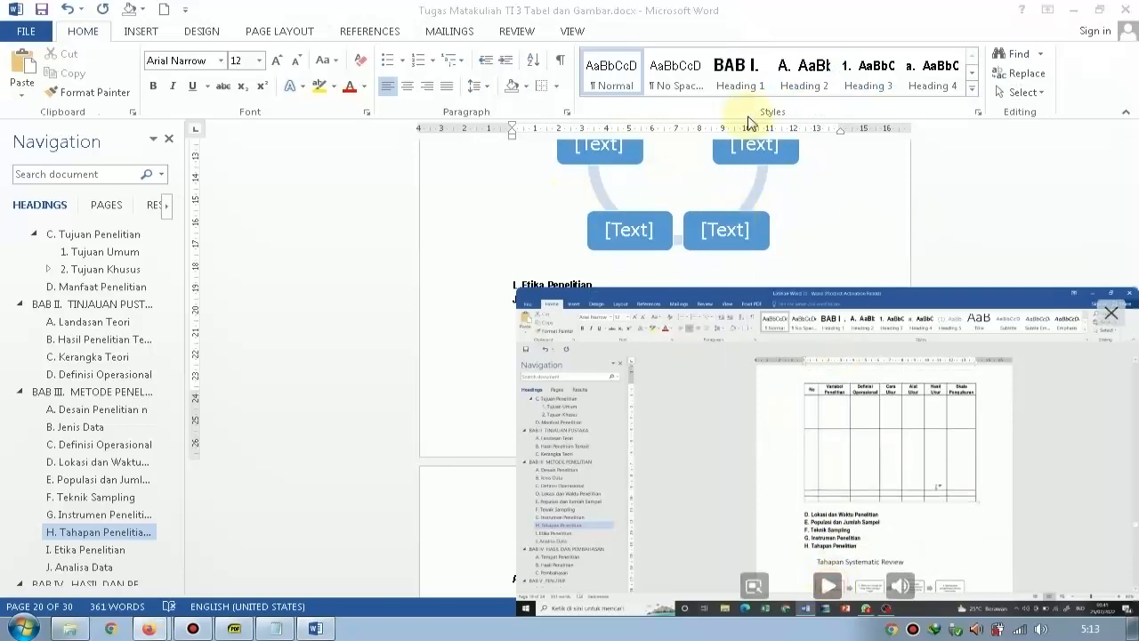
# Insert a caption on the empty line beneath the cycle SmartArt, using a new label named "Gambar 3.".
pyautogui.click(372, 34)
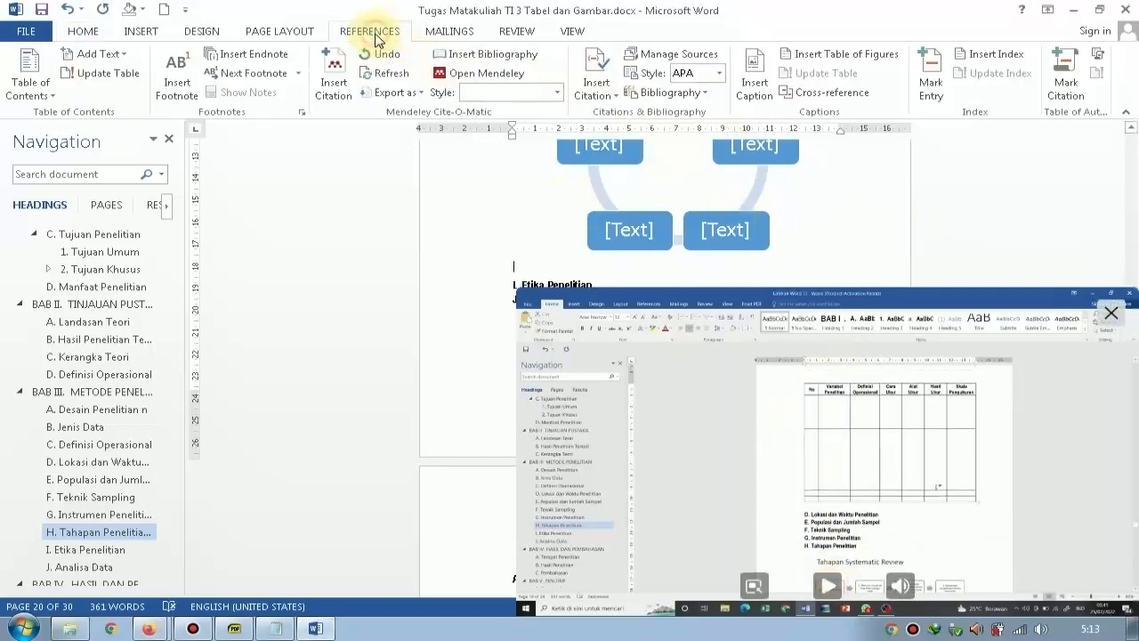
pyautogui.click(754, 82)
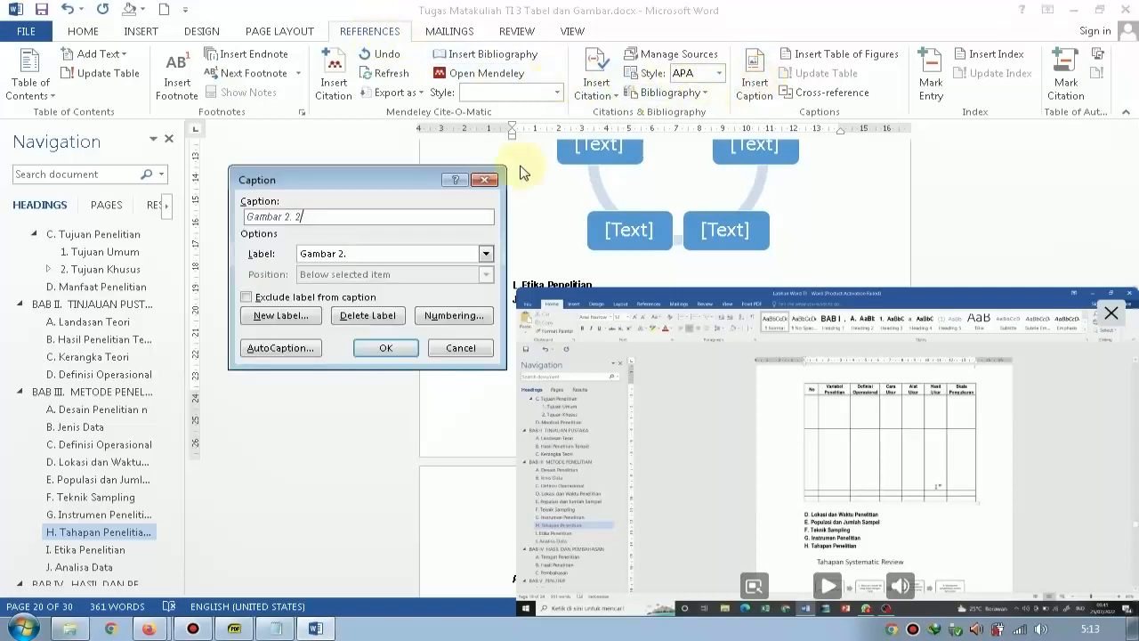
pyautogui.click(281, 318)
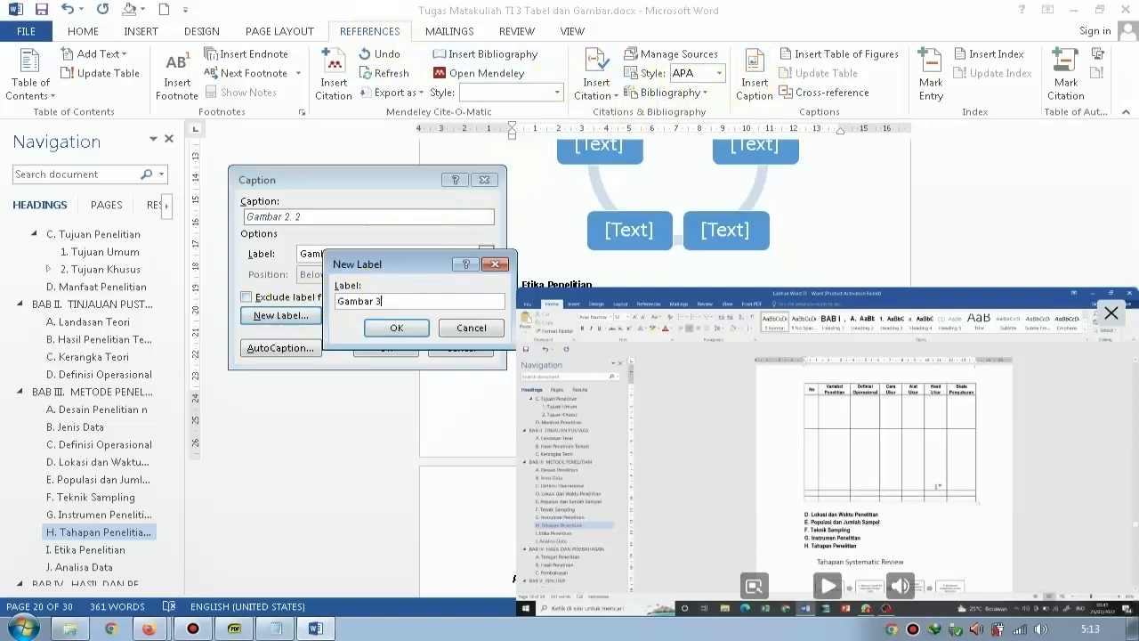
pyautogui.write('Gambar 3.')
pyautogui.click(396, 327)
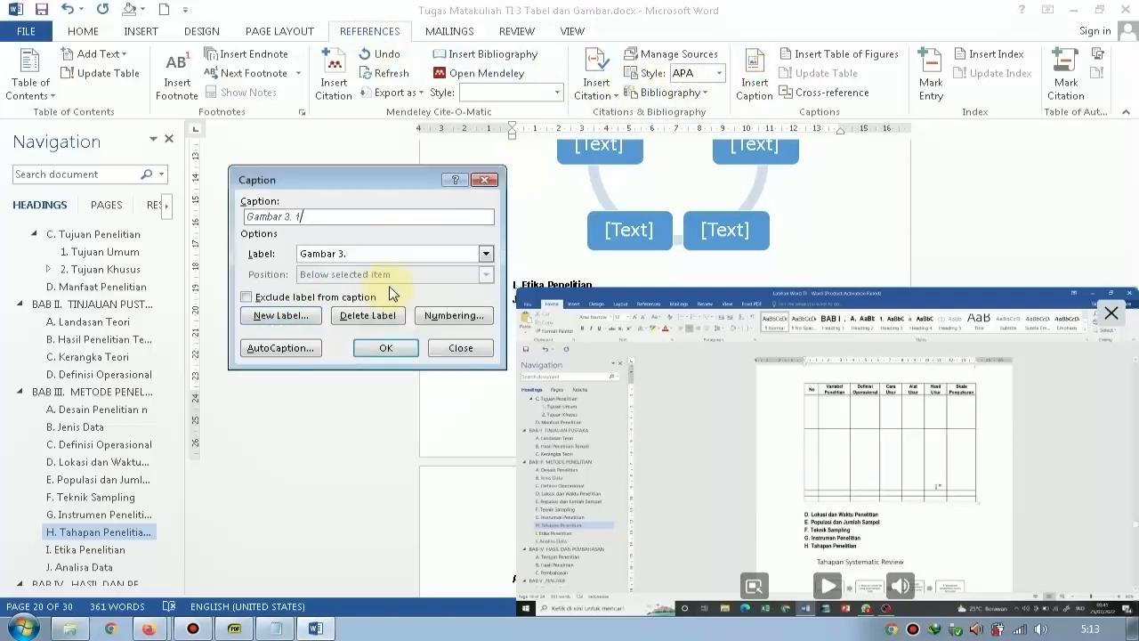
pyautogui.click(387, 347)
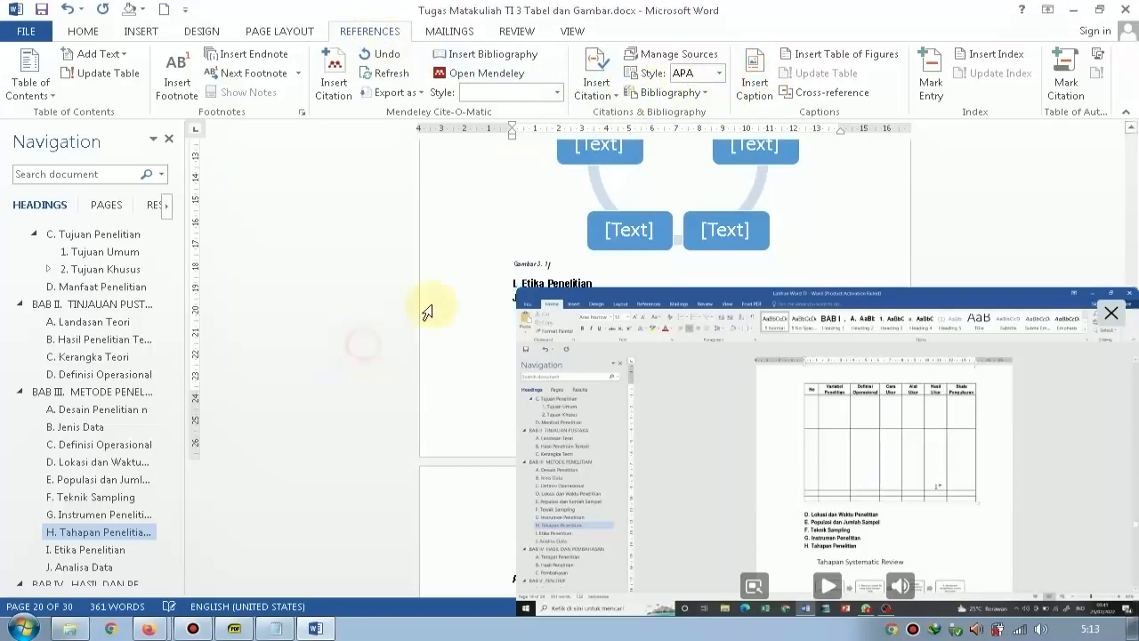
# Apply the Normal style to the Gambar 3. caption beneath the cycle SmartArt.
pyautogui.click(357, 247)
pyautogui.click(83, 31)
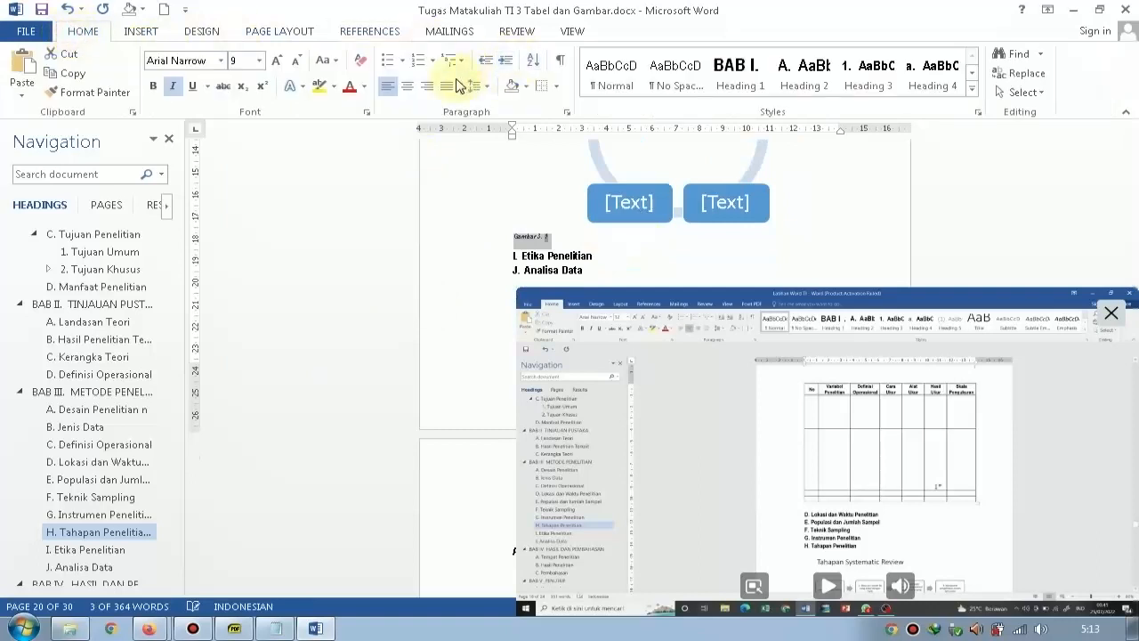
pyautogui.click(407, 85)
pyautogui.click(612, 79)
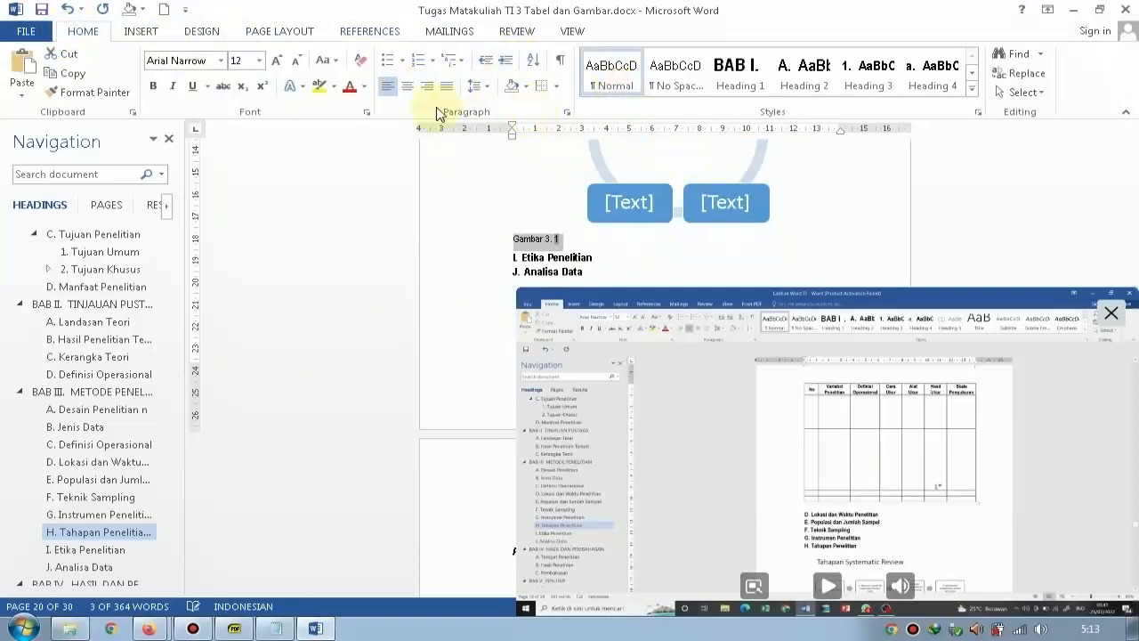
# Center the Gambar 3. 1 caption beneath the cycle SmartArt and add the title "Tahapan Systematic Review" to it.
pyautogui.click(409, 89)
pyautogui.click(722, 237)
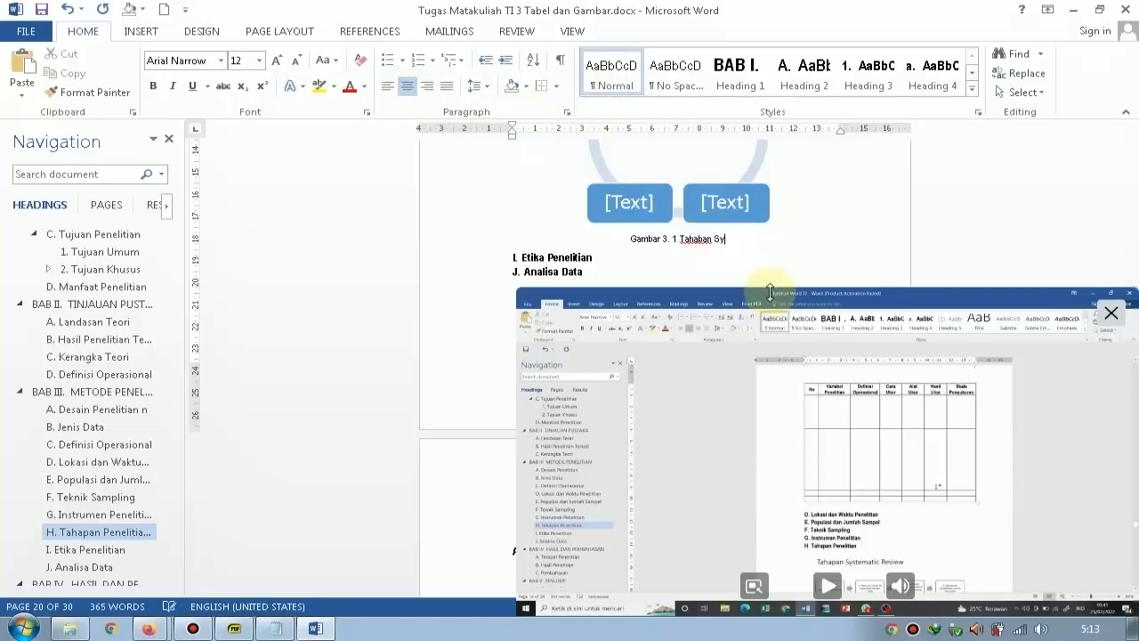
pyautogui.write('Tahaban Systematic R')
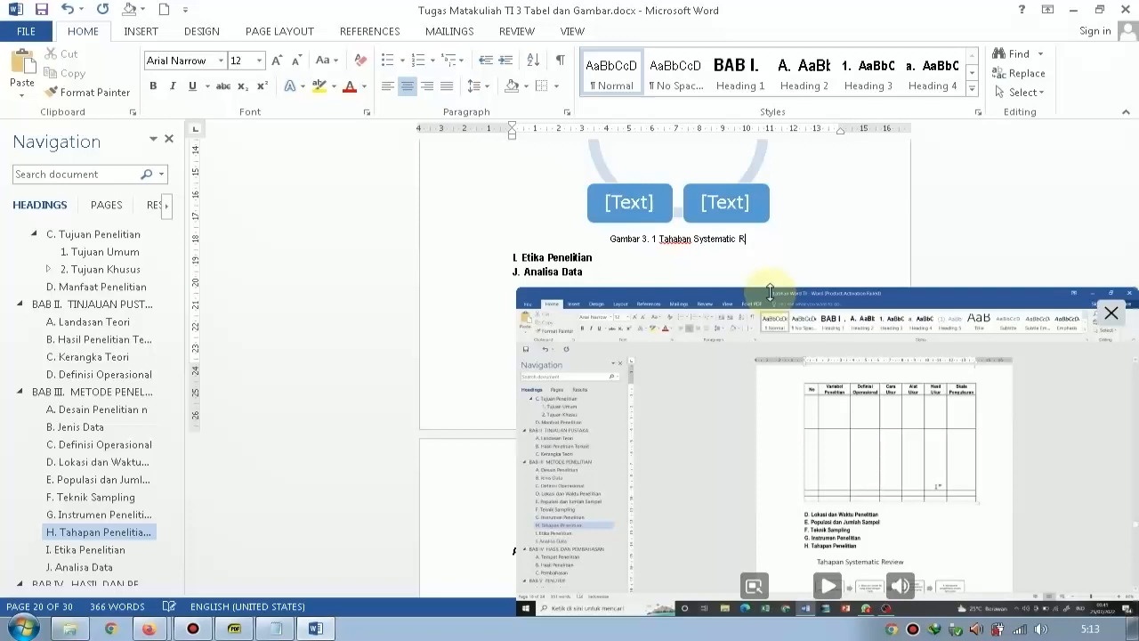
pyautogui.write('eview')
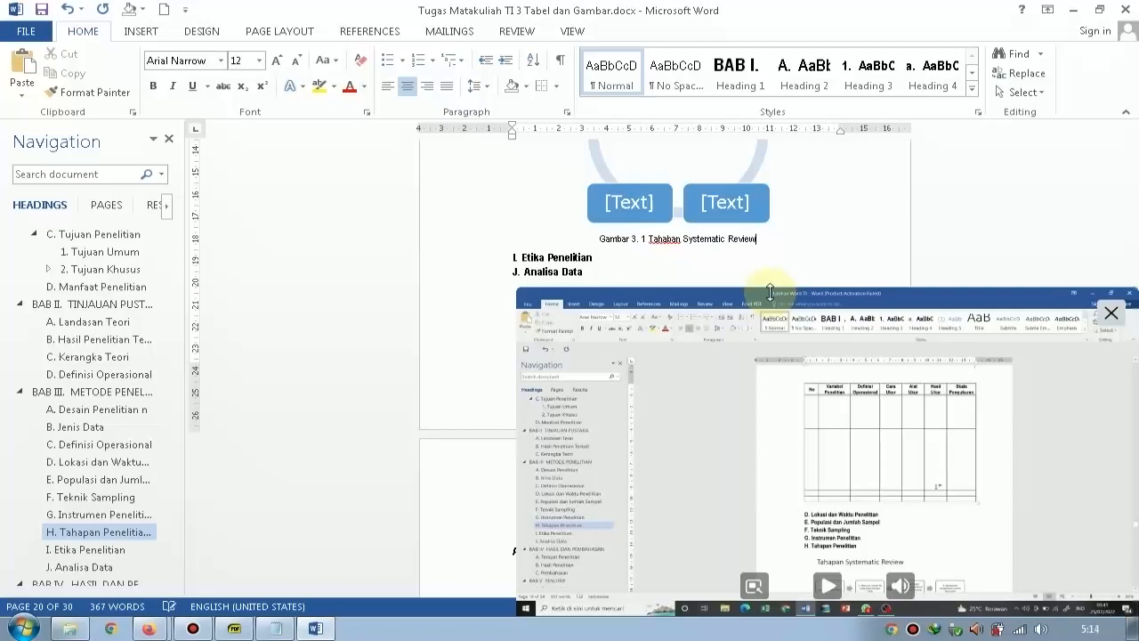
pyautogui.rightClick(678, 241)
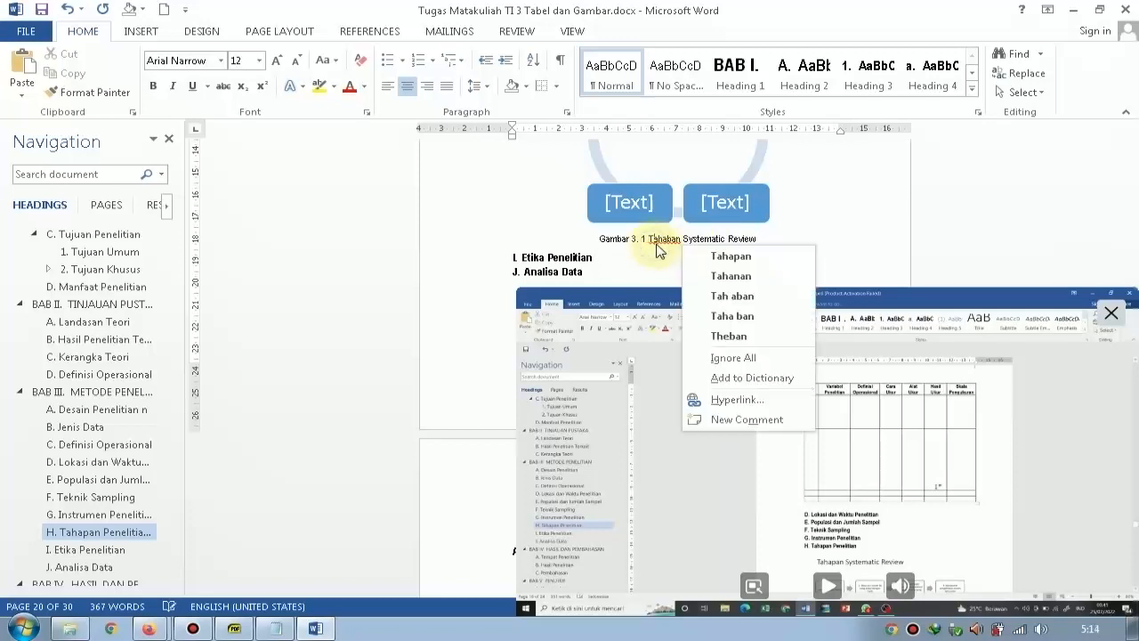
pyautogui.click(732, 256)
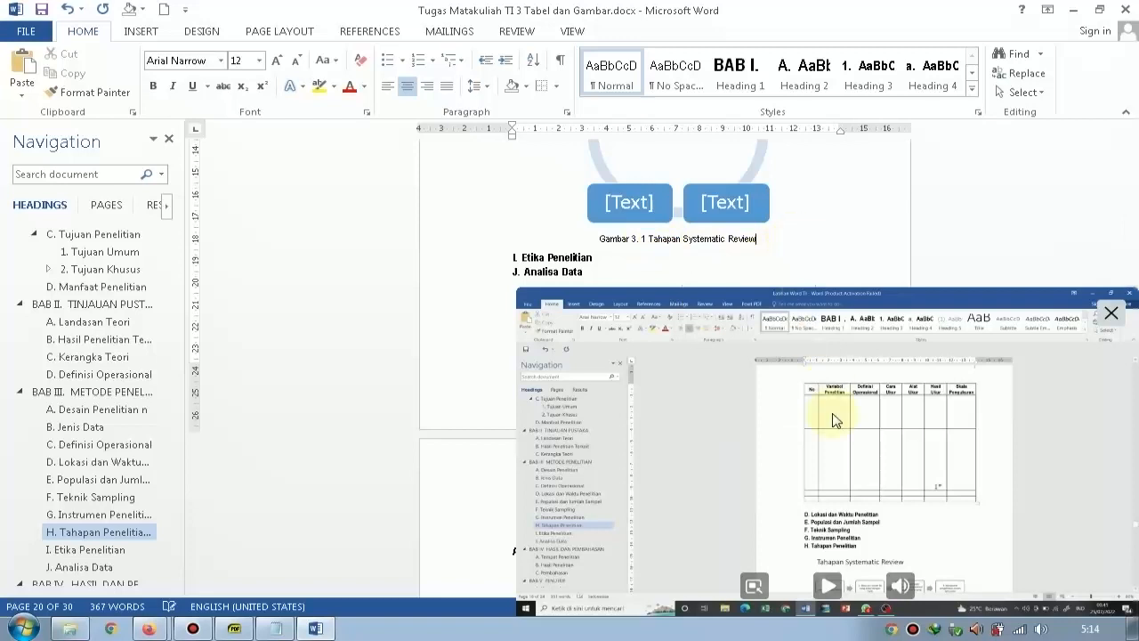
# Resume the tutorial video and add an empty line in Normal style beneath the DAFTAR TABEL heading.
pyautogui.click(832, 587)
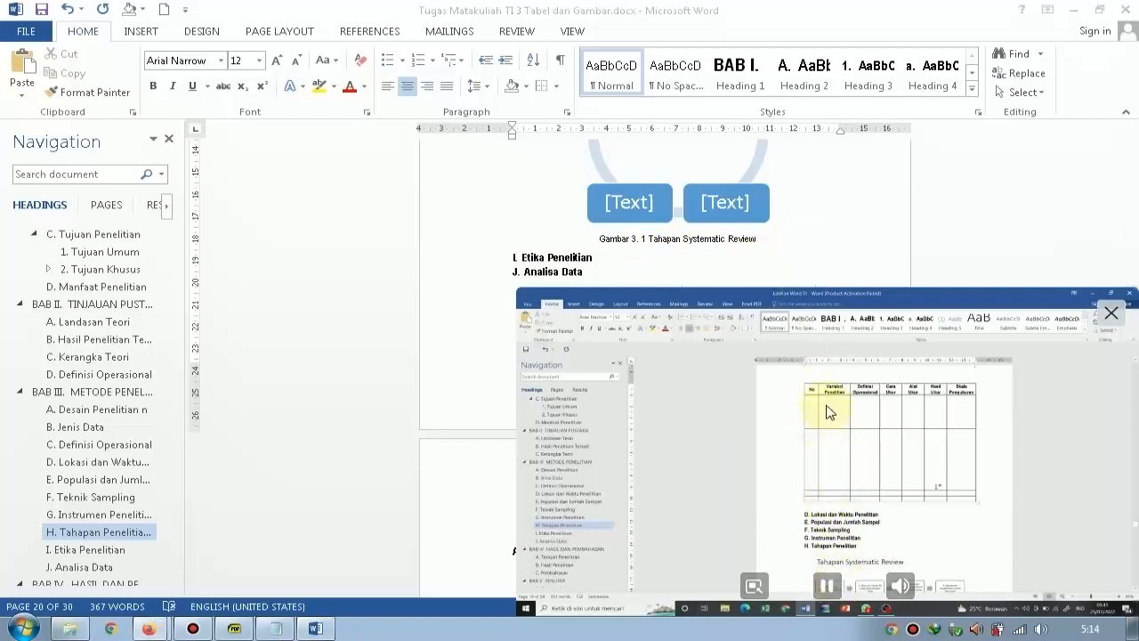
pyautogui.click(733, 263)
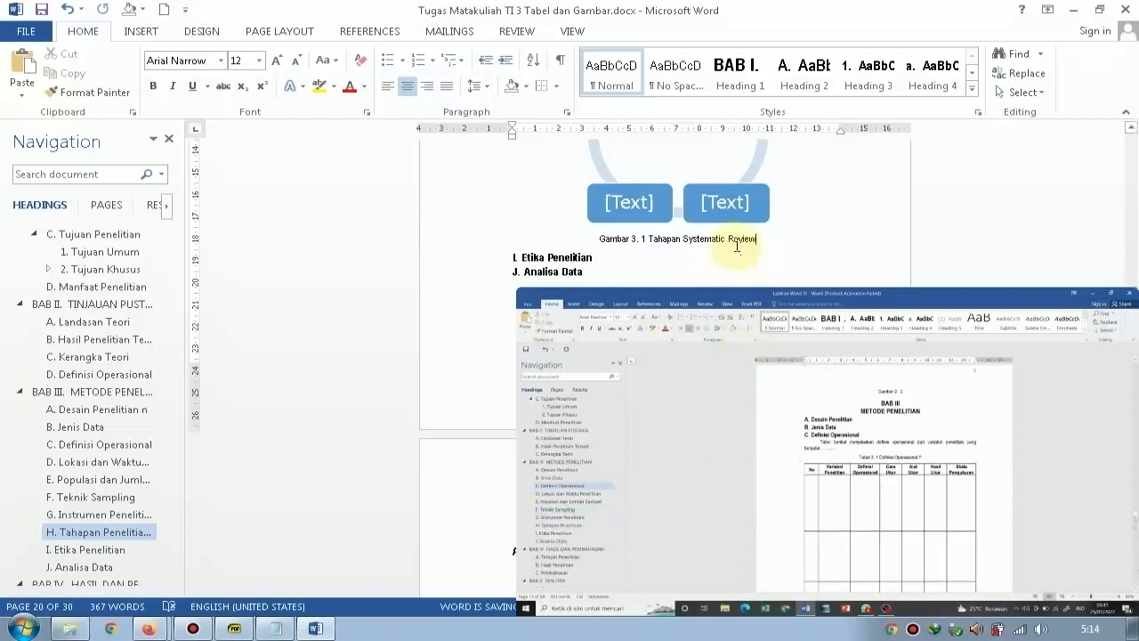
pyautogui.scroll(10, 979, 272)
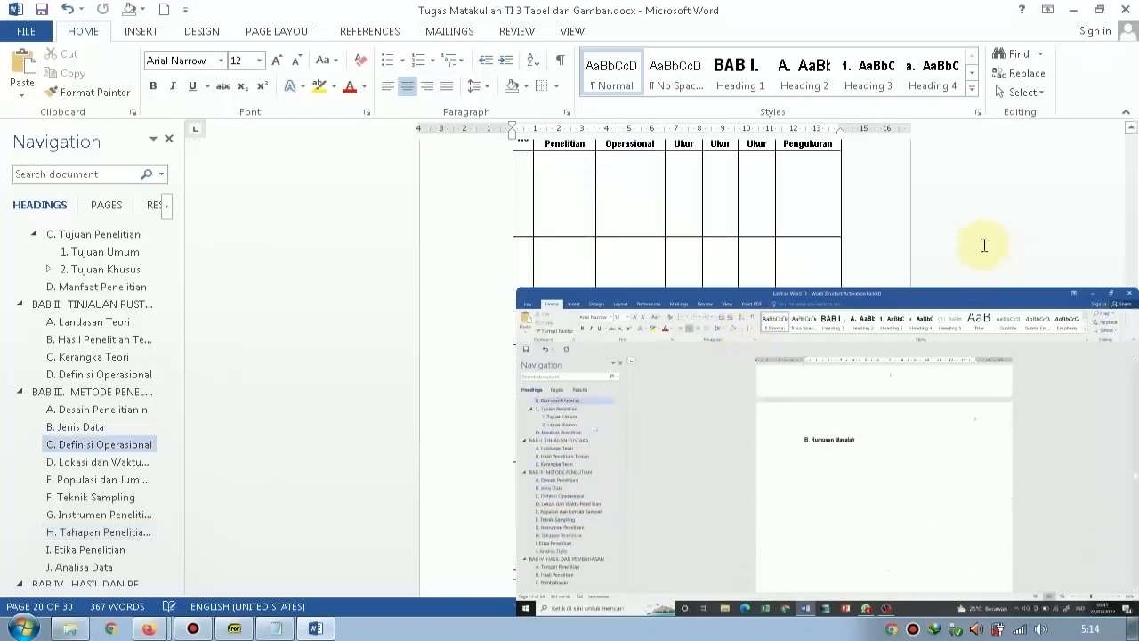
pyautogui.scroll(10, 984, 245)
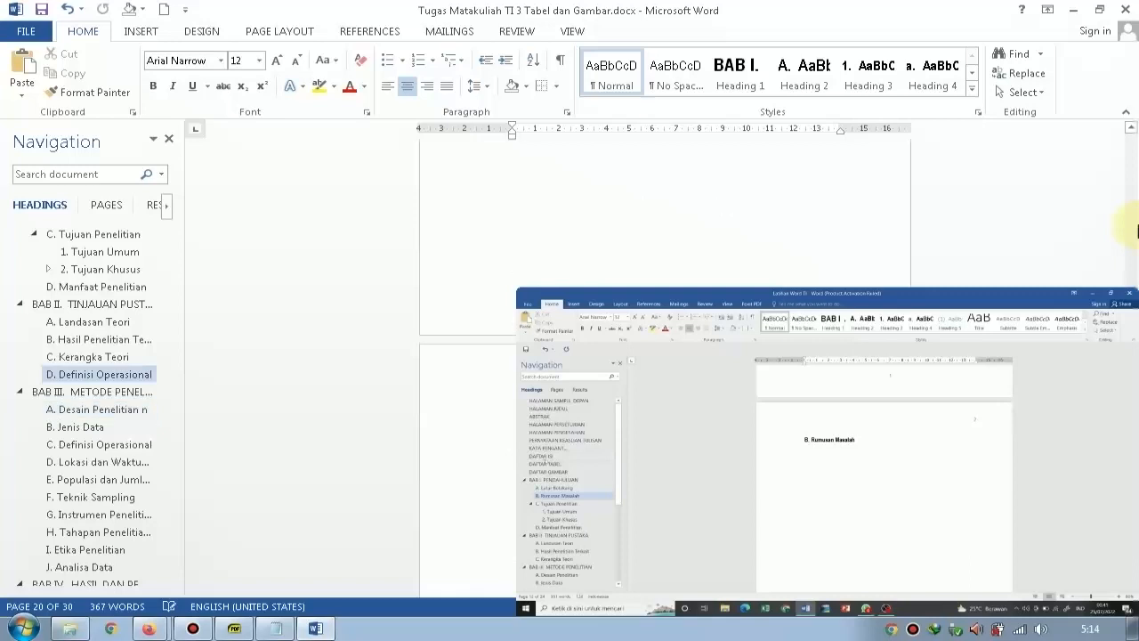
pyautogui.moveTo(1136, 230); pyautogui.dragTo(1112, 125)
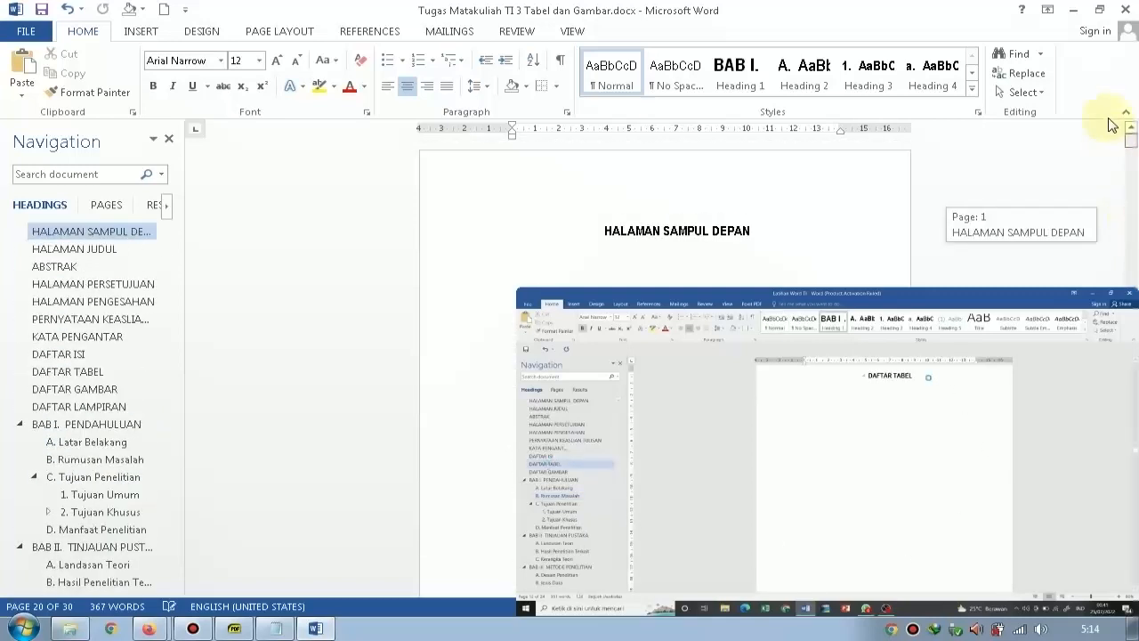
pyautogui.scroll(-8, 997, 160)
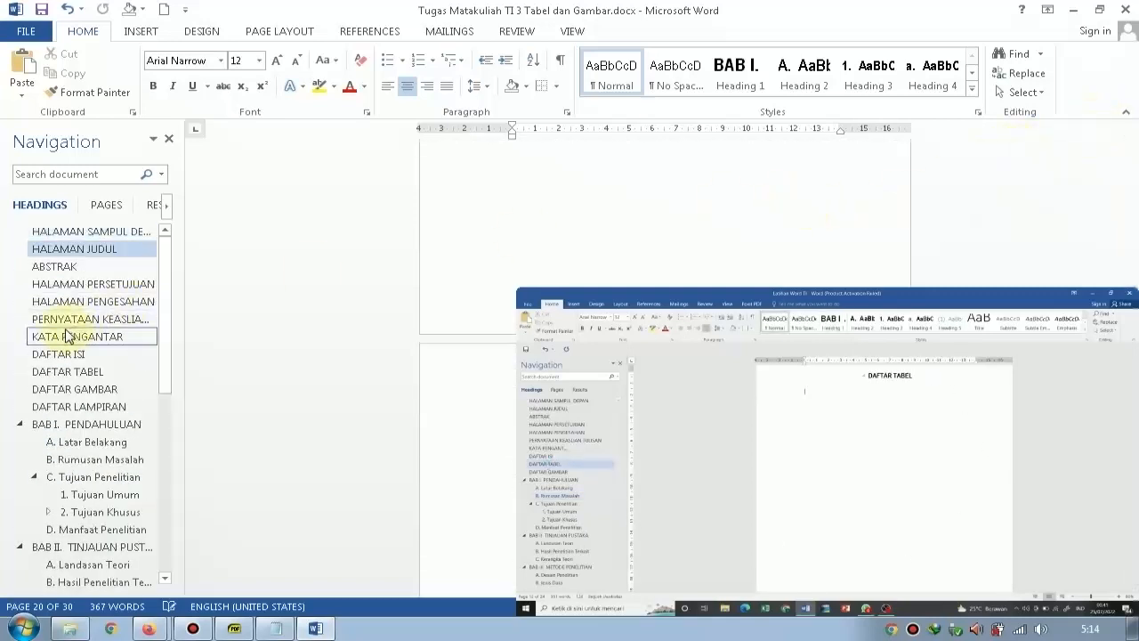
pyautogui.click(99, 372)
pyautogui.click(735, 170)
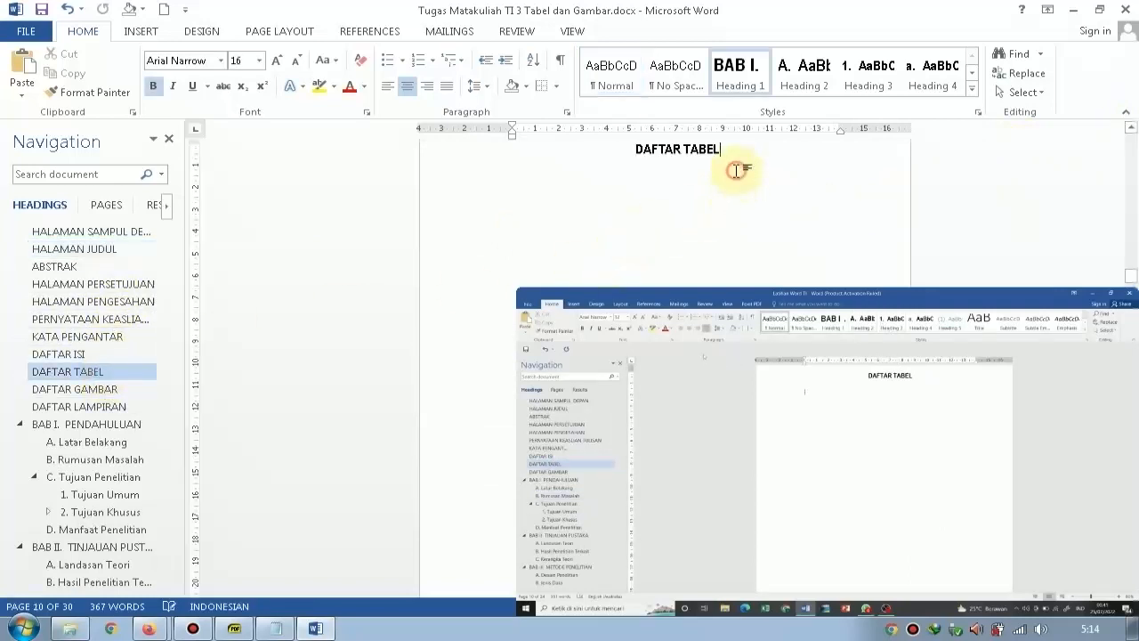
pyautogui.press('Return')
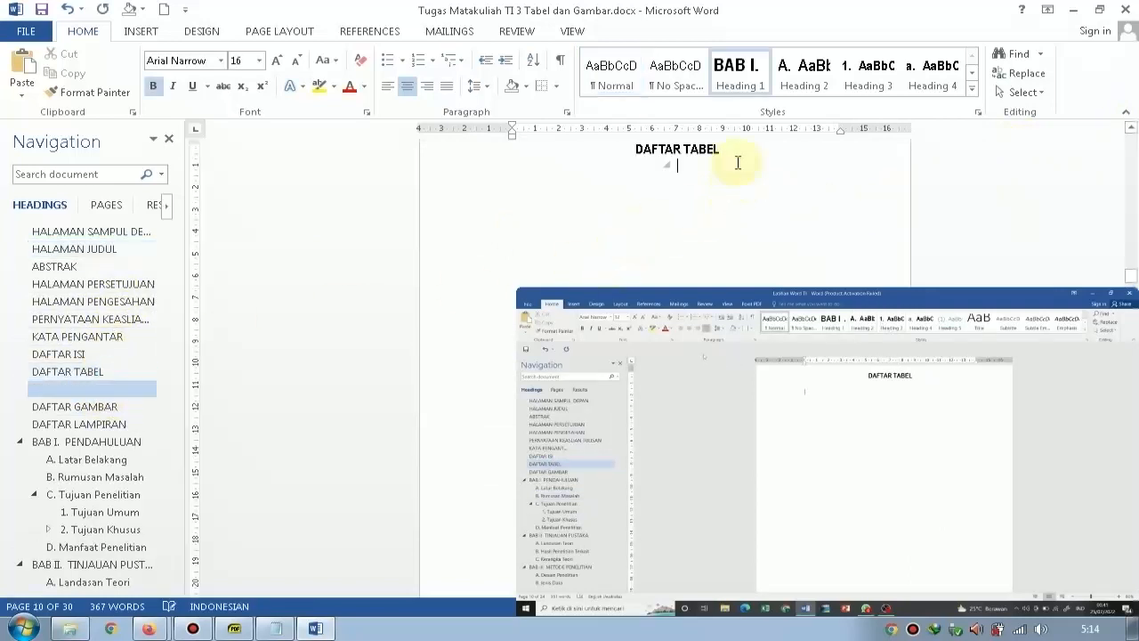
pyautogui.click(621, 74)
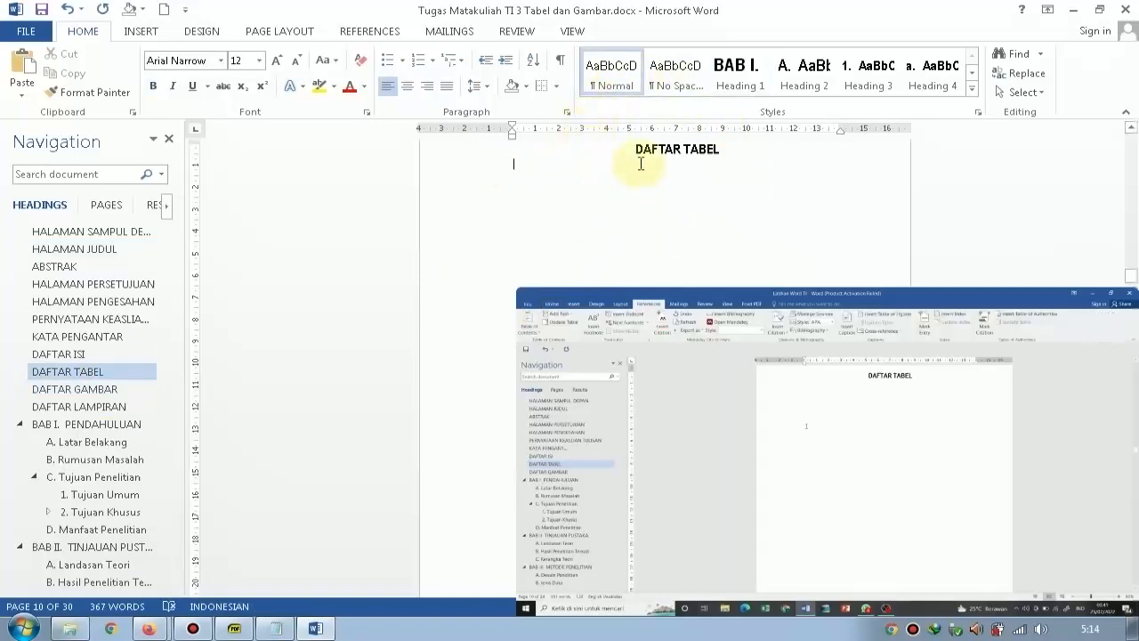
# Insert a table of figures beneath the DAFTAR TABEL heading, using the caption label Gambar 2.
pyautogui.click(361, 32)
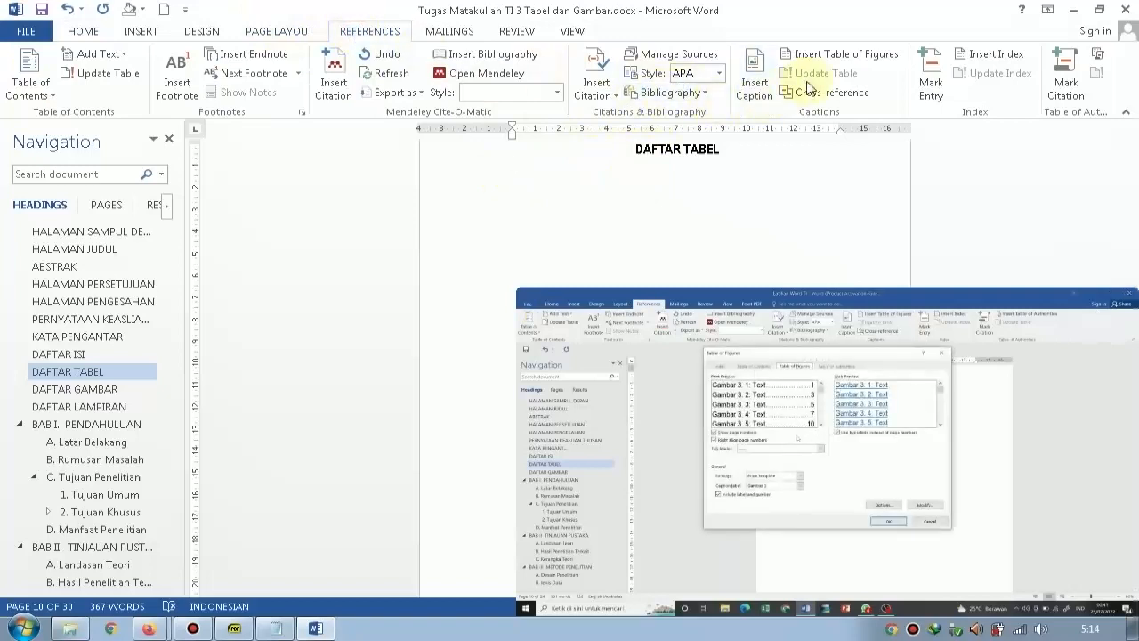
pyautogui.click(835, 55)
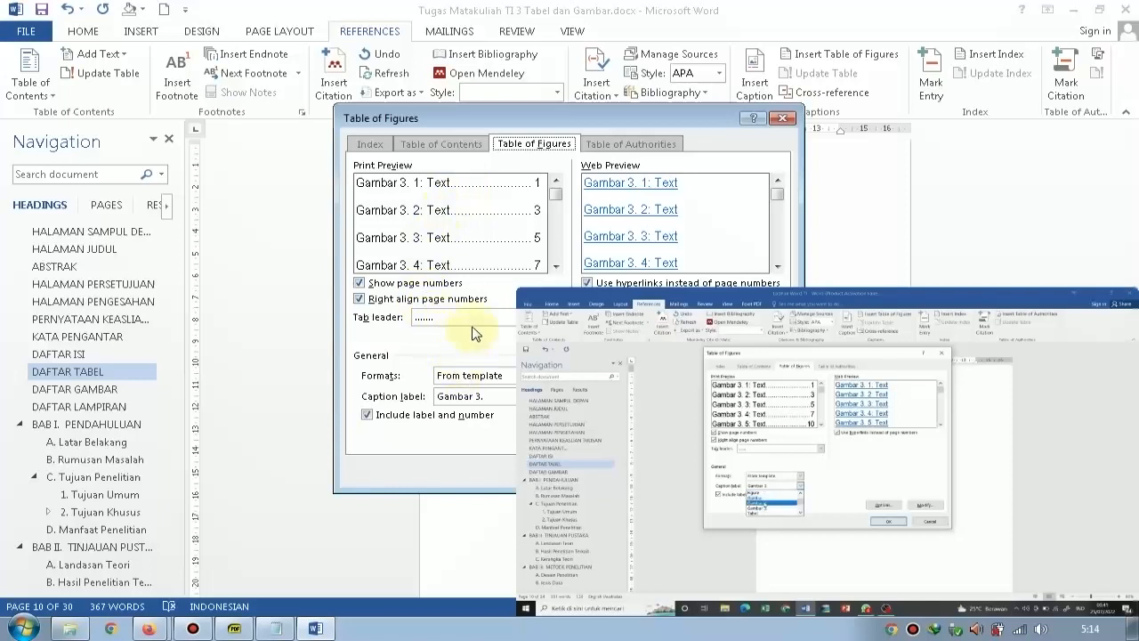
pyautogui.click(461, 396)
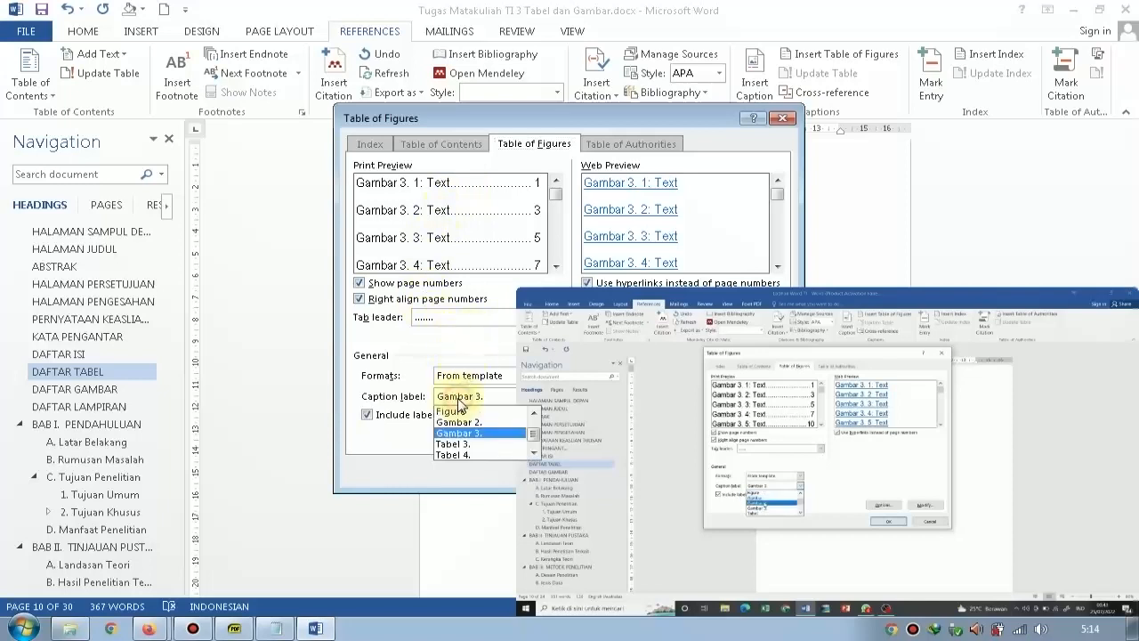
pyautogui.click(464, 424)
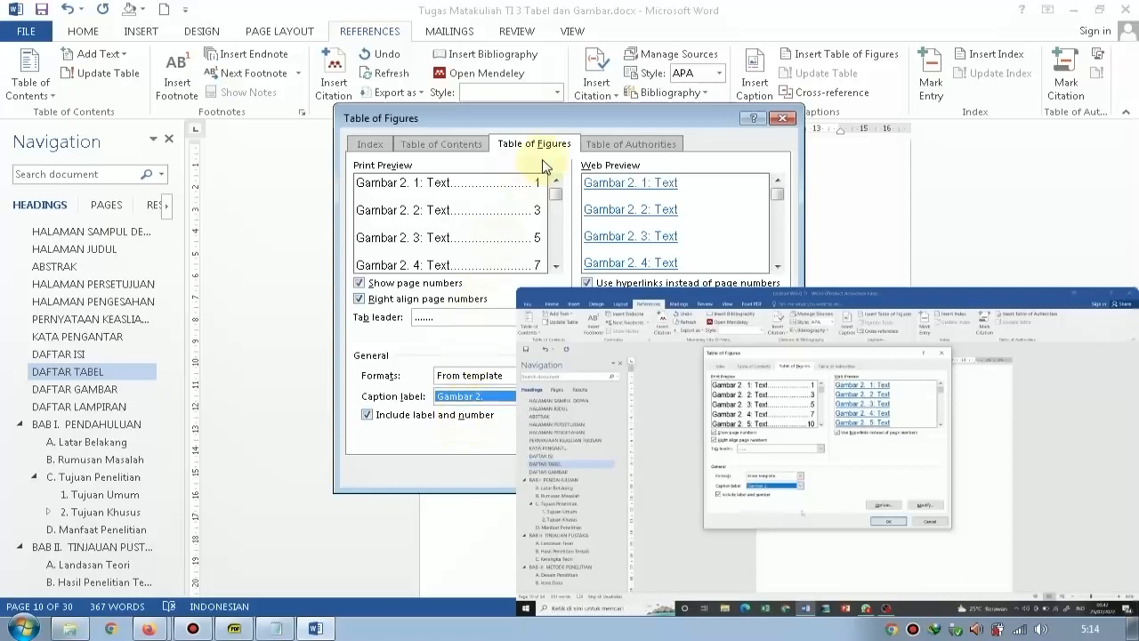
pyautogui.moveTo(296, 96); pyautogui.dragTo(299, 100)
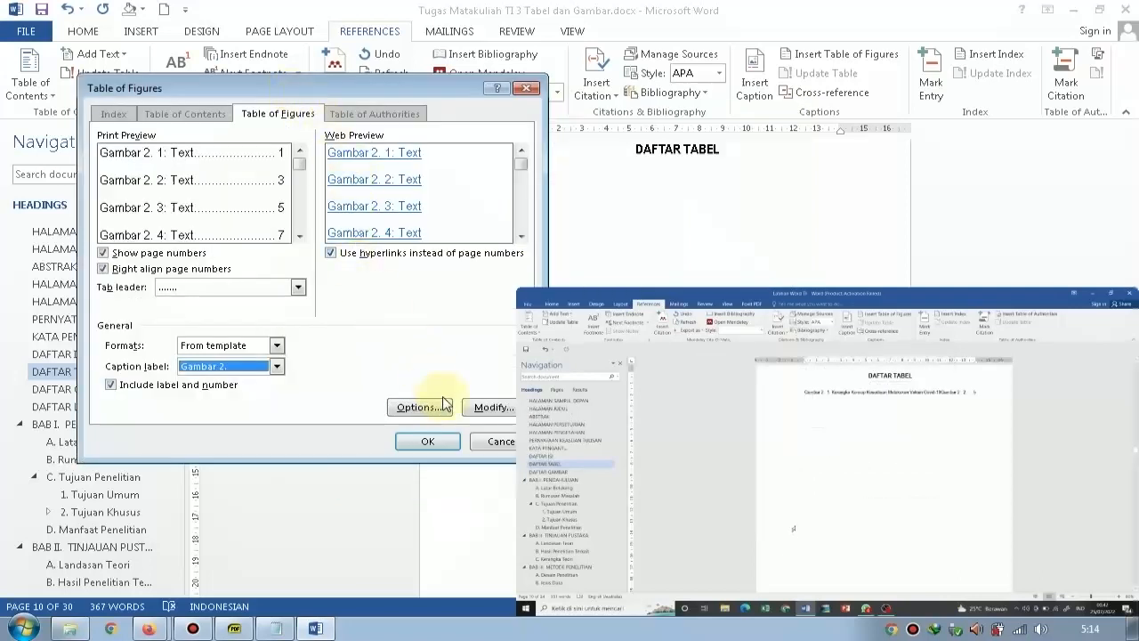
pyautogui.click(452, 441)
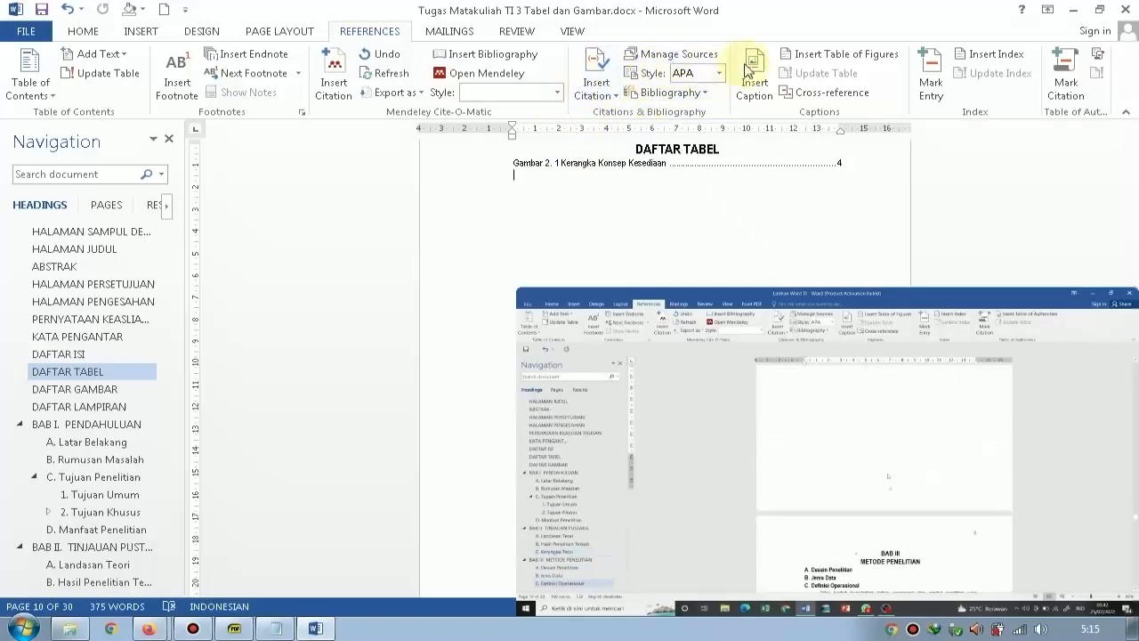
# Insert a second table of figures below the Gambar 2. list, using the caption label Gambar 3.
pyautogui.click(816, 60)
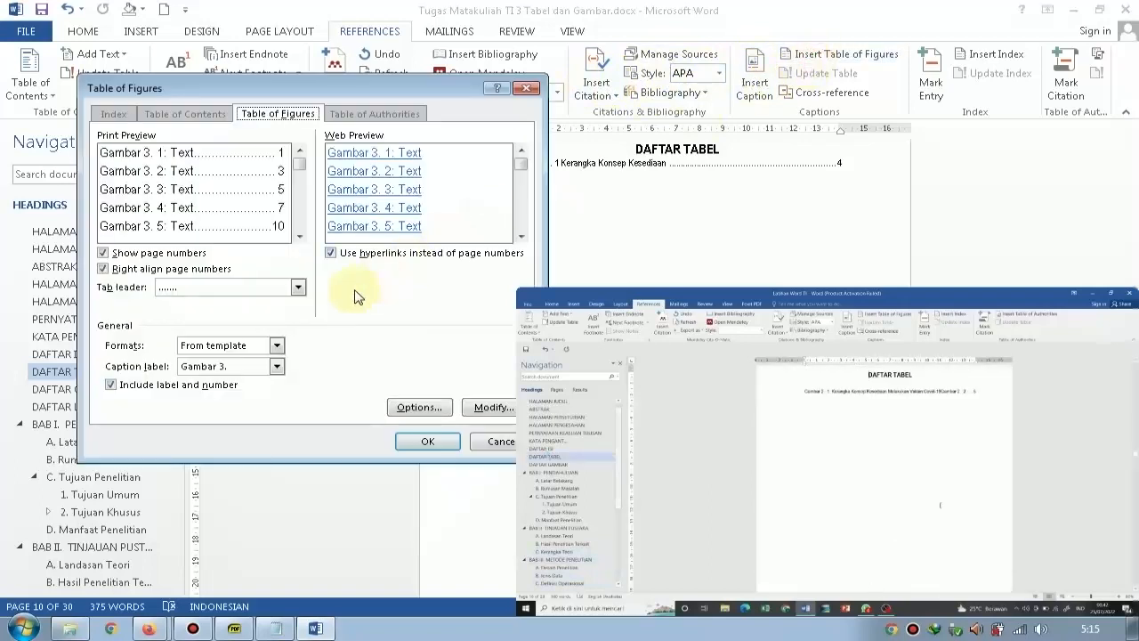
pyautogui.click(272, 366)
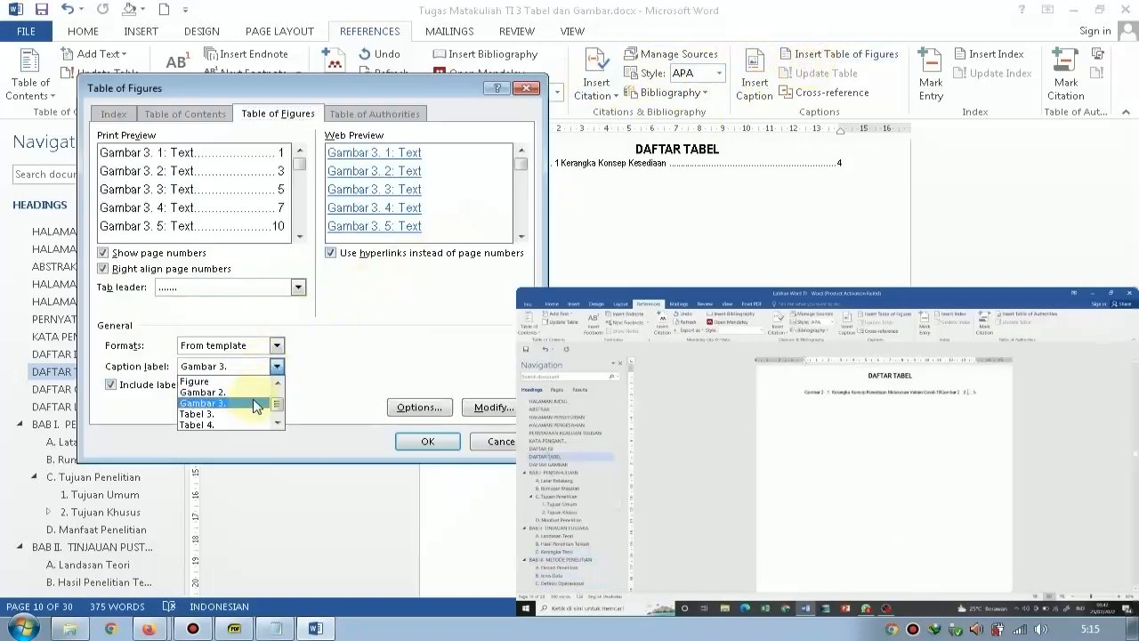
pyautogui.click(257, 403)
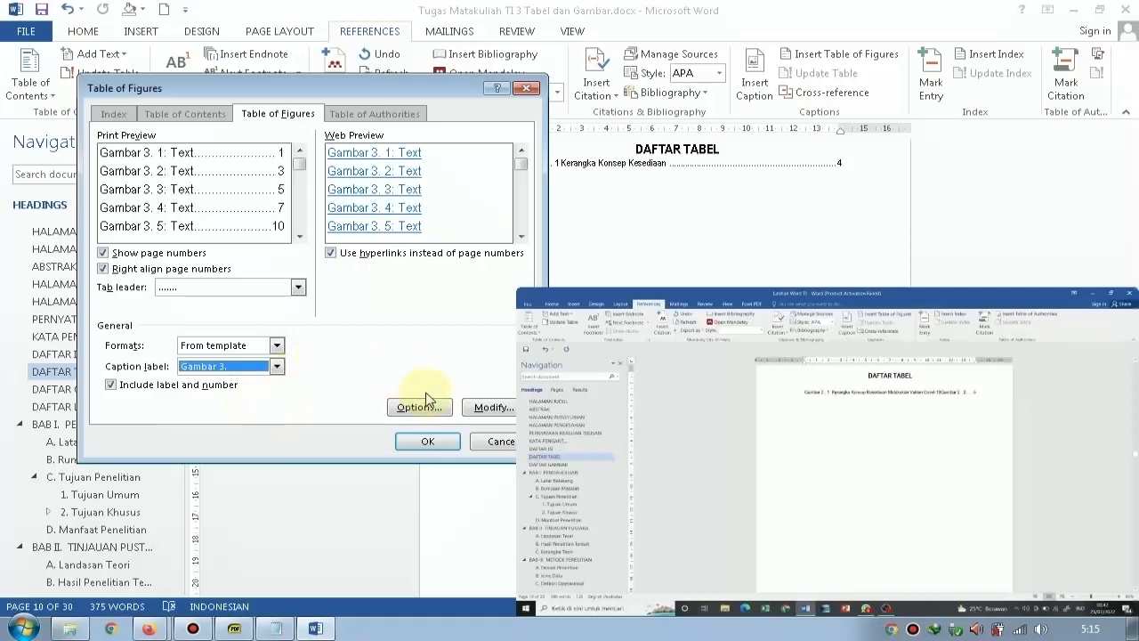
pyautogui.click(440, 448)
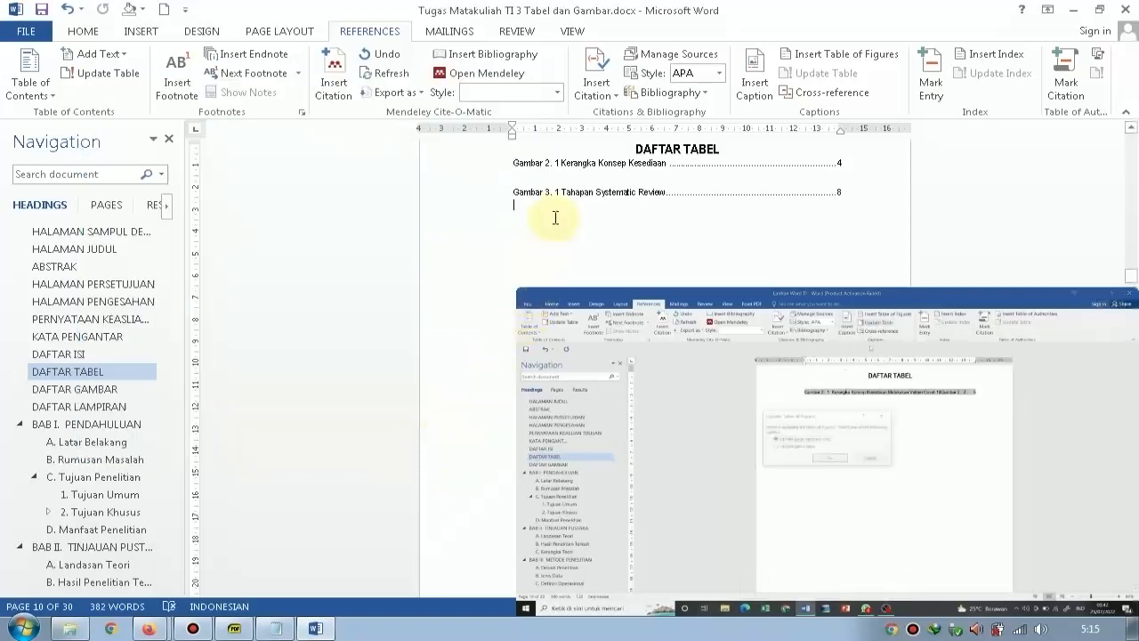
# Try to remove the empty line between the Gambar 2. and Gambar 3. lists, and undo the last deletion.
pyautogui.click(512, 174)
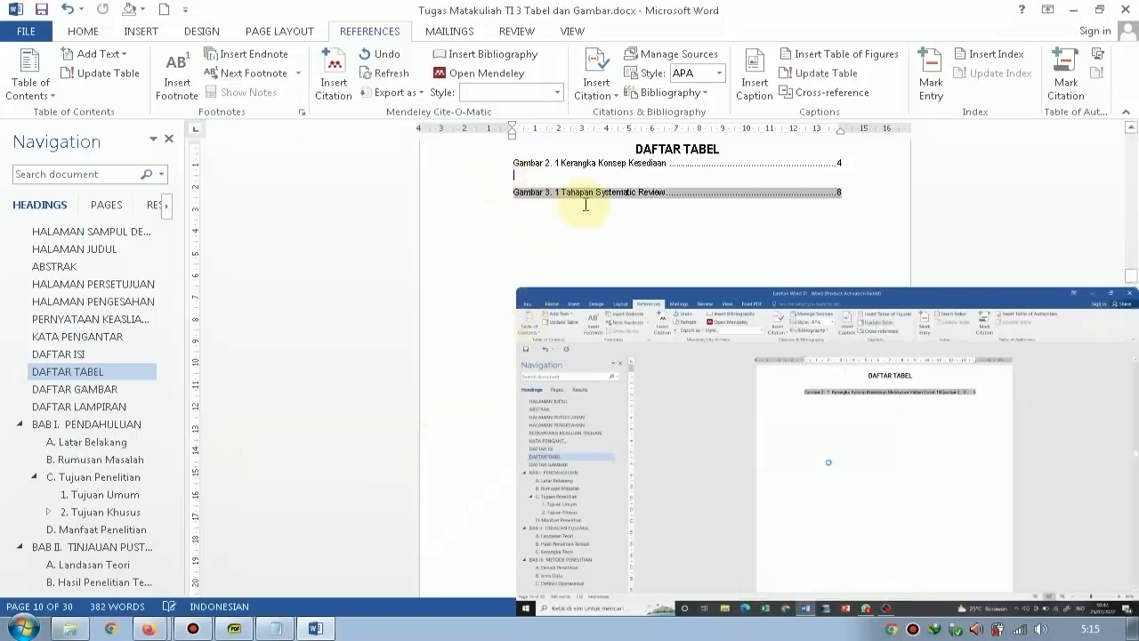
pyautogui.press('Delete')
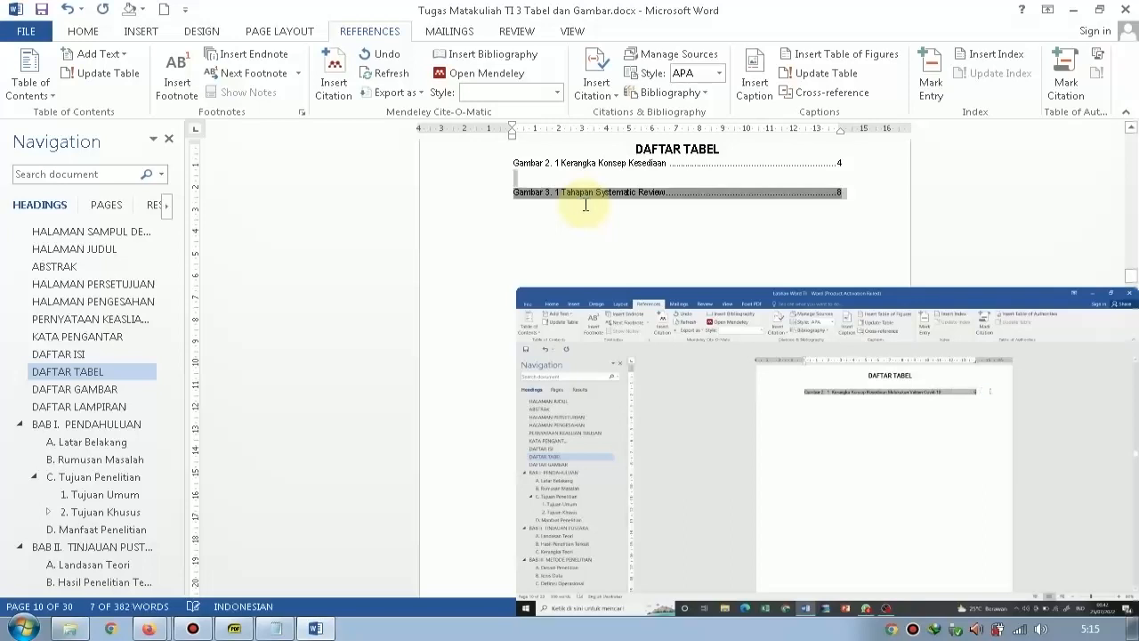
pyautogui.press('Delete')
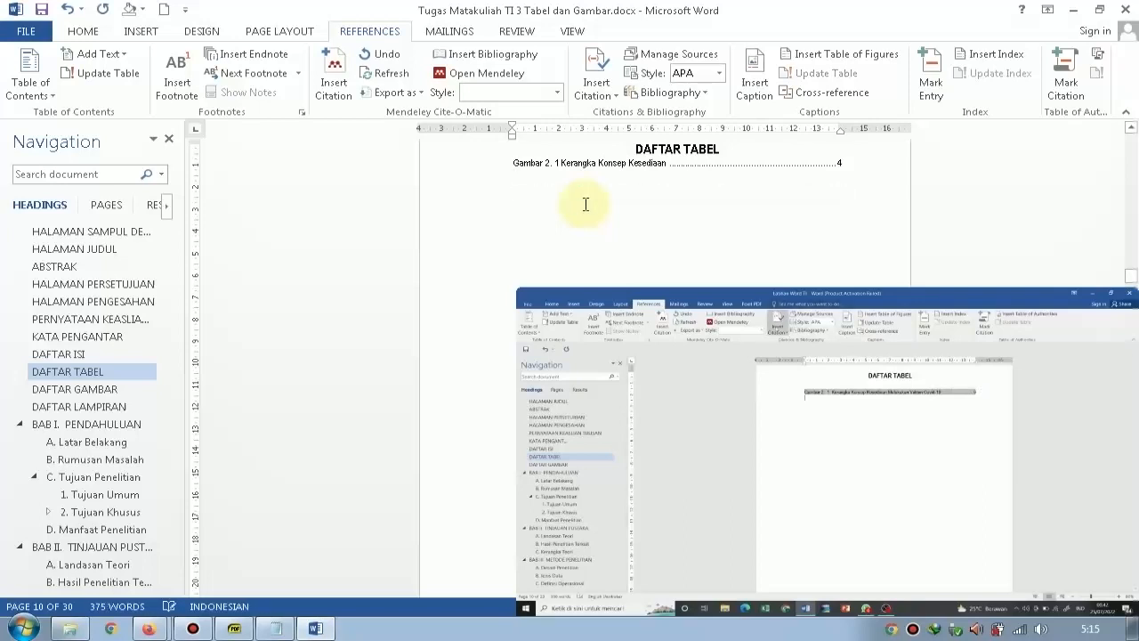
pyautogui.hotkey('ctrl', 'z')
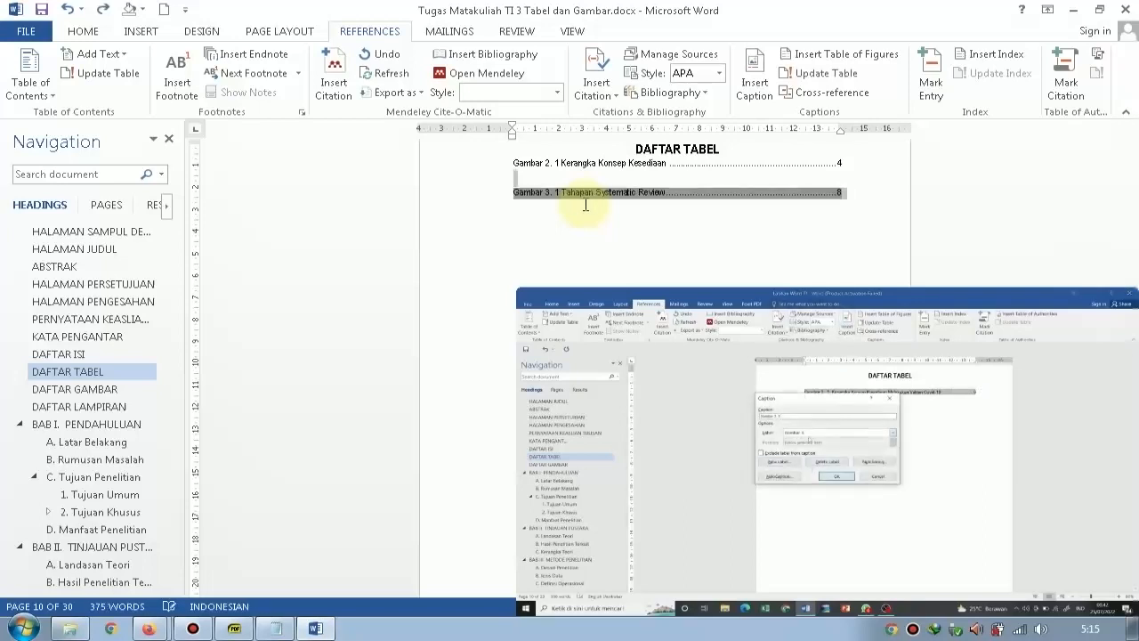
# Delete the empty line separating the Gambar 2. list from the Gambar 3. list.
pyautogui.press('Down')
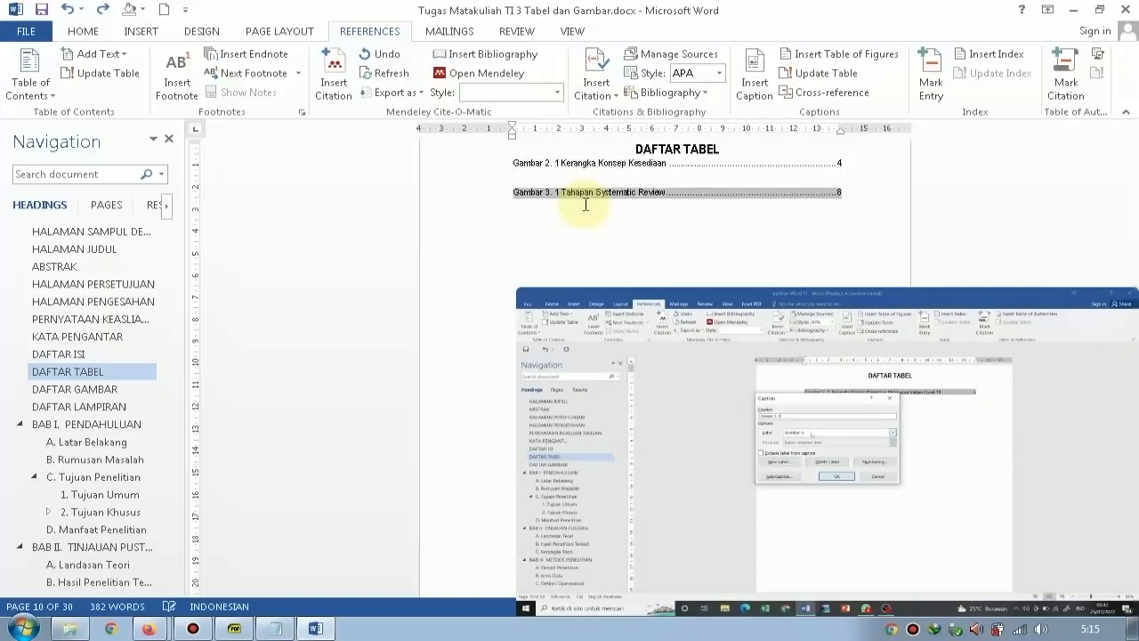
pyautogui.hotkey('shift', 'Up')
pyautogui.press('Down')
pyautogui.press('Up')
pyautogui.press('Down')
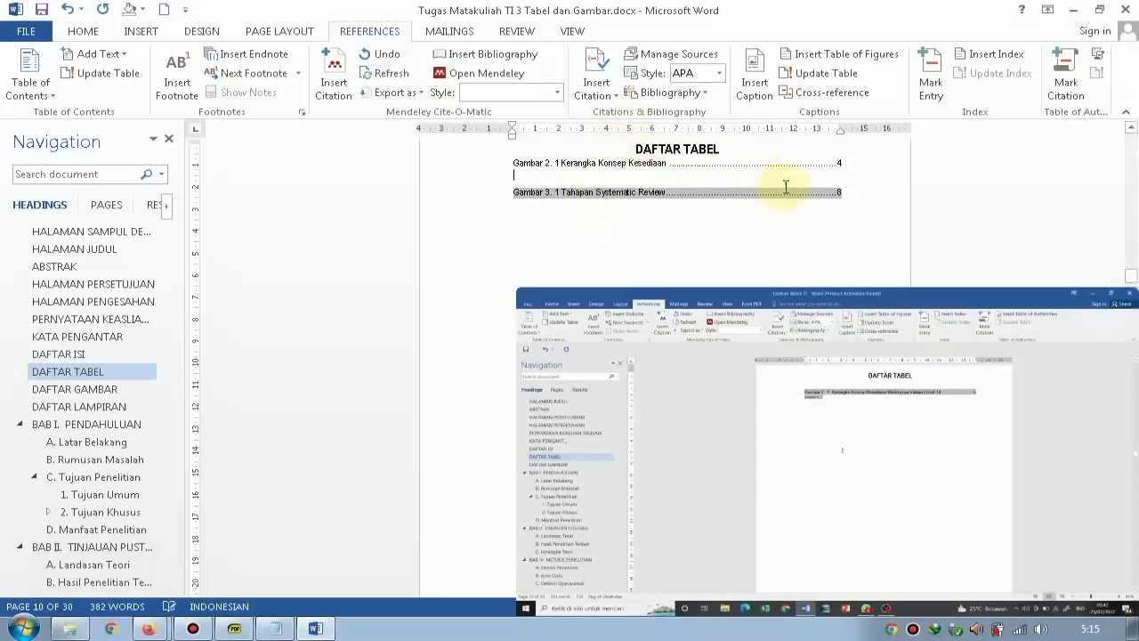
pyautogui.click(858, 167)
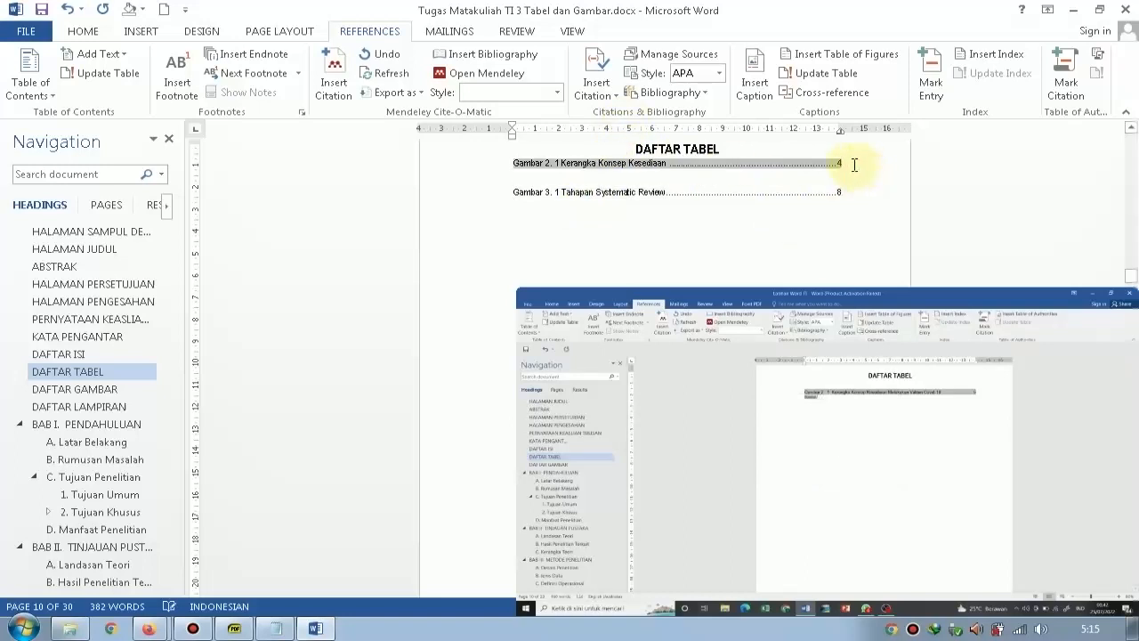
pyautogui.press('Delete')
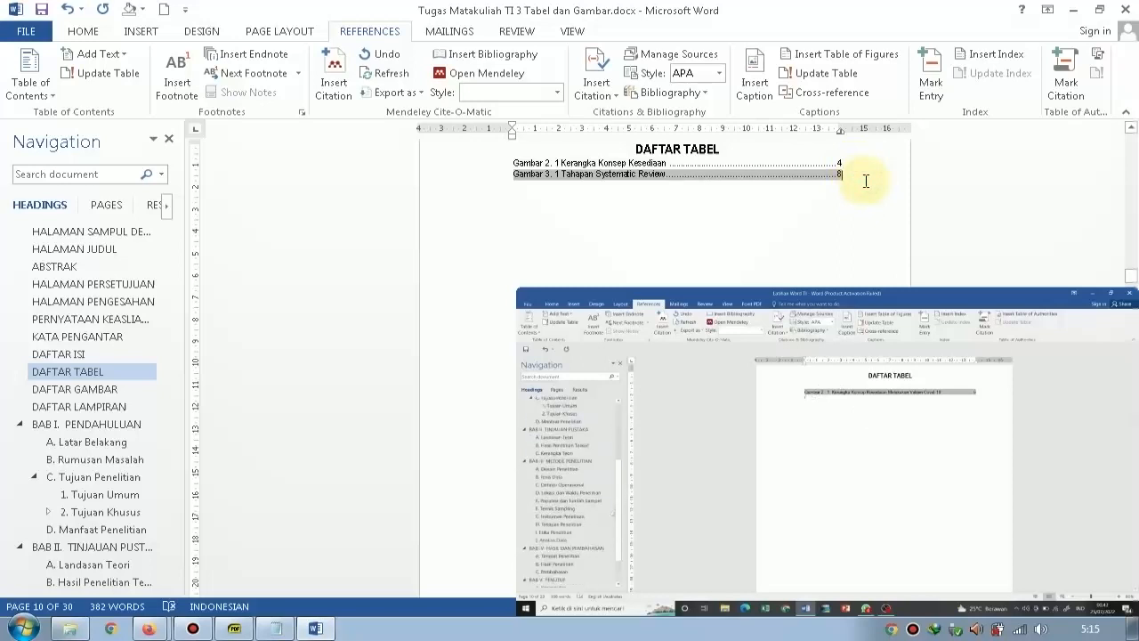
# Remove both figure lists from beneath the DAFTAR TABEL heading and go to the DAFTAR GAMBAR page.
pyautogui.click(813, 199)
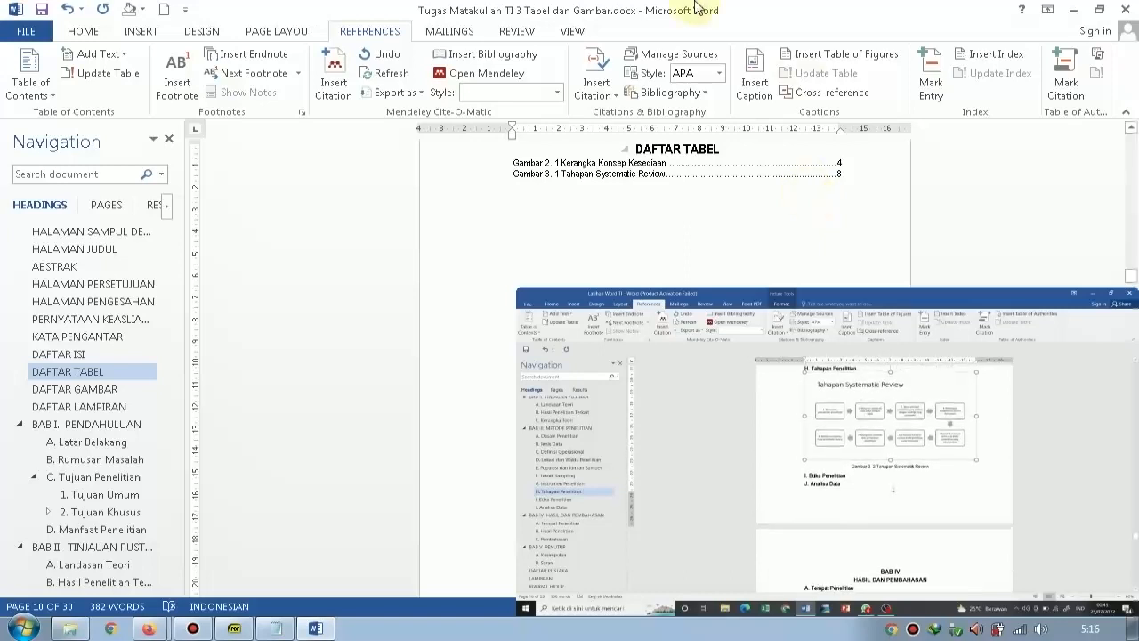
pyautogui.click(450, 175)
pyautogui.moveTo(449, 176); pyautogui.dragTo(438, 168)
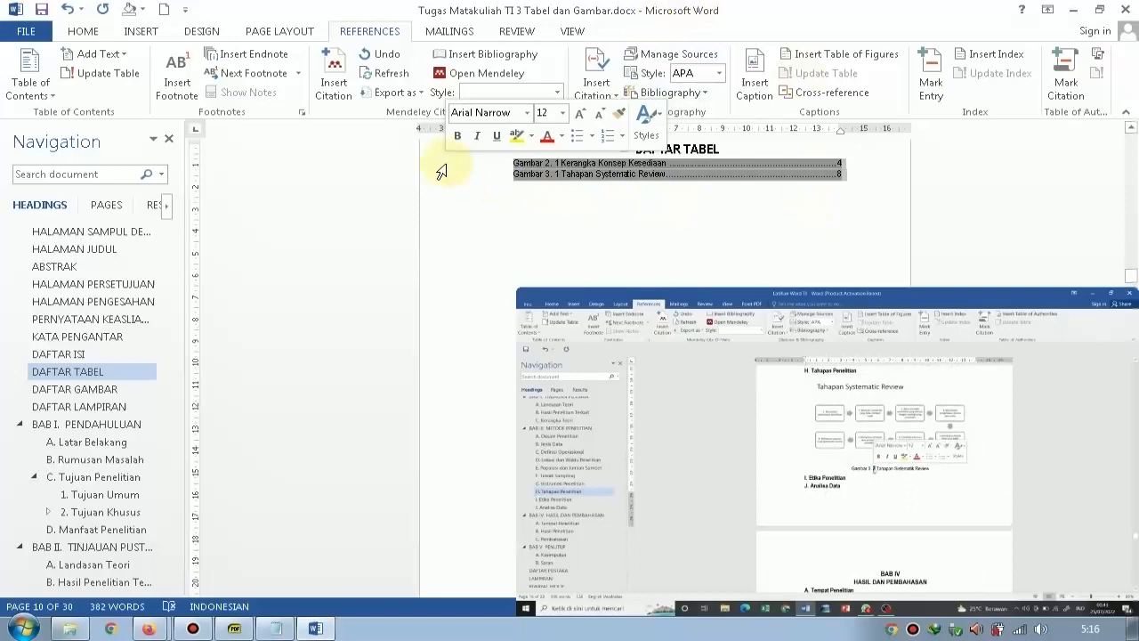
pyautogui.scroll(1, 727, 173)
pyautogui.press('Delete')
pyautogui.scroll(-10, 744, 245)
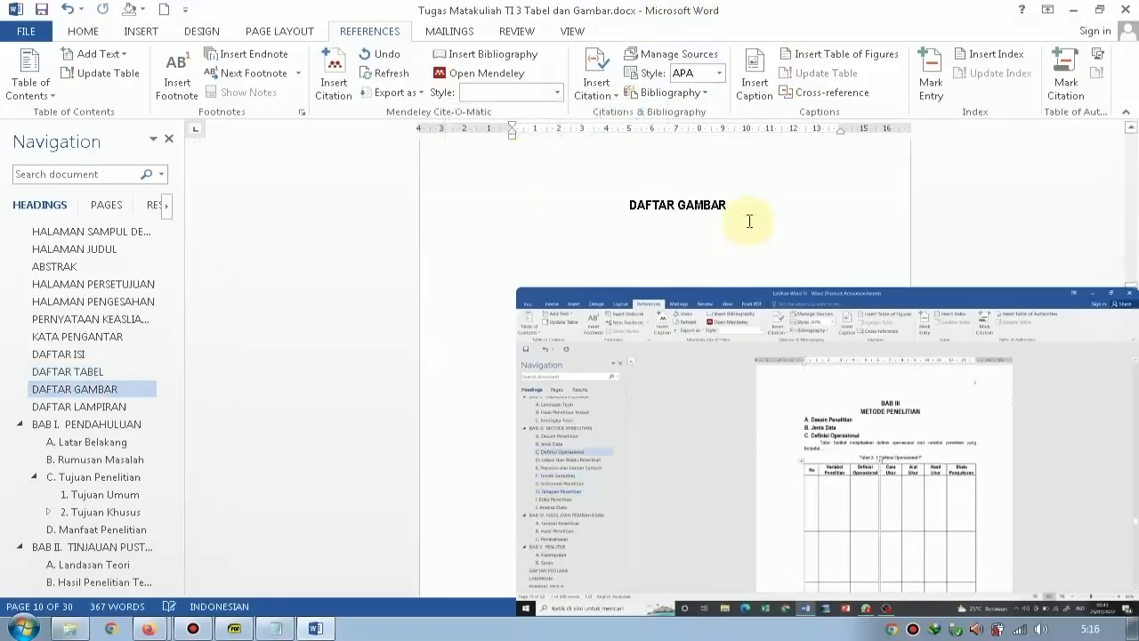
# Add a Normal-style line below the DAFTAR GAMBAR heading and paste the Gambar 2. and Gambar 3. lists there.
pyautogui.click(706, 173)
pyautogui.click(741, 222)
pyautogui.press('Return')
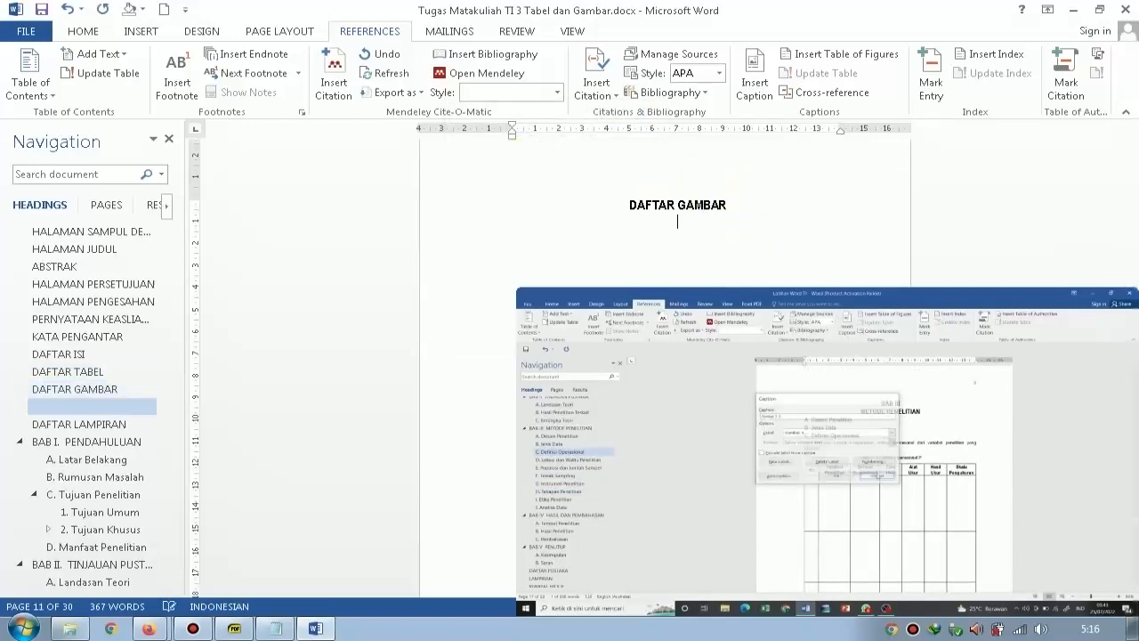
pyautogui.click(89, 32)
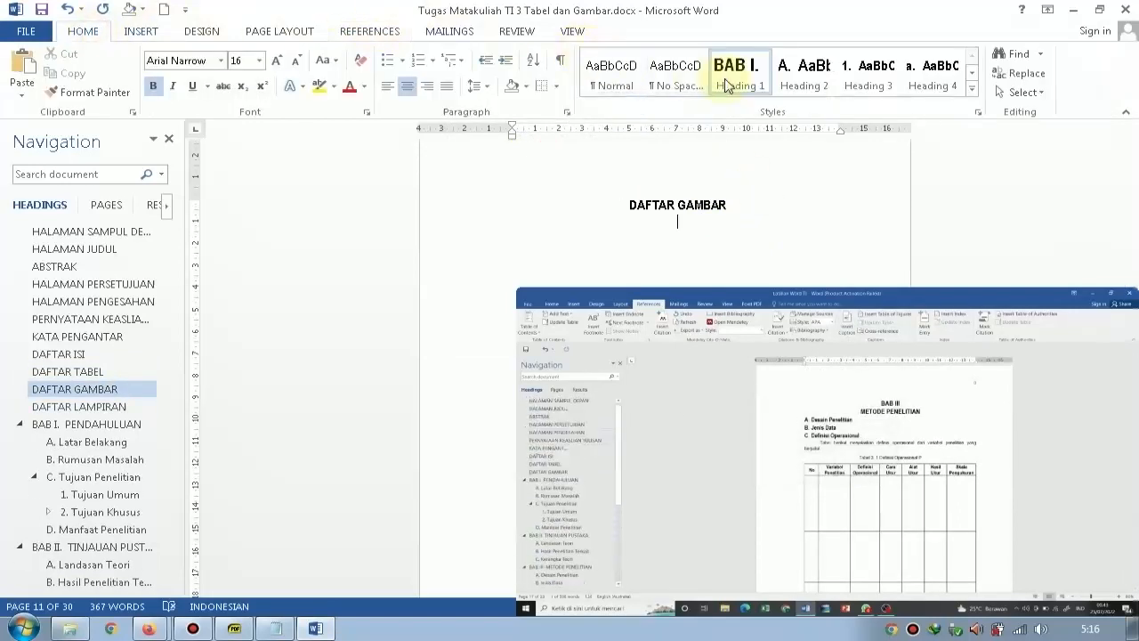
pyautogui.click(621, 86)
pyautogui.hotkey('ctrl', 'v')
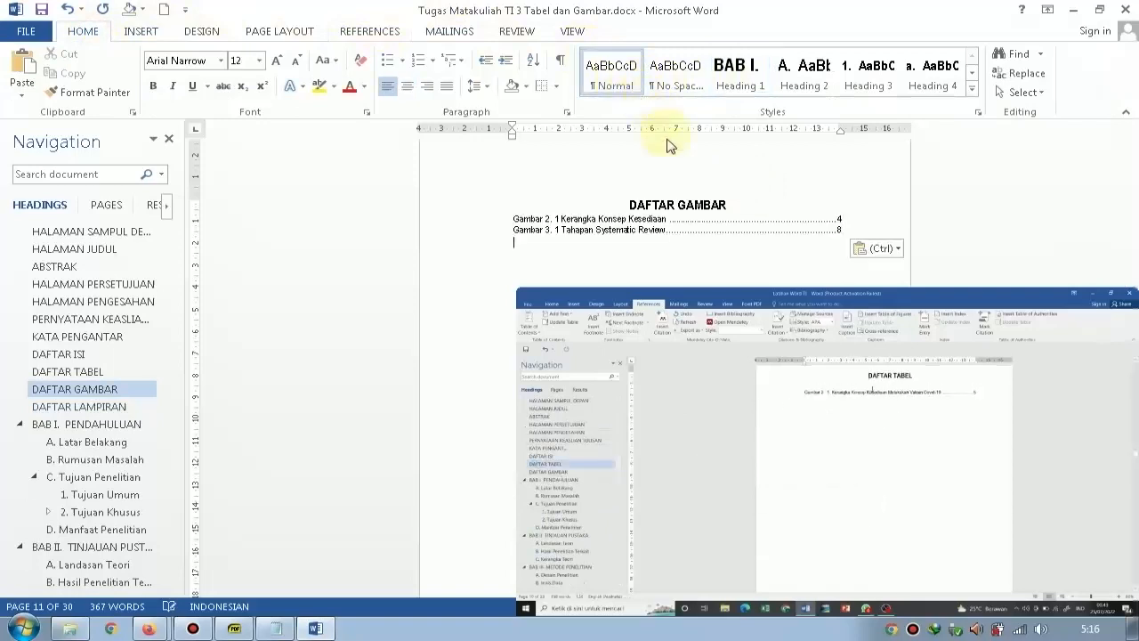
# Insert a table of figures below the DAFTAR TABEL heading, using the caption label Tabel 3.
pyautogui.scroll(16, 717, 226)
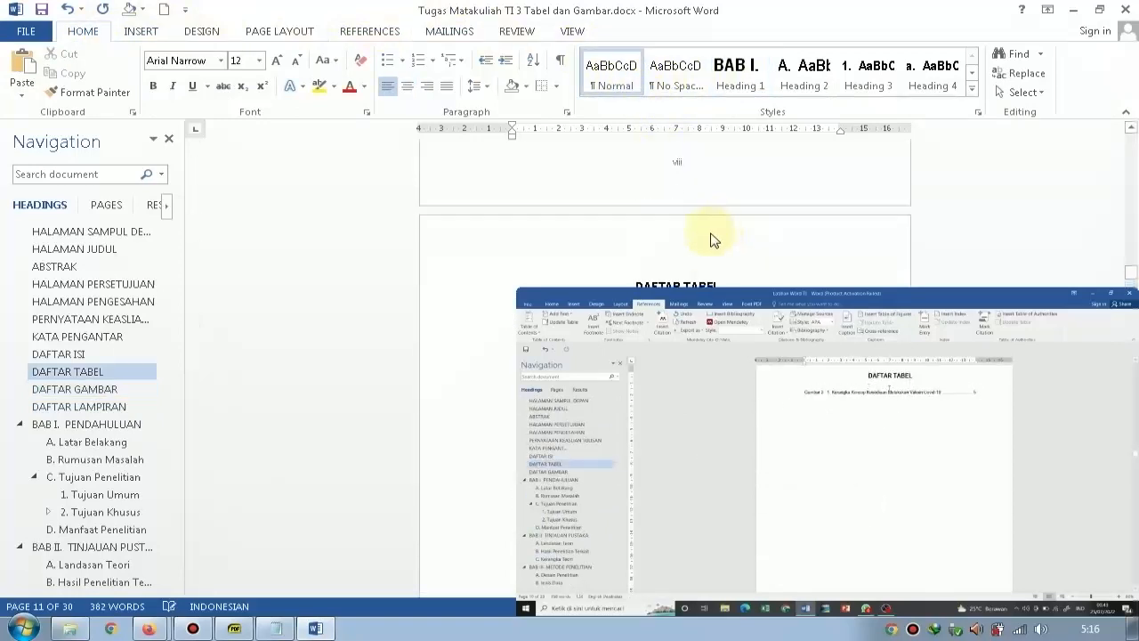
pyautogui.scroll(-4, 713, 238)
pyautogui.click(714, 220)
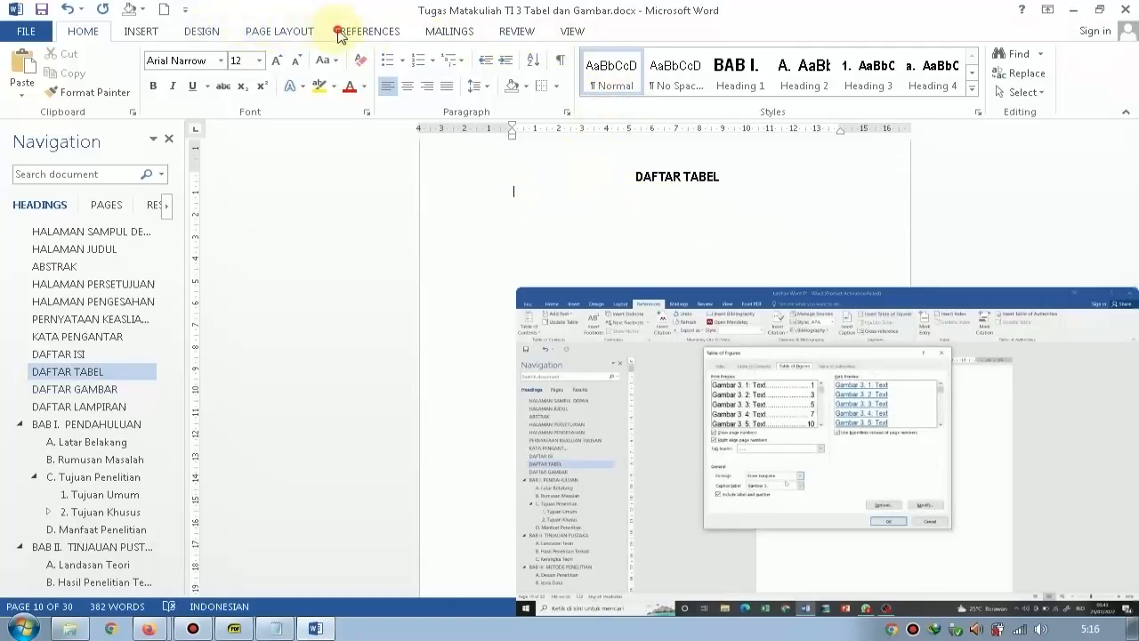
pyautogui.click(366, 31)
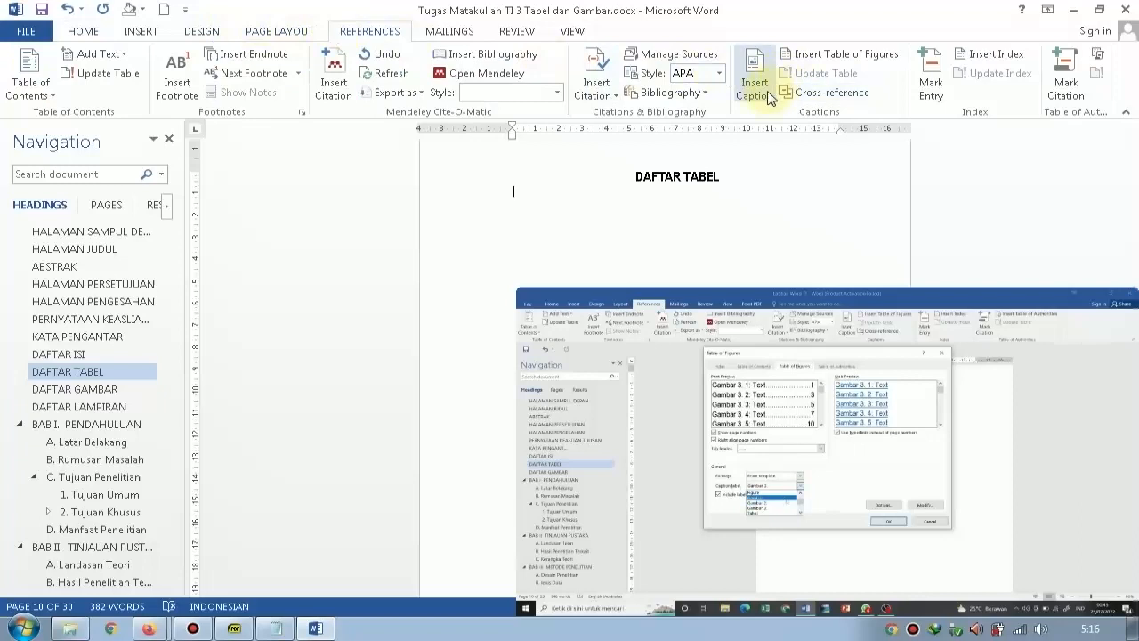
pyautogui.click(855, 53)
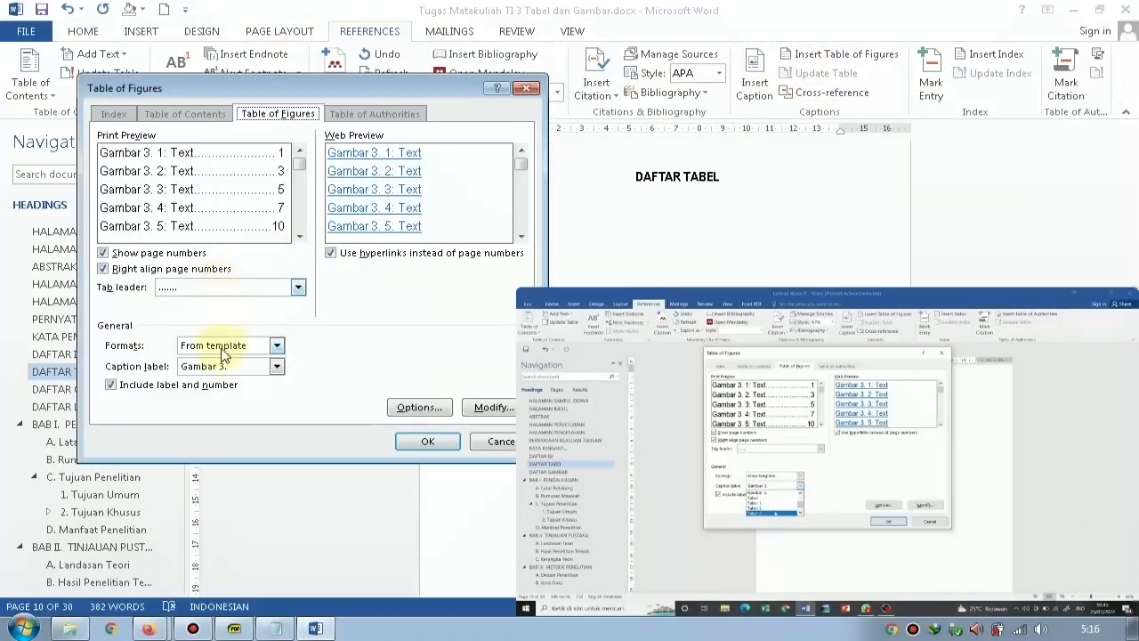
pyautogui.click(276, 365)
pyautogui.click(224, 414)
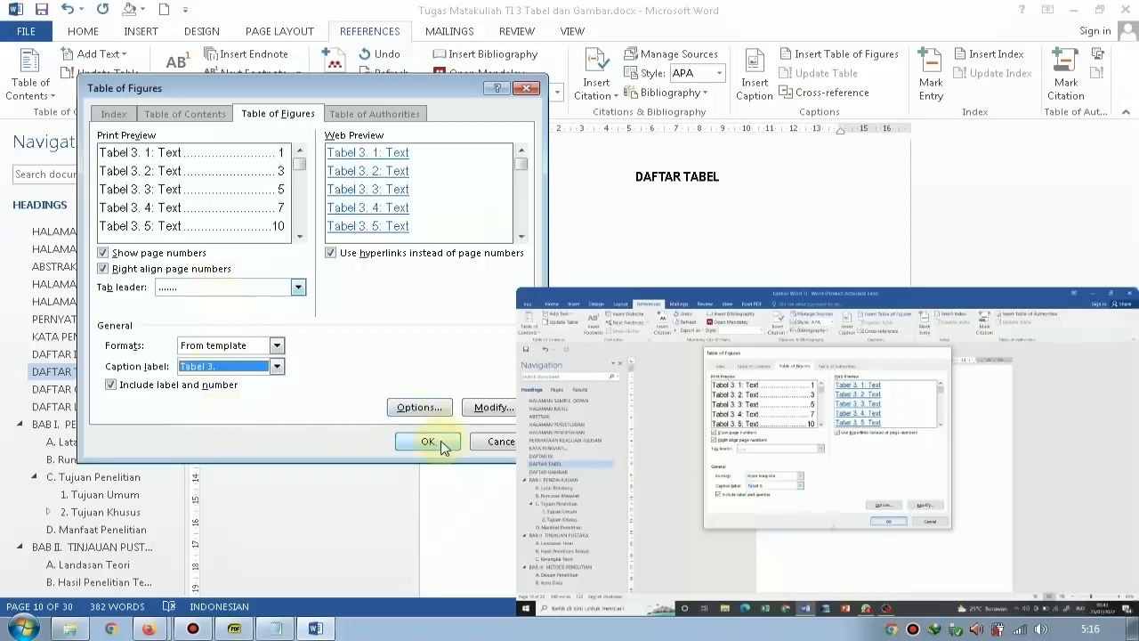
pyautogui.click(428, 442)
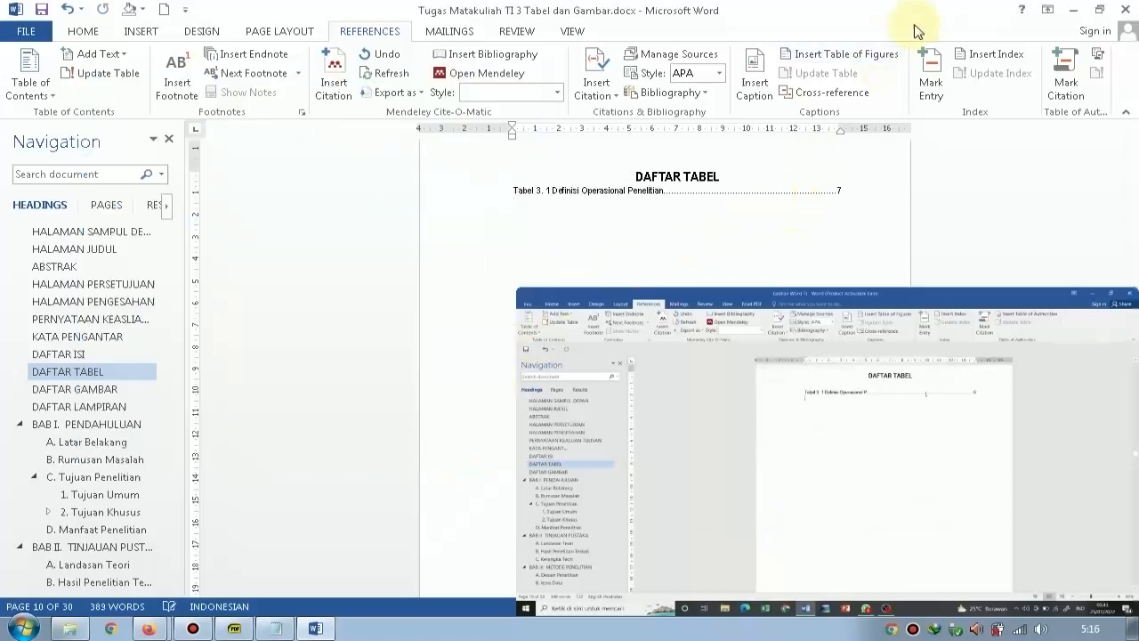
# Insert another table of figures directly below the Tabel 3. list, using the caption label Tabel 4.
pyautogui.click(835, 54)
pyautogui.click(277, 366)
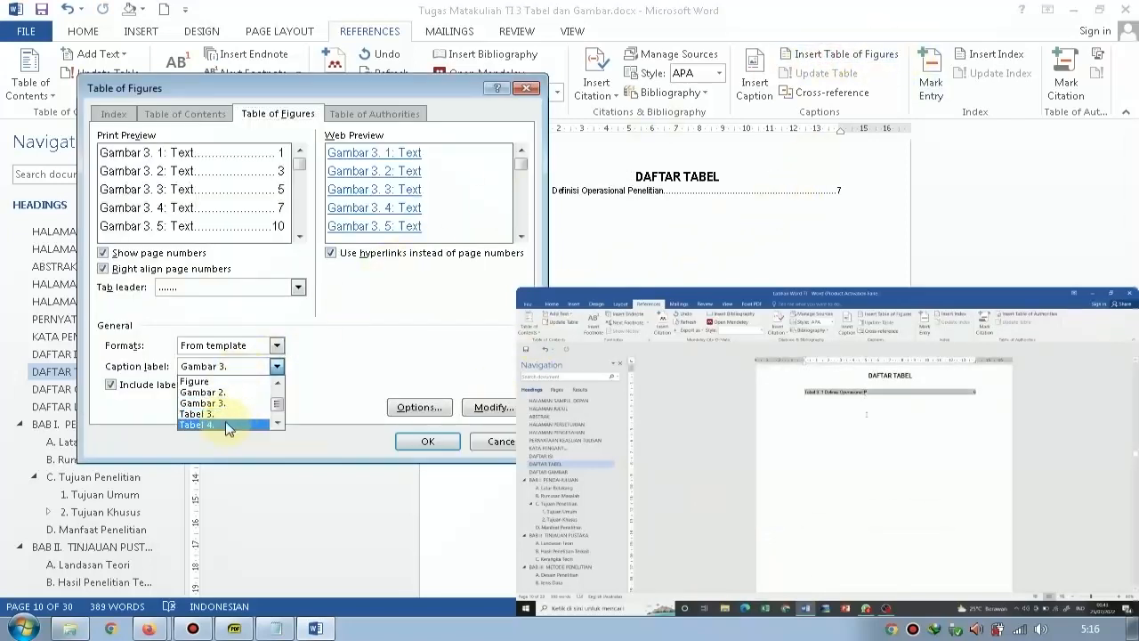
pyautogui.click(225, 425)
pyautogui.click(427, 442)
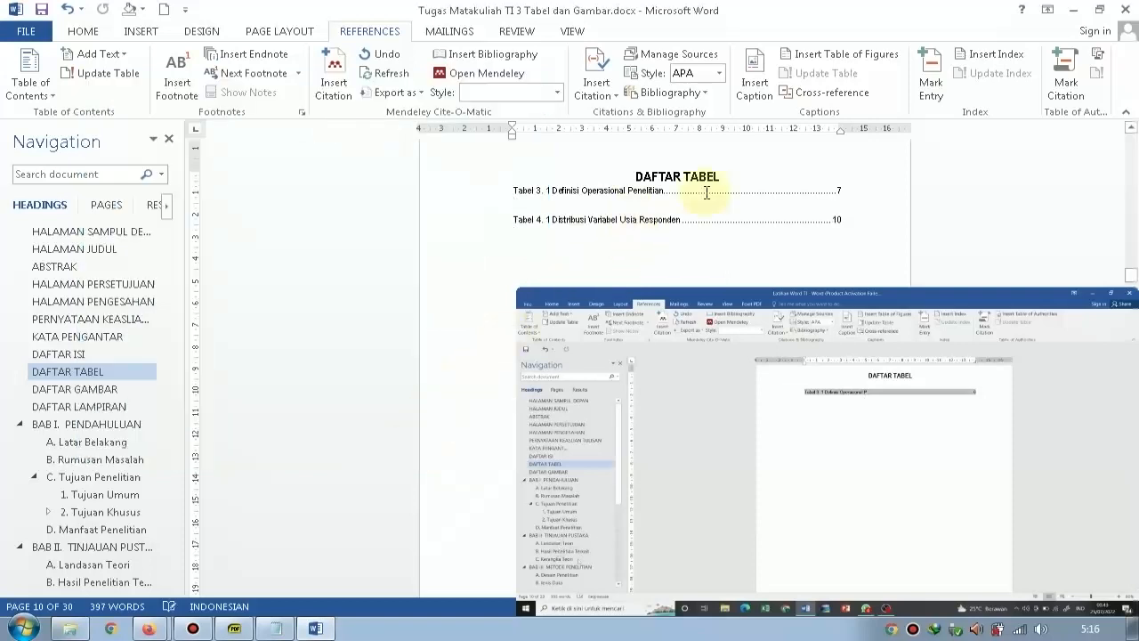
pyautogui.click(855, 217)
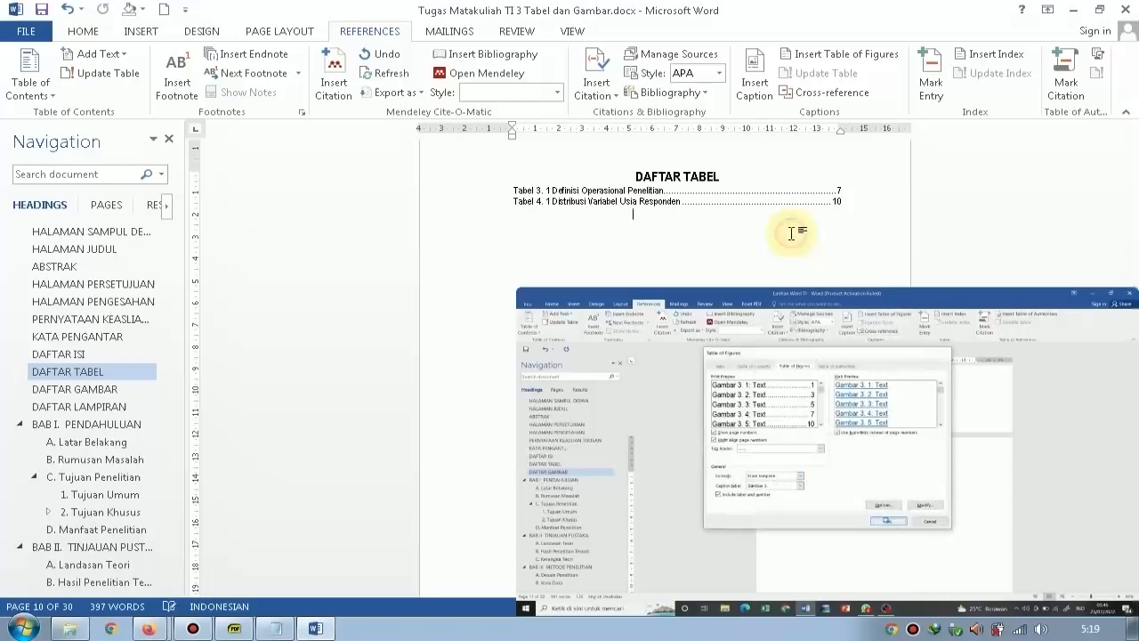
# Add an empty line below the DAFTAR GAMBAR heading and another between its Gambar 2. and Gambar 3. entries.
pyautogui.scroll(-5, 792, 254)
pyautogui.scroll(-3, 789, 281)
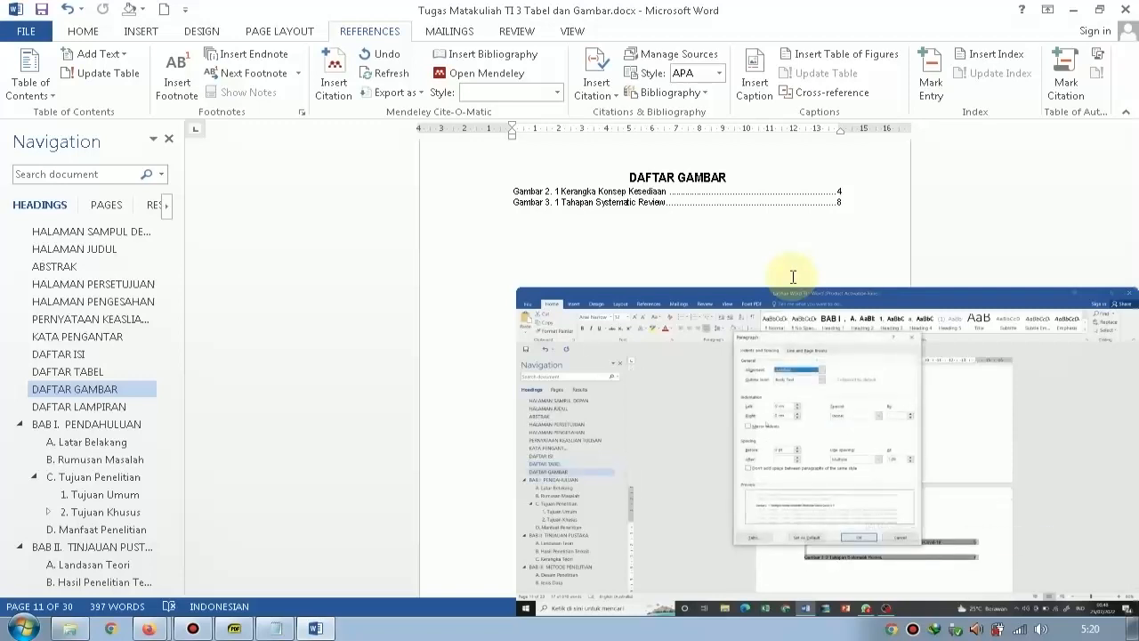
pyautogui.click(849, 184)
pyautogui.press('Return')
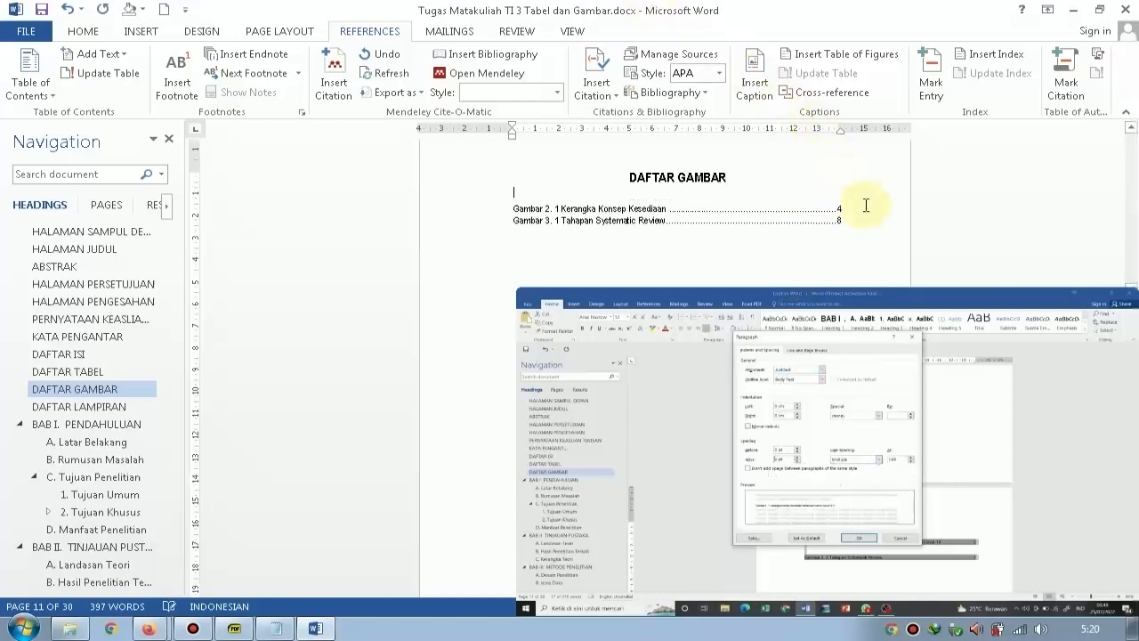
pyautogui.click(866, 206)
# Add an empty line below the DAFTAR TABEL heading and another between its Tabel 3. and Tabel 4. entries.
pyautogui.scroll(3, 868, 214)
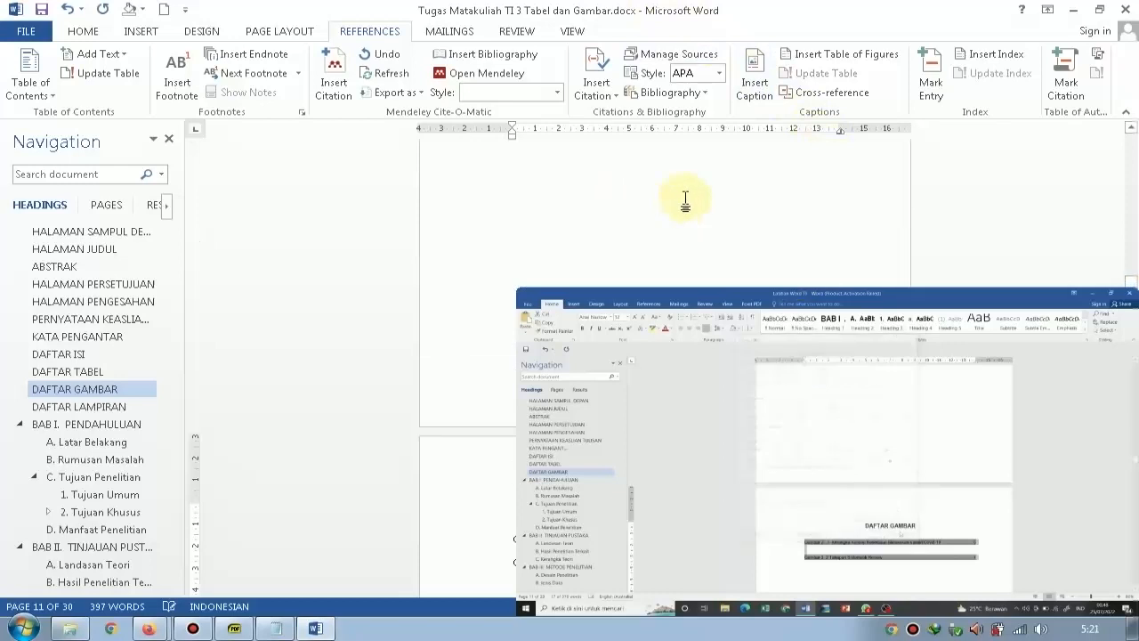
pyautogui.scroll(3, 869, 231)
pyautogui.click(839, 229)
pyautogui.press('Return')
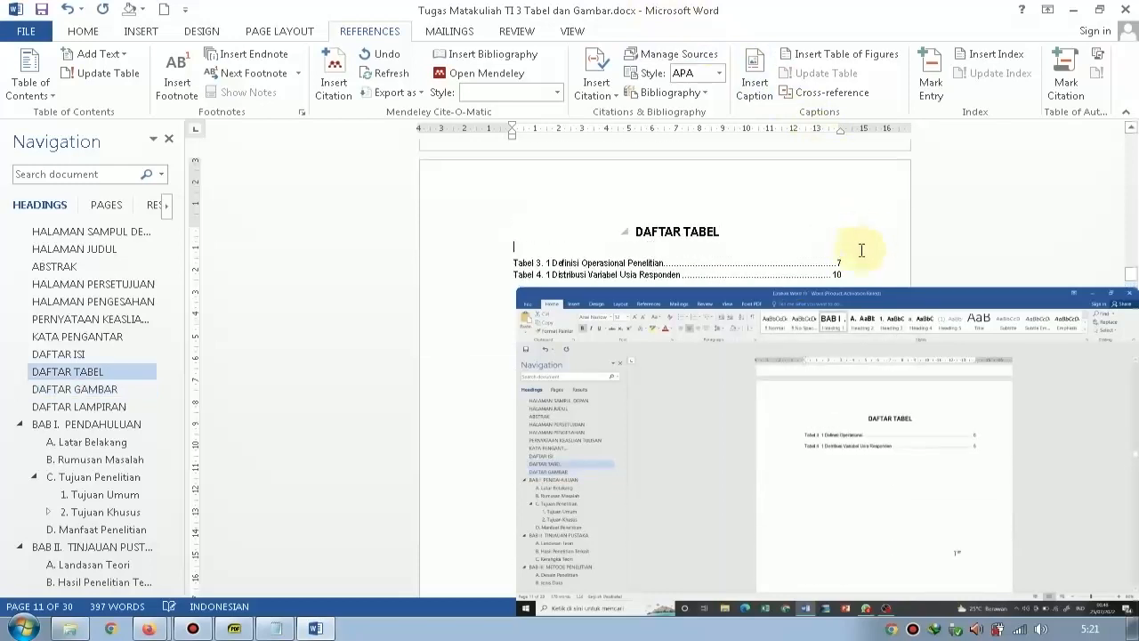
pyautogui.click(856, 262)
pyautogui.press('Return')
pyautogui.scroll(-1, 826, 223)
pyautogui.click(473, 210)
pyautogui.click(557, 254)
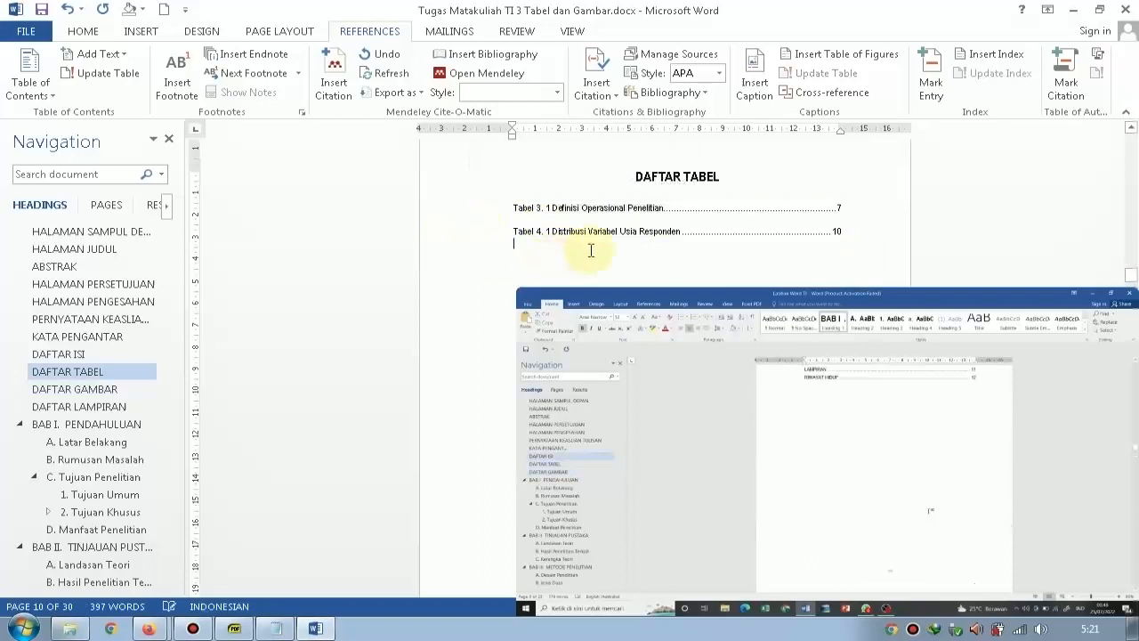
pyautogui.scroll(-3, 657, 253)
pyautogui.scroll(-3, 674, 242)
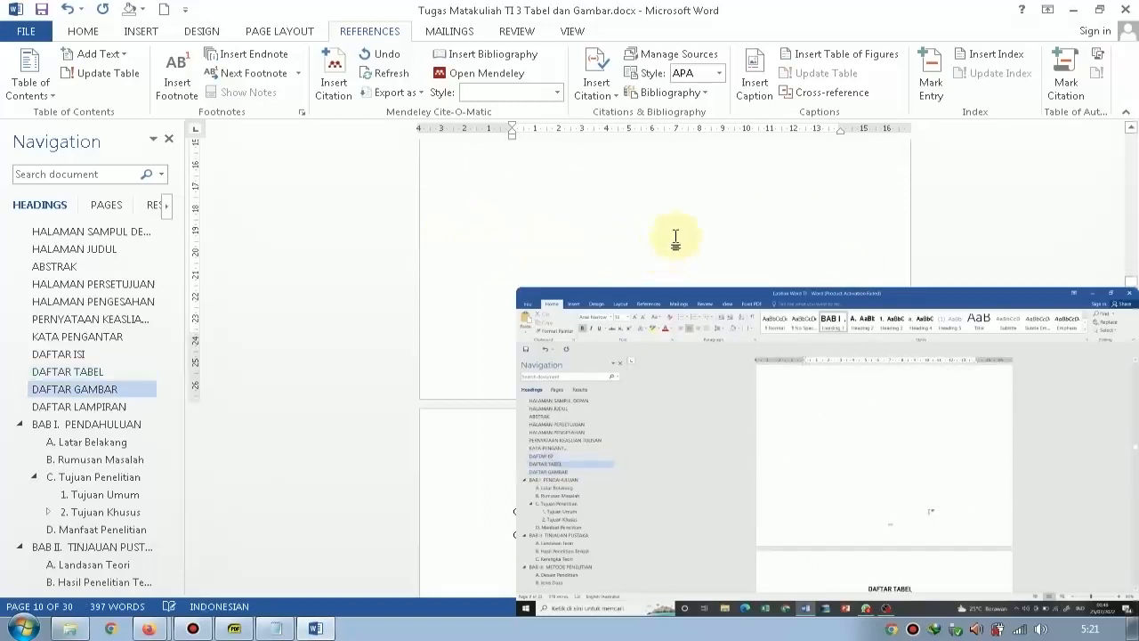
pyautogui.scroll(-1, 679, 234)
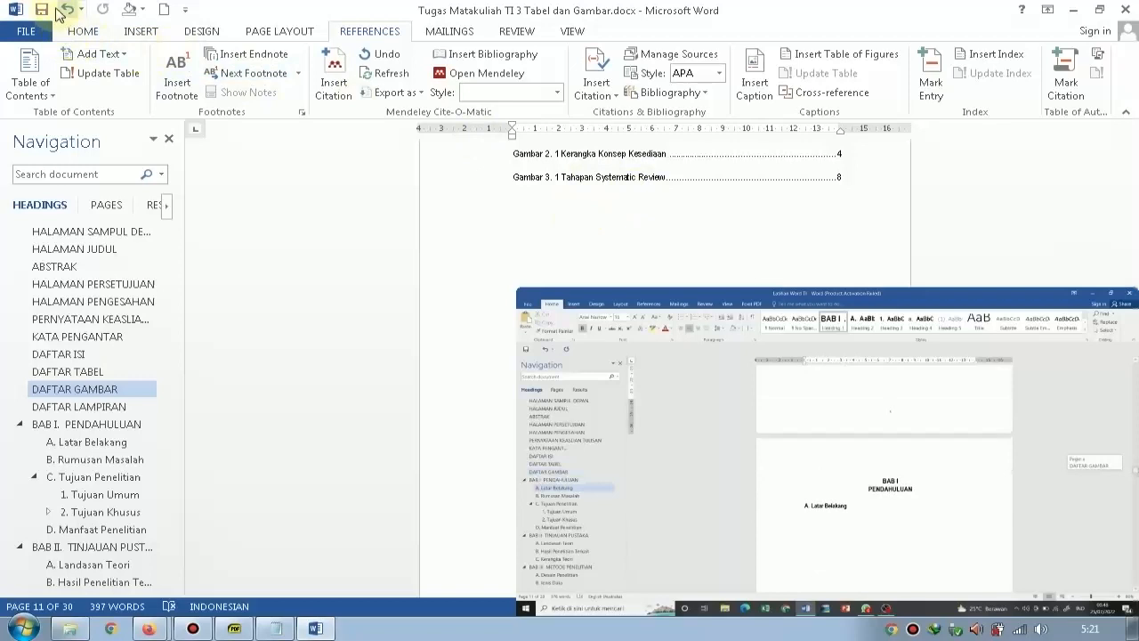
pyautogui.click(193, 628)
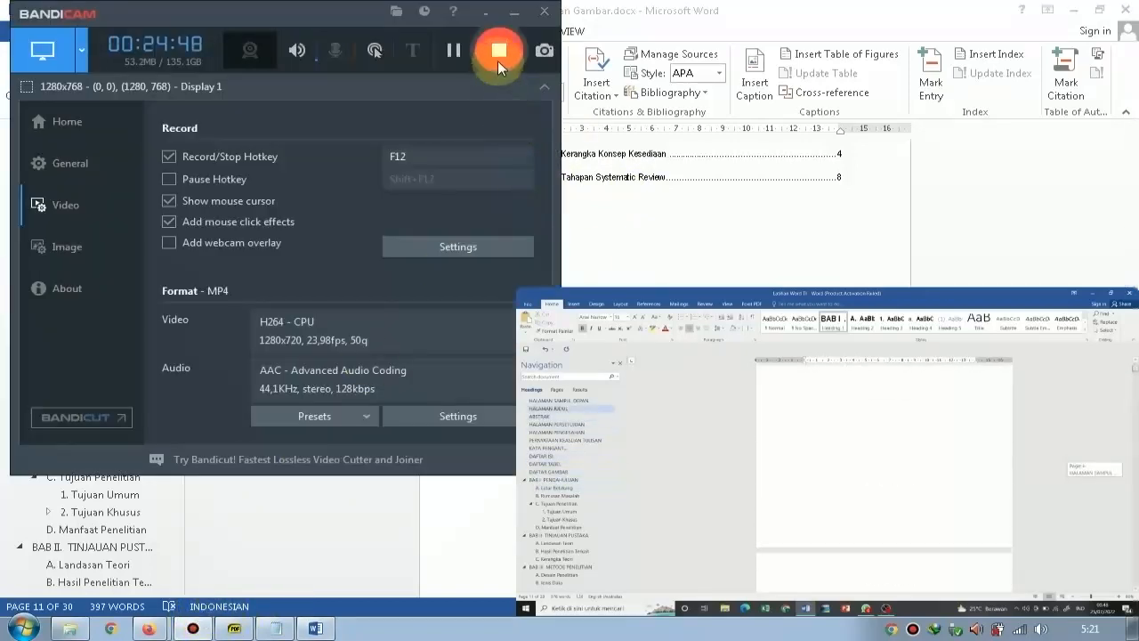